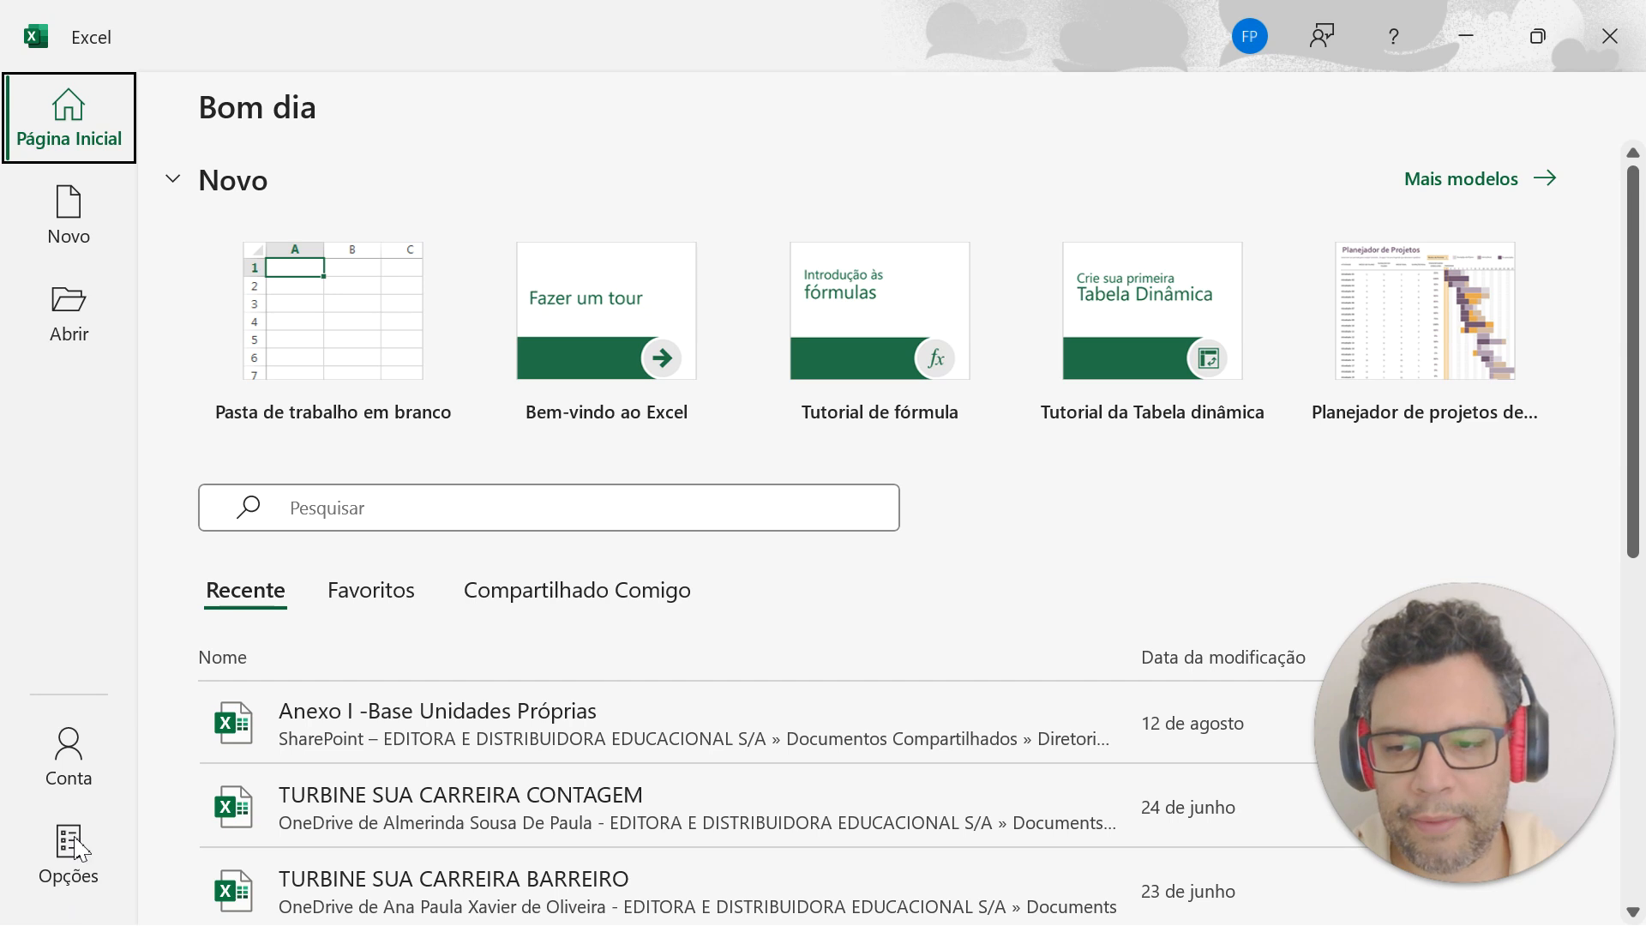
Enable the Solver add-in through the Excel add-ins options.
left_click(79, 860)
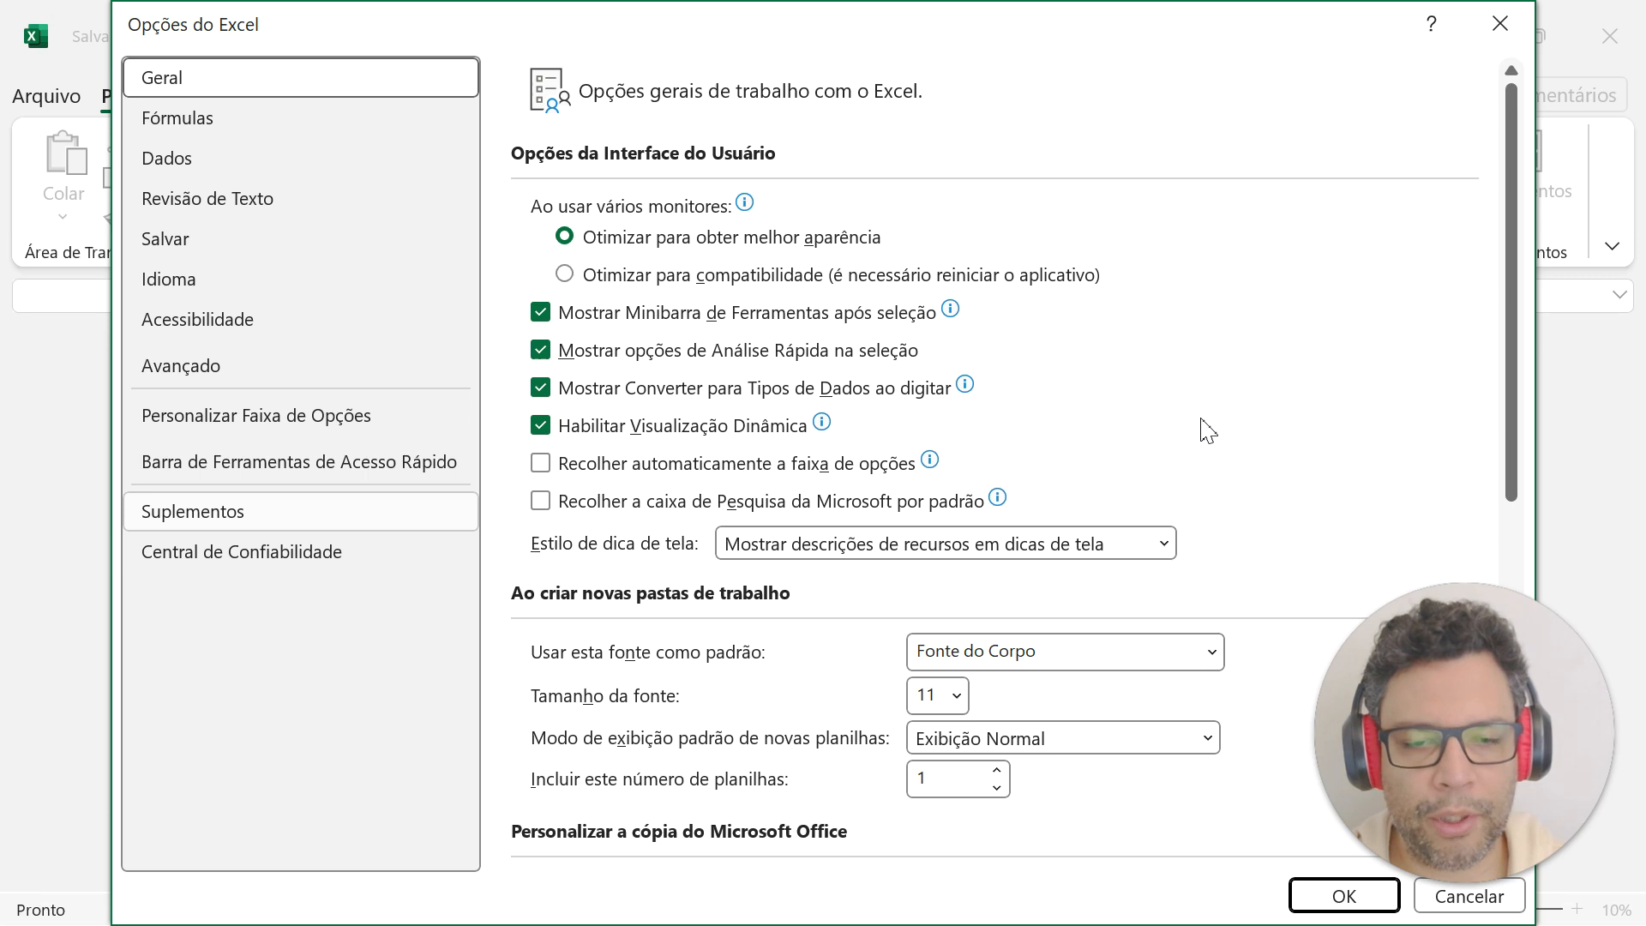
left_click(296, 508)
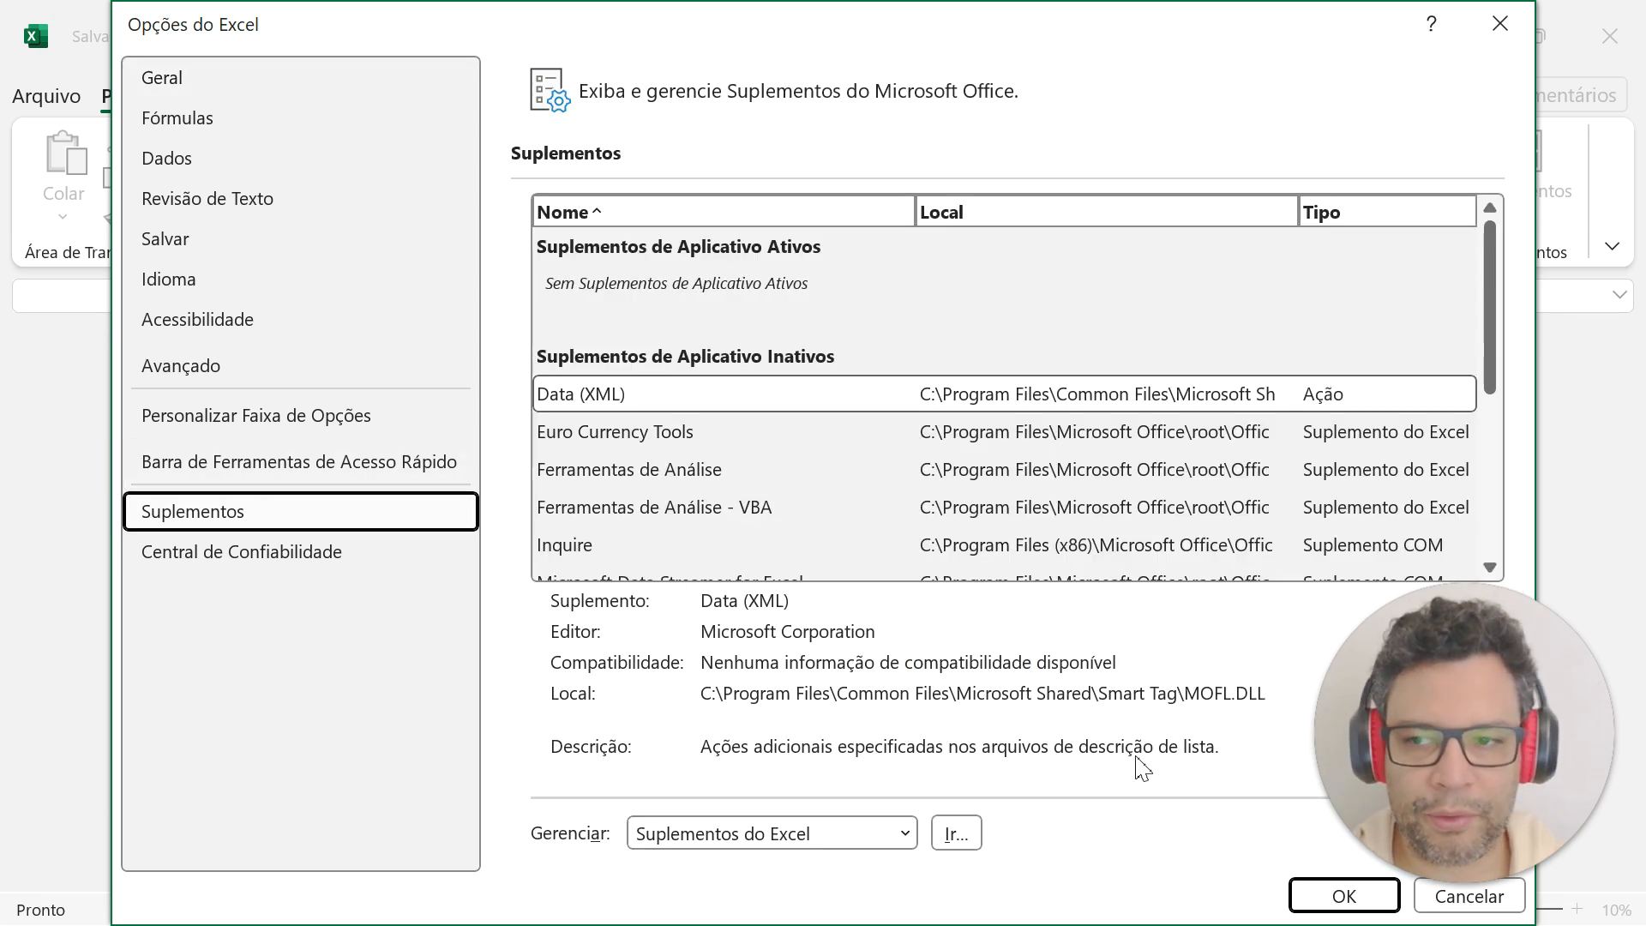
left_click(956, 836)
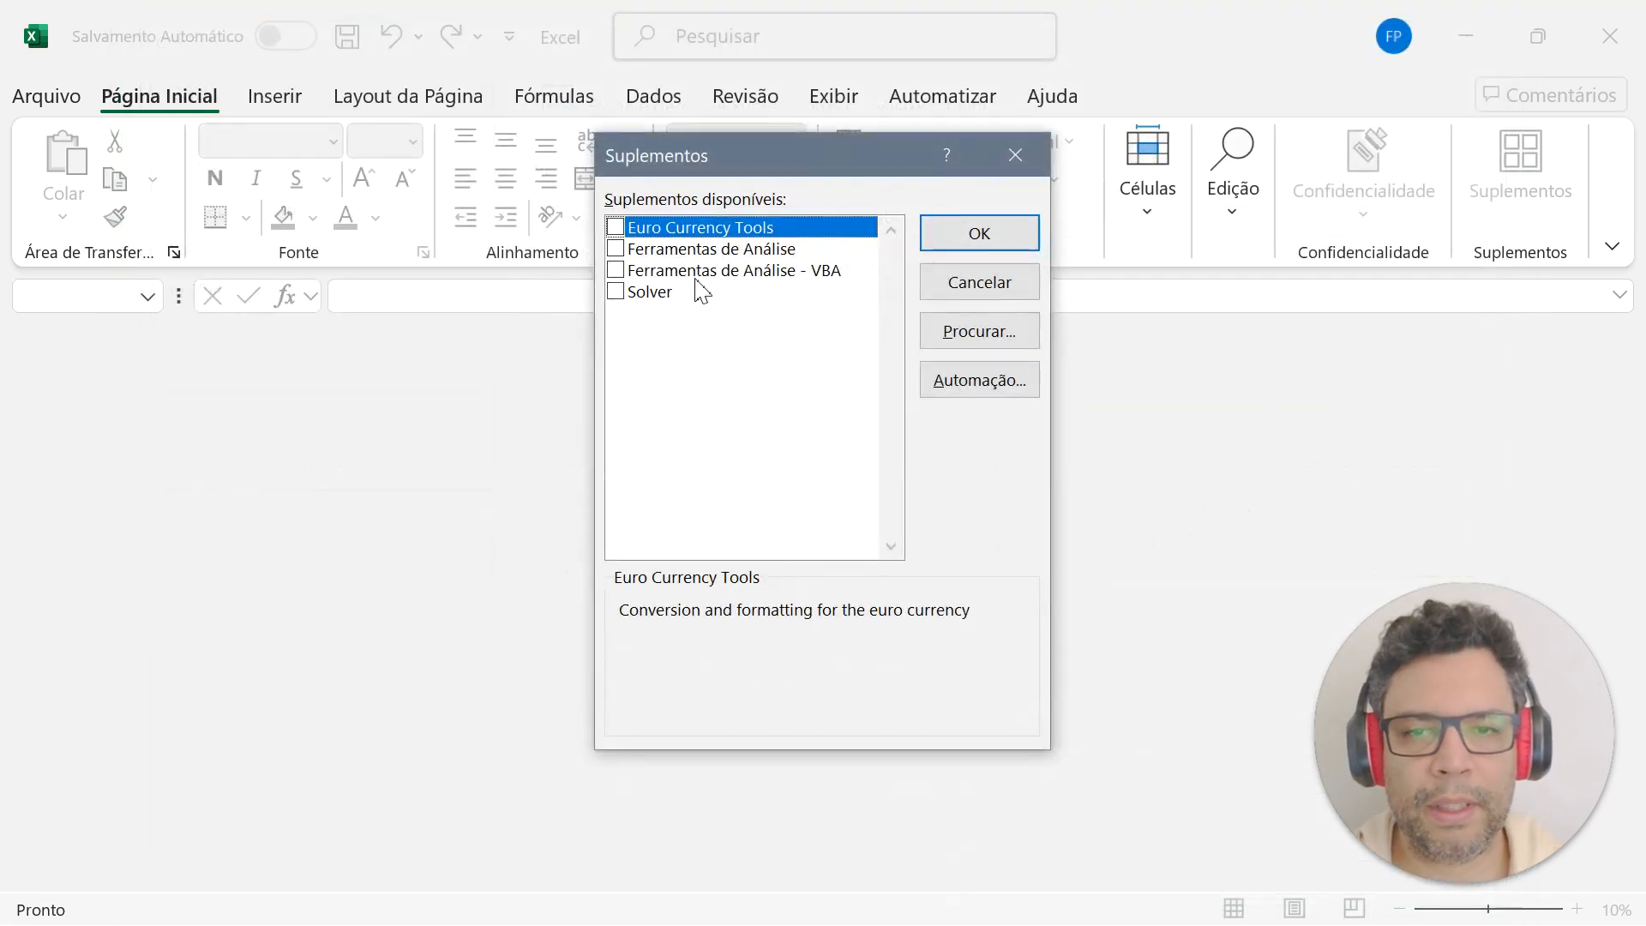
left_click(617, 293)
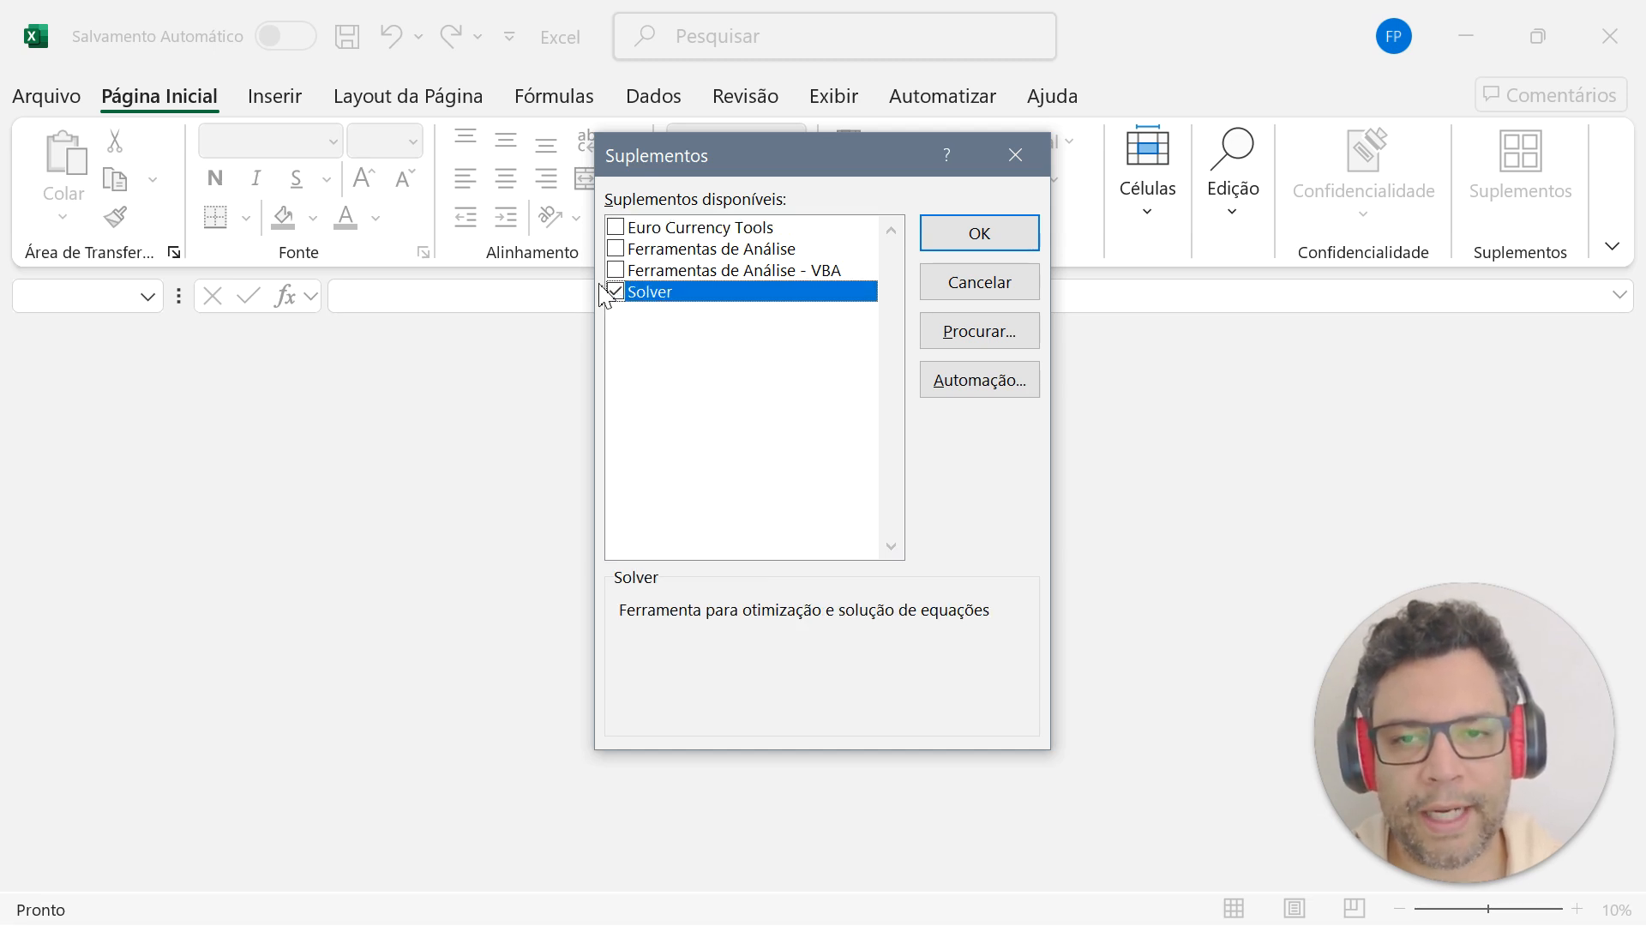
left_click(991, 241)
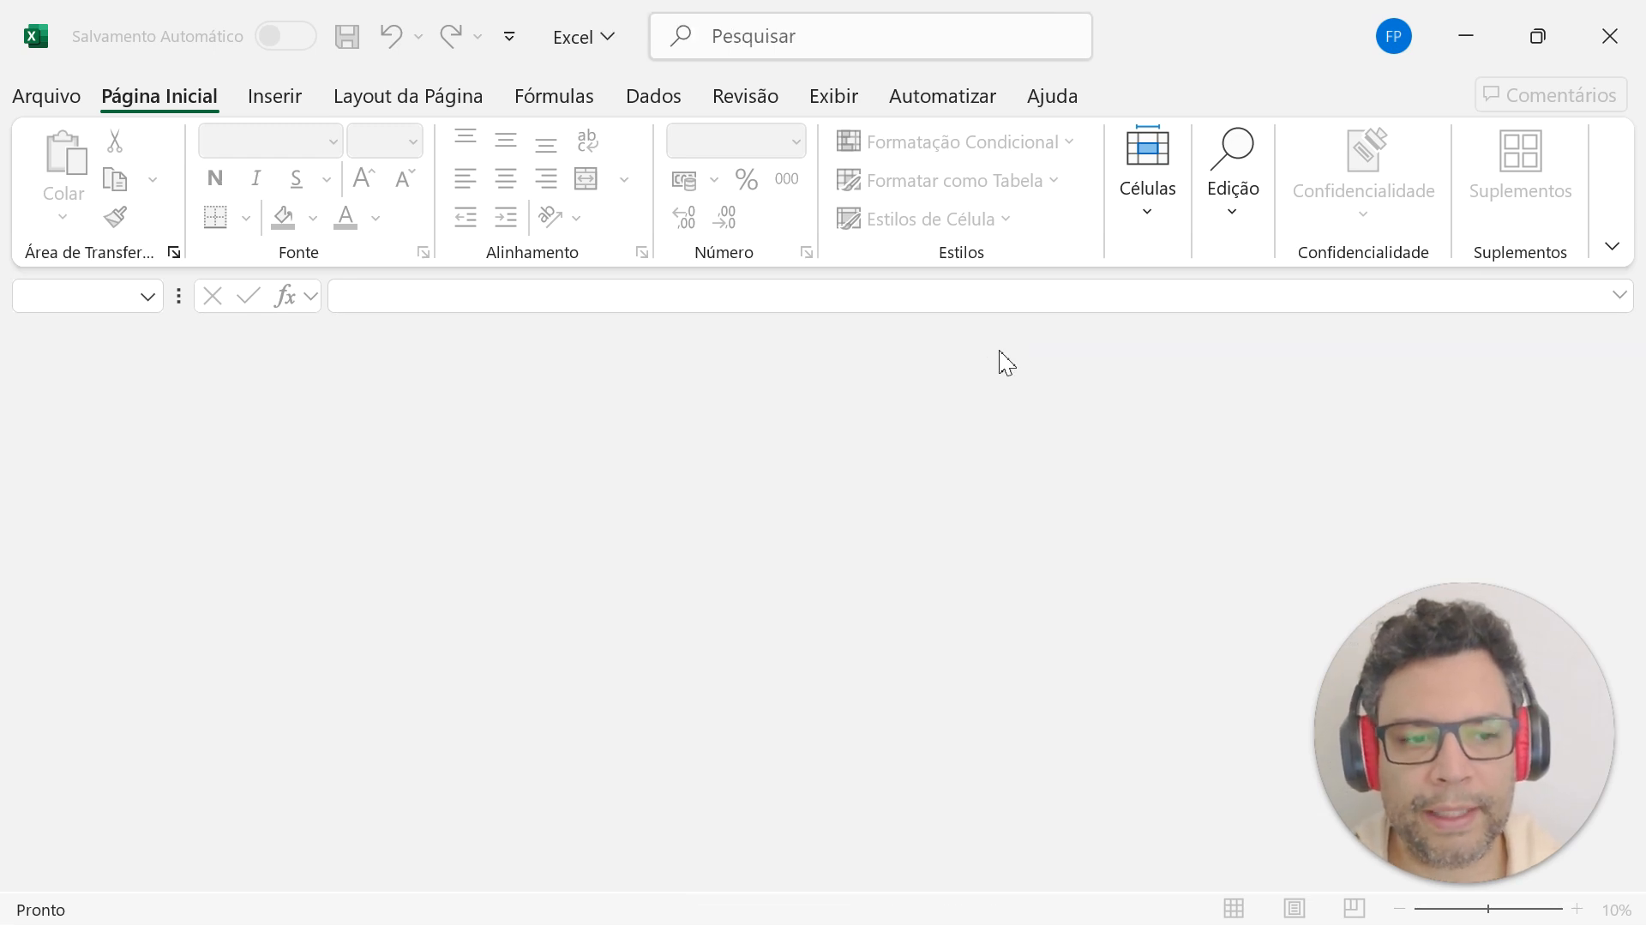
Create a blank workbook and open the Solver parameters from the data tools, dismissing the data import tip.
left_click(46, 96)
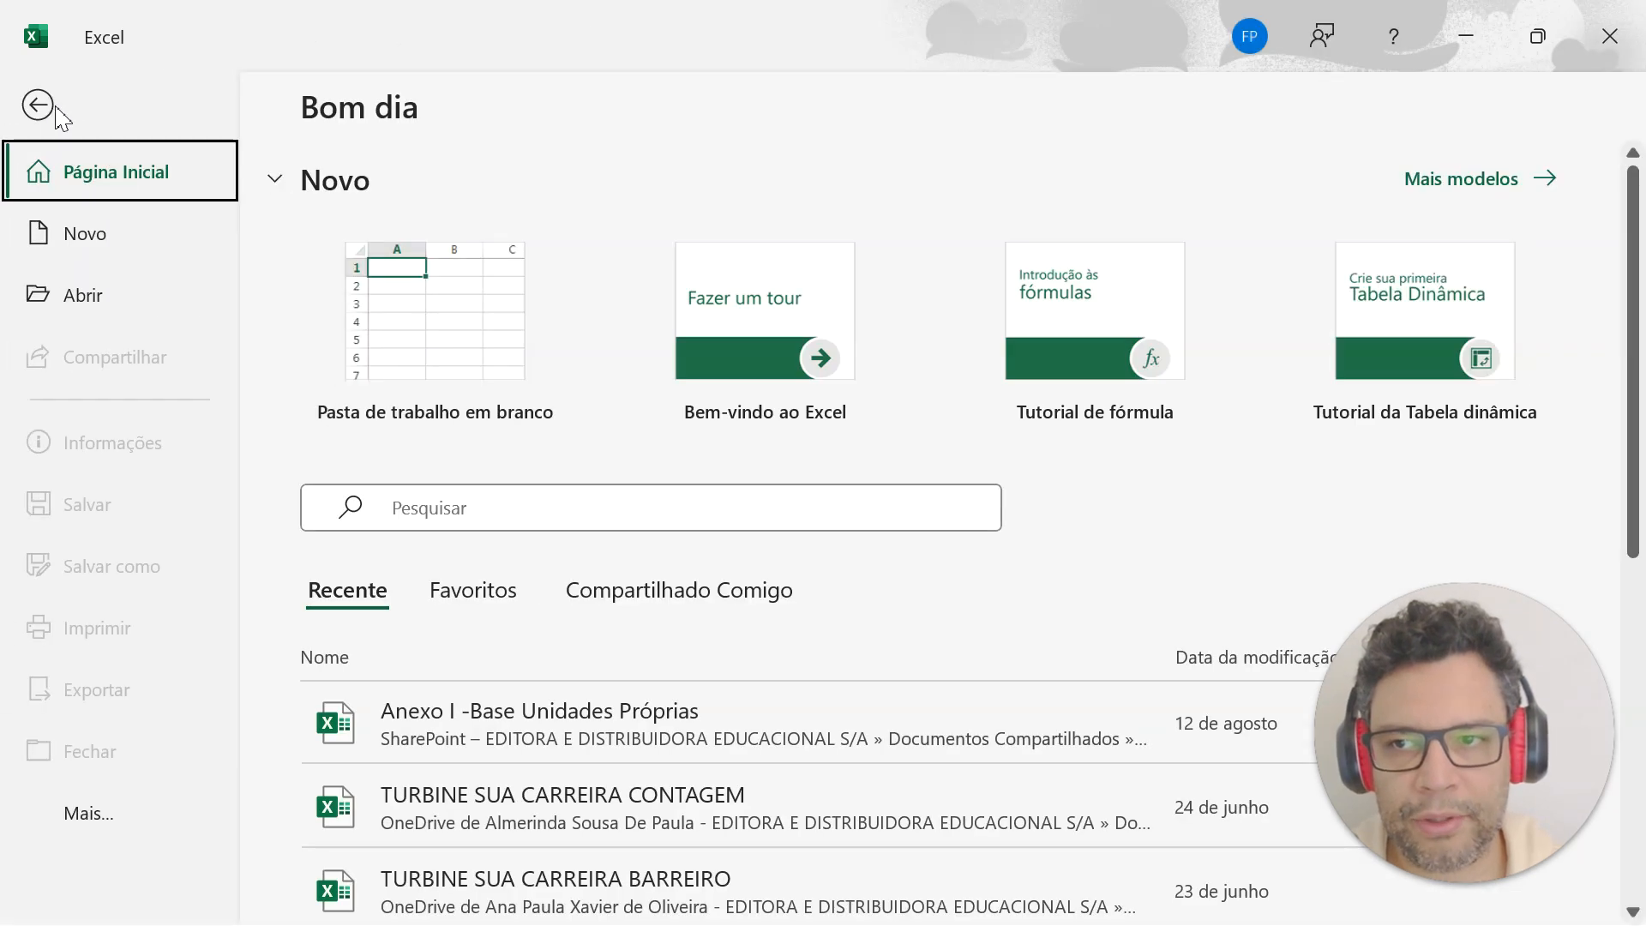
left_click(510, 330)
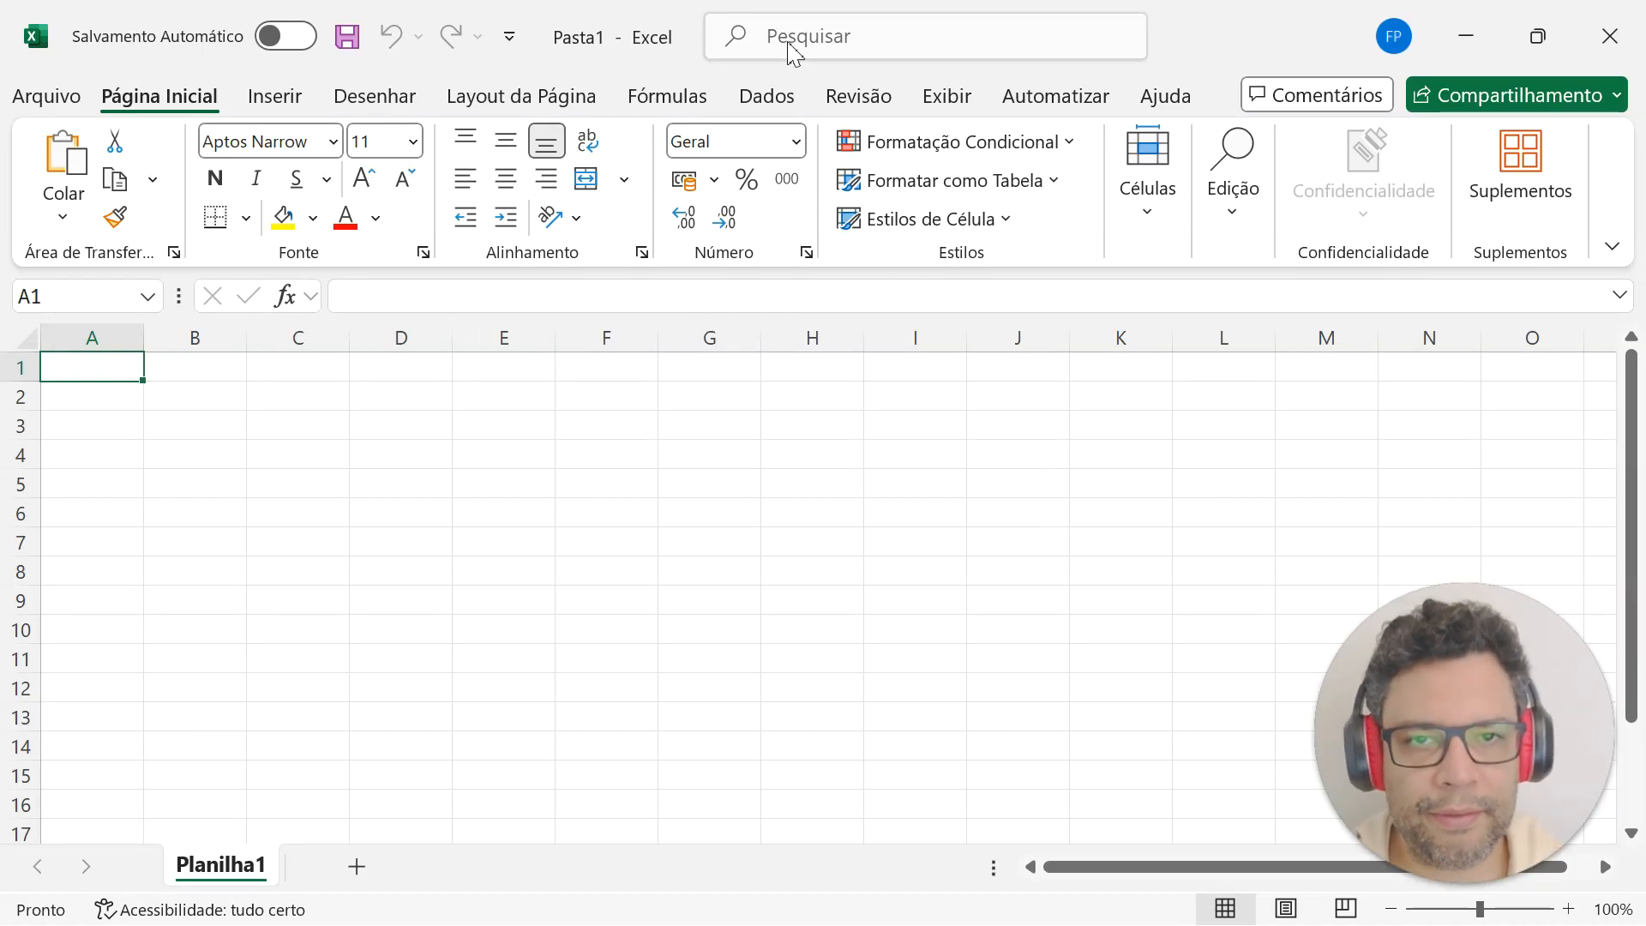
left_click(767, 103)
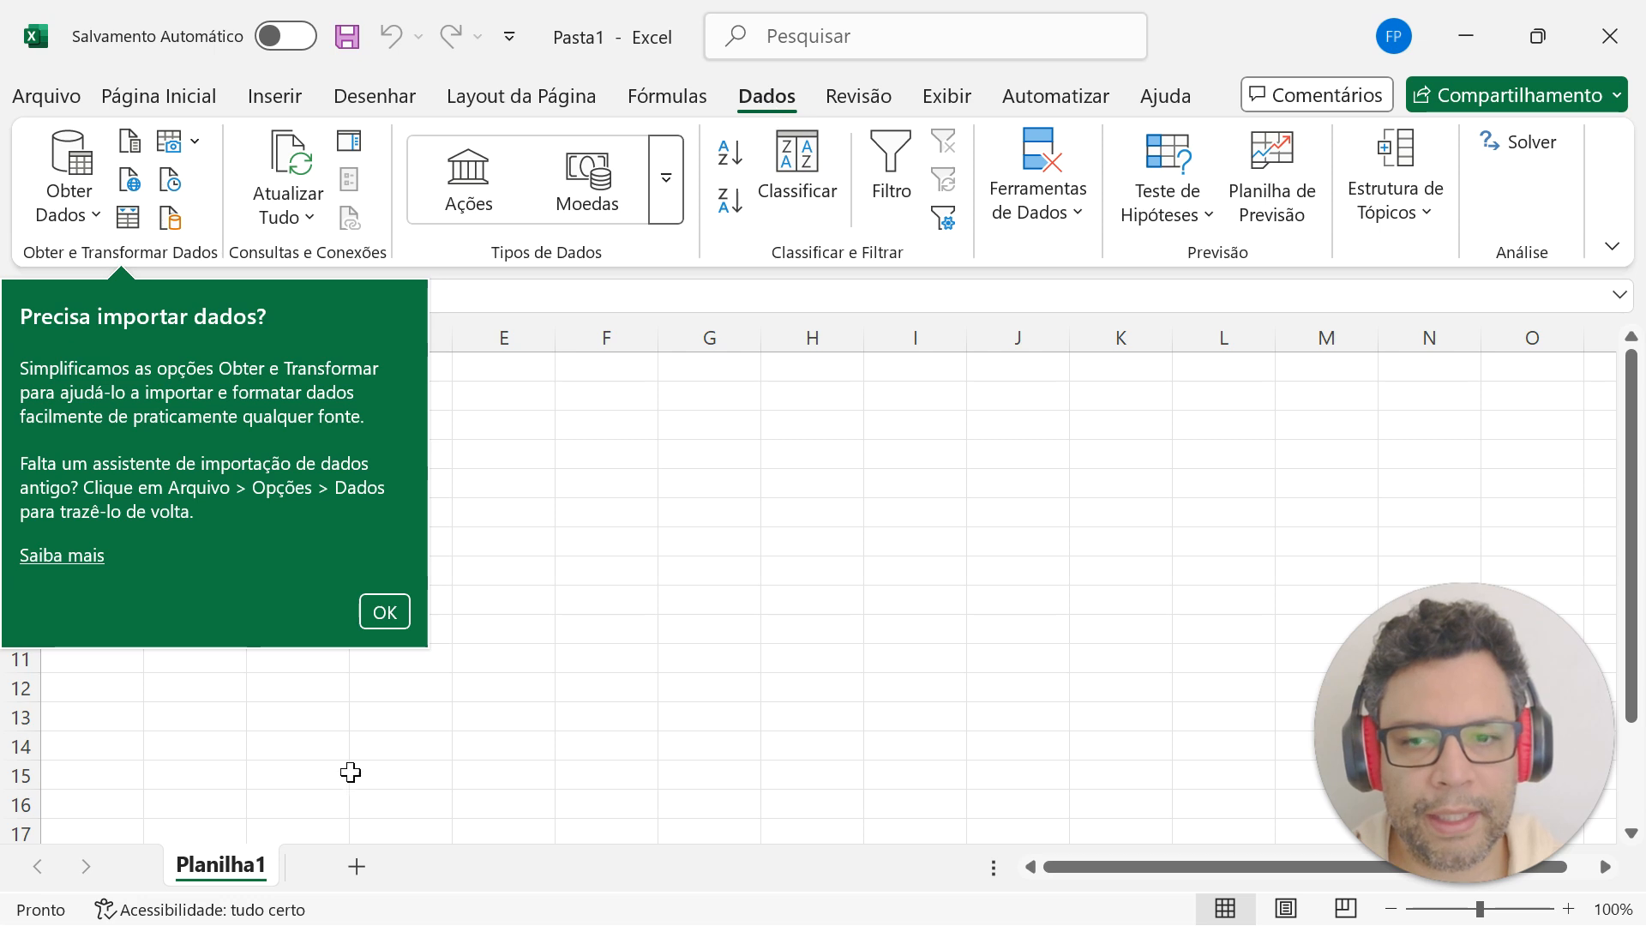
left_click(390, 611)
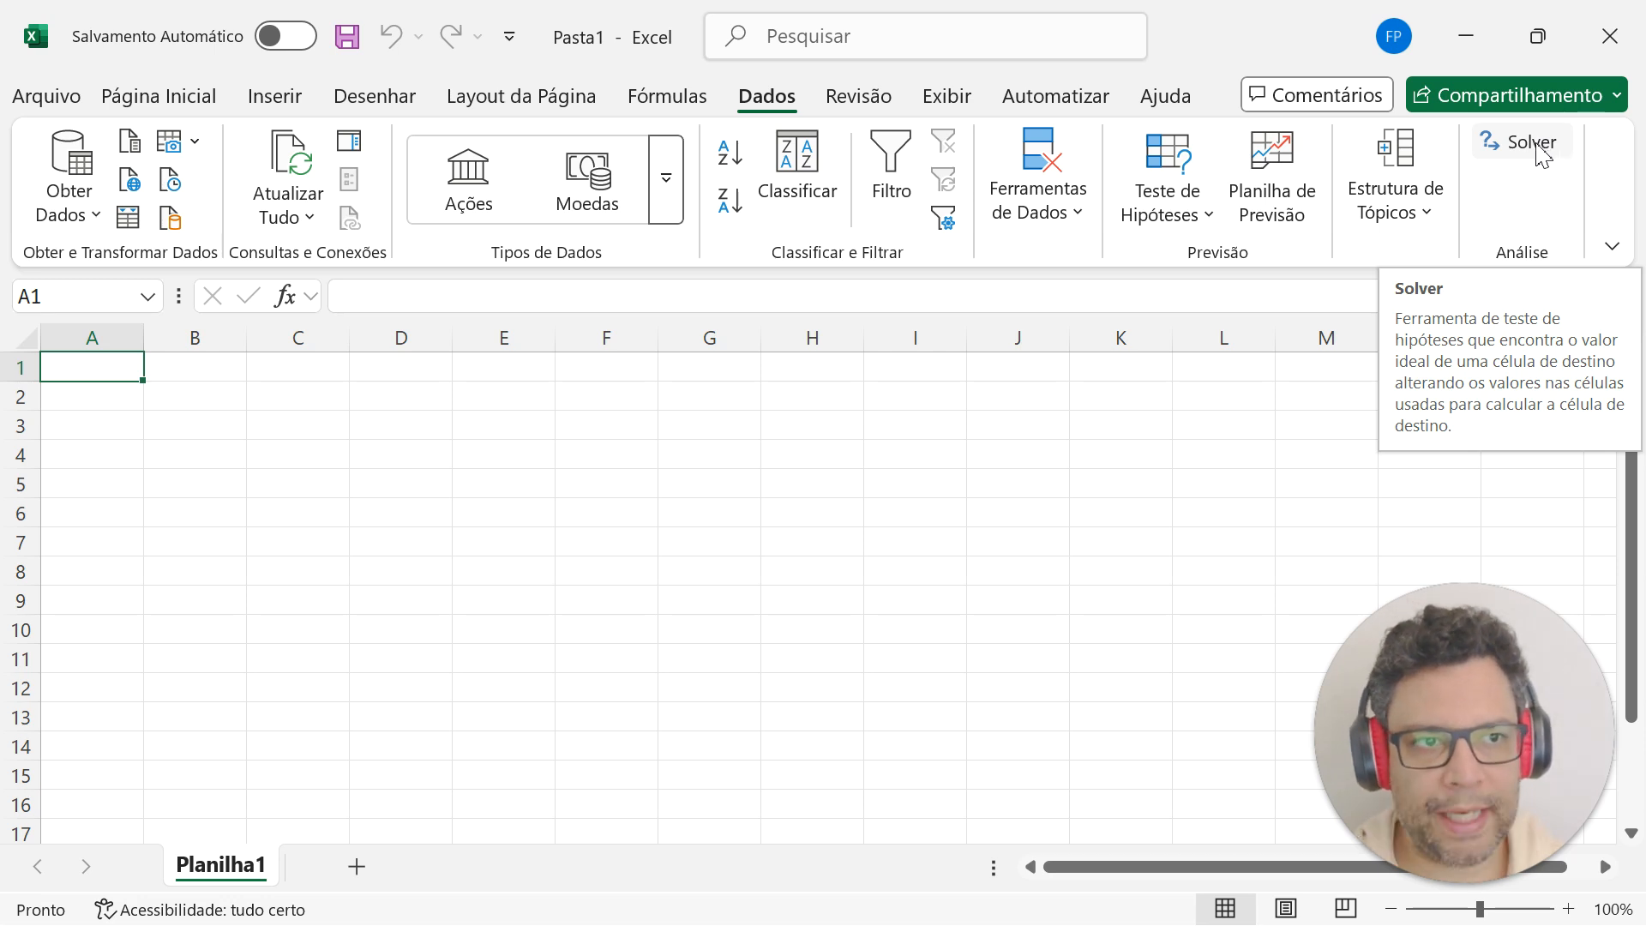
left_click(1560, 154)
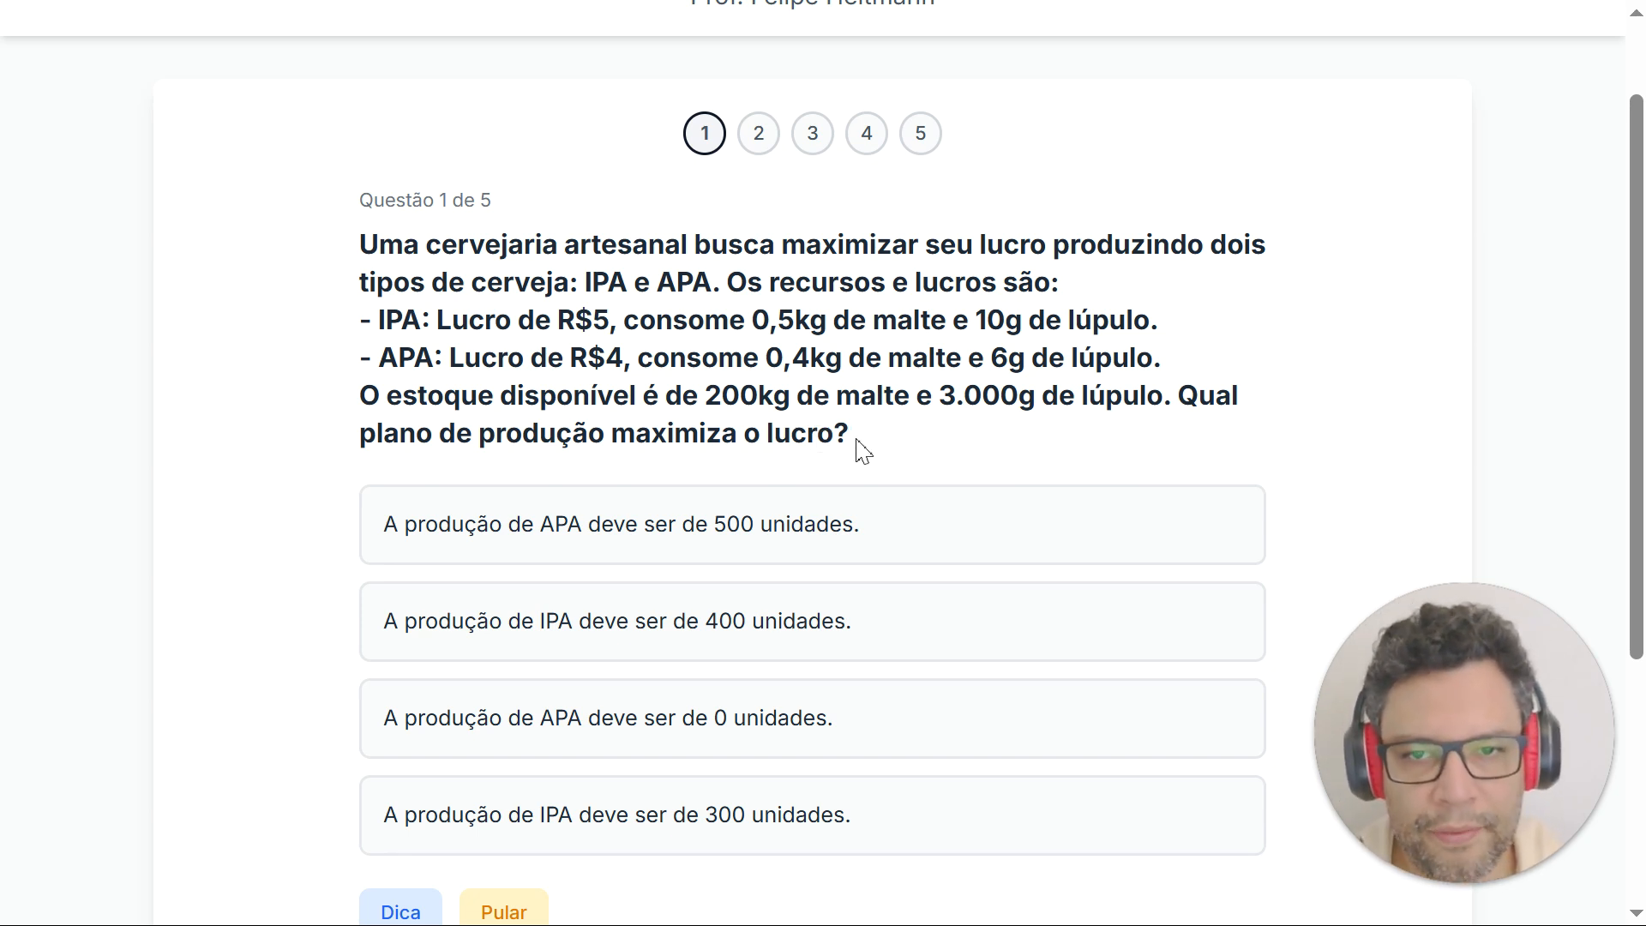
Switch from the browser back to Excel and close the Solver parameters without solving.
key("alt+Tab")
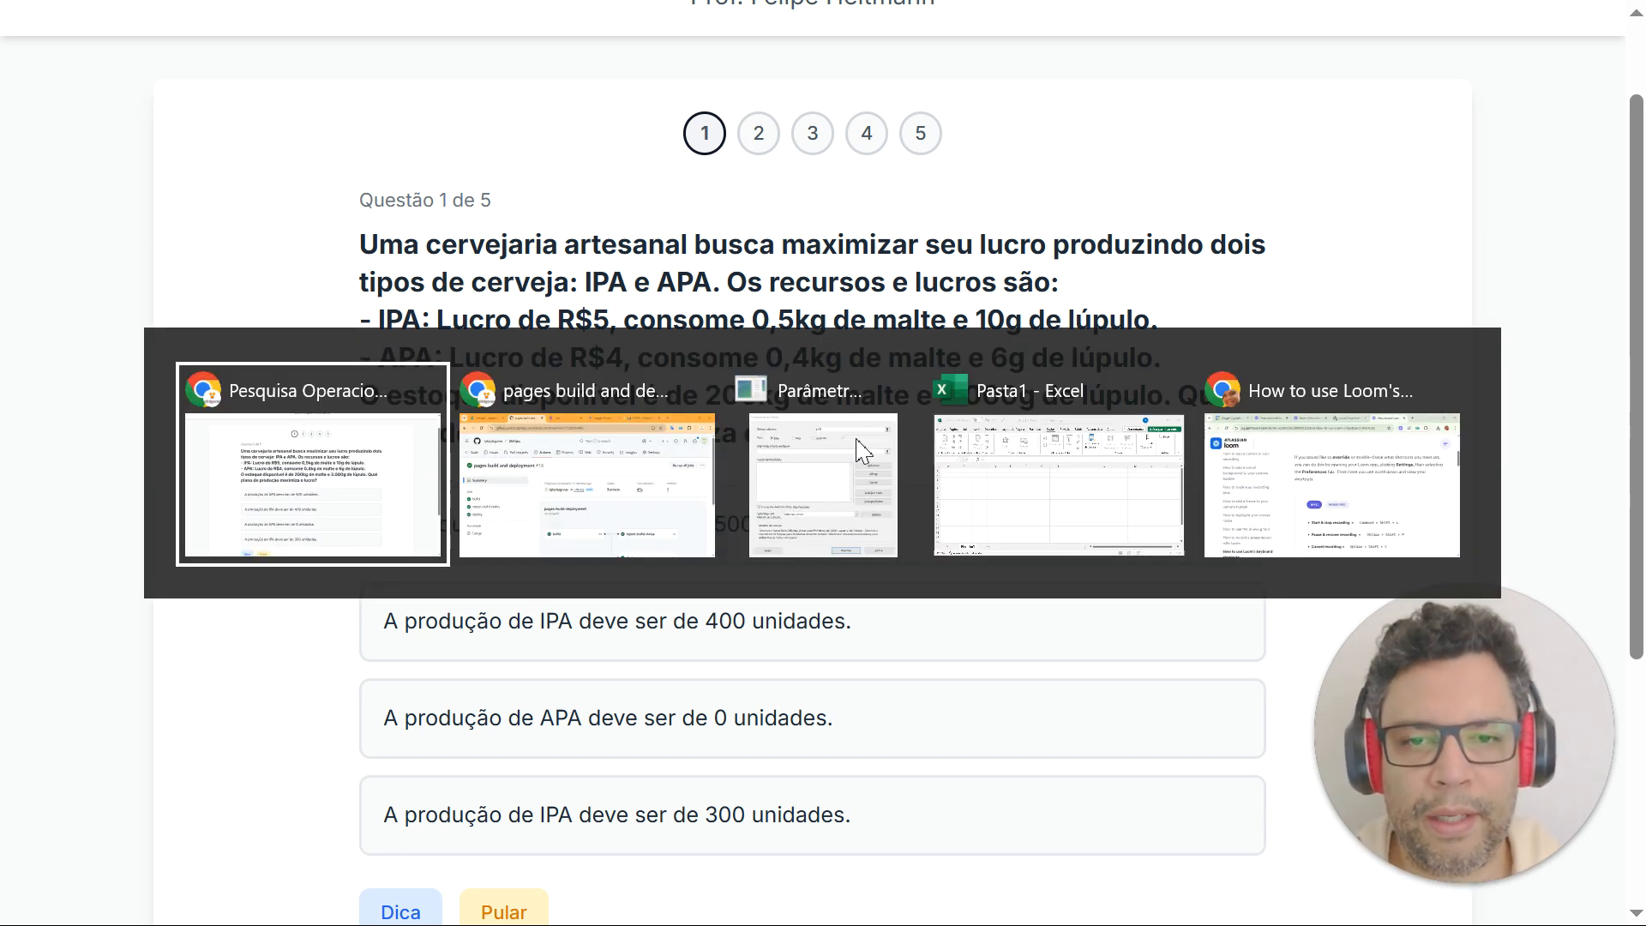
key("alt+Tab")
key("alt+Tab")
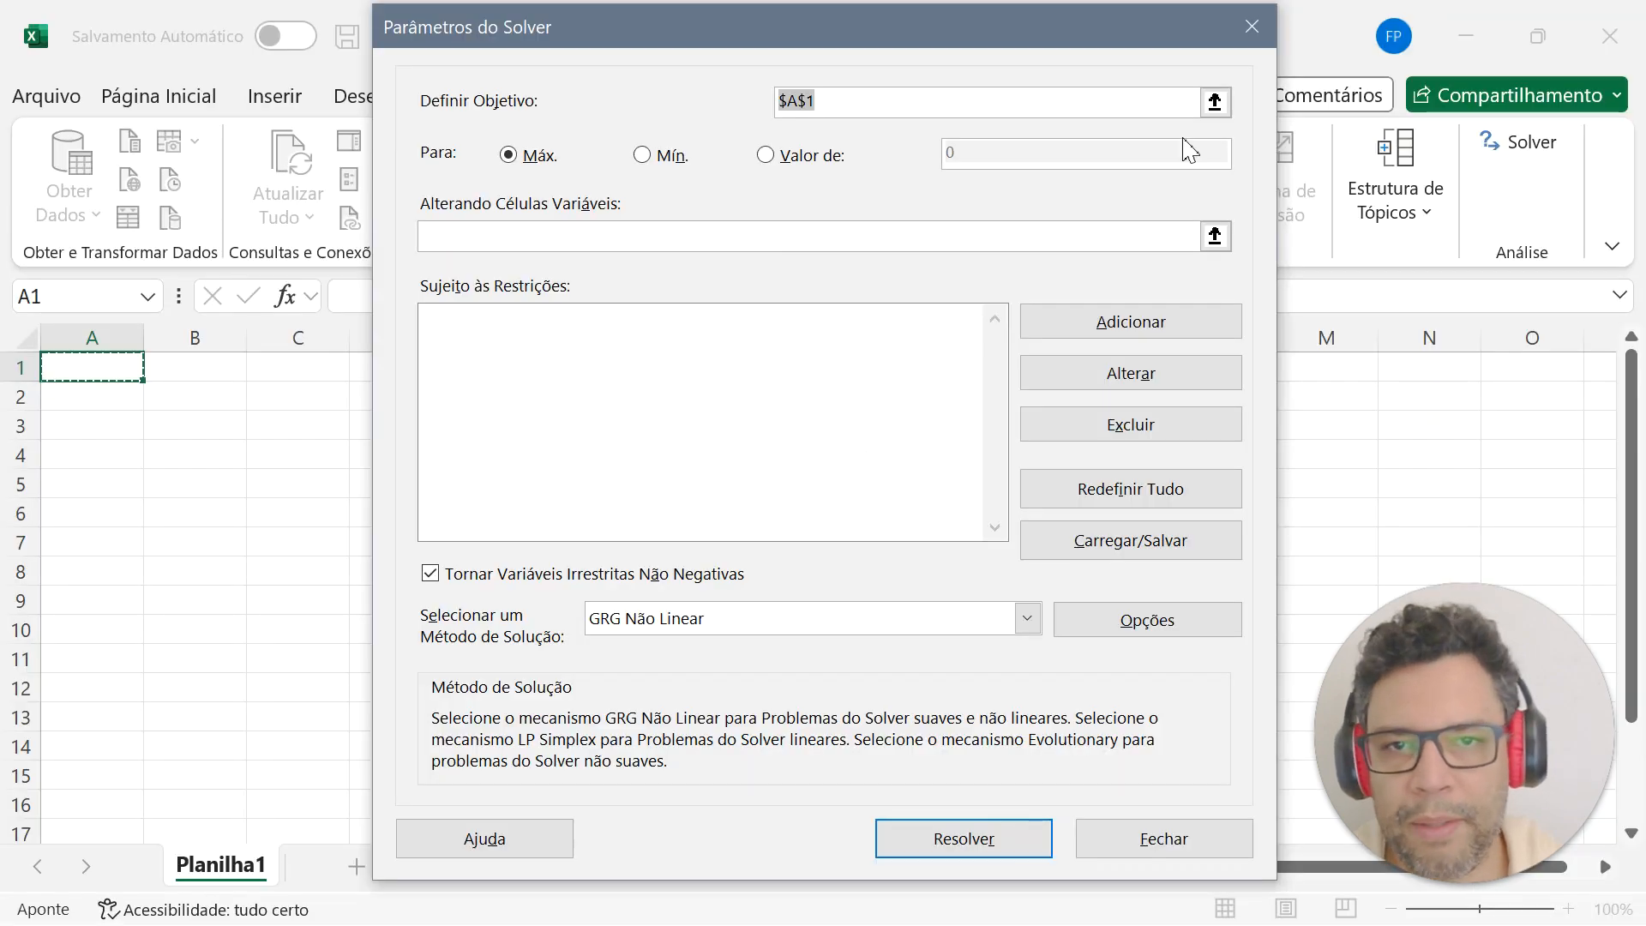
left_click(1251, 27)
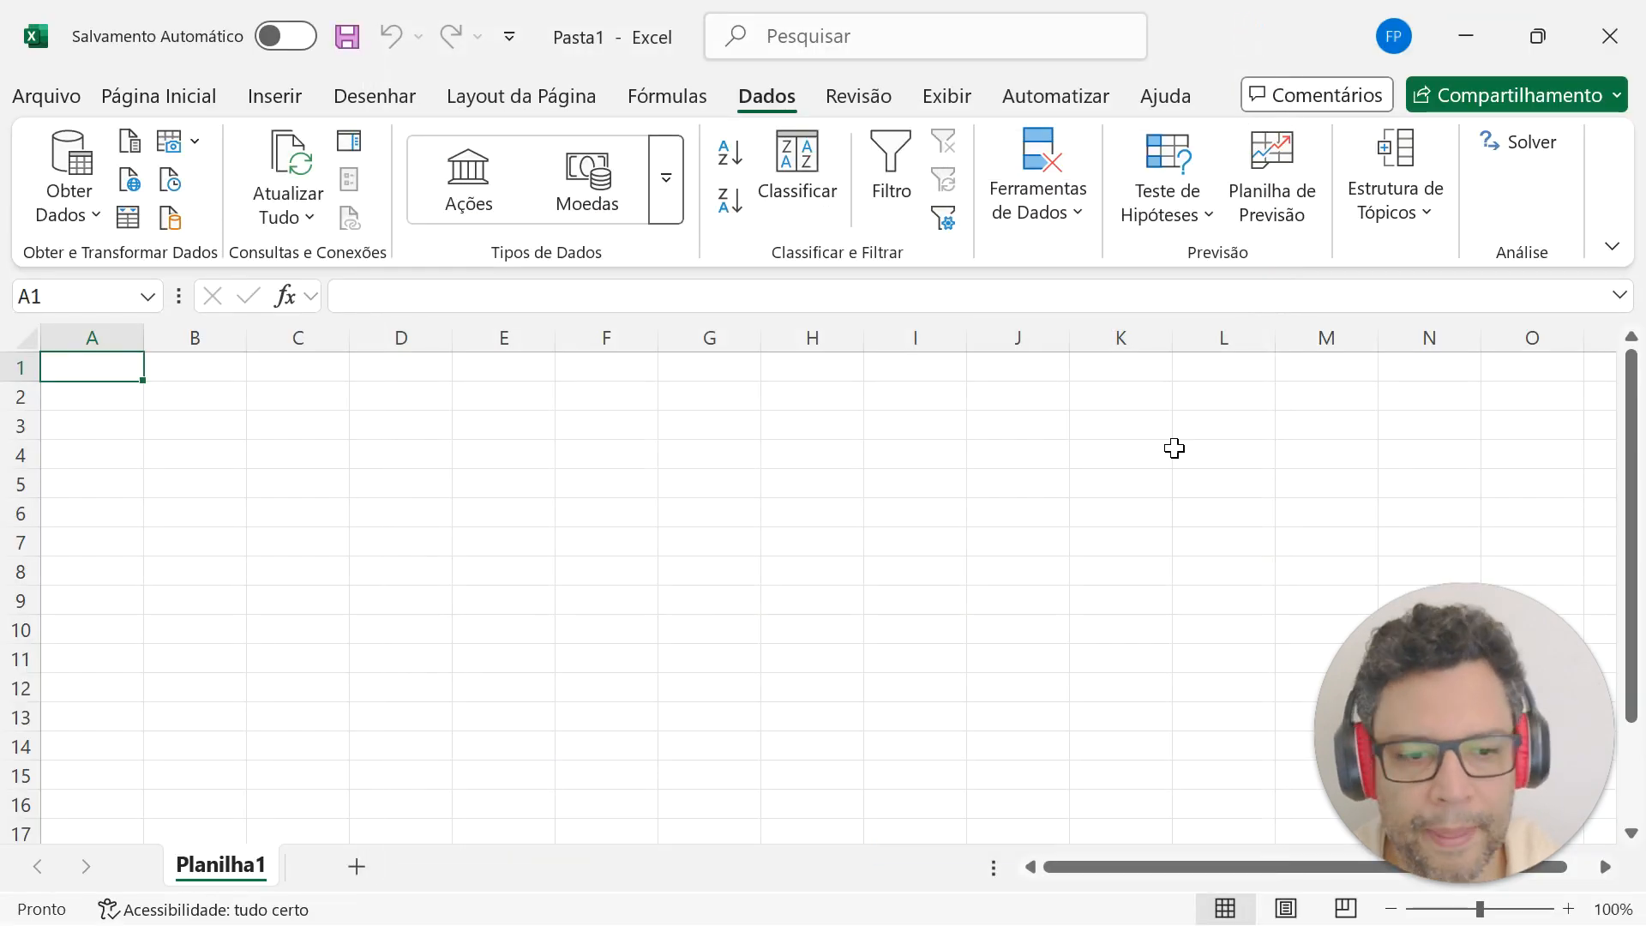
Enter the label "Variáveis de Decisão:" in cell A1 and fit column A to its text.
left_click(1571, 908)
left_click(1571, 908)
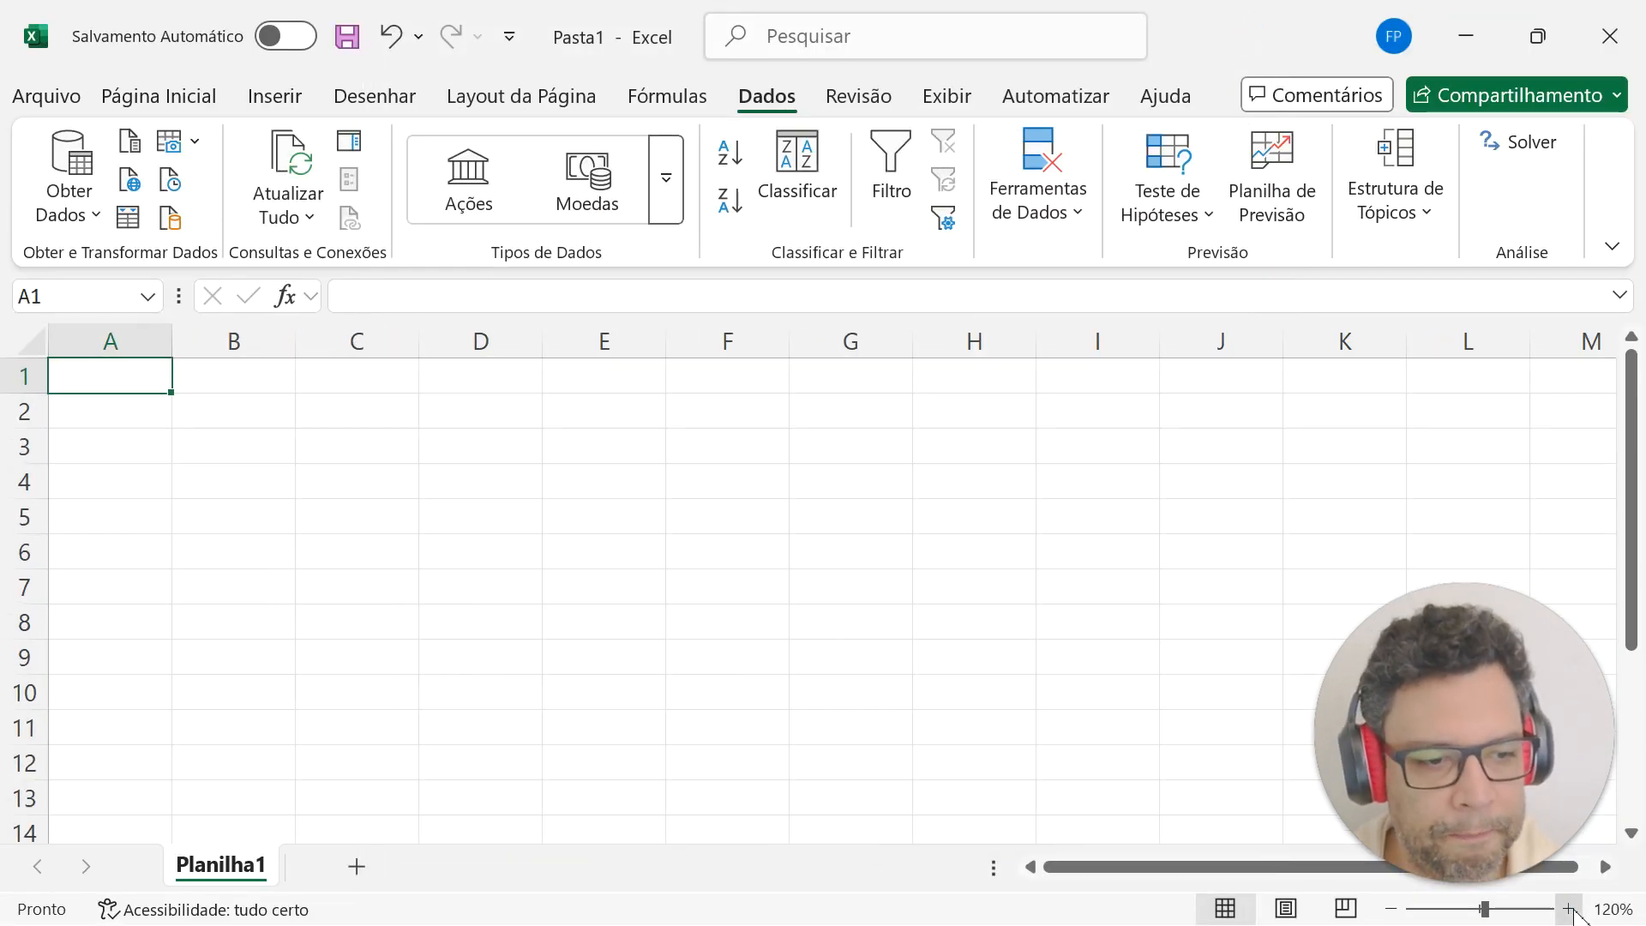
left_click(1570, 909)
left_click(1571, 909)
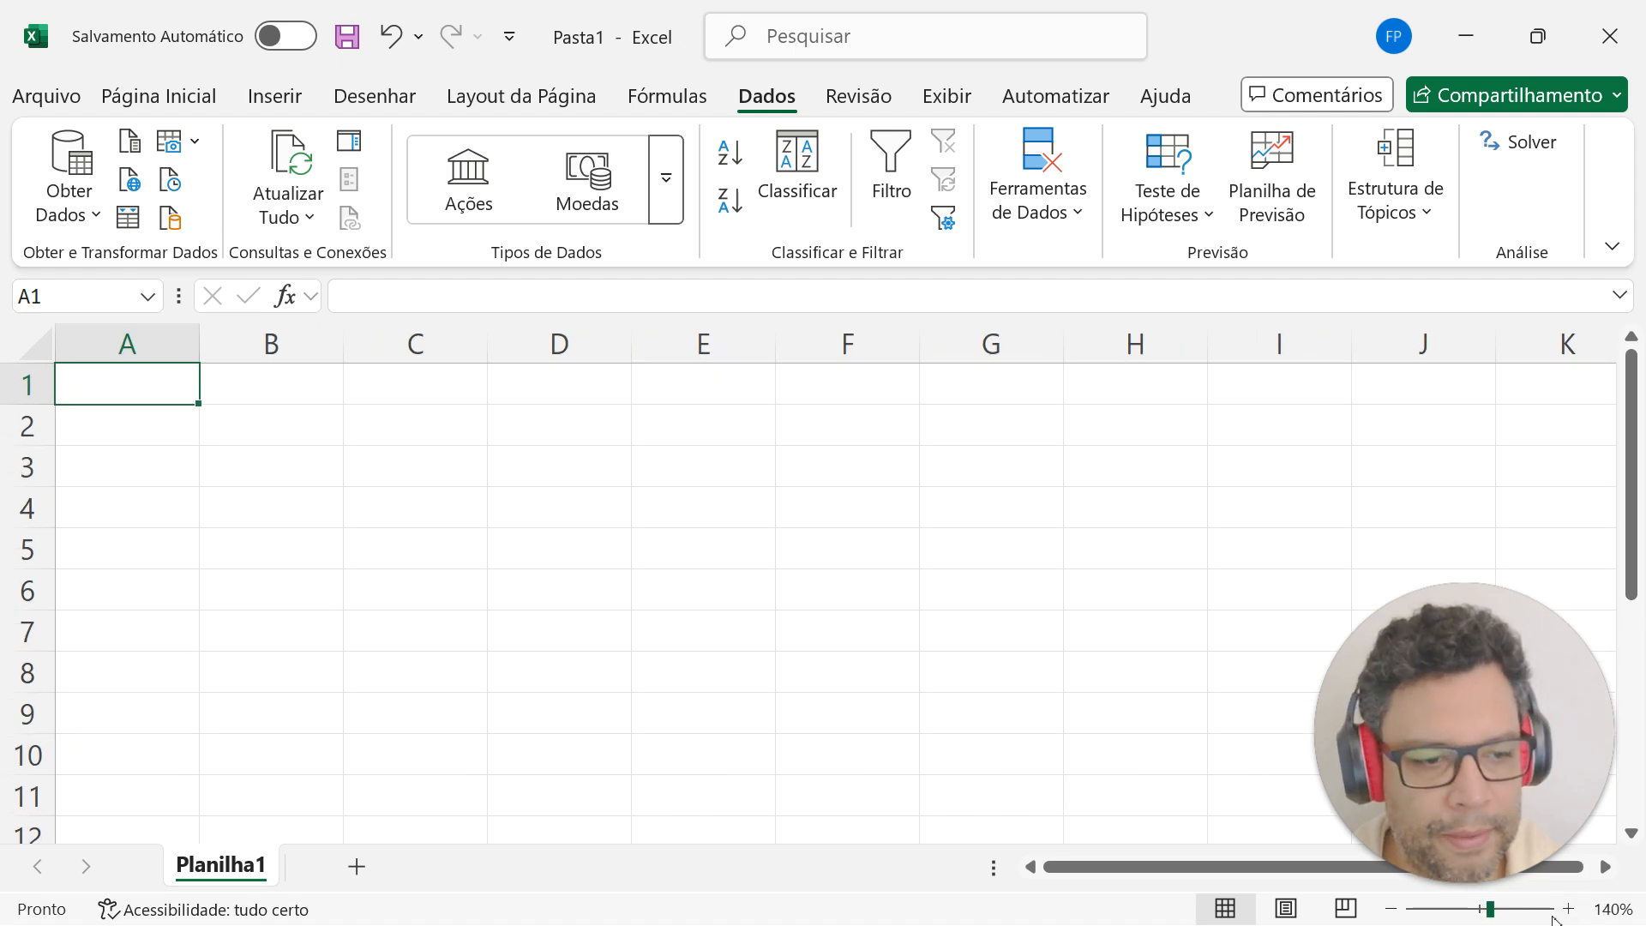
left_click(1570, 909)
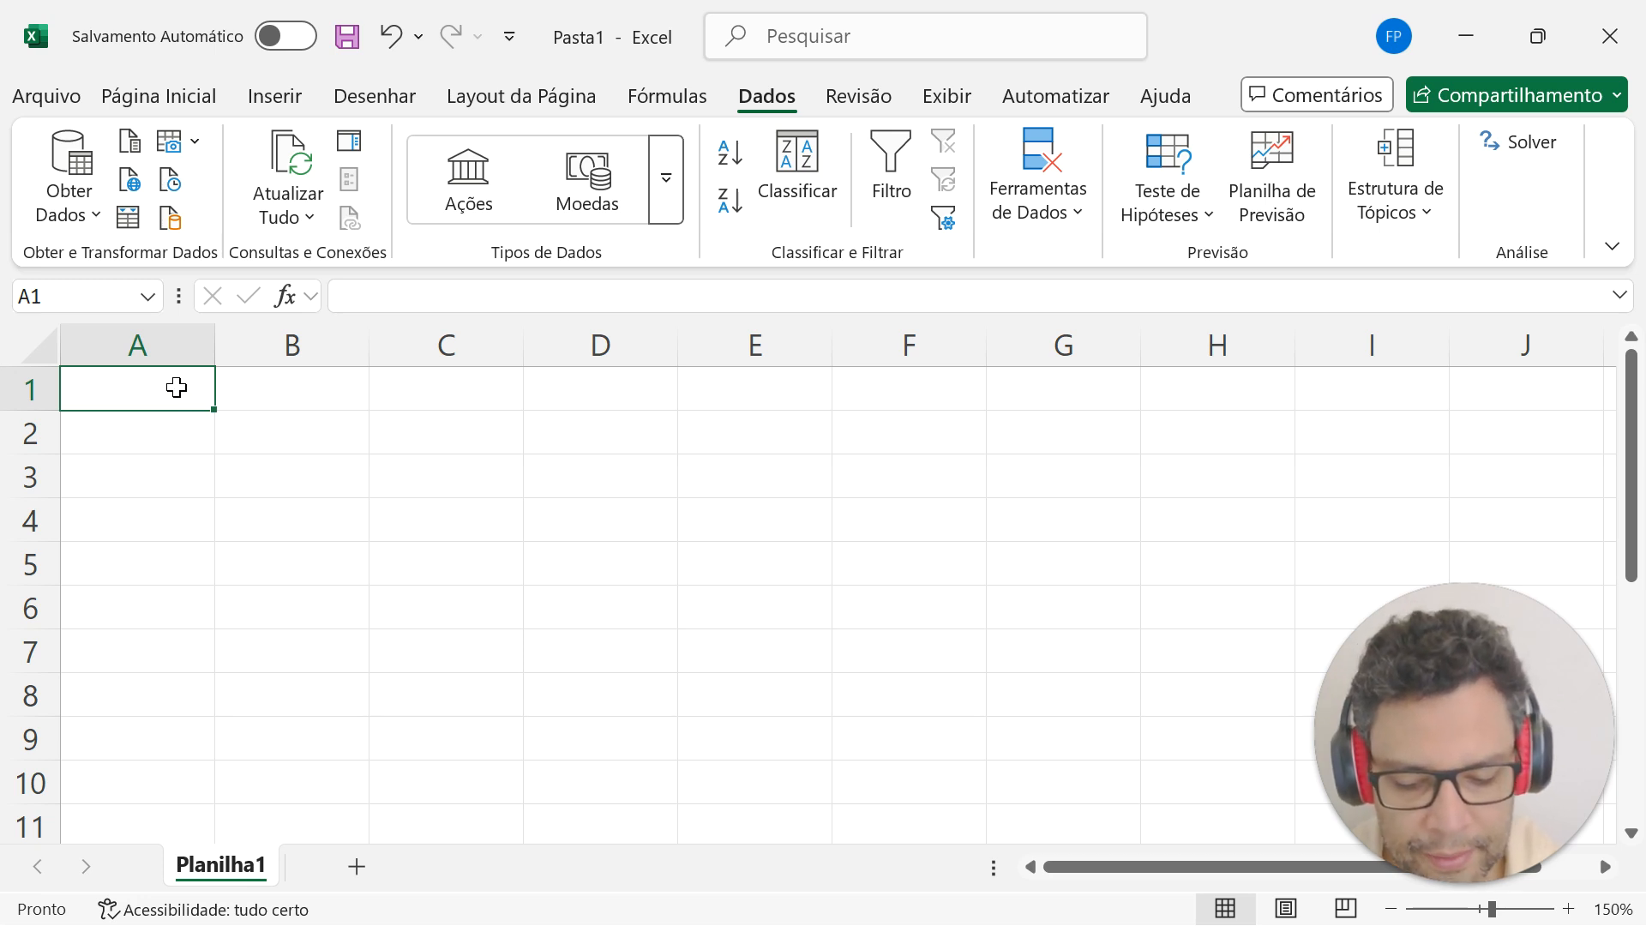
type("Va")
key("BackSpace")
key("BackSpace")
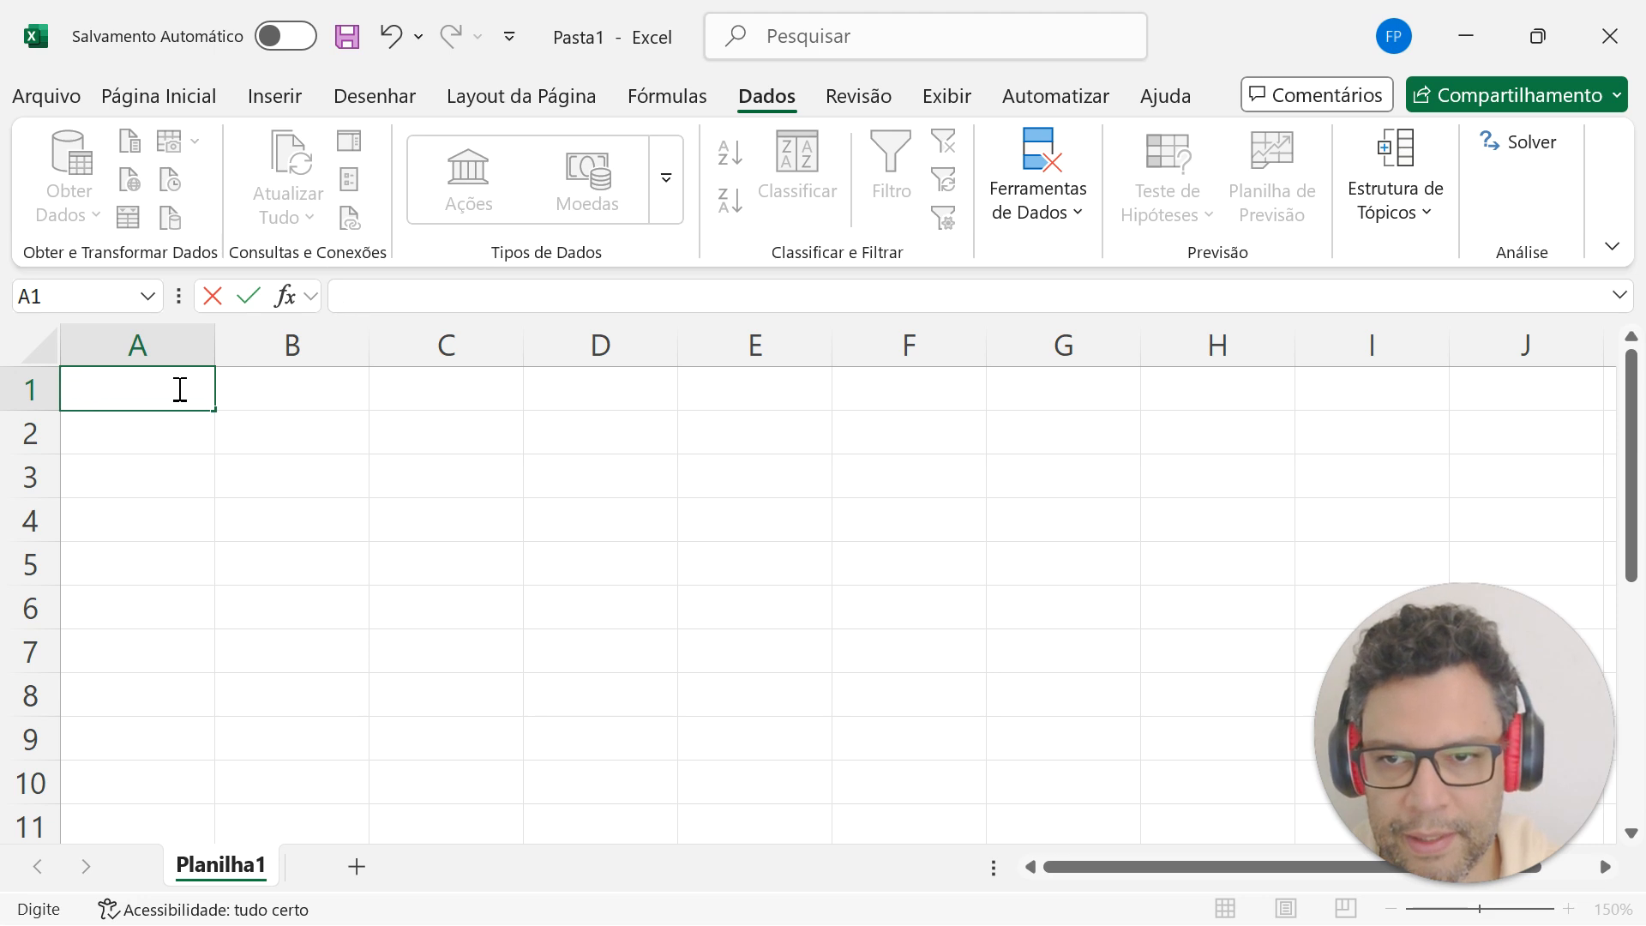
type("Variá")
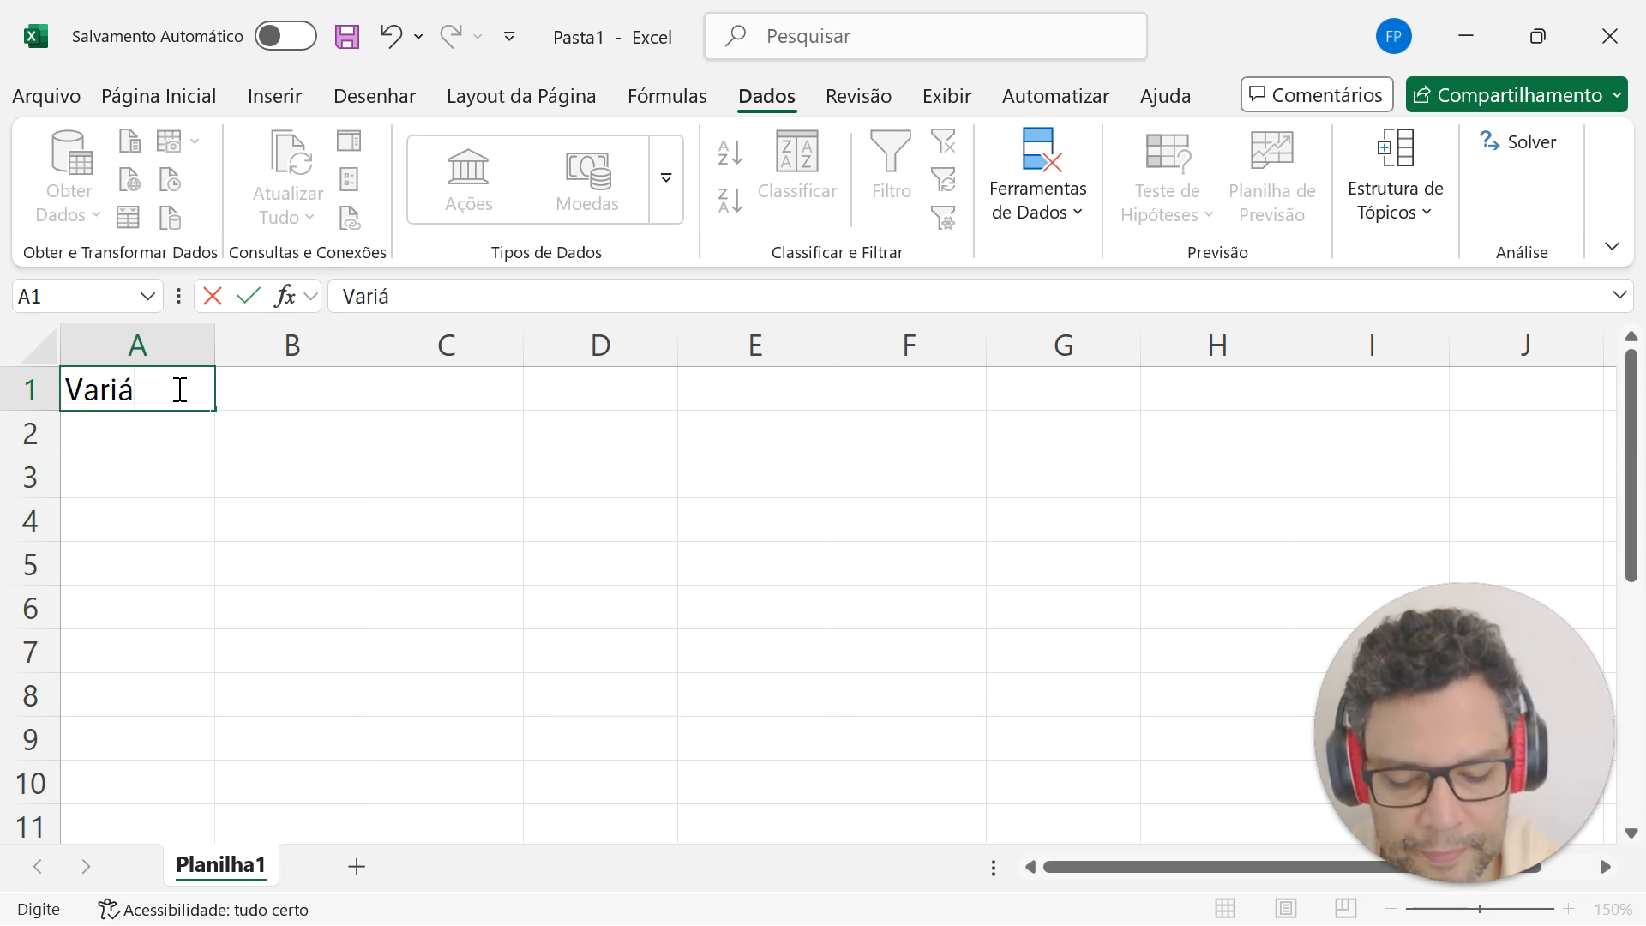
type("veis de Decisão:")
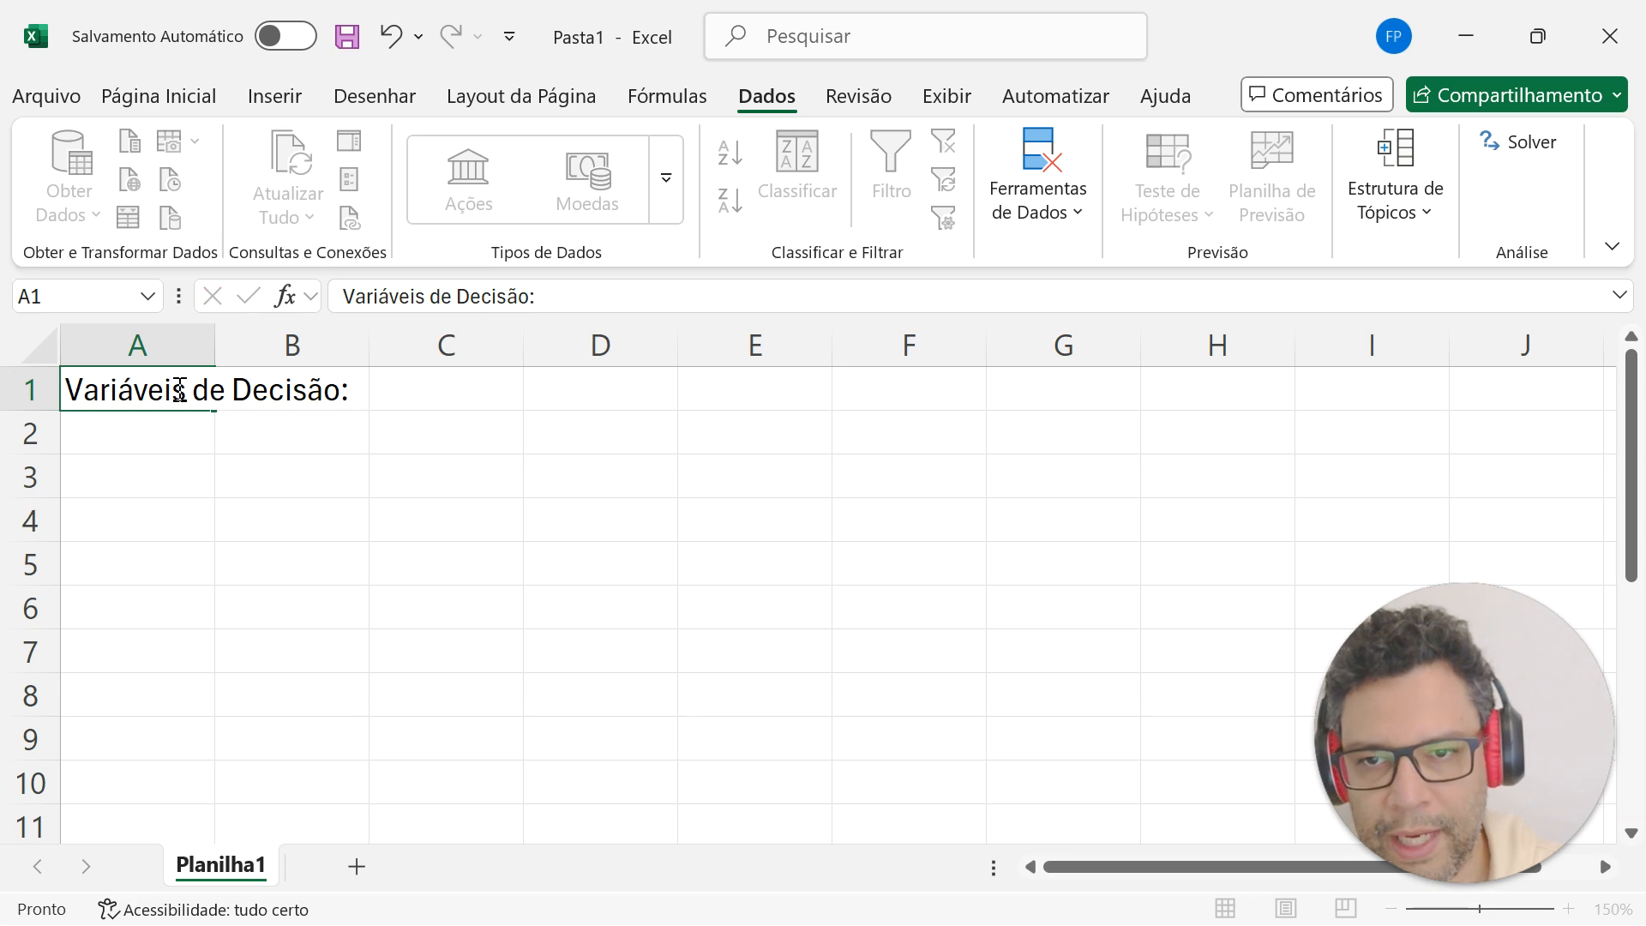
key("Return")
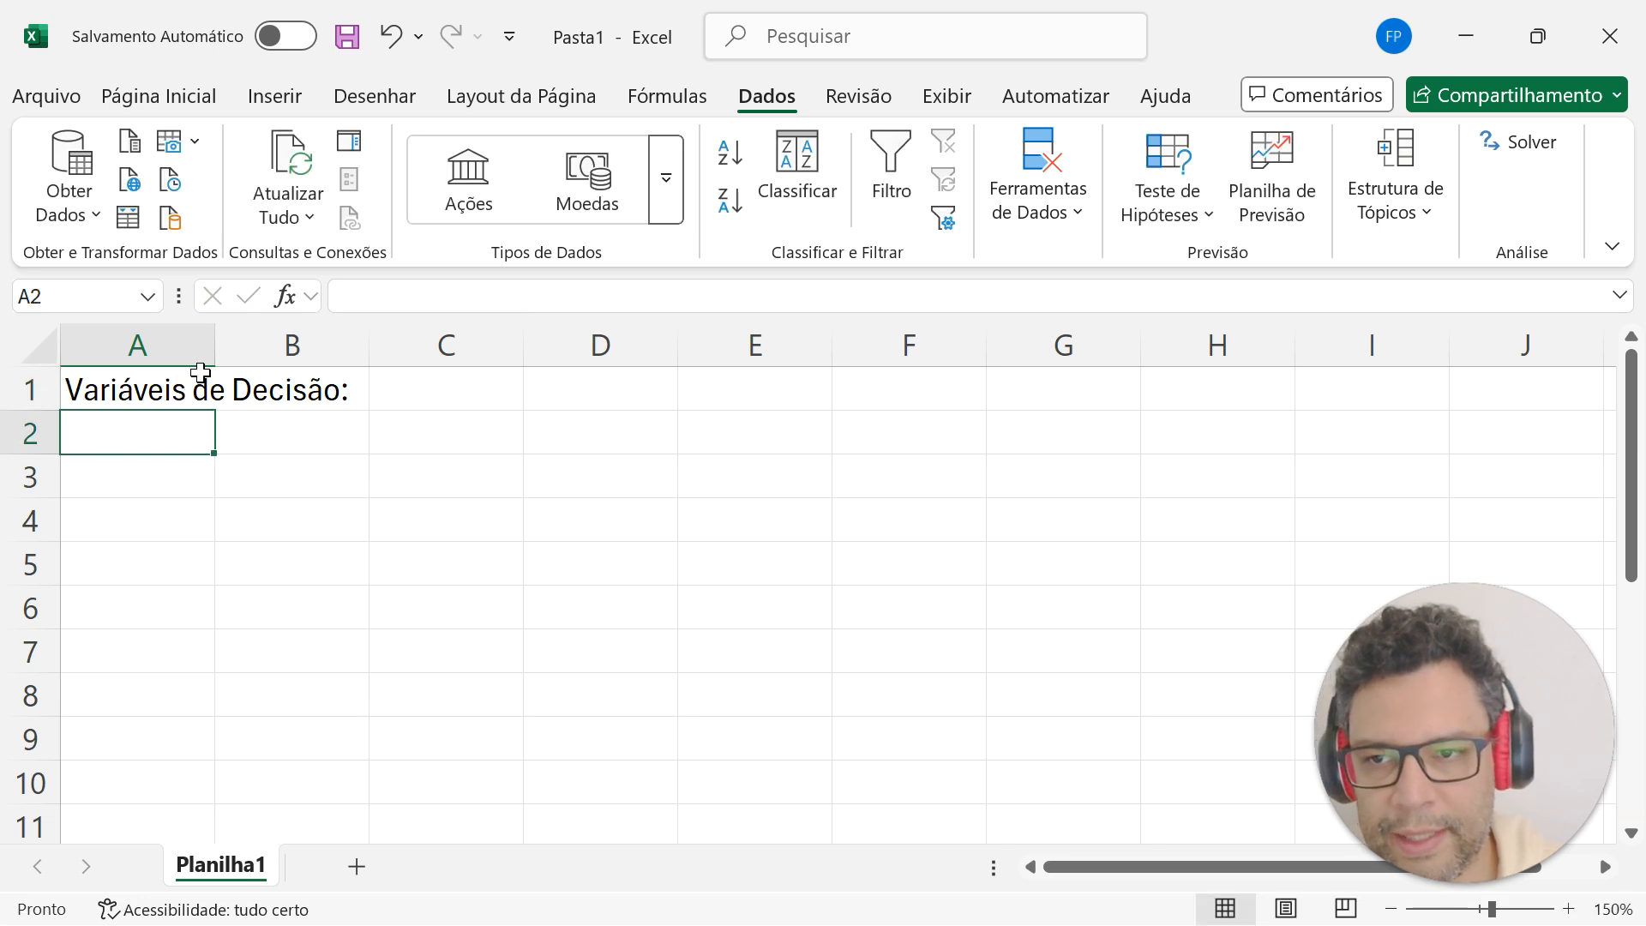
double_click(221, 353)
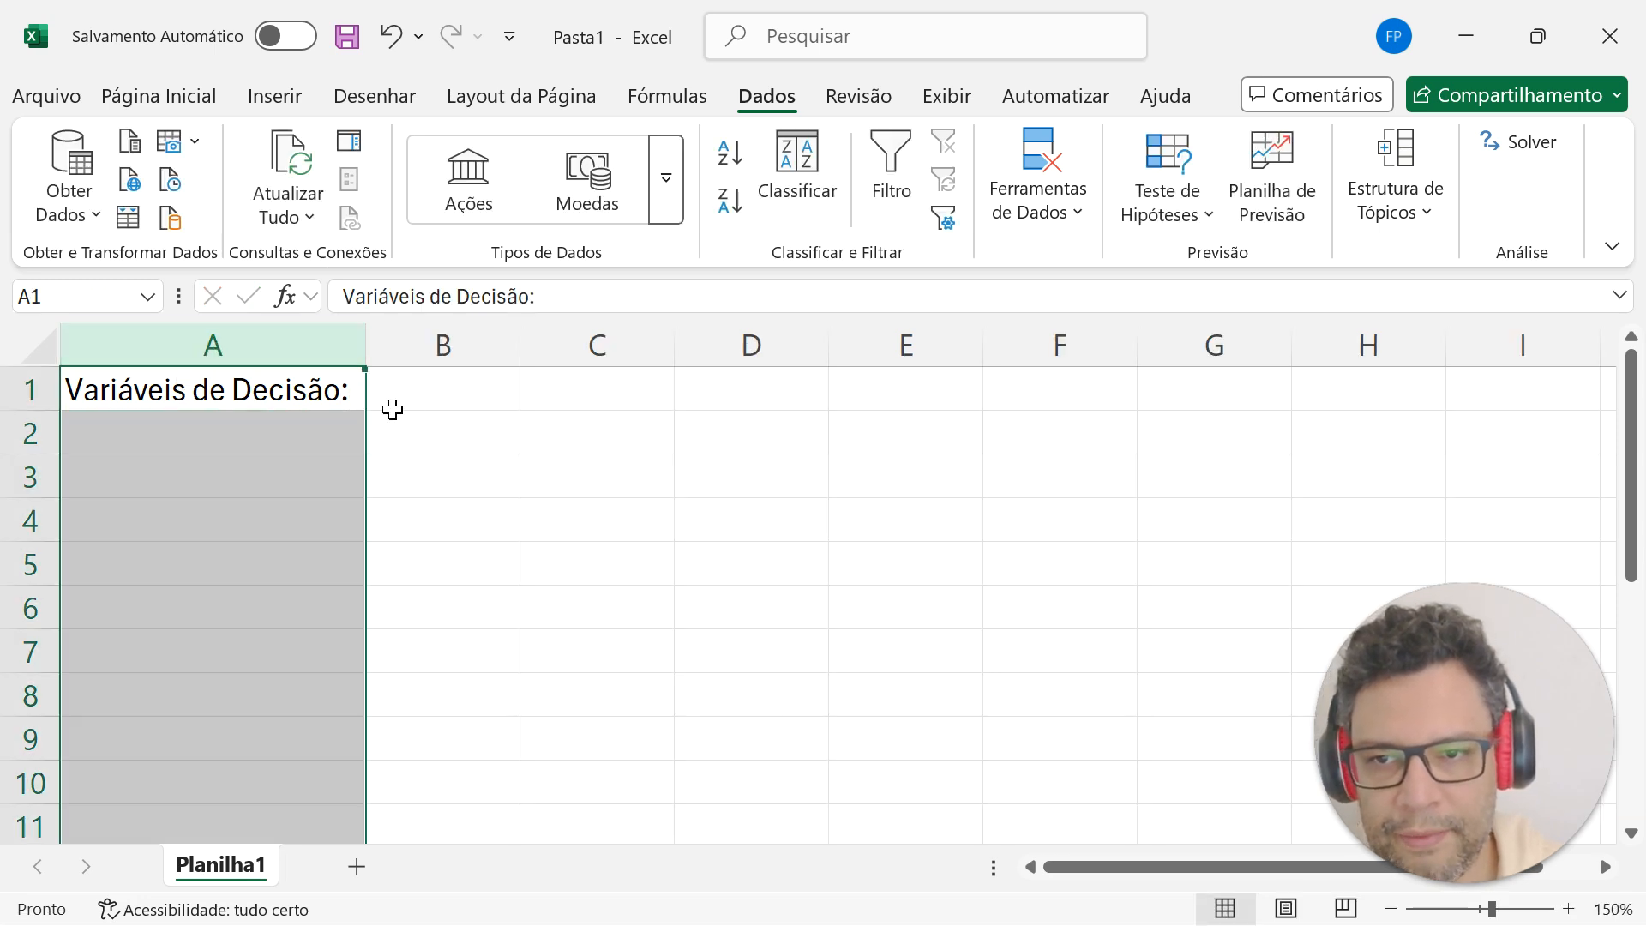
Label the decision variables "x1 IPA" in B1 and "x2 APA" in C1, checking the beer types in the browser problem.
left_click(423, 415)
left_click(444, 380)
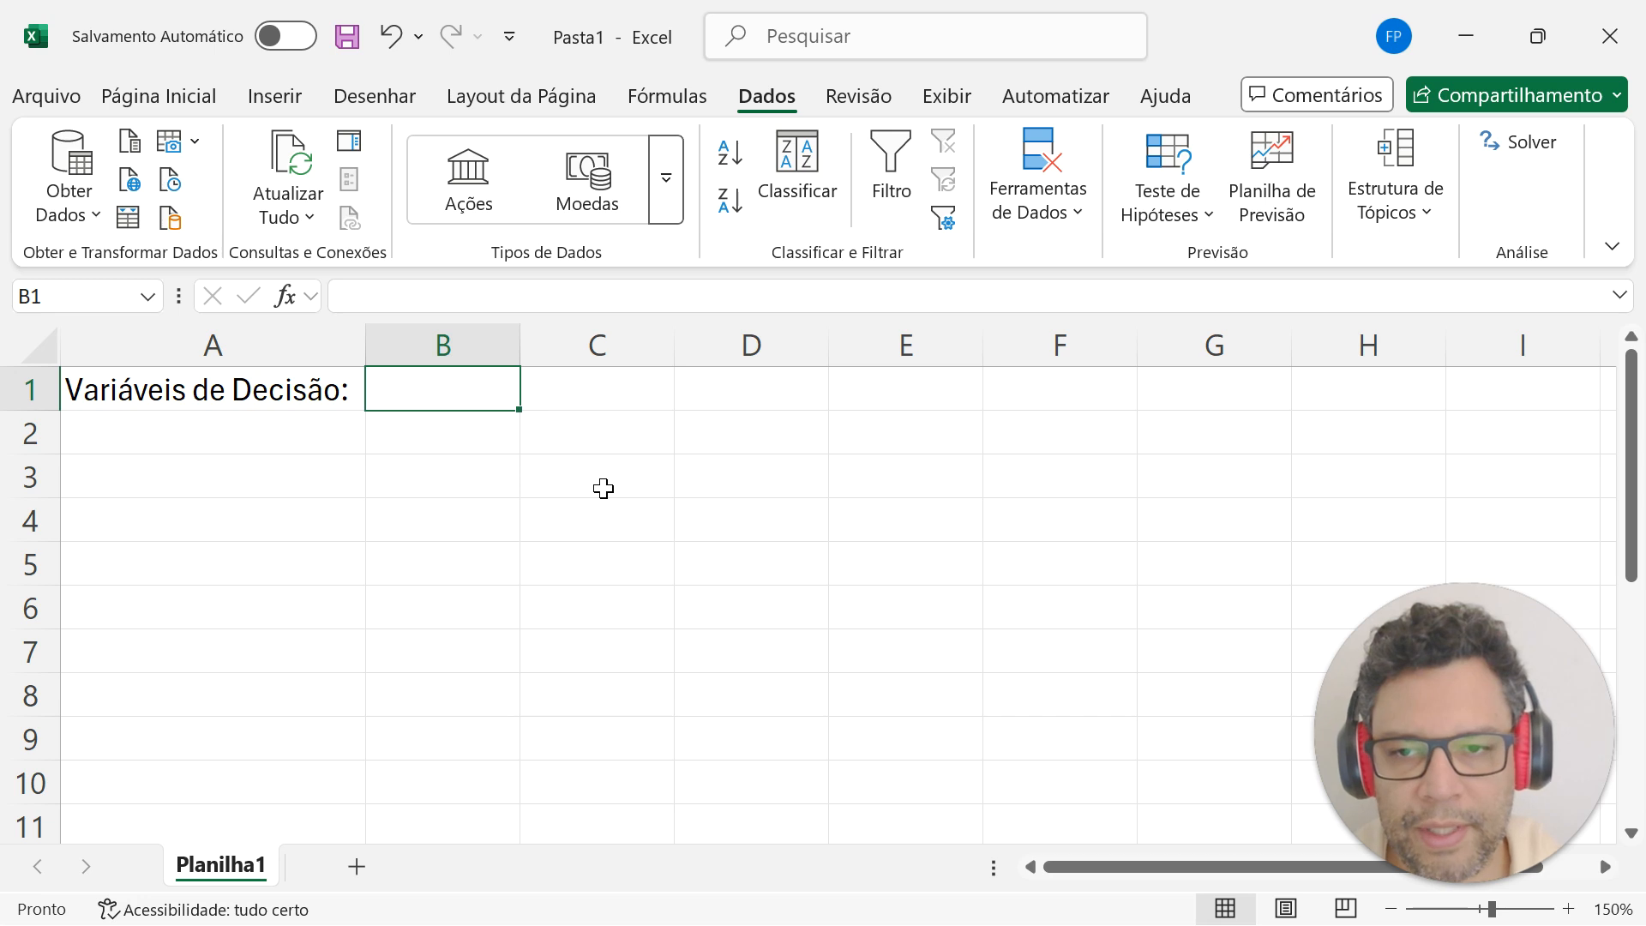
key("alt+Tab")
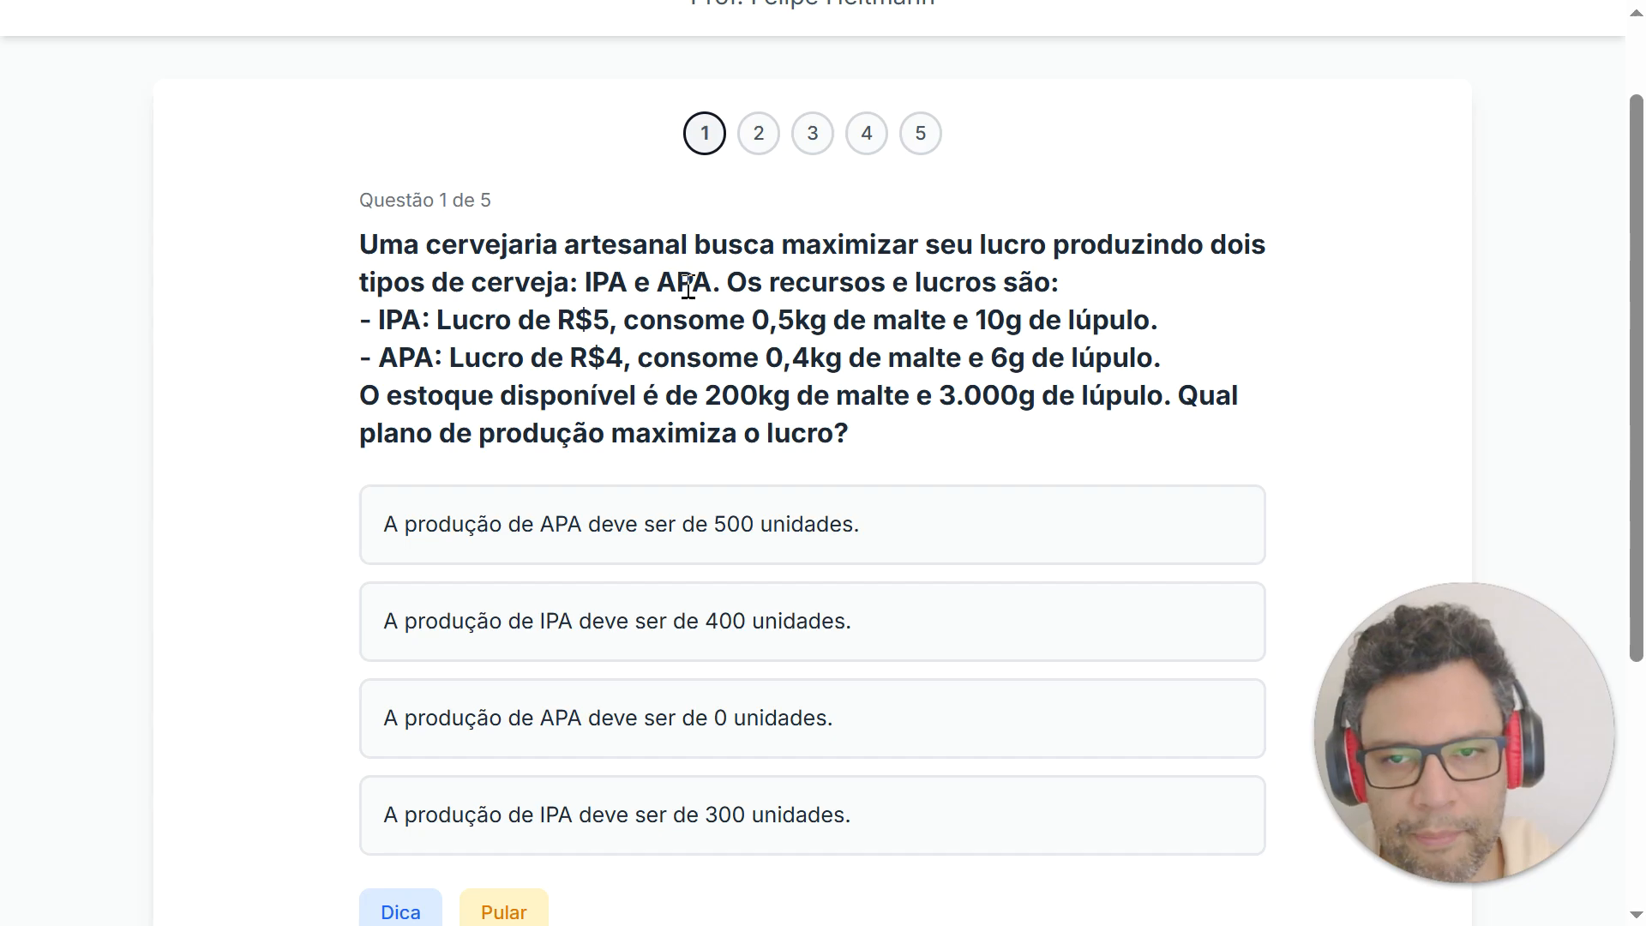
key("alt+Tab")
type("x")
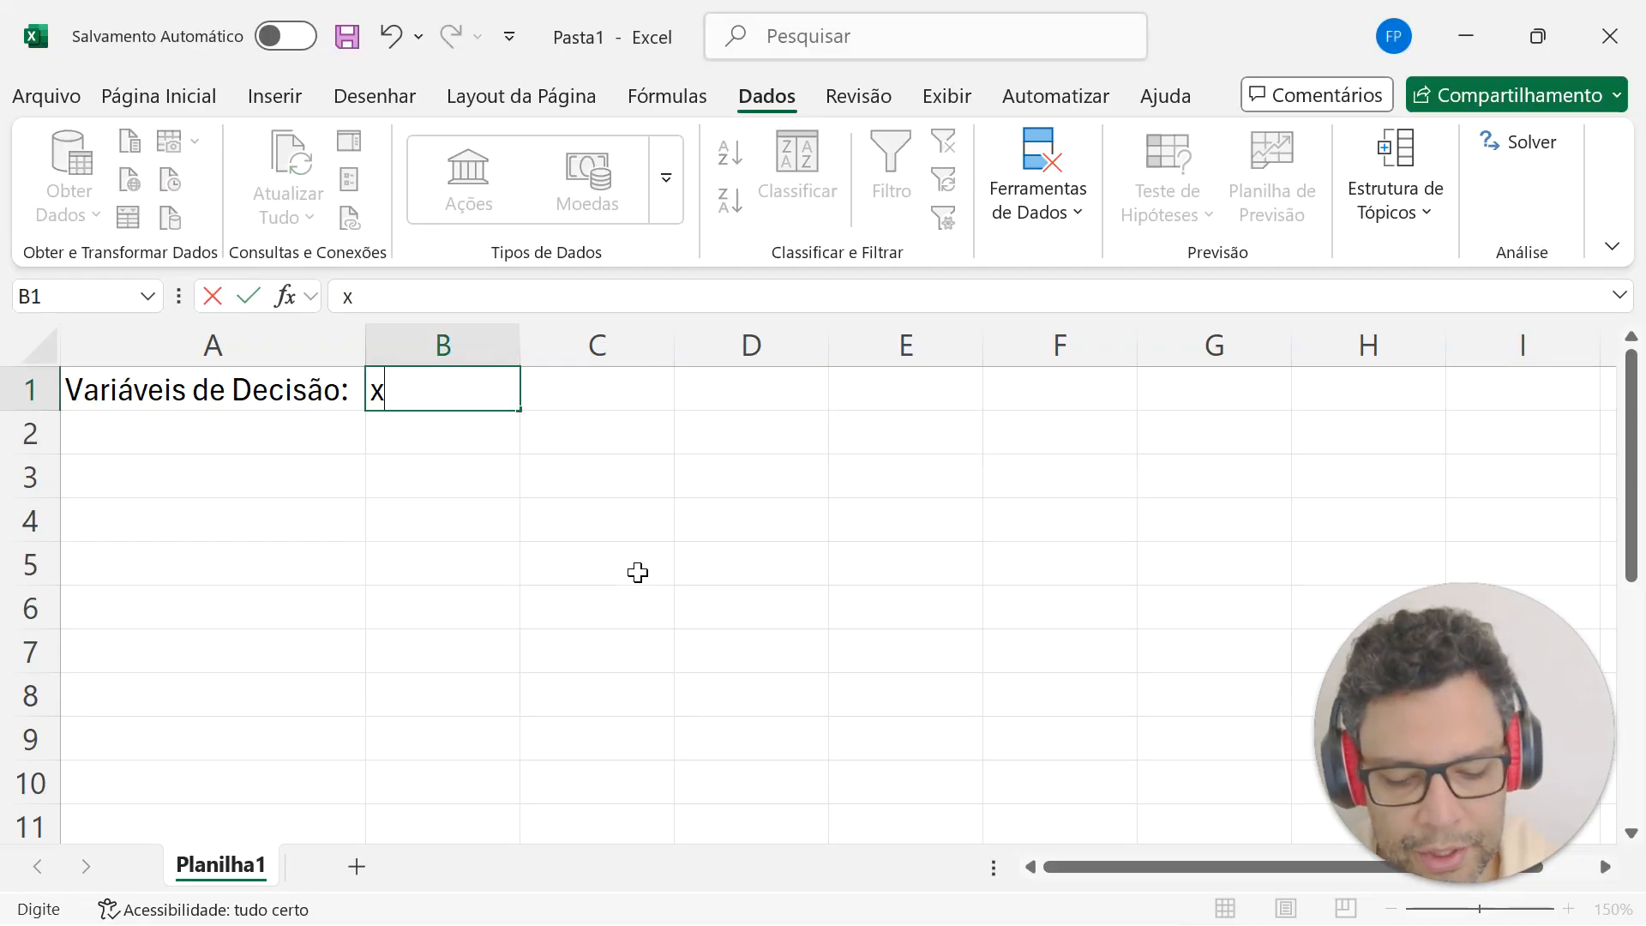
type("1 IPA")
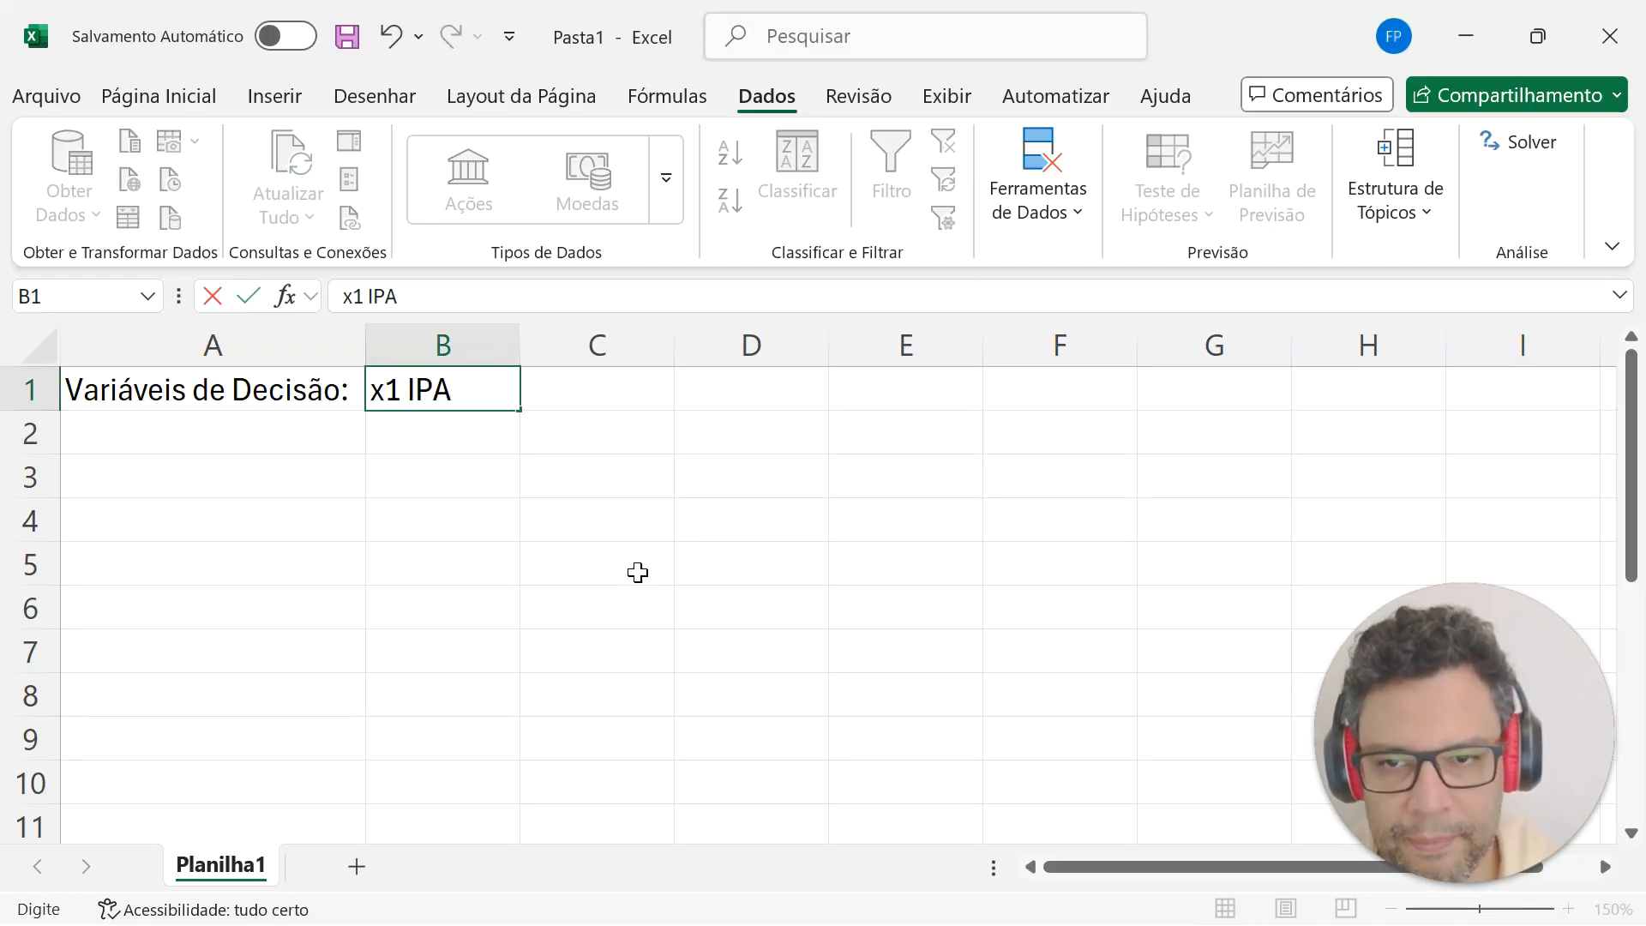
key("Tab")
type("x")
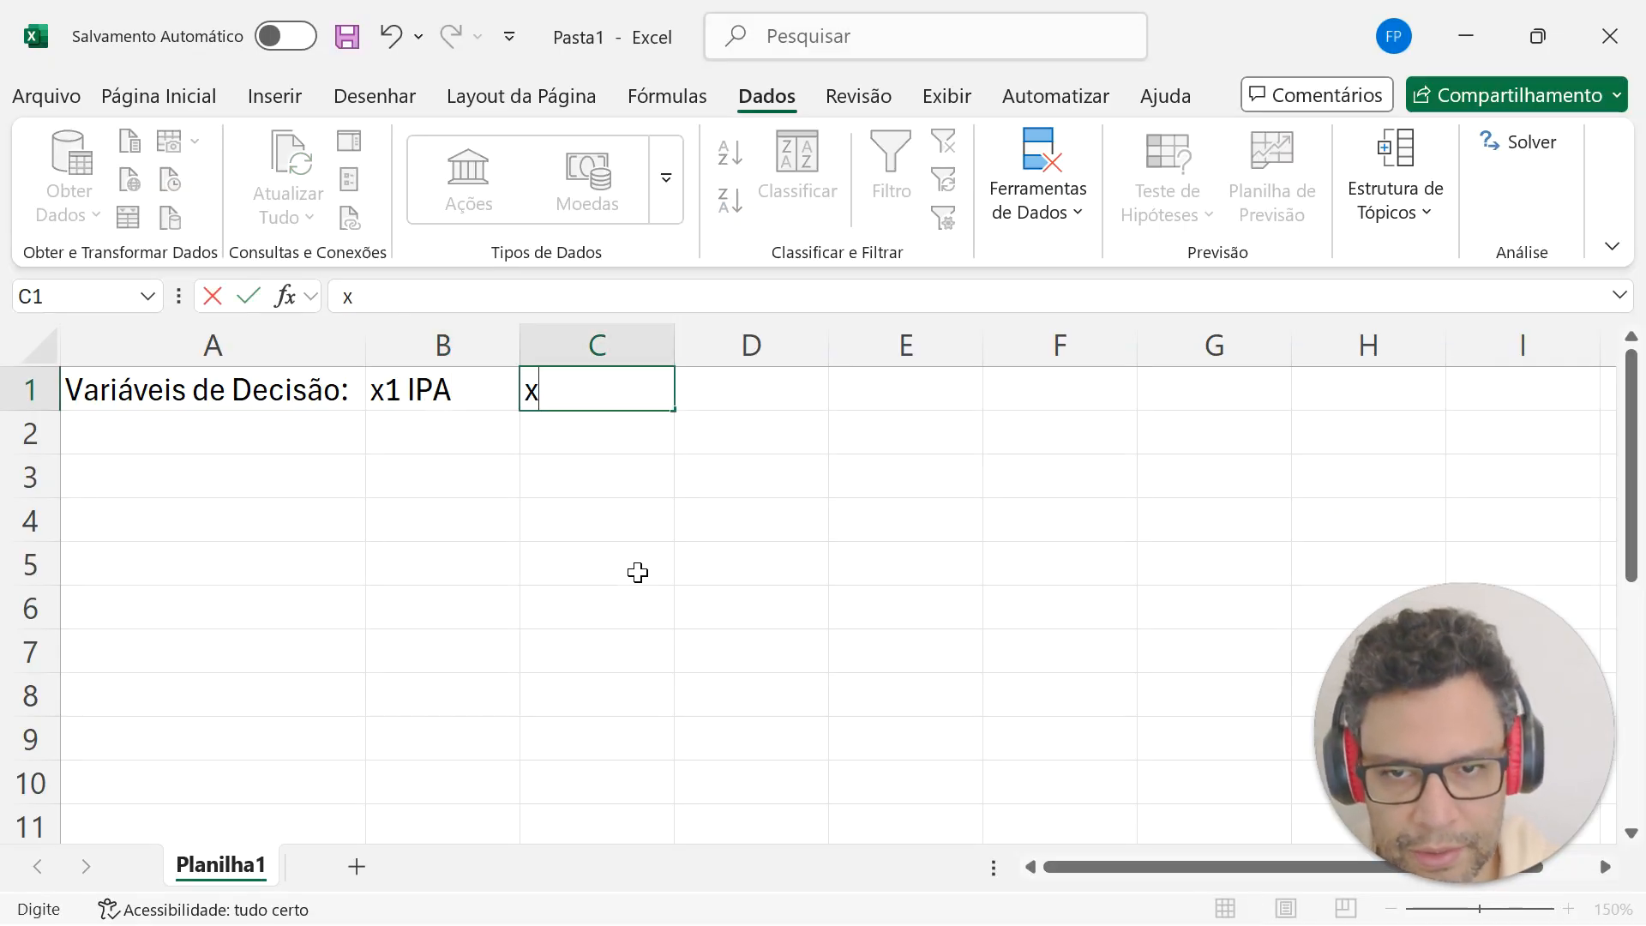
type("2 APA")
key("Return")
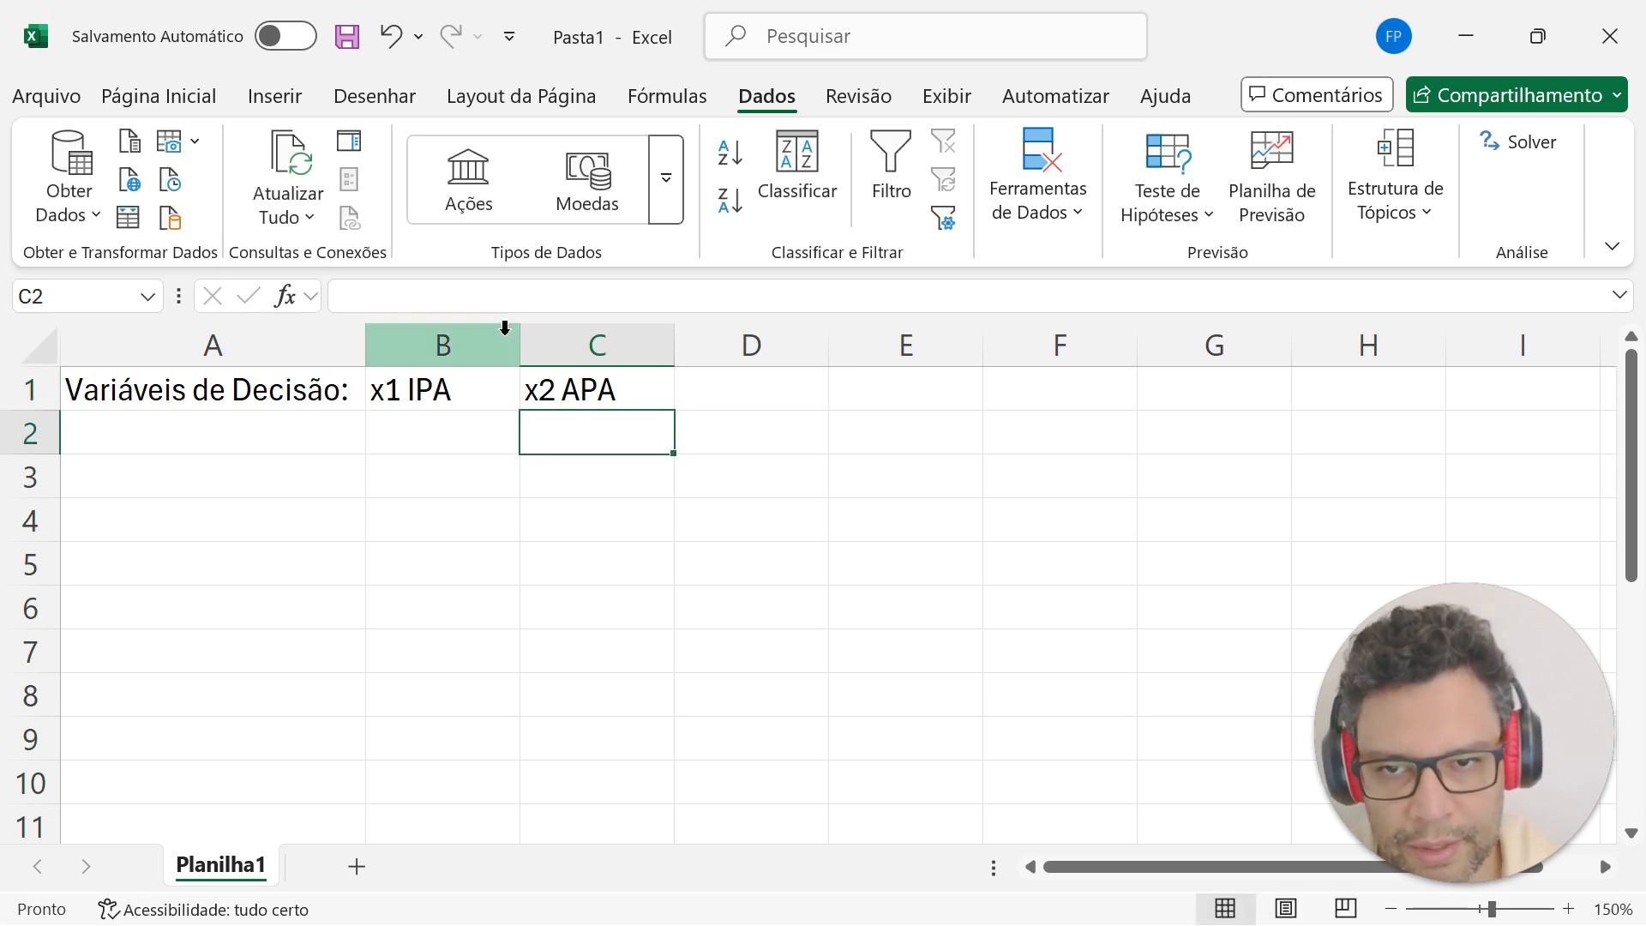
Examine the browser problem's maximization objective and the unit profits of IPA and APA, and return to cell A3 in Excel.
left_click(266, 439)
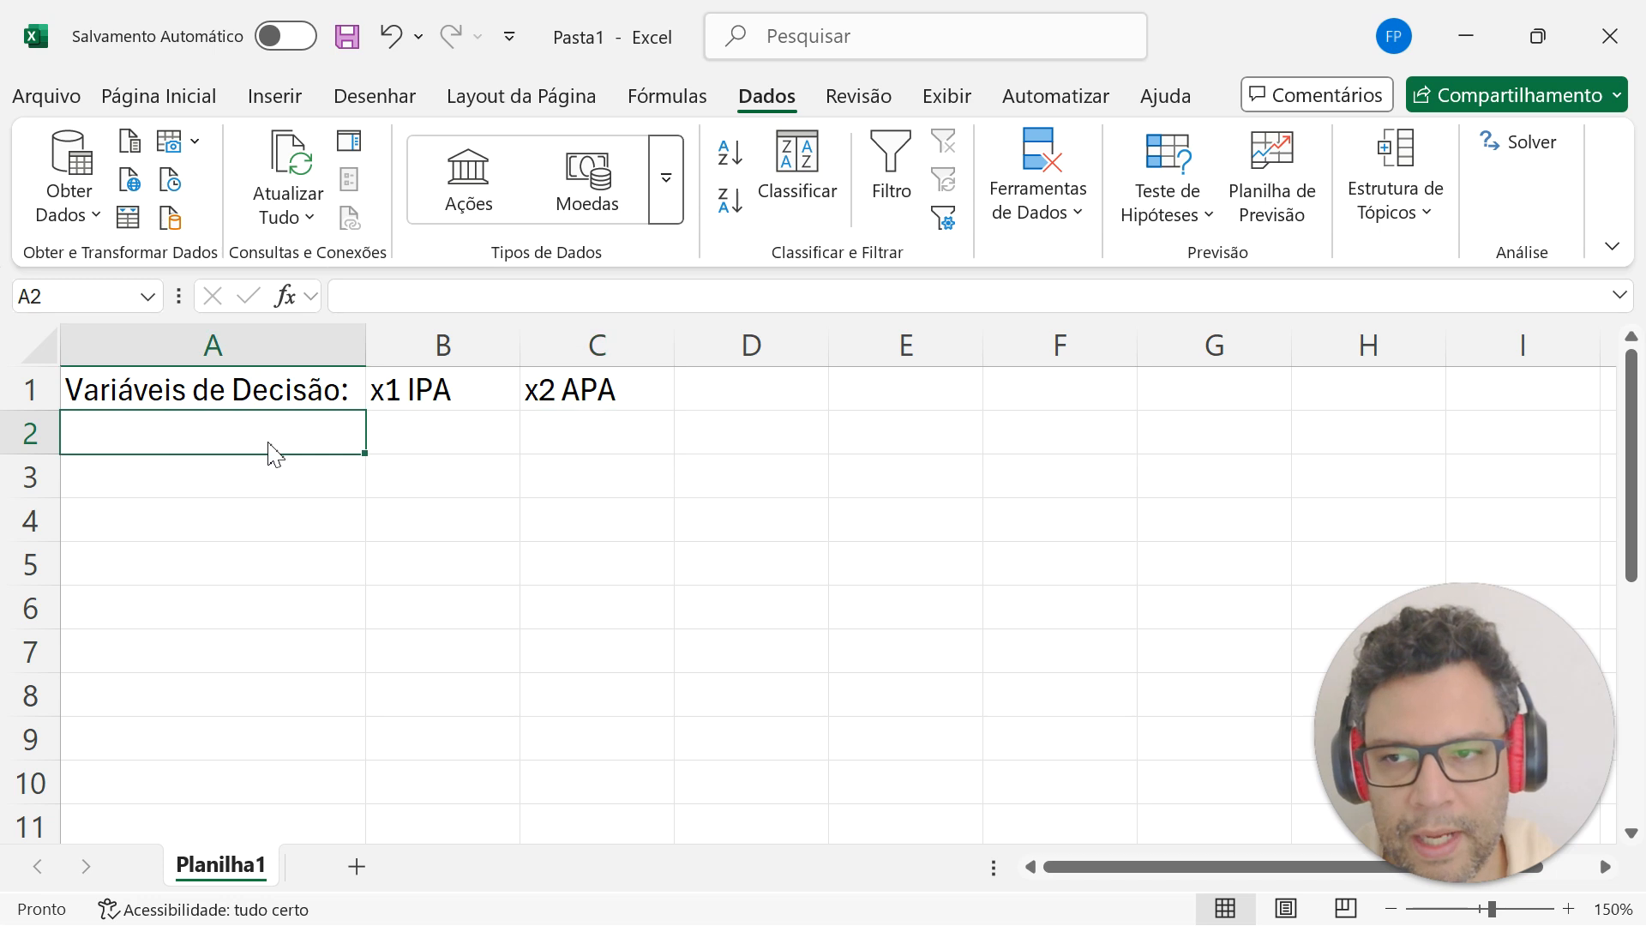
key("alt+Tab")
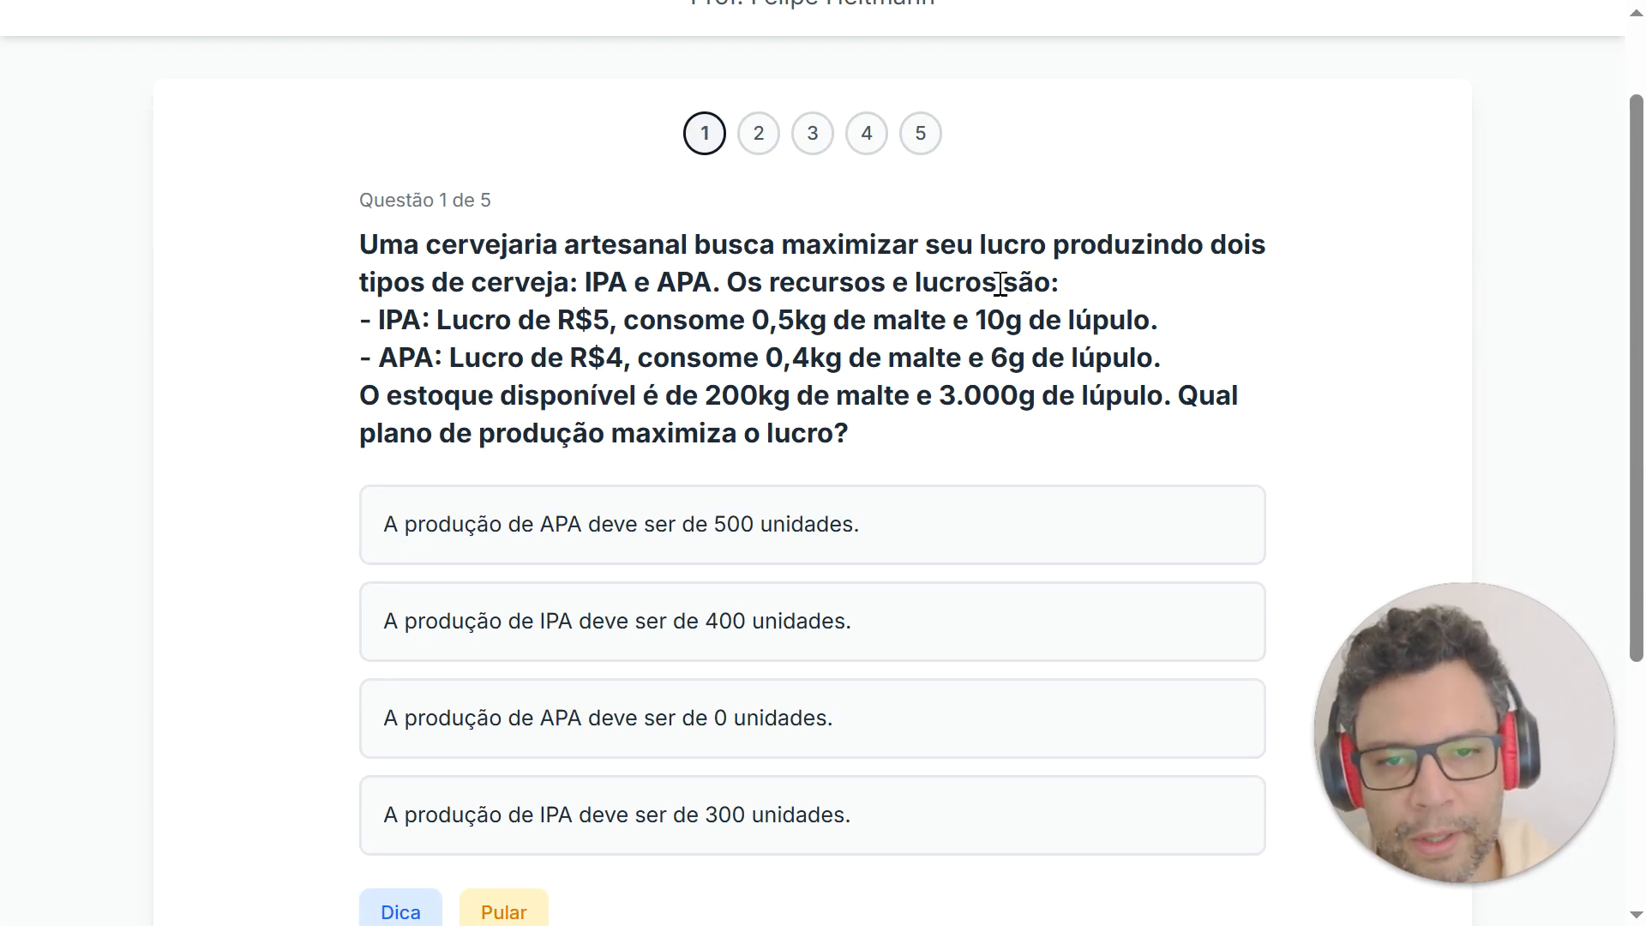
double_click(673, 433)
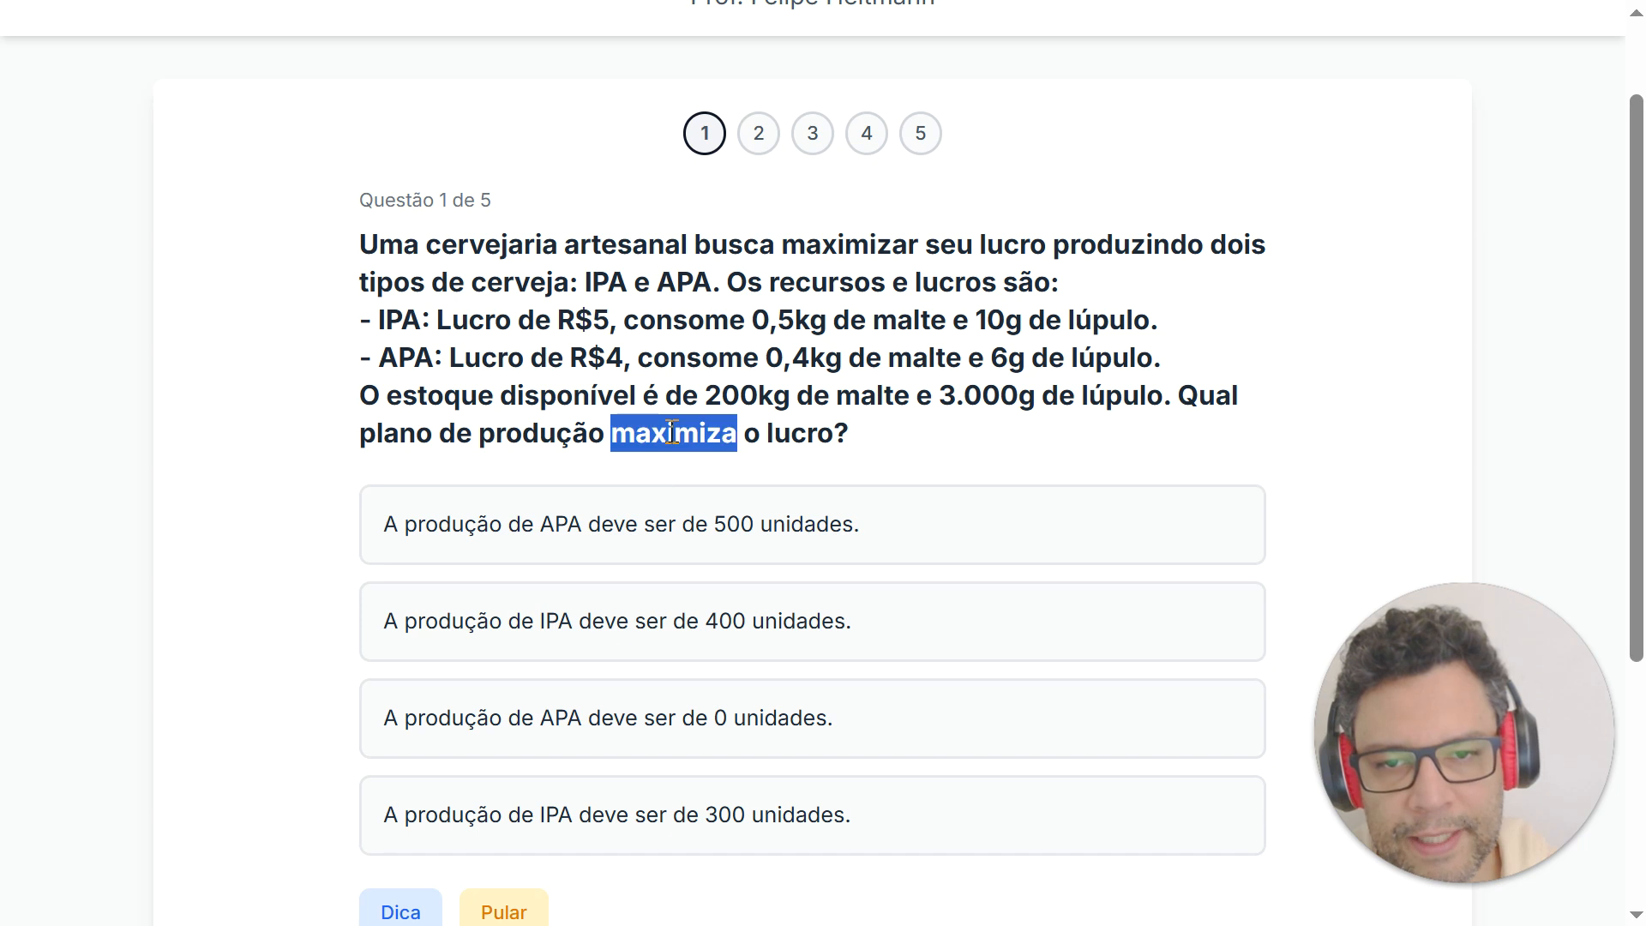
double_click(797, 437)
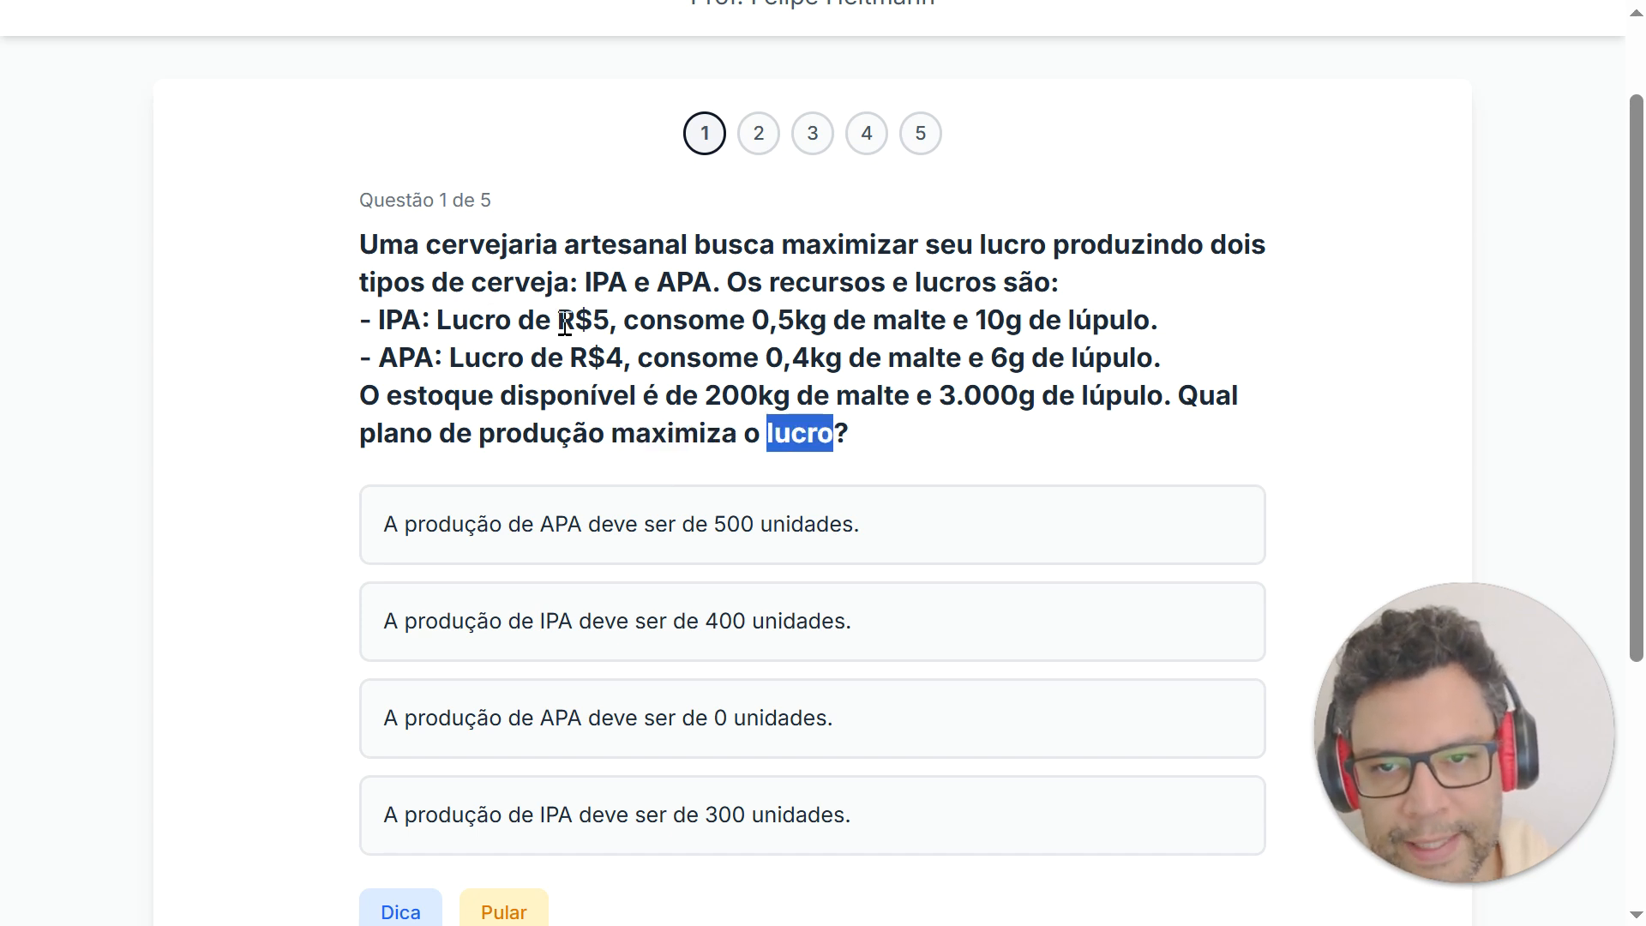
left_click_drag(607, 325, 430, 323)
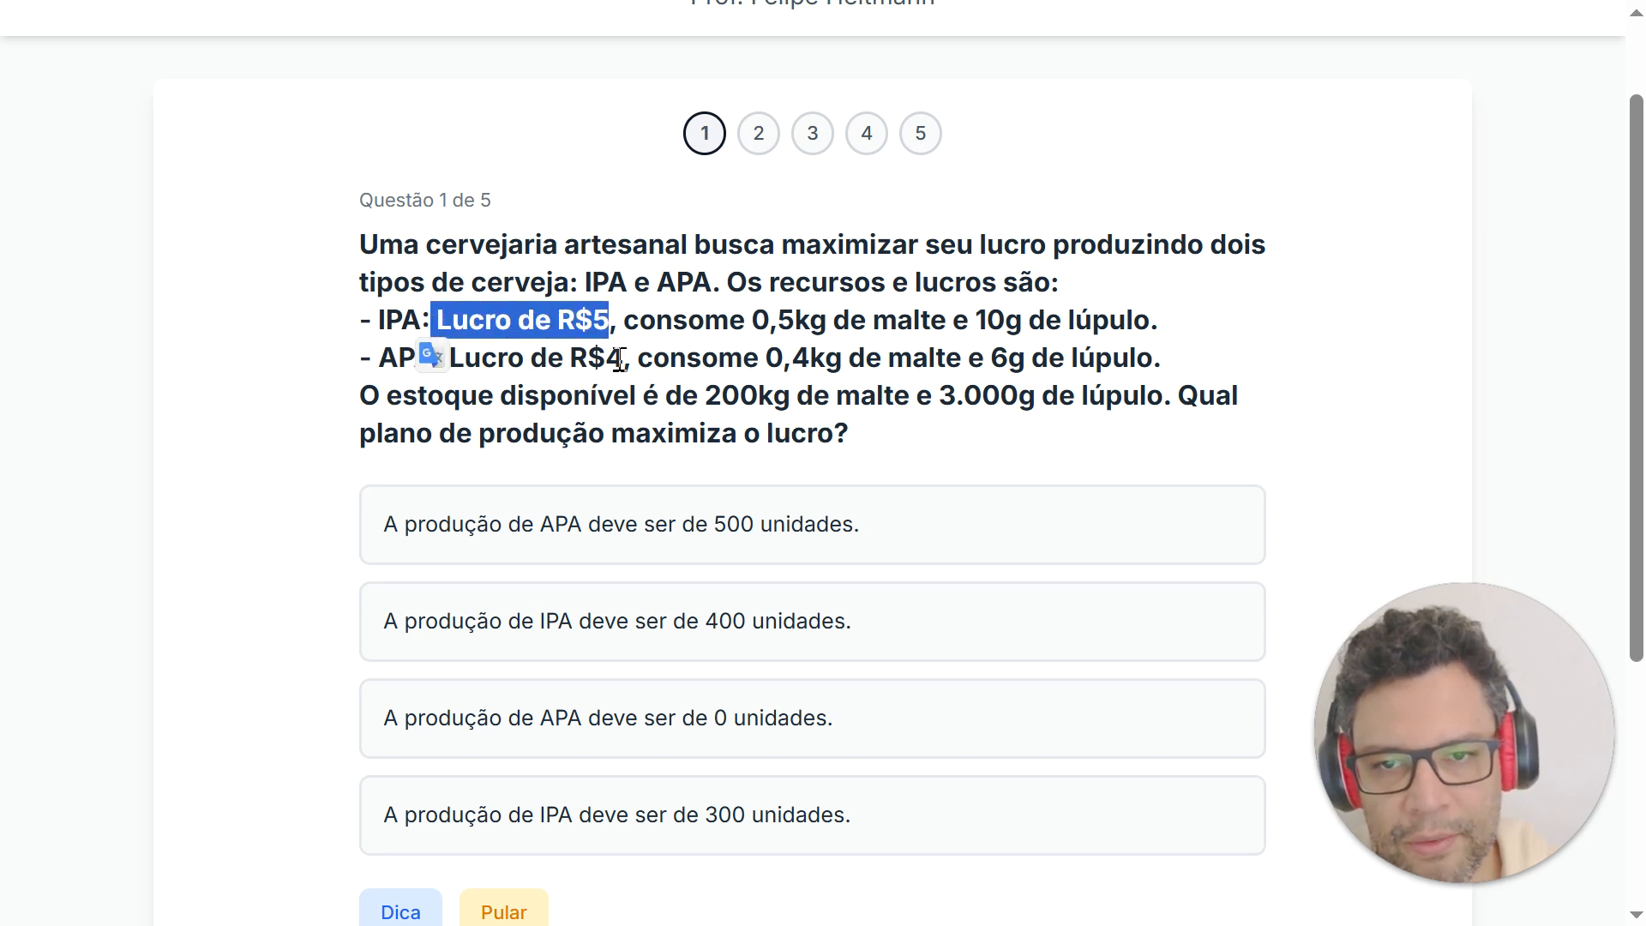
left_click_drag(621, 358, 432, 358)
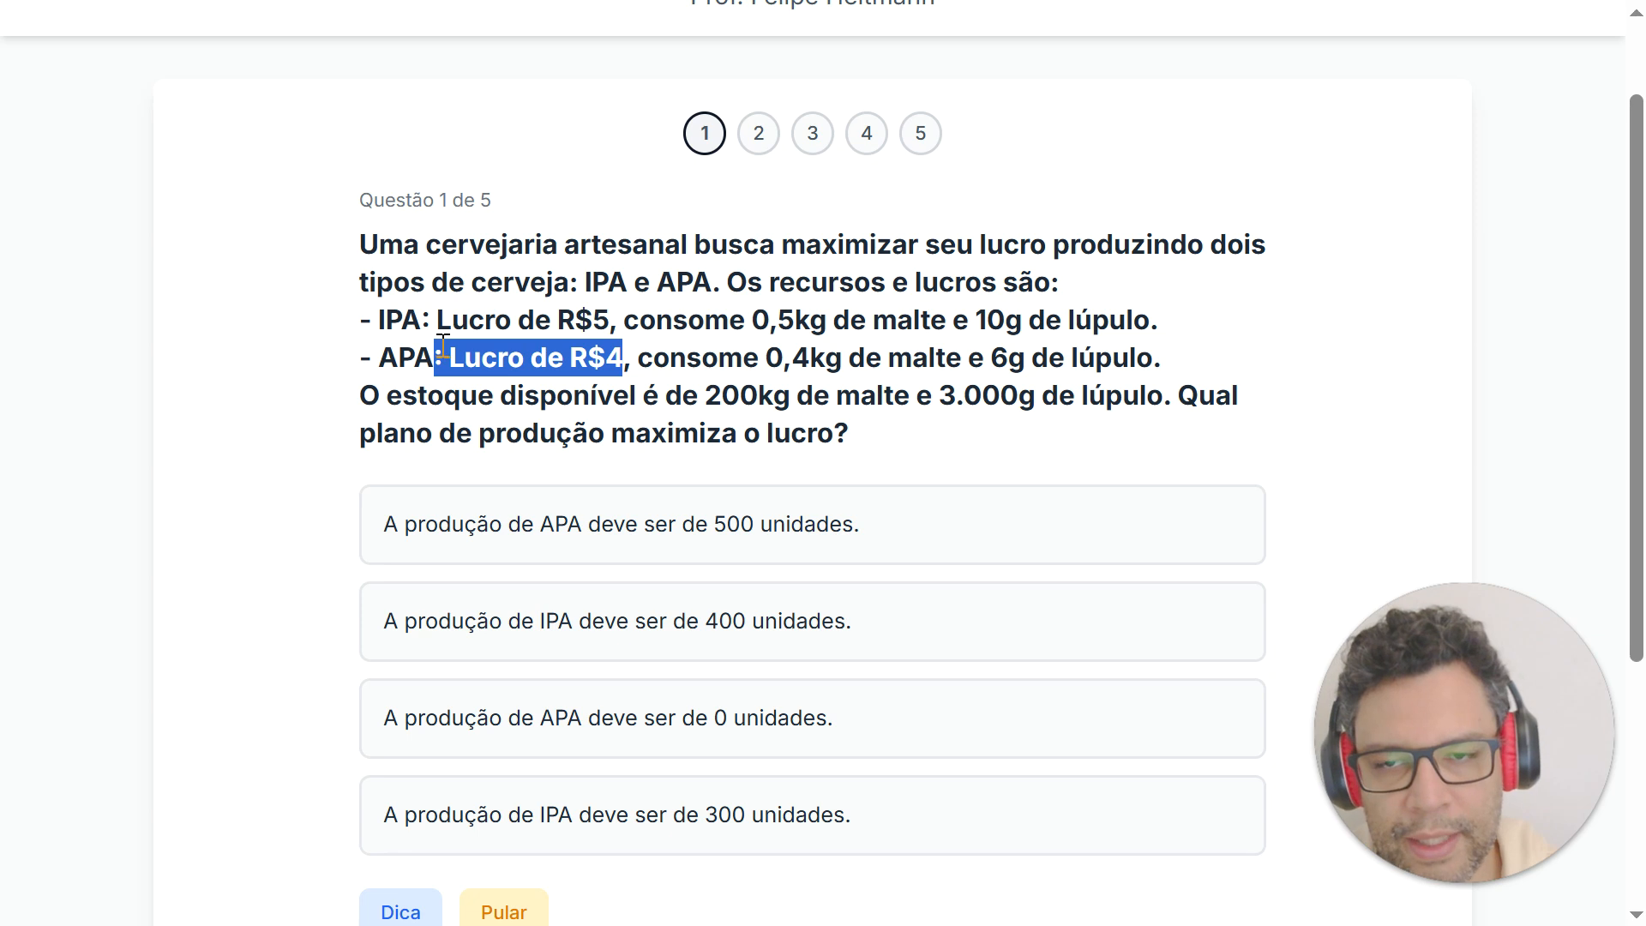
key("alt+Tab")
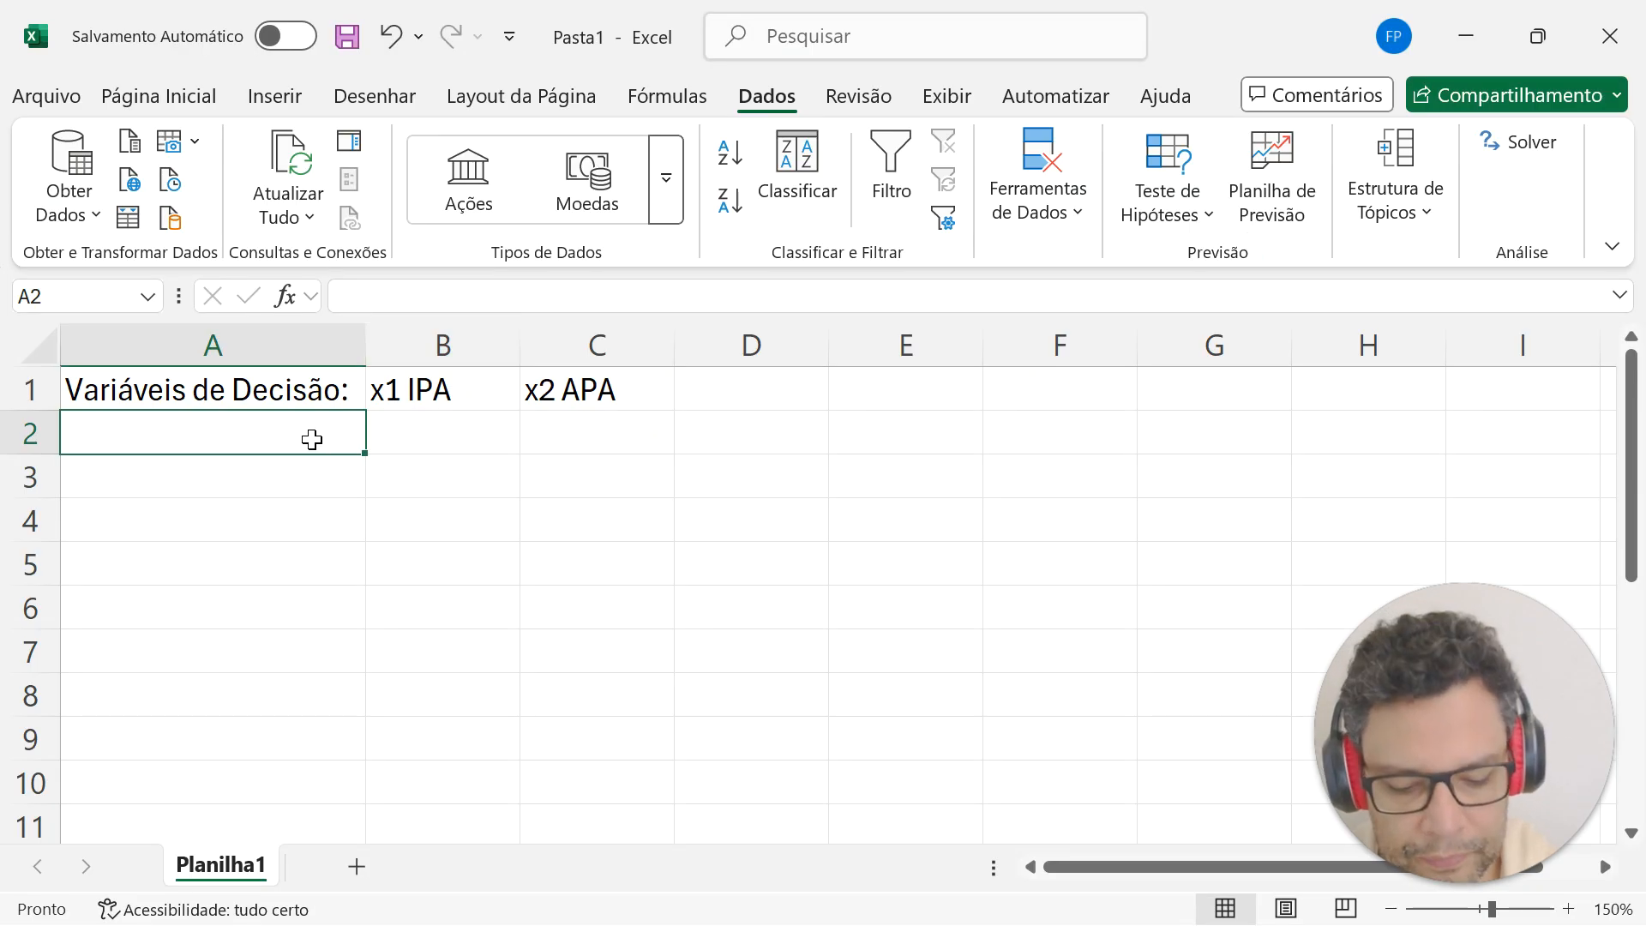
key("Return")
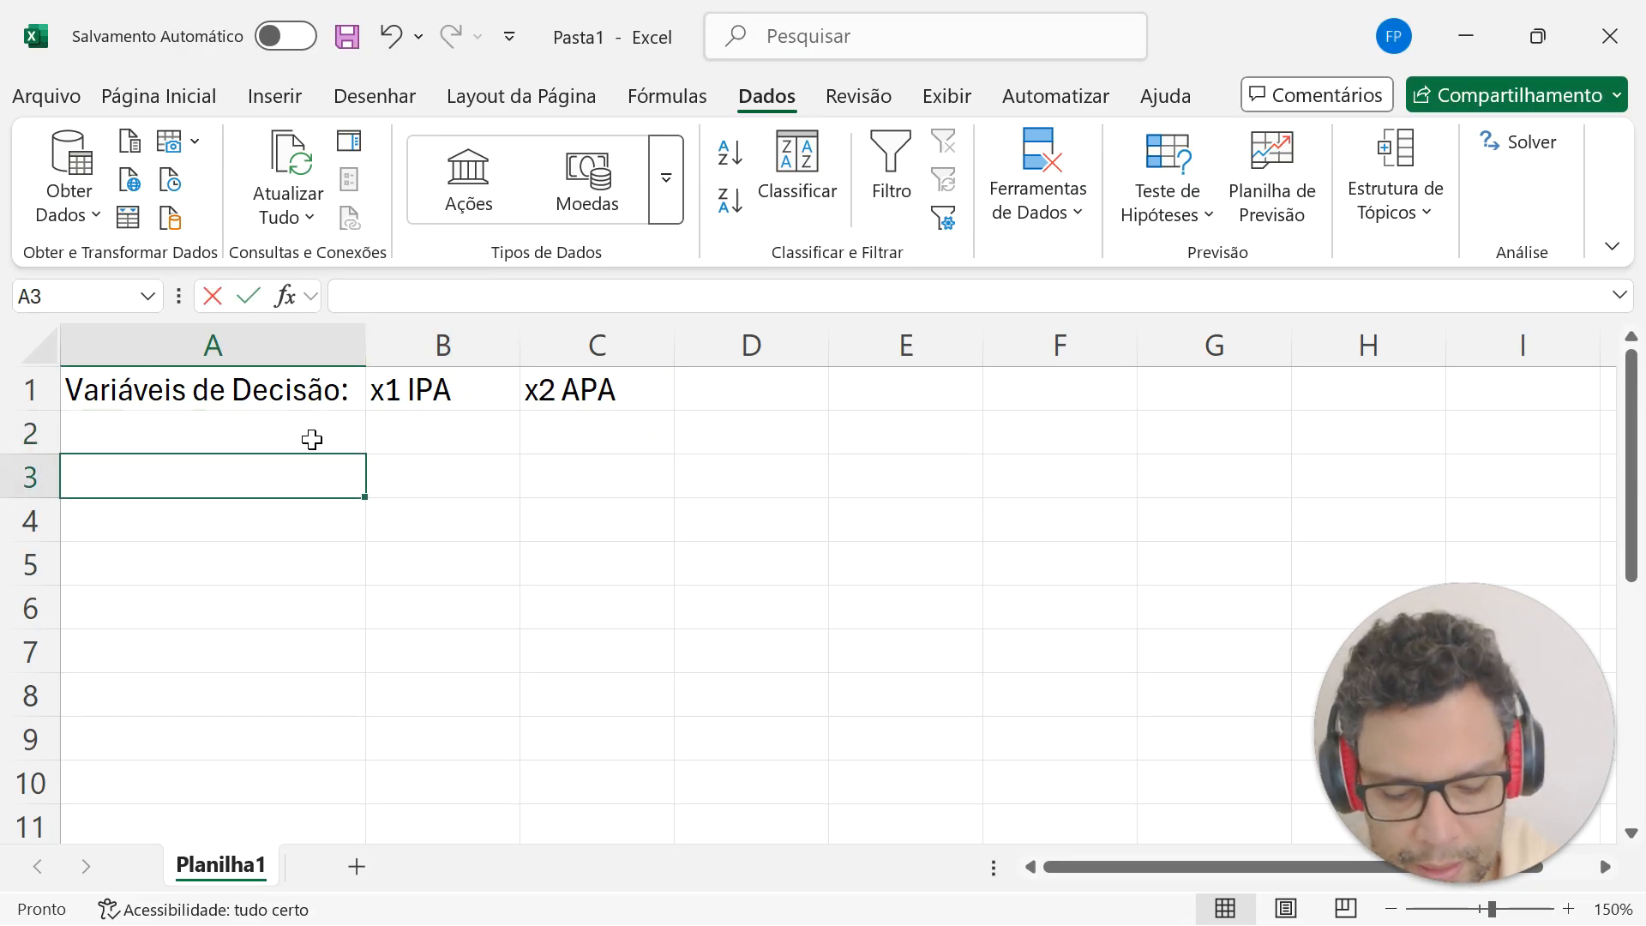
Enter the label "Lucro Unitário" in cell A3 and go to cell B3.
type("Lucro Unitário")
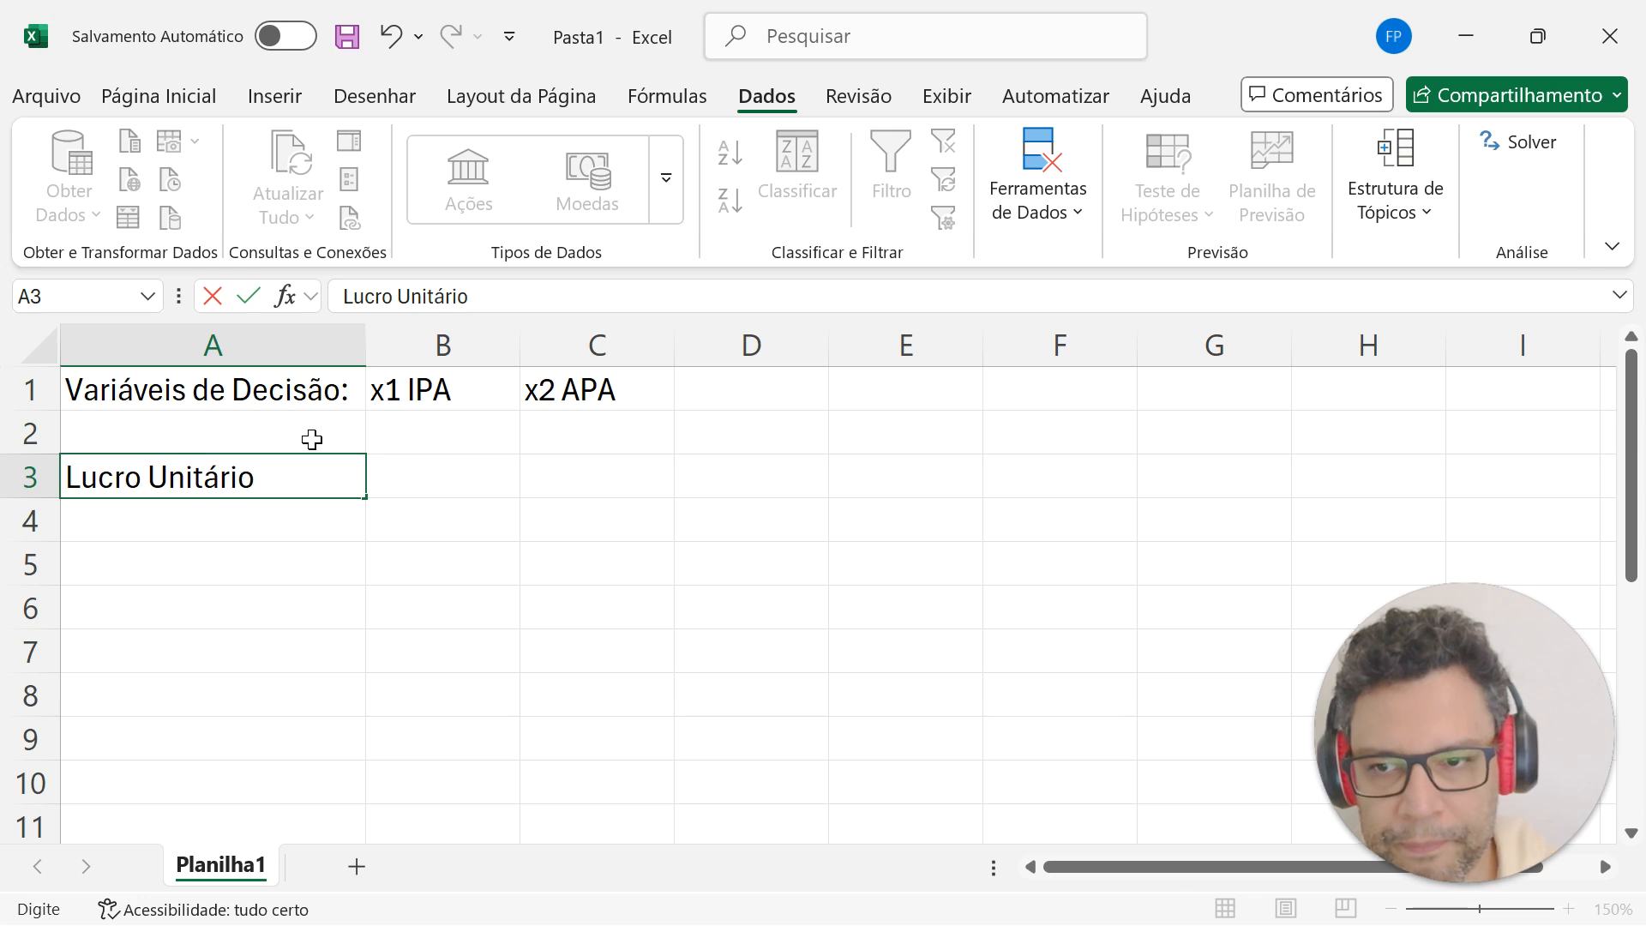
key("Return")
key("Up")
key("Right")
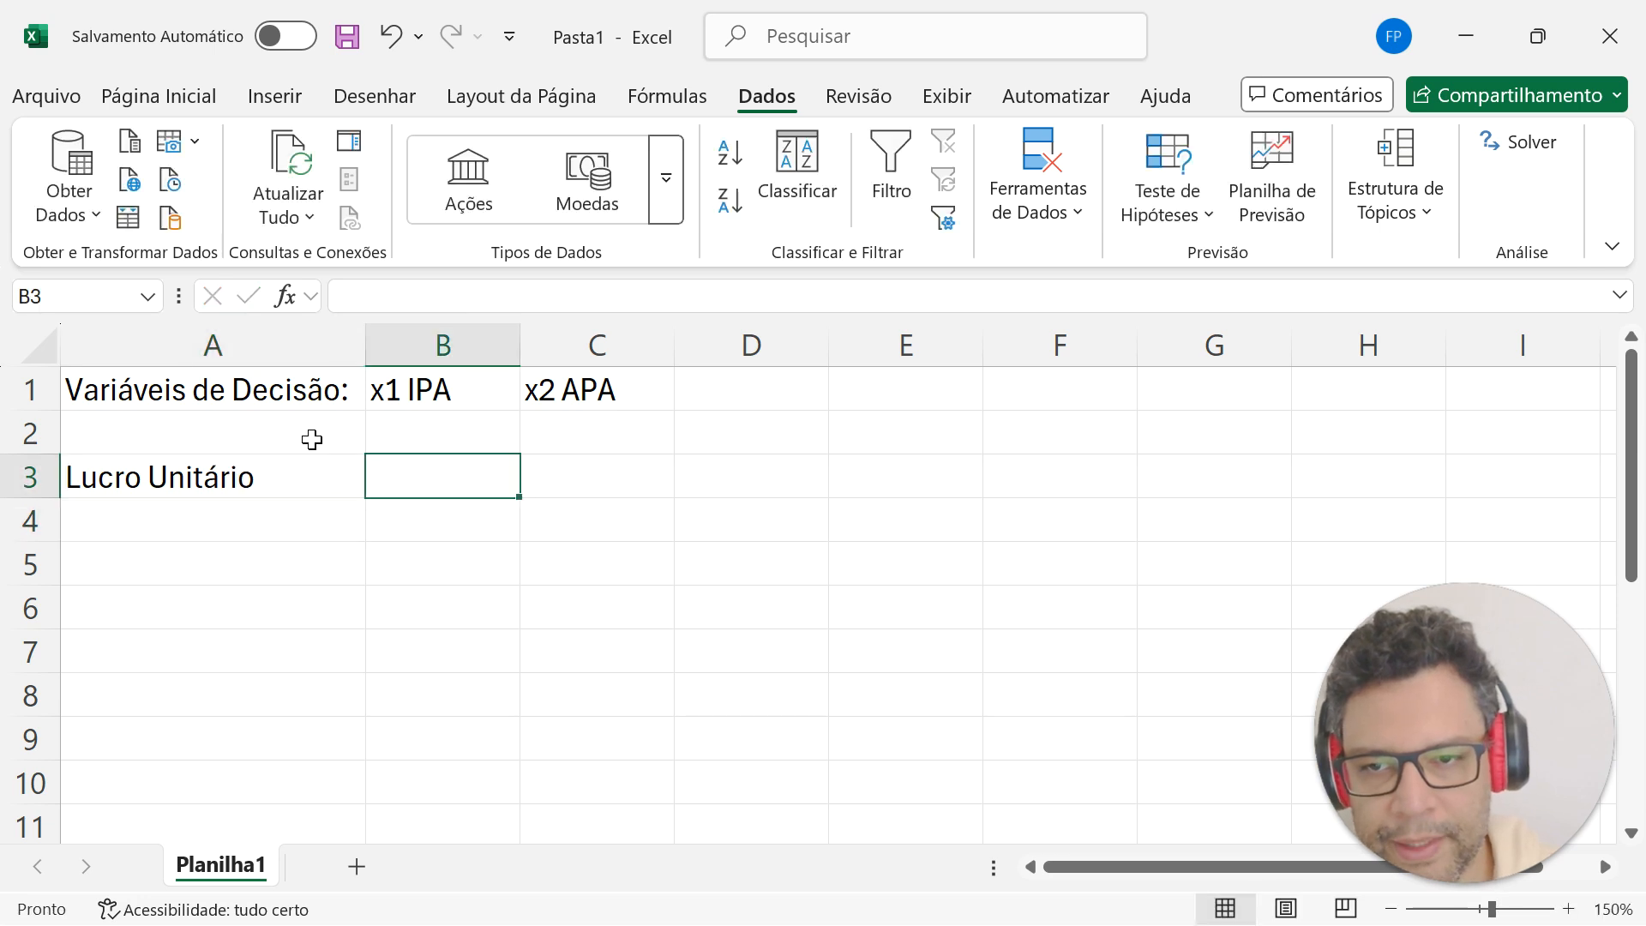
Enter the unit profits from the browser problem, 5 for IPA in B3 and 4 for APA in C3.
key("alt+Tab")
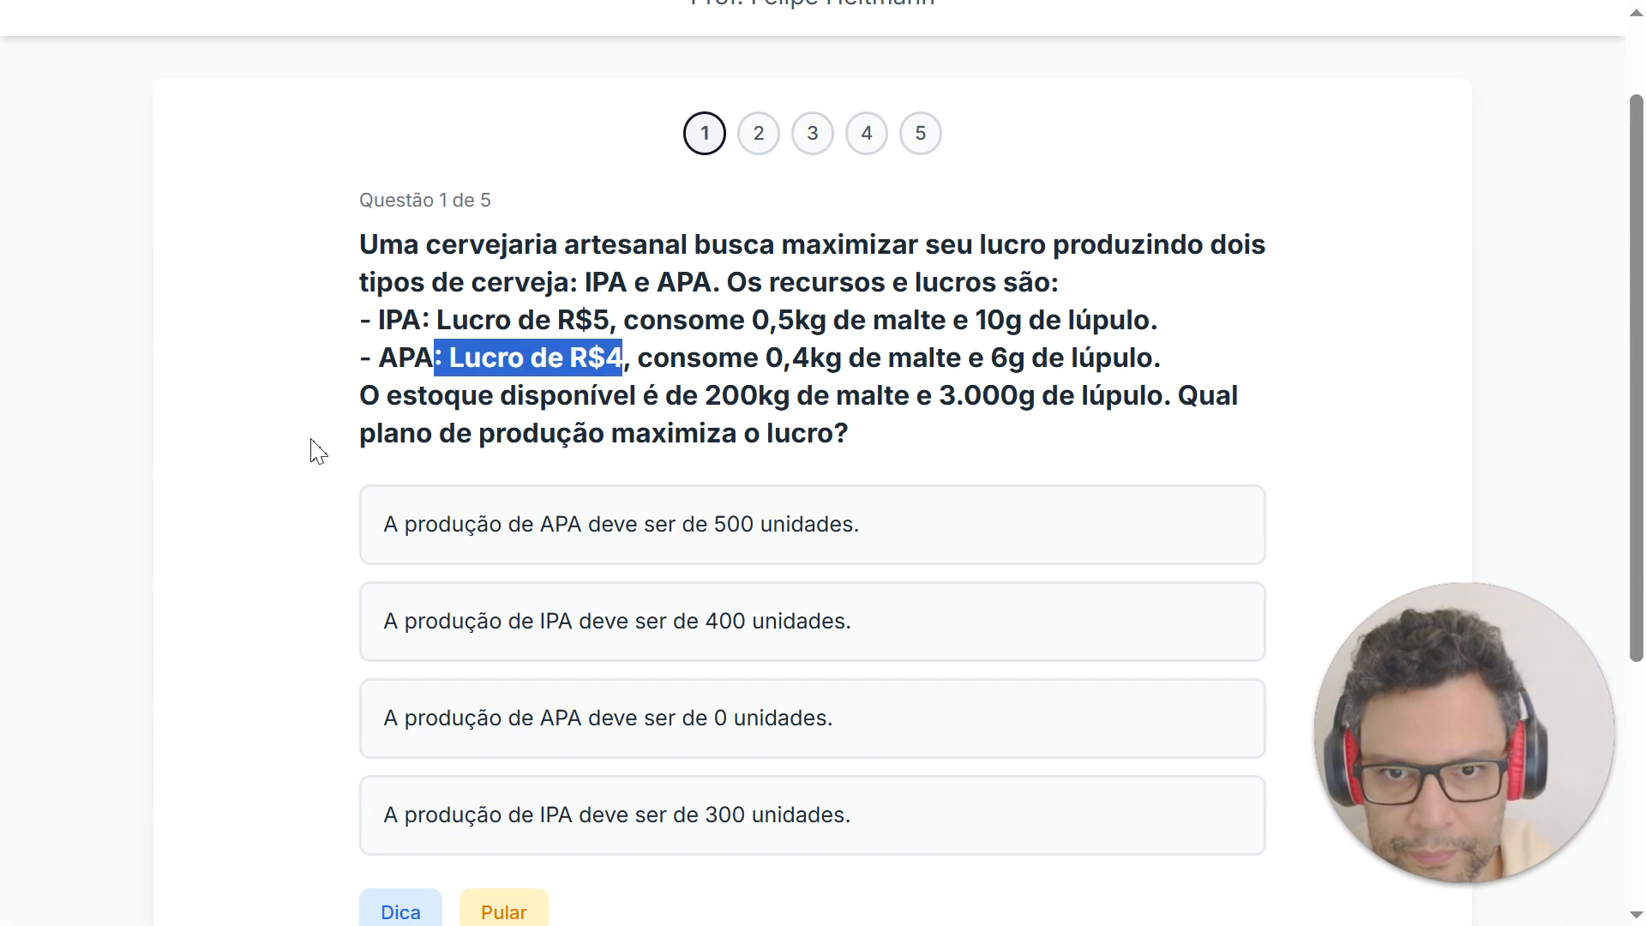
key("alt+Tab")
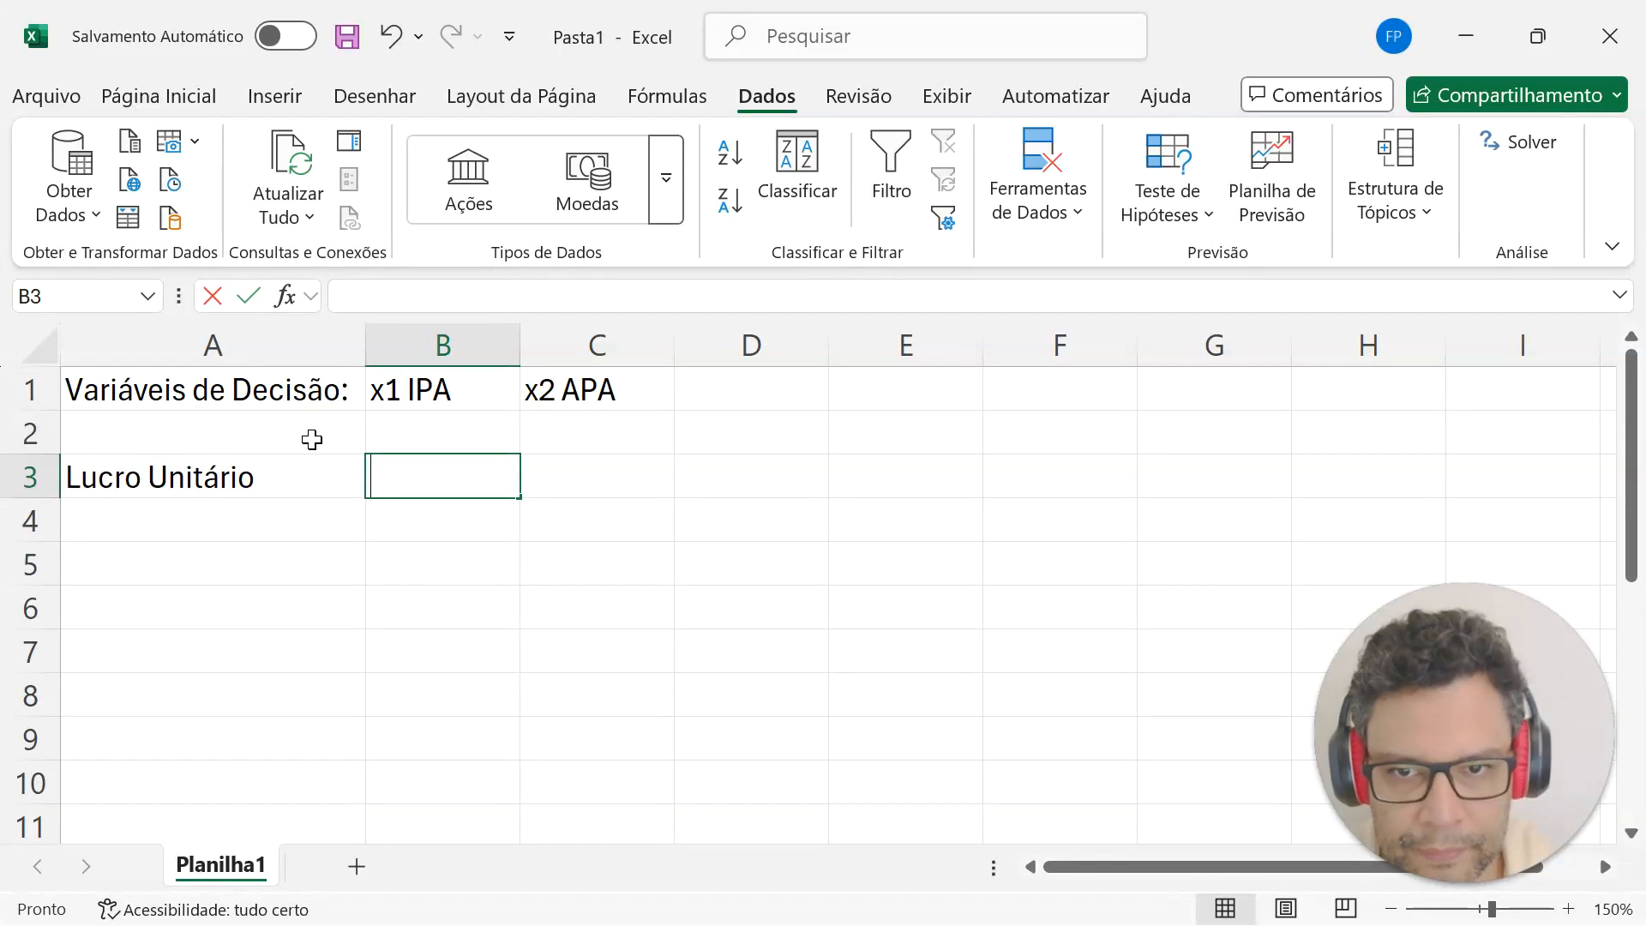
type("5")
key("Tab")
key("alt+Tab")
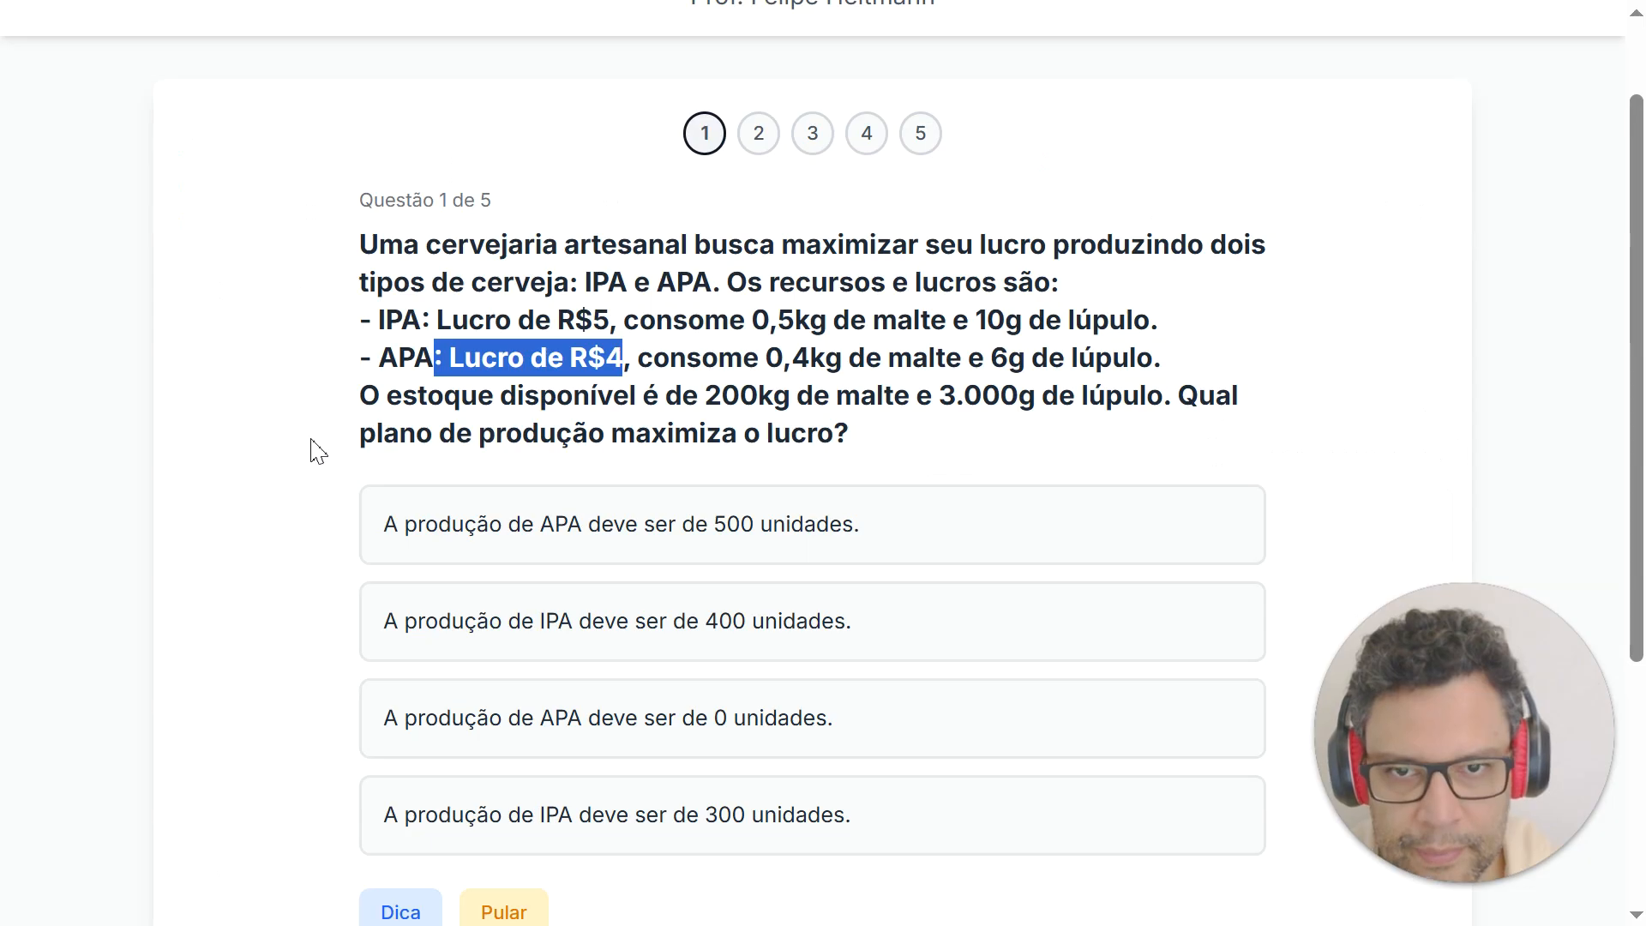
key("alt+Tab")
type("4")
key("Tab")
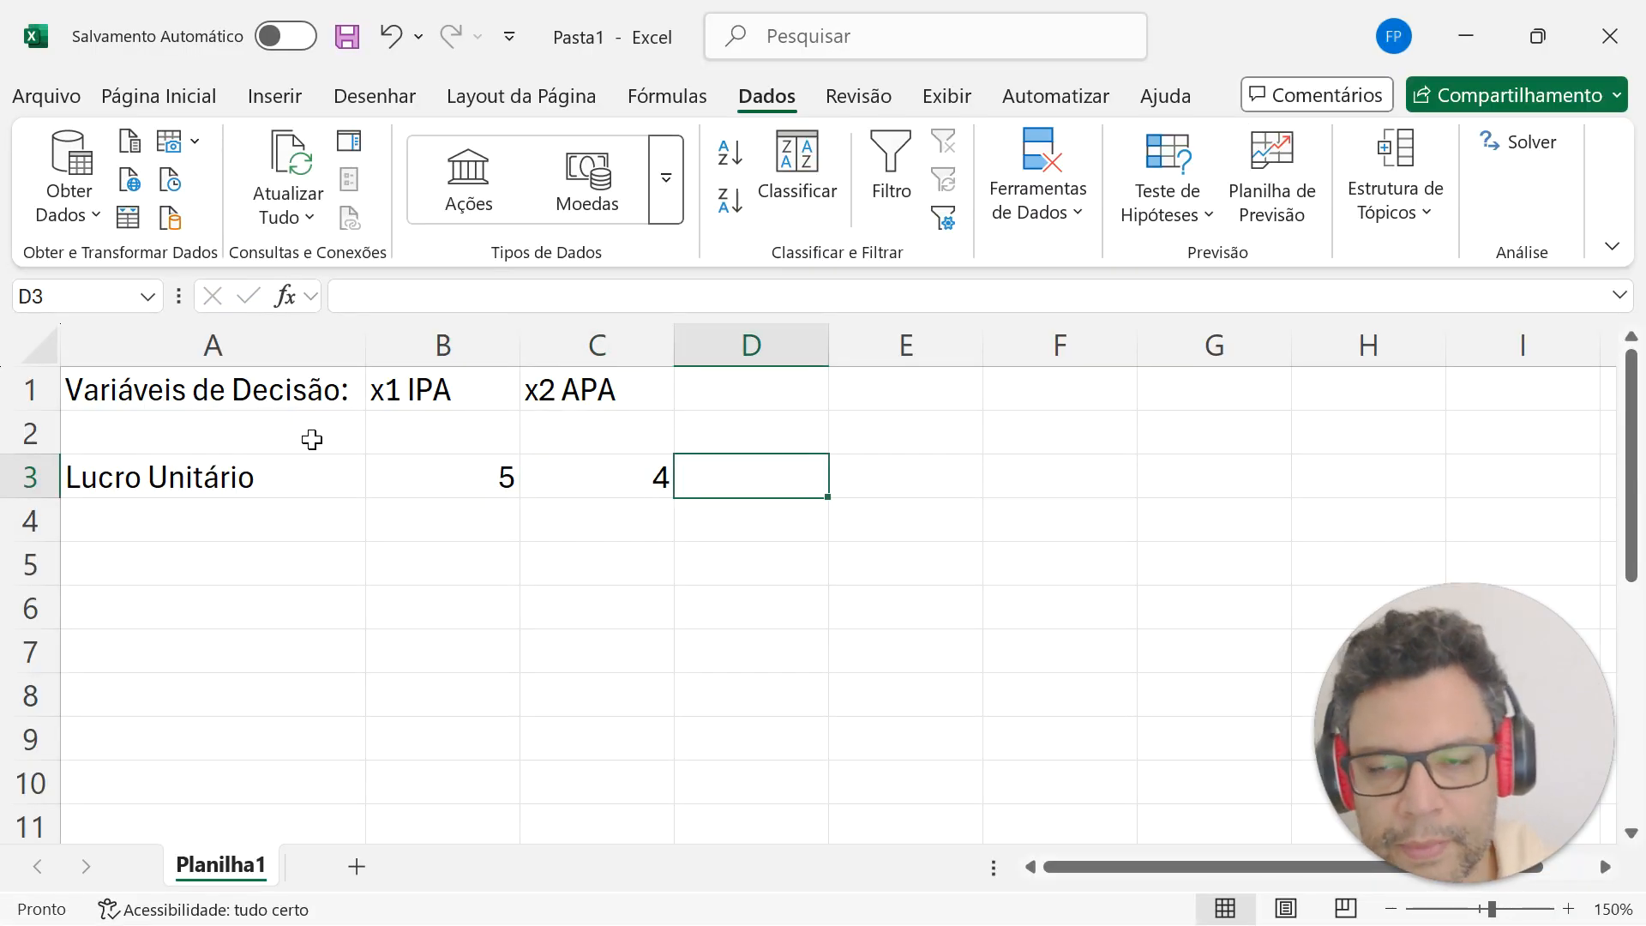
Format the unit profits in B3:C3 as accounting values in R$.
left_click_drag(503, 481, 592, 489)
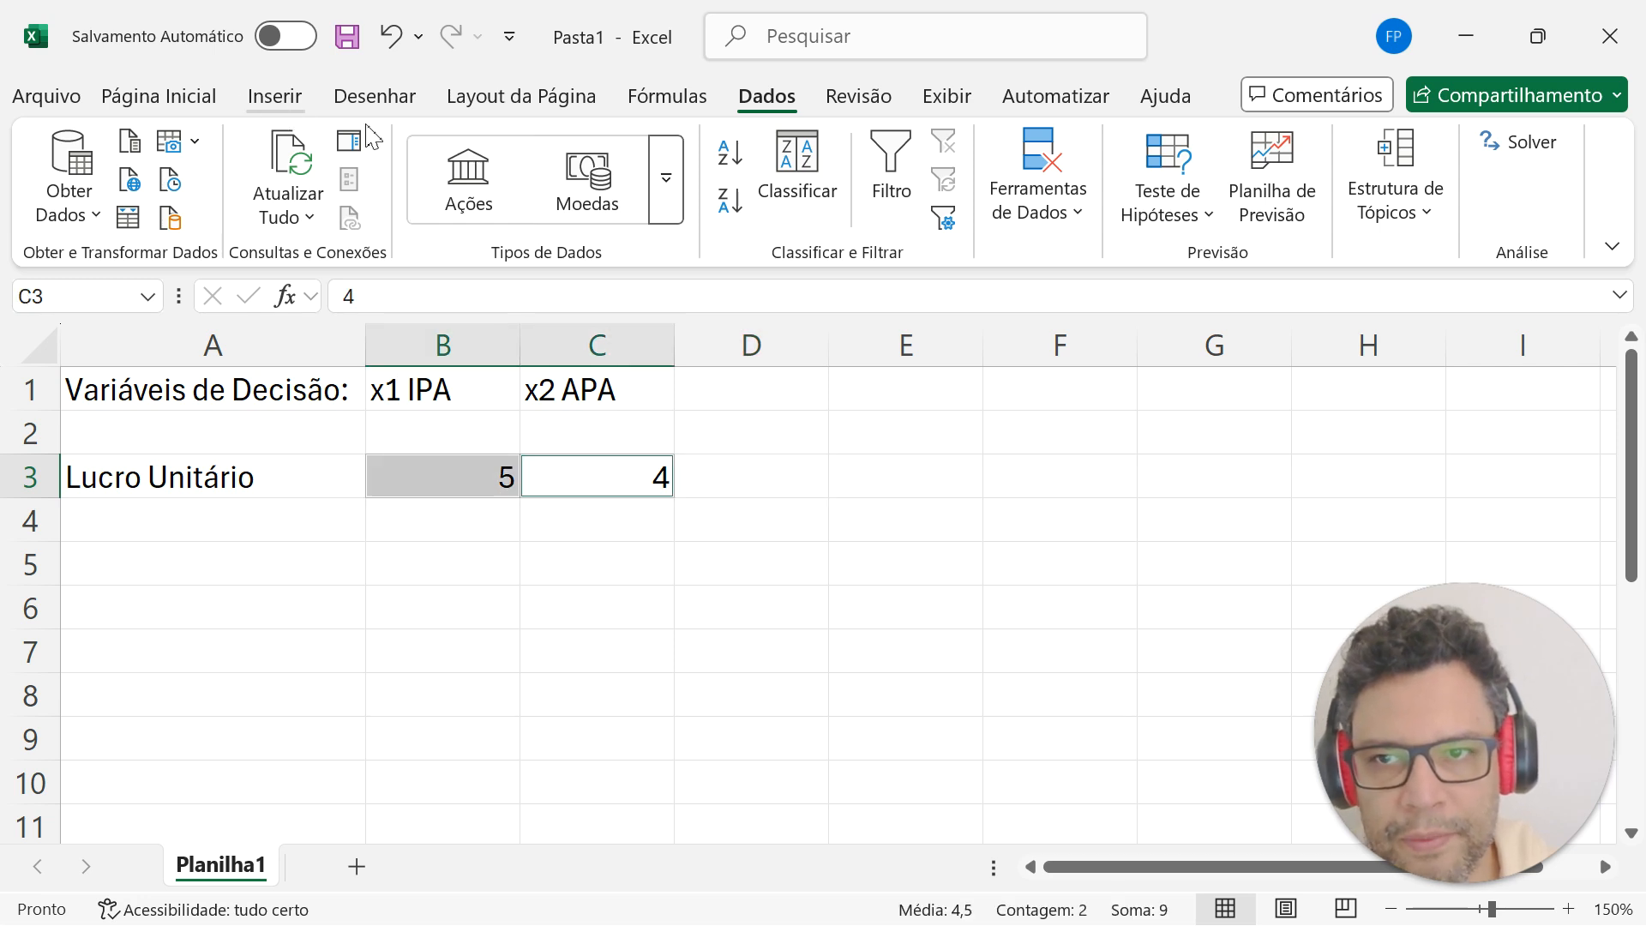
left_click(592, 165)
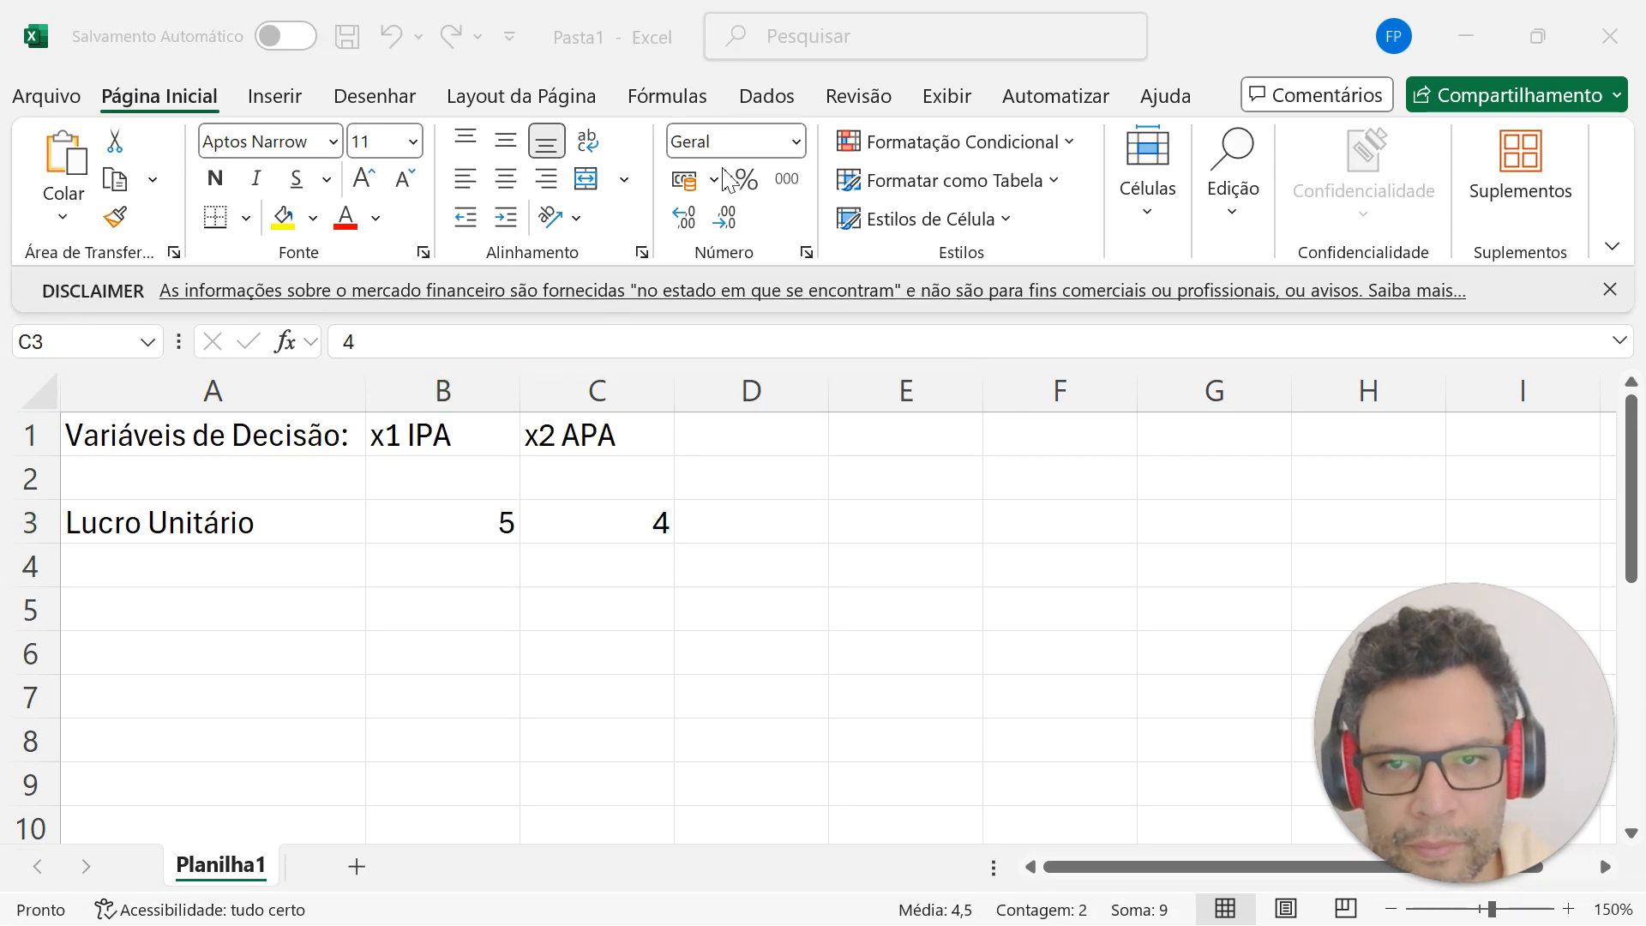
left_click(677, 191)
left_click(683, 181)
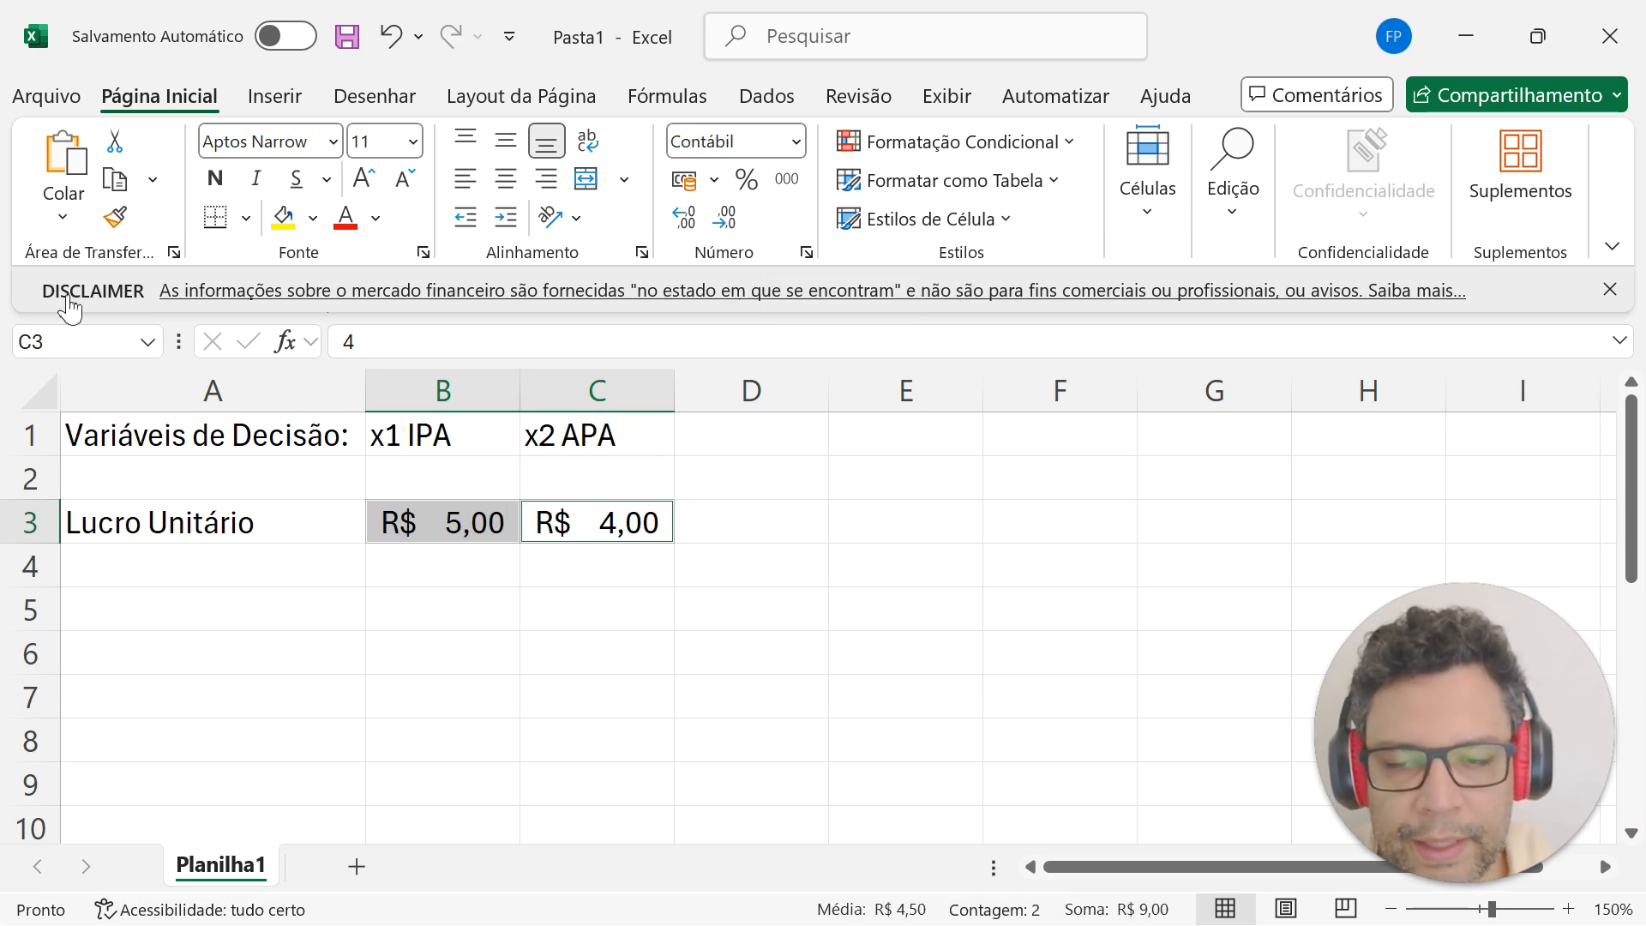
Enter the label "Qtd Produzida" in cell A2.
left_click(408, 481)
left_click(305, 487)
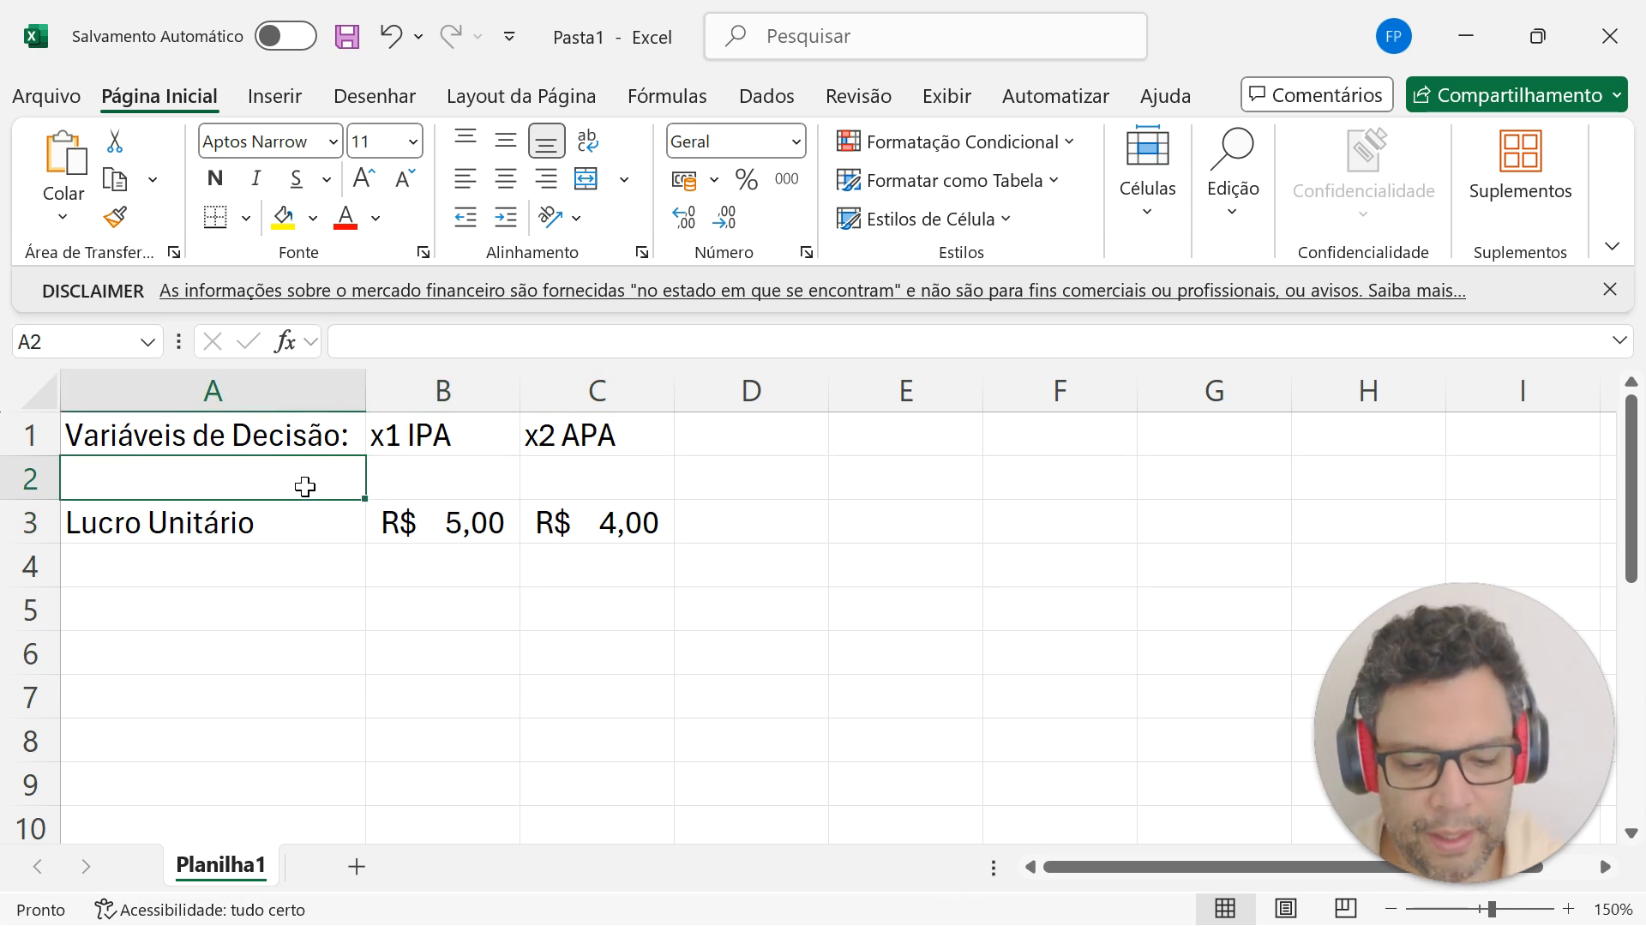
type("Qtd ")
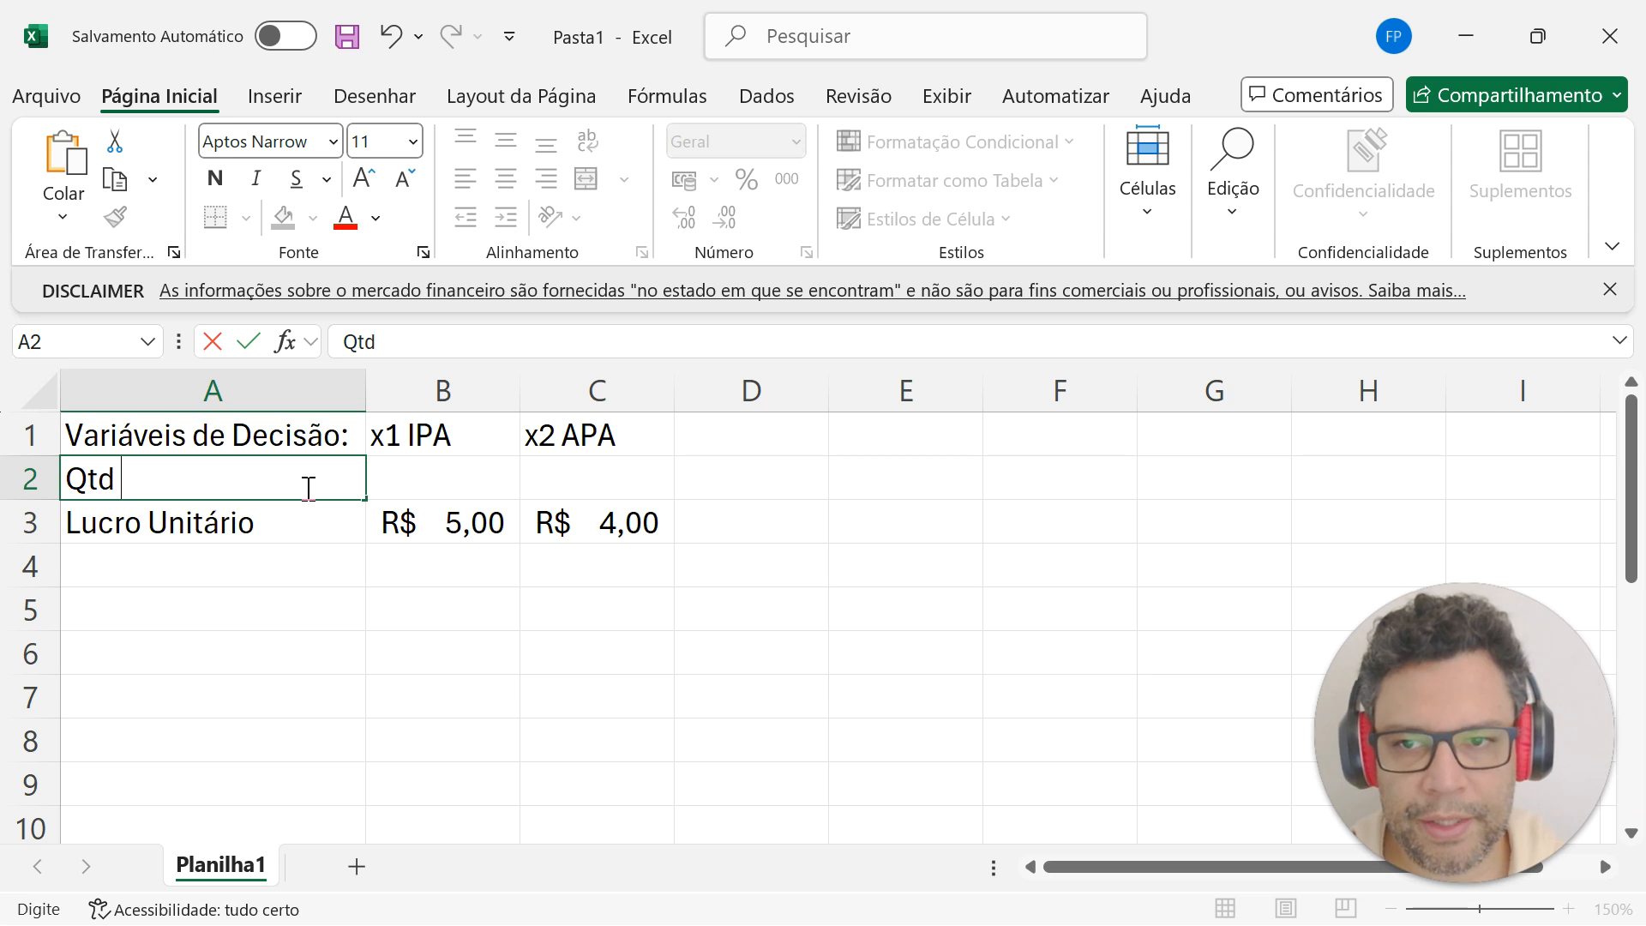
type("Produzida")
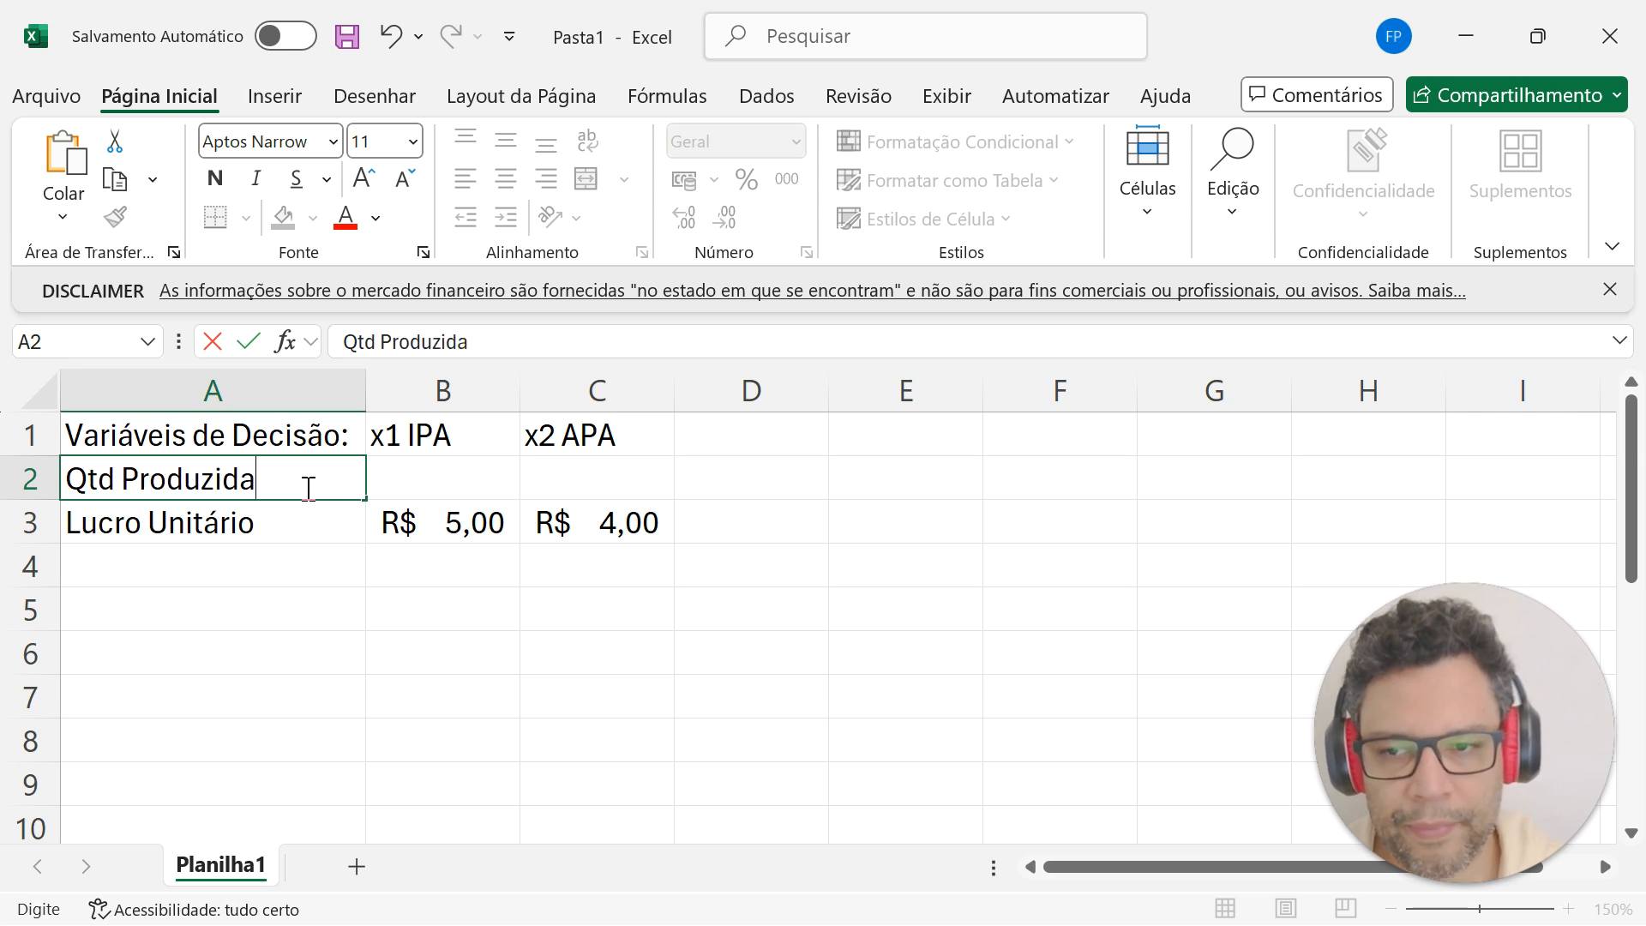
key("Tab")
Fill the produced quantity cells B2:C2 with yellow.
key("shift+Right")
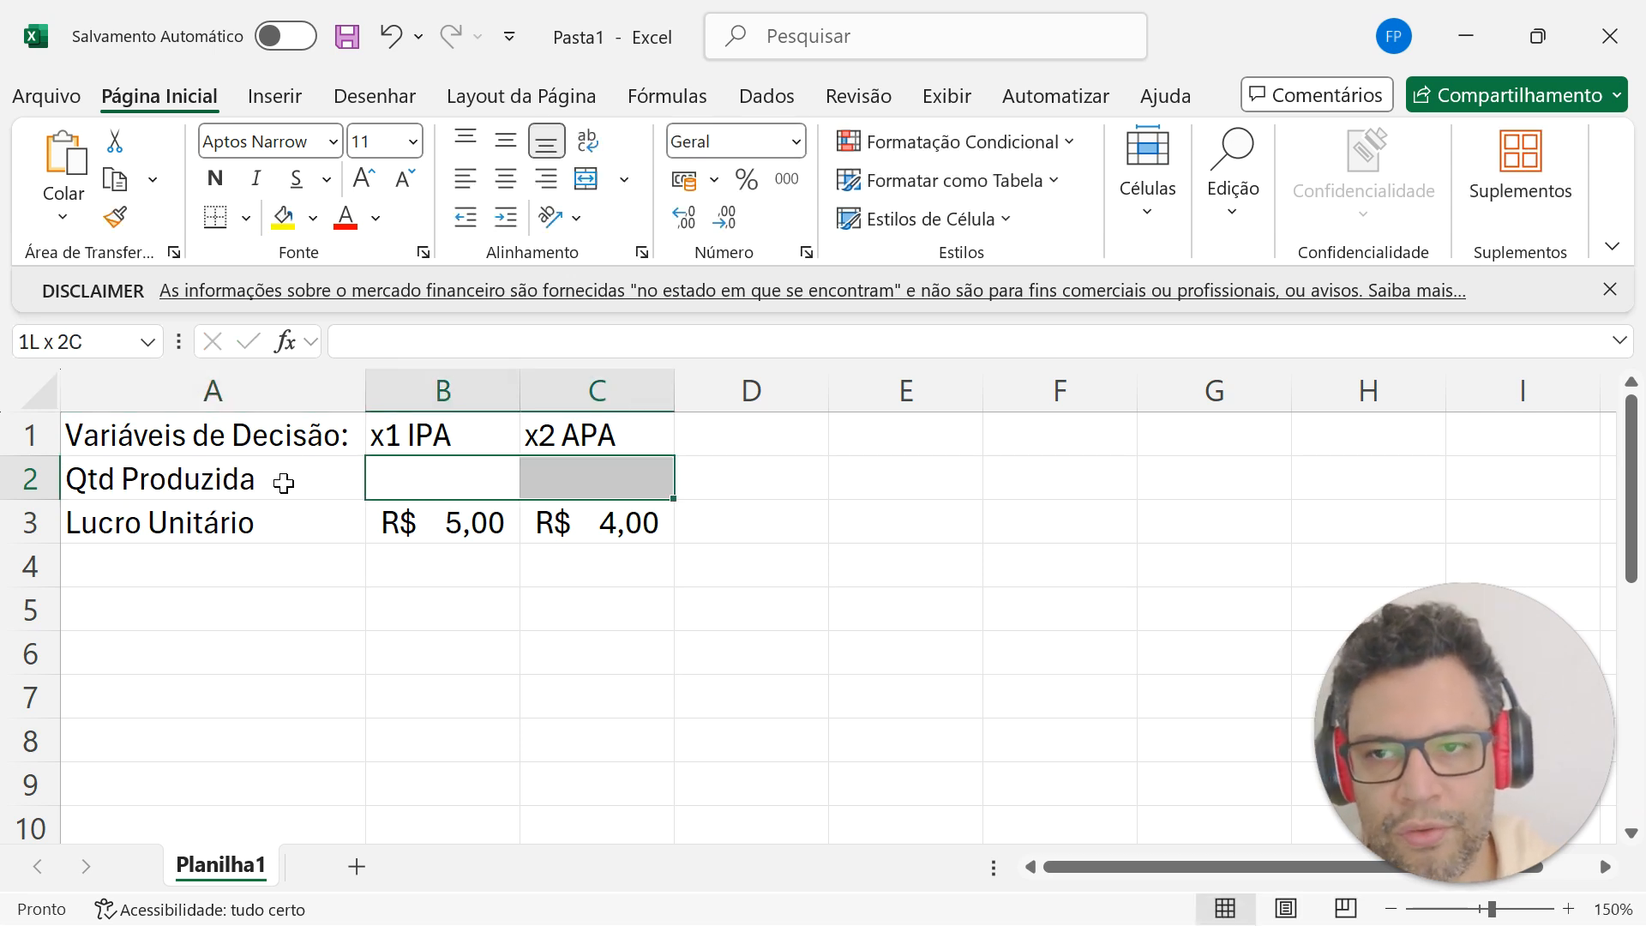
left_click(284, 225)
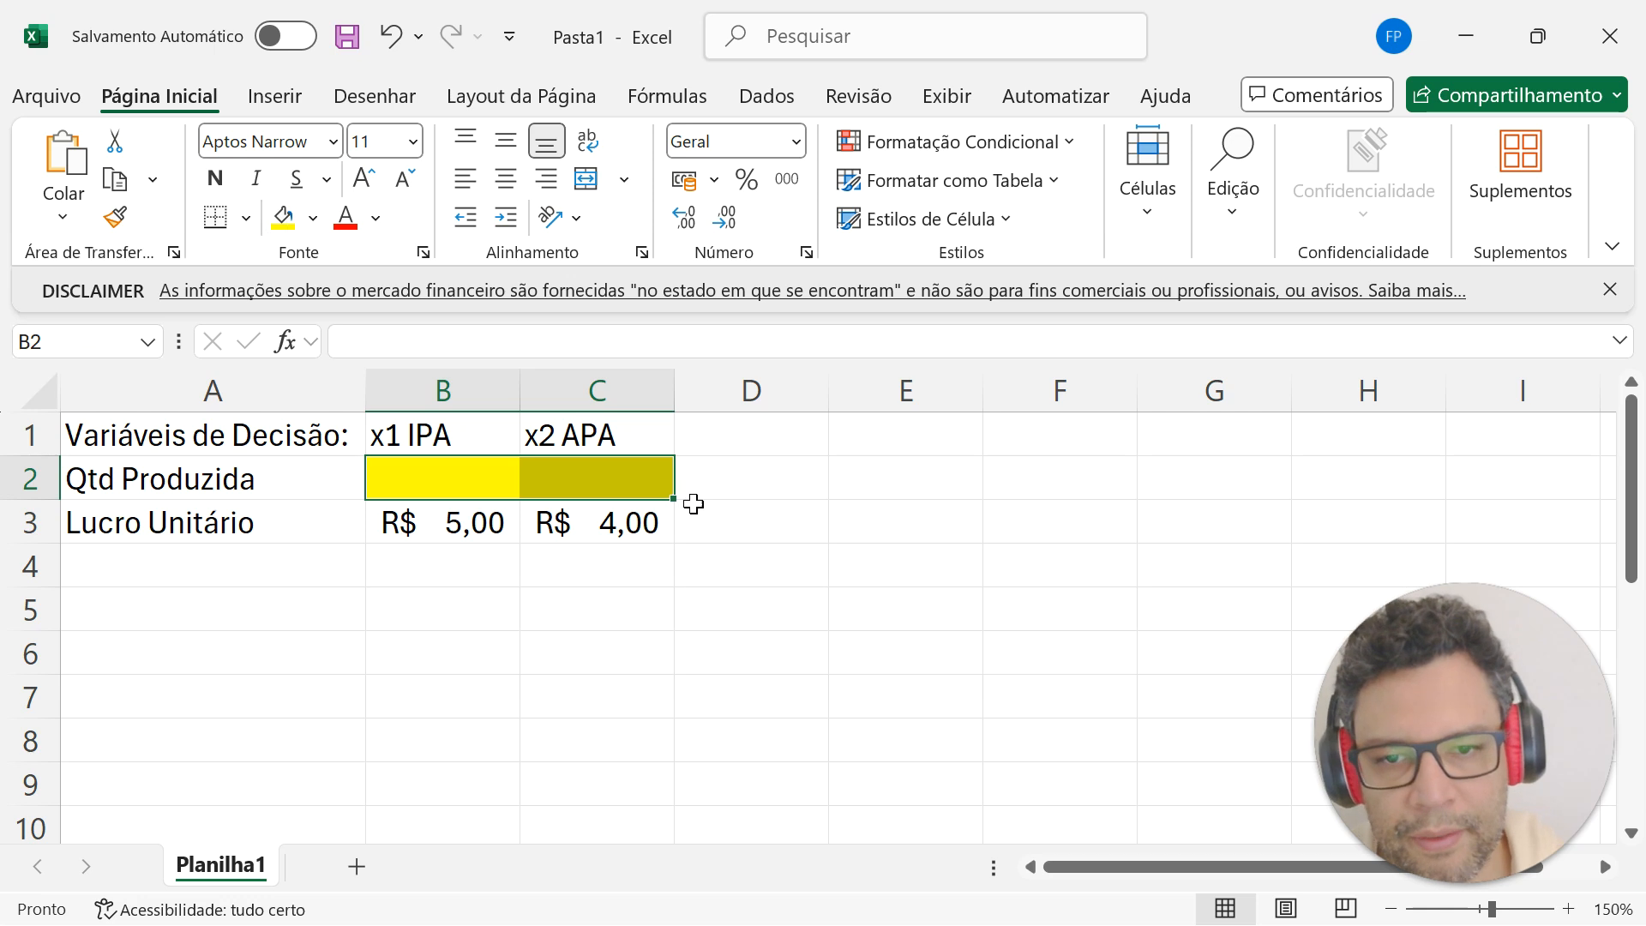
left_click(769, 526)
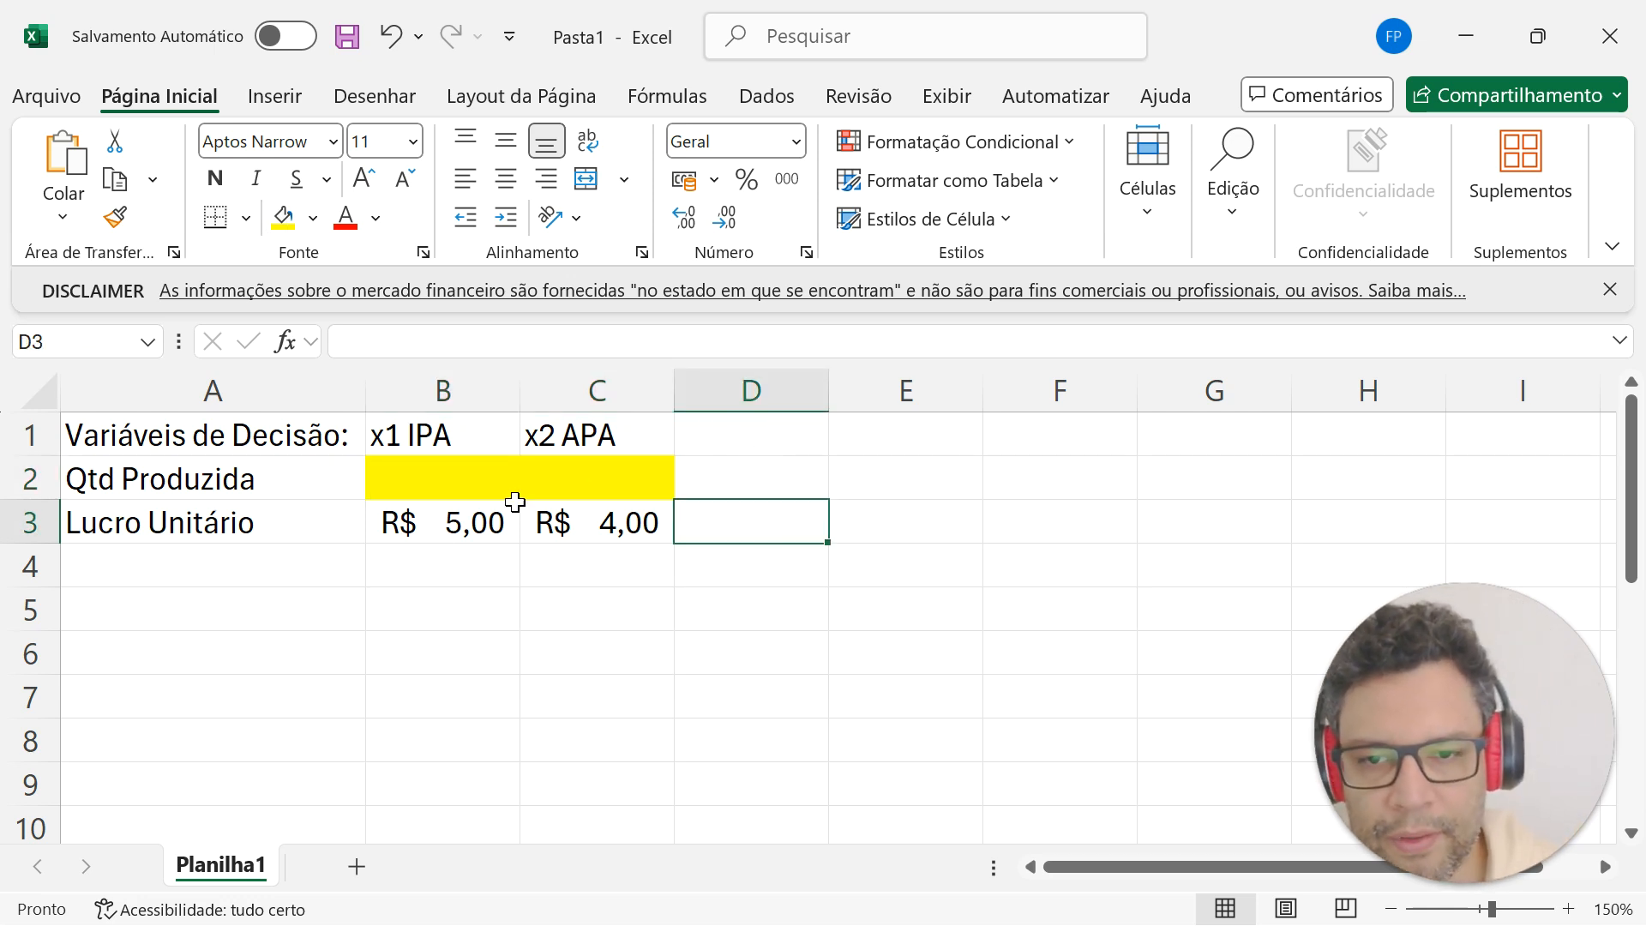
Enter the heading "Restrição" in cell A5.
left_click(174, 606)
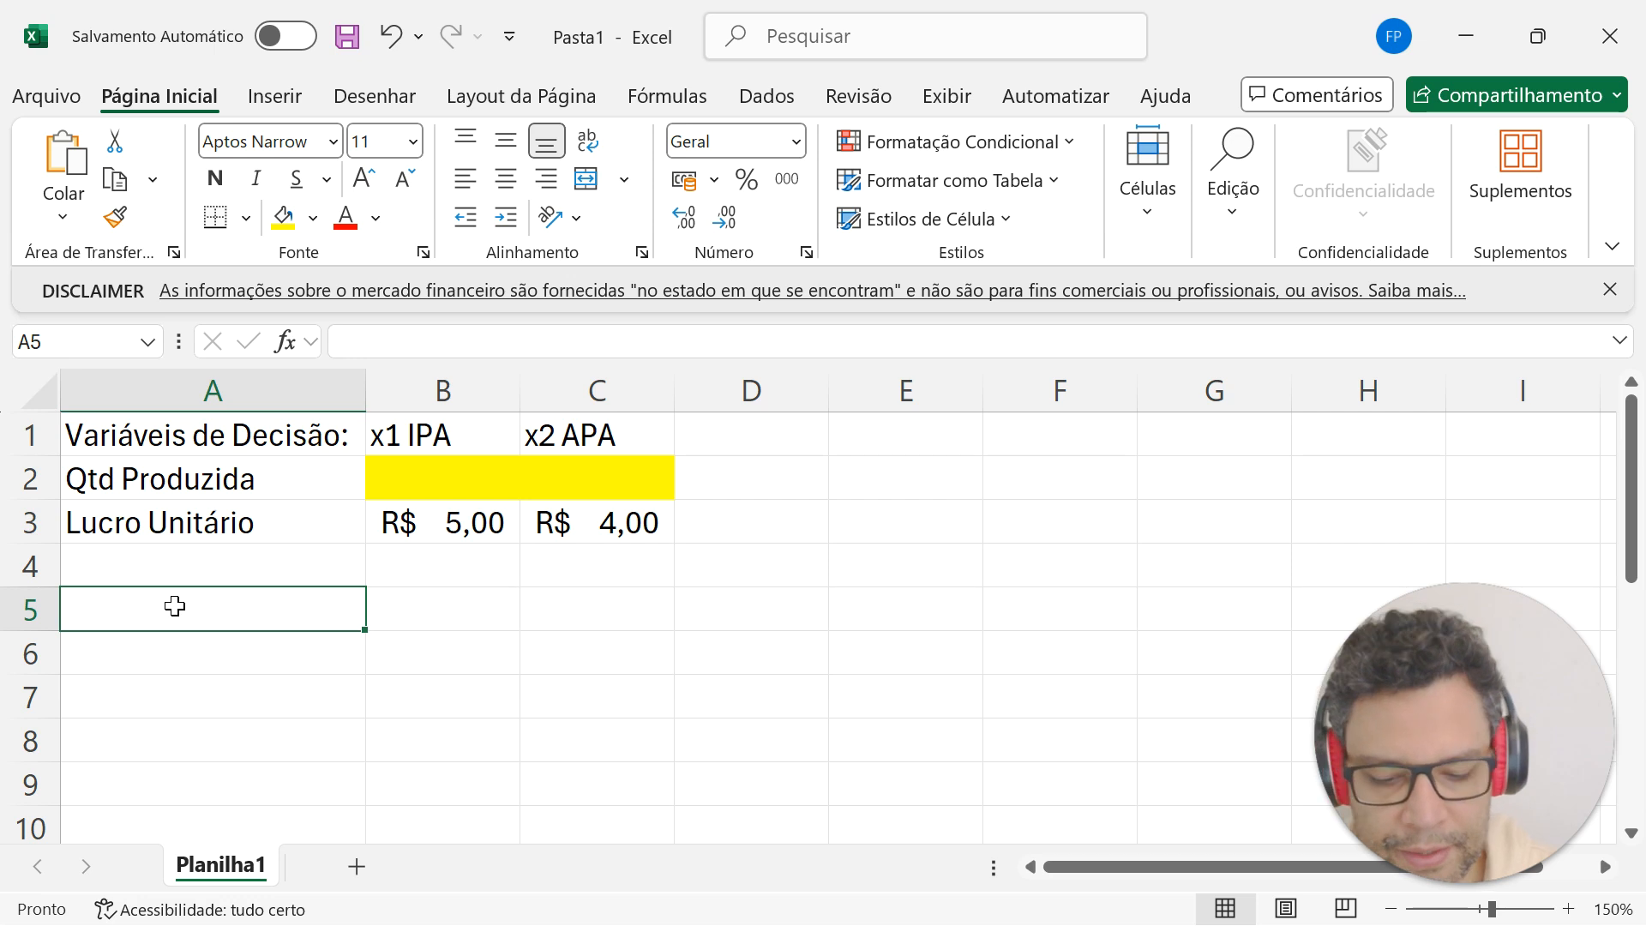
type("Restrição")
key("Return")
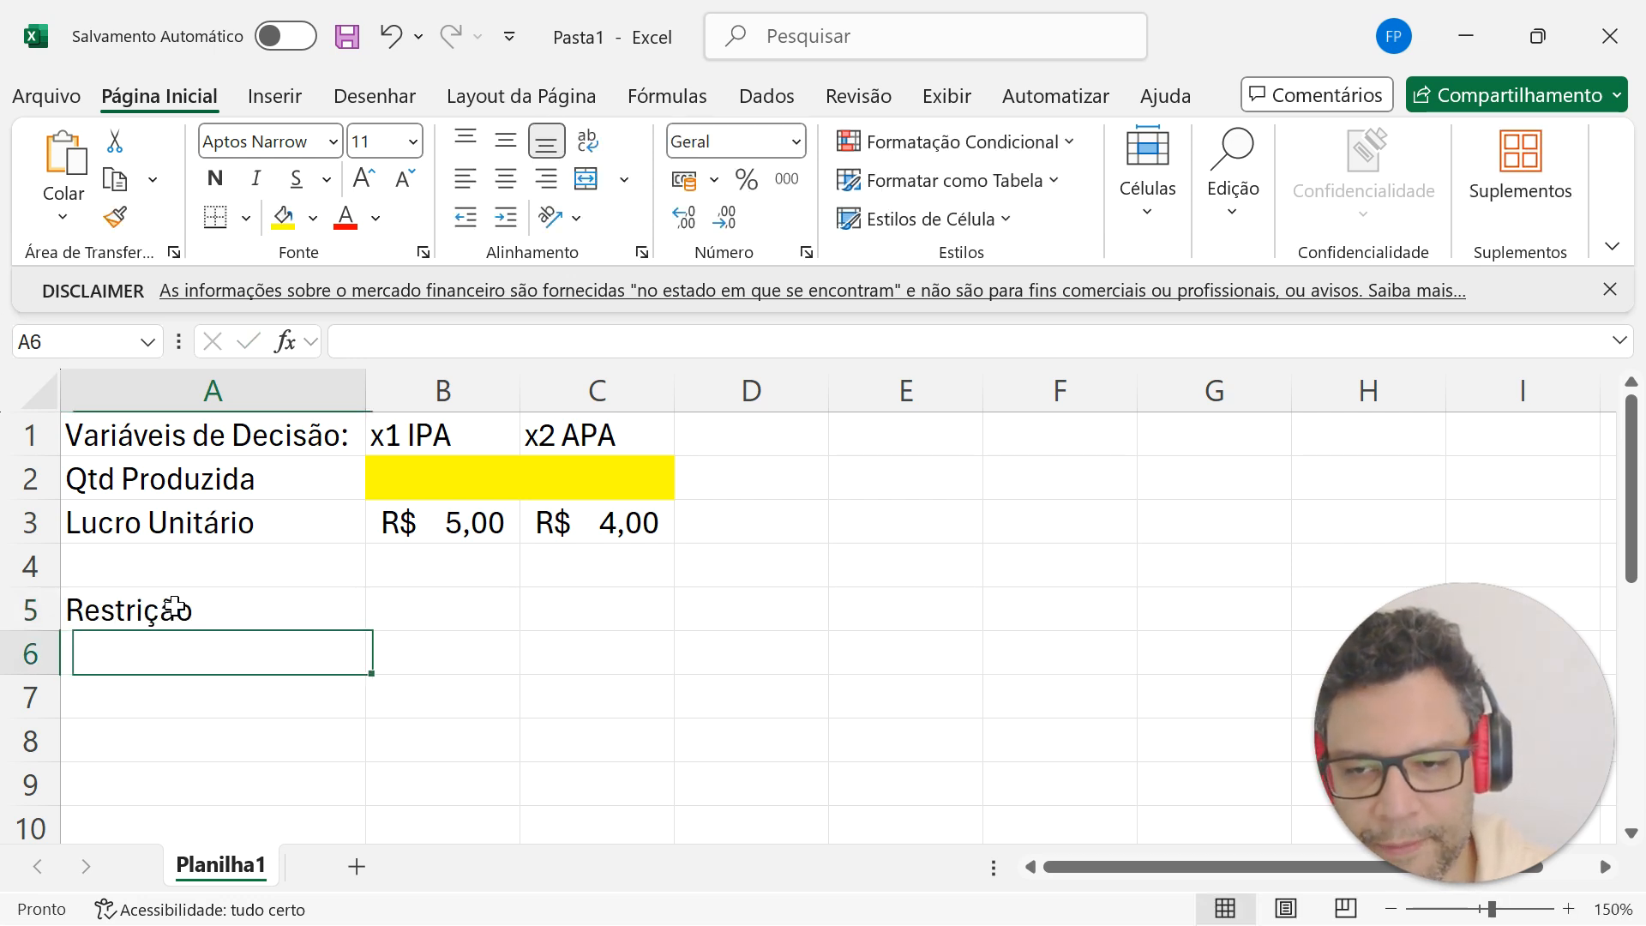
Check the resources in the browser problem and label the constraint rows "Malte" in A6 and "Lúpulo" in A7.
key("alt+Tab")
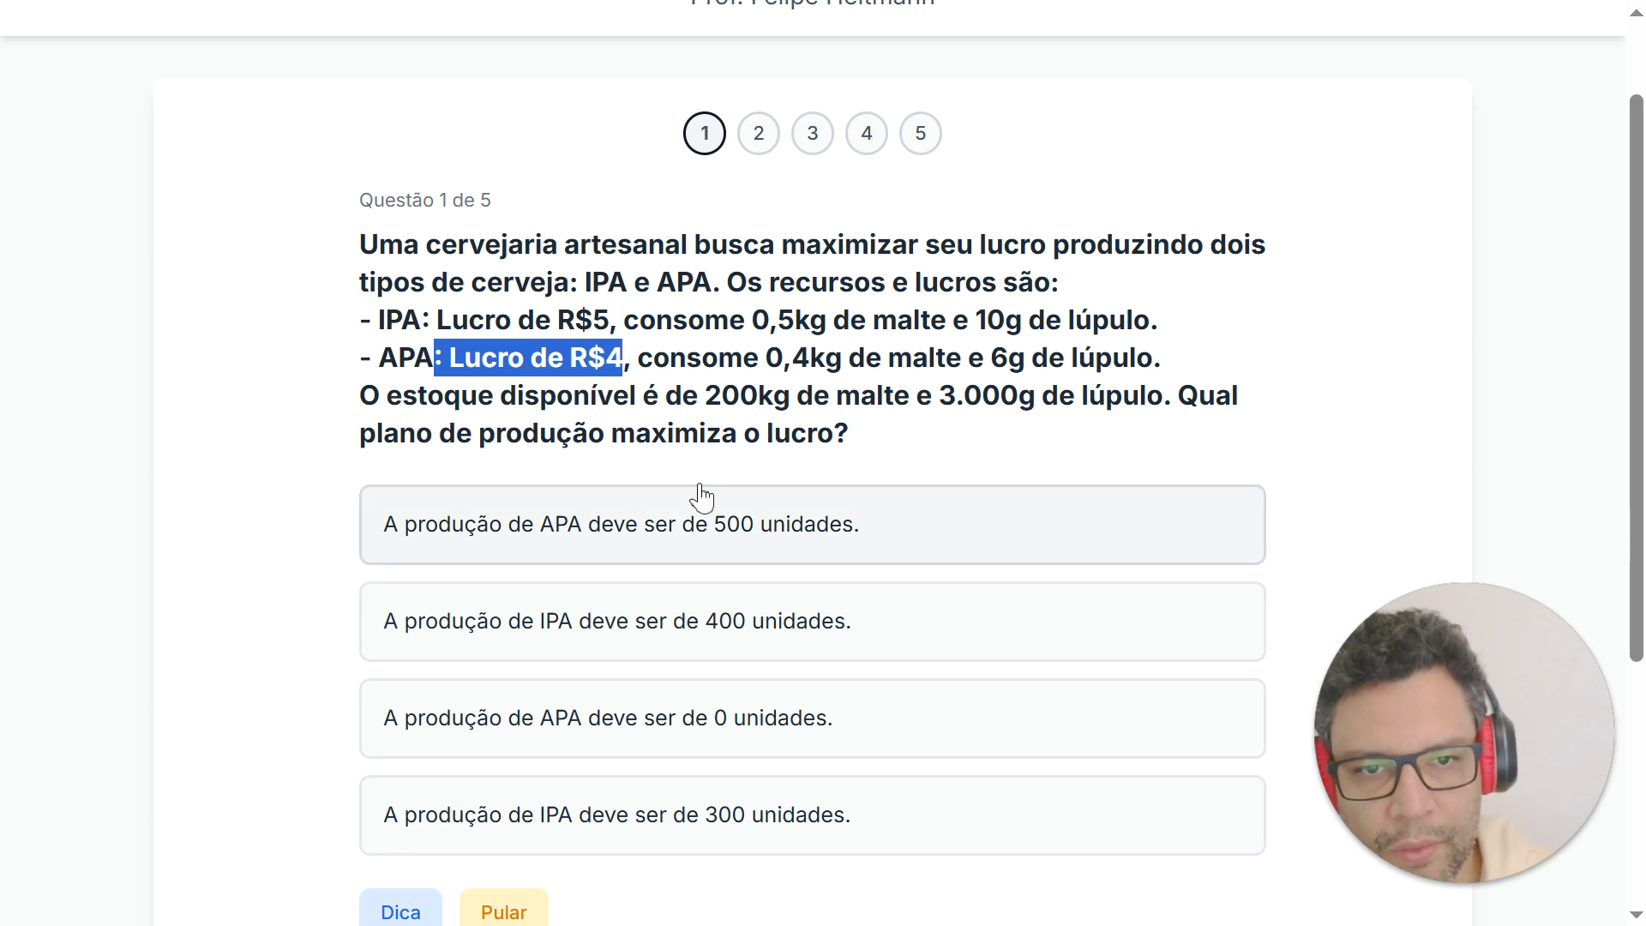
double_click(925, 356)
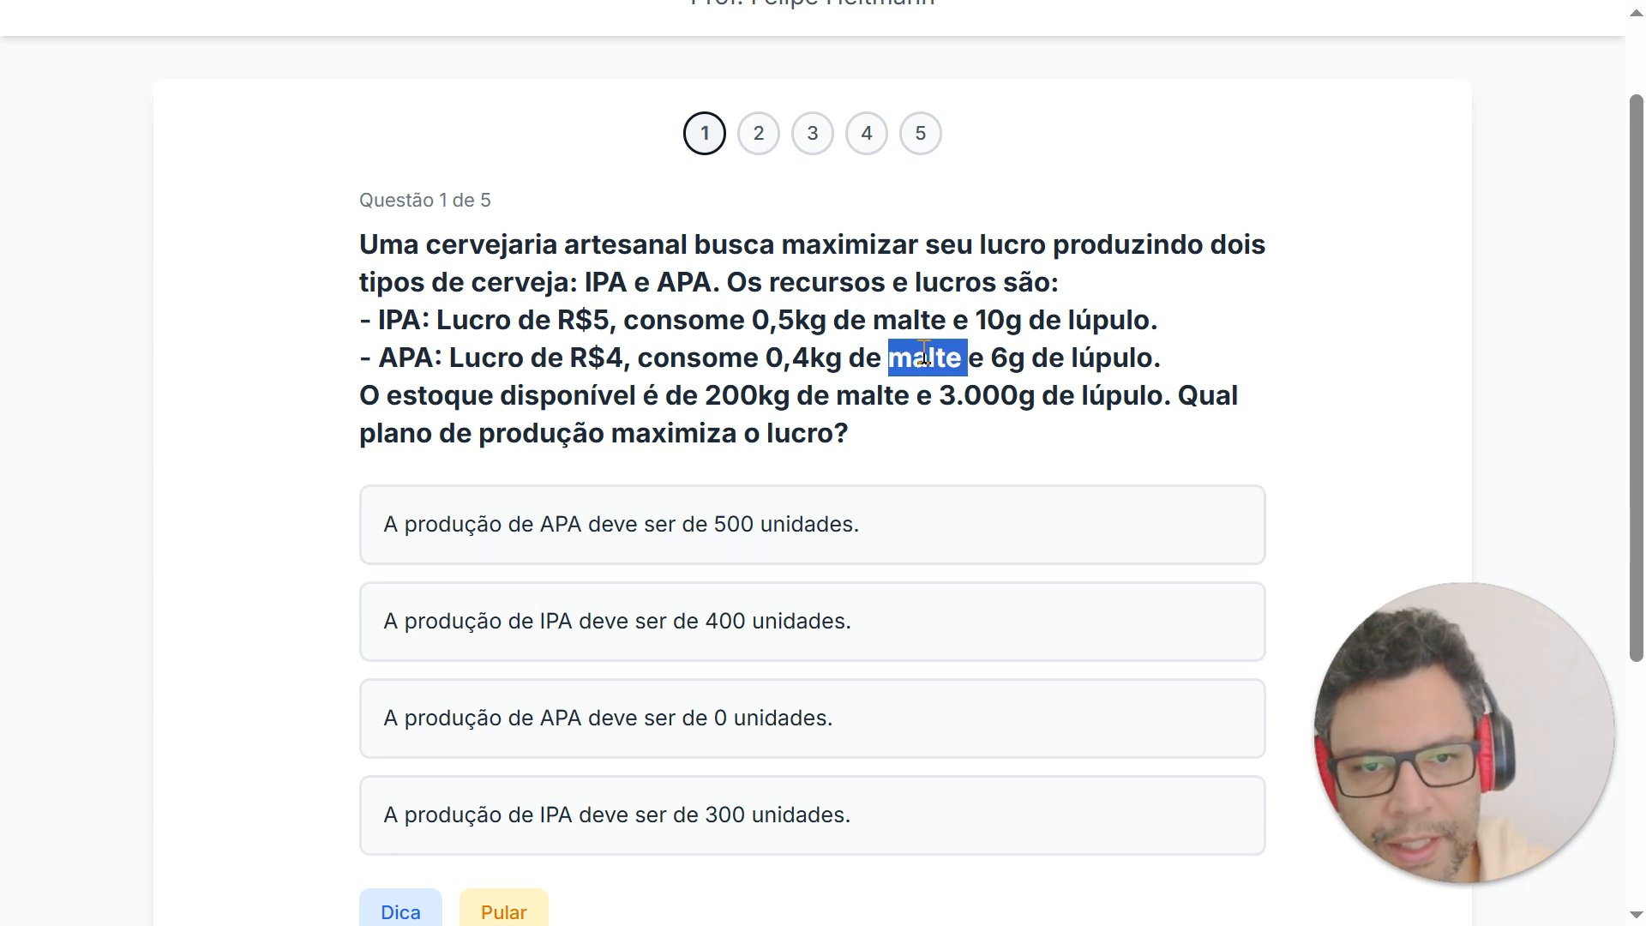
double_click(1123, 360)
key("alt+Tab")
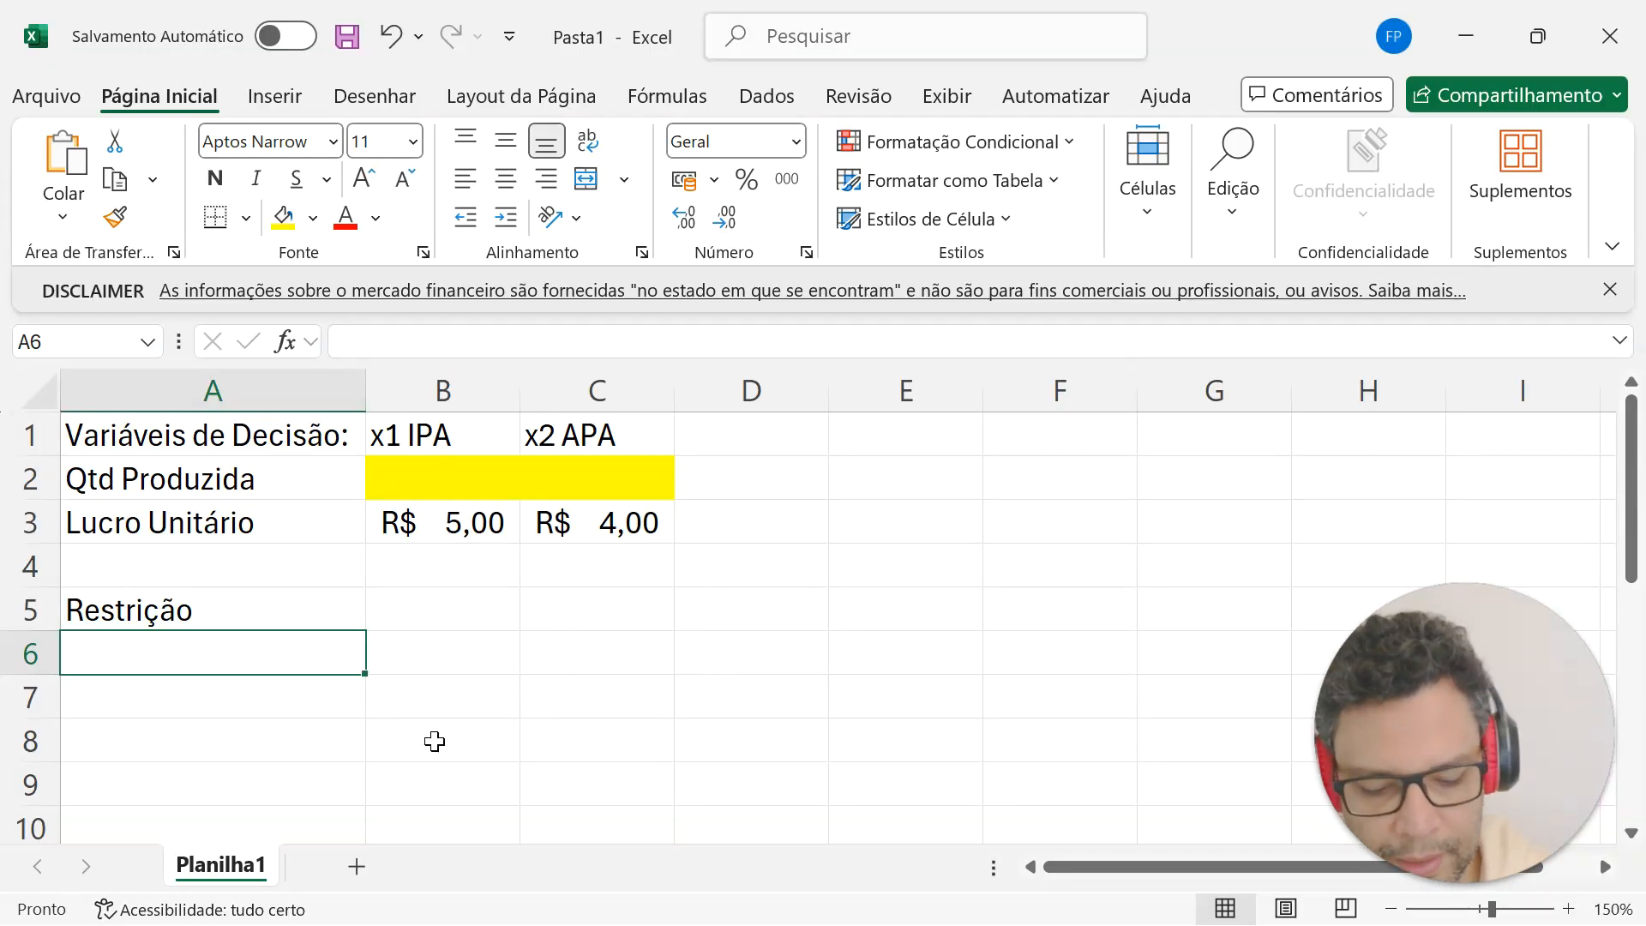
type("Malte")
key("Return")
type("Lúpulo")
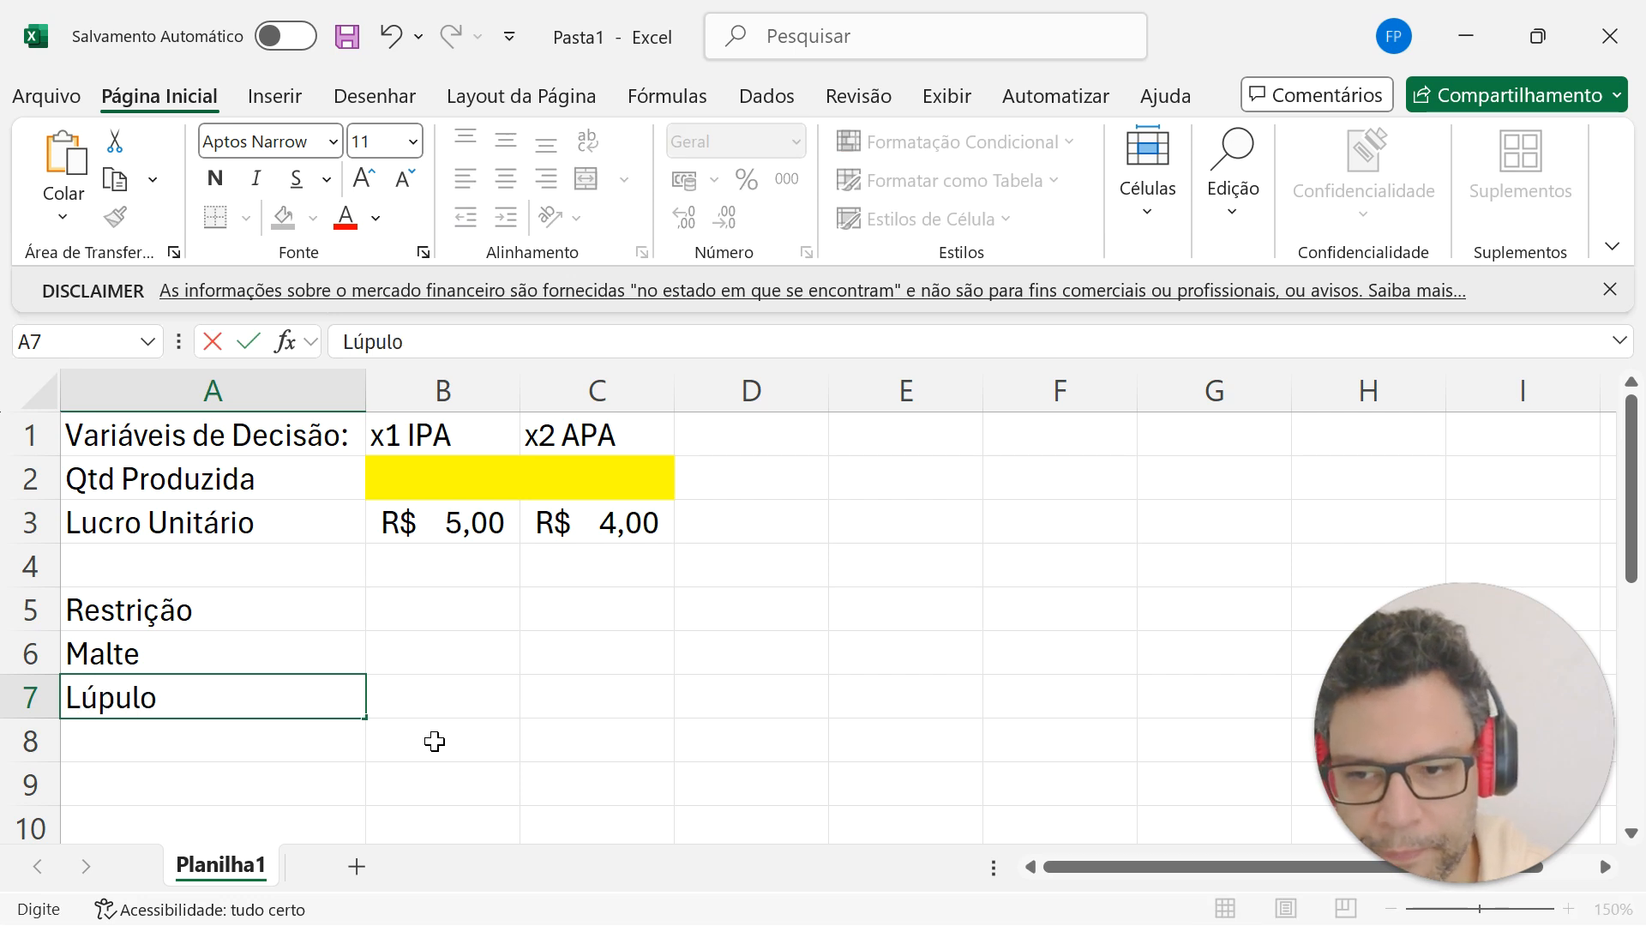
key("Tab")
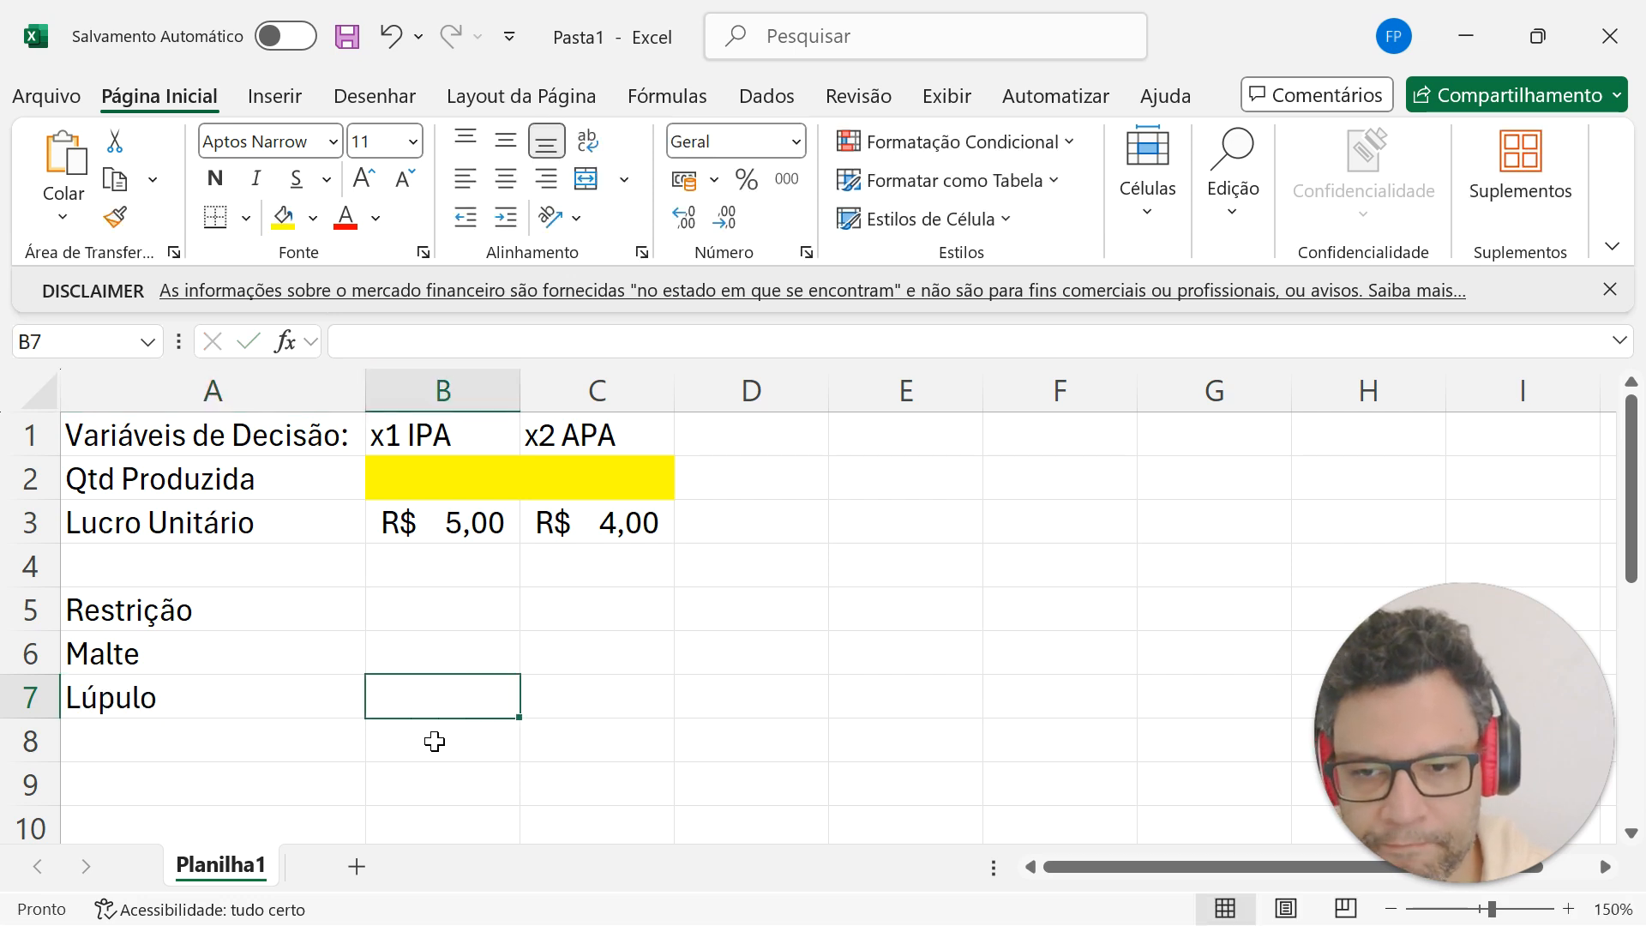
Look up IPA's malt consumption in the browser problem and enter 0,5 in cell B6.
key("Up")
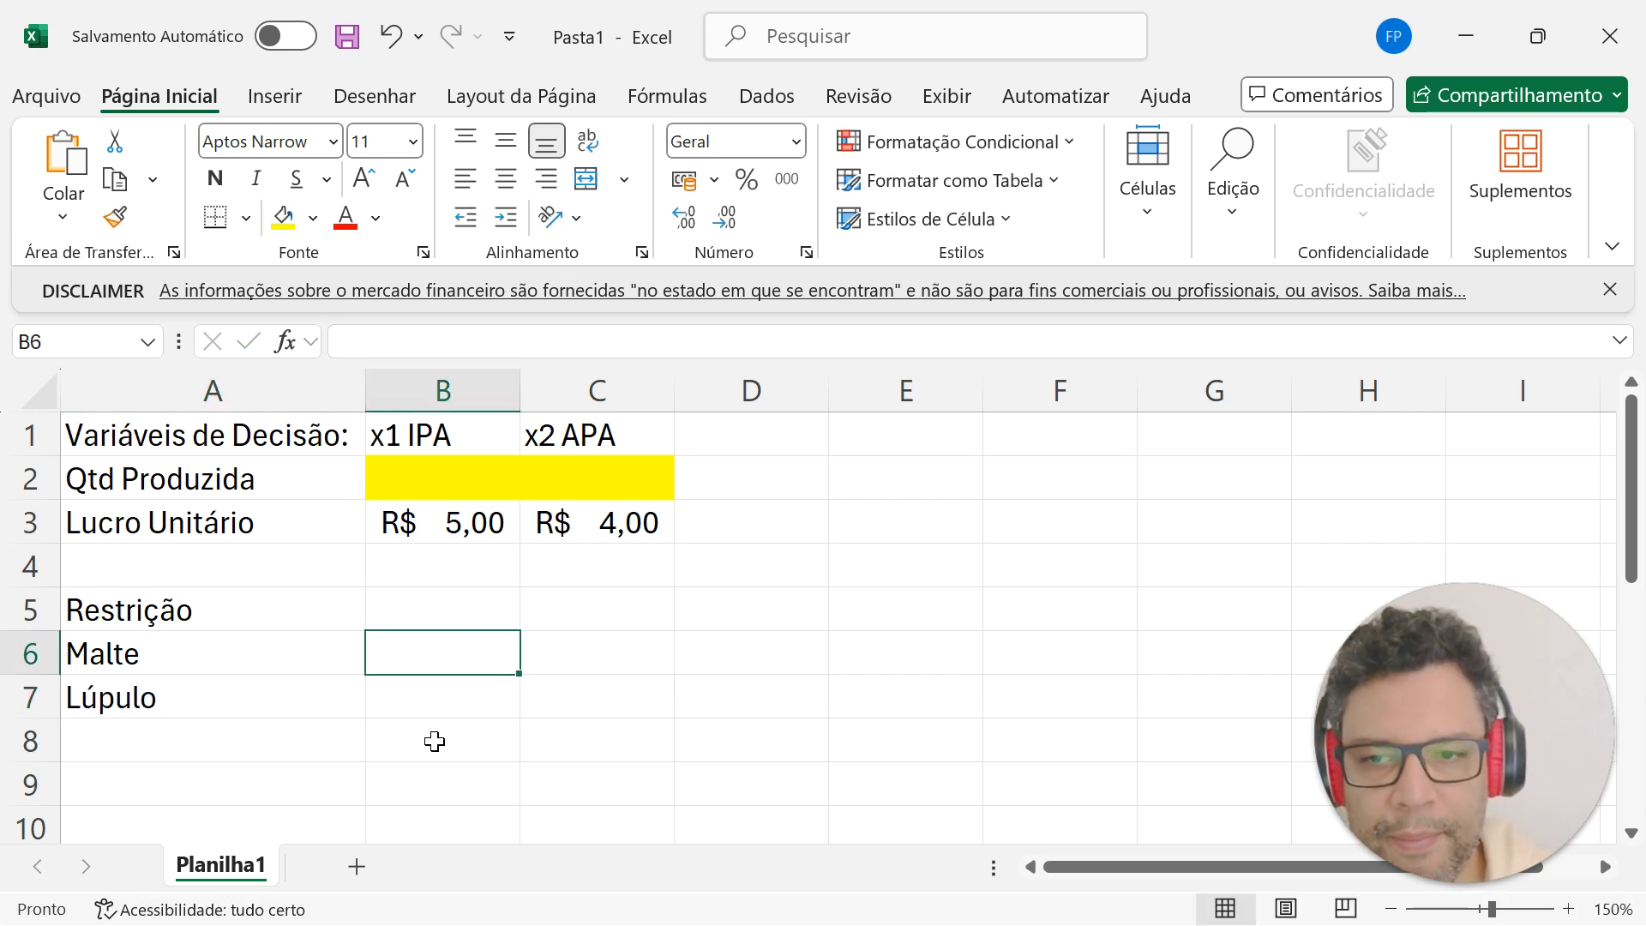
key("Down")
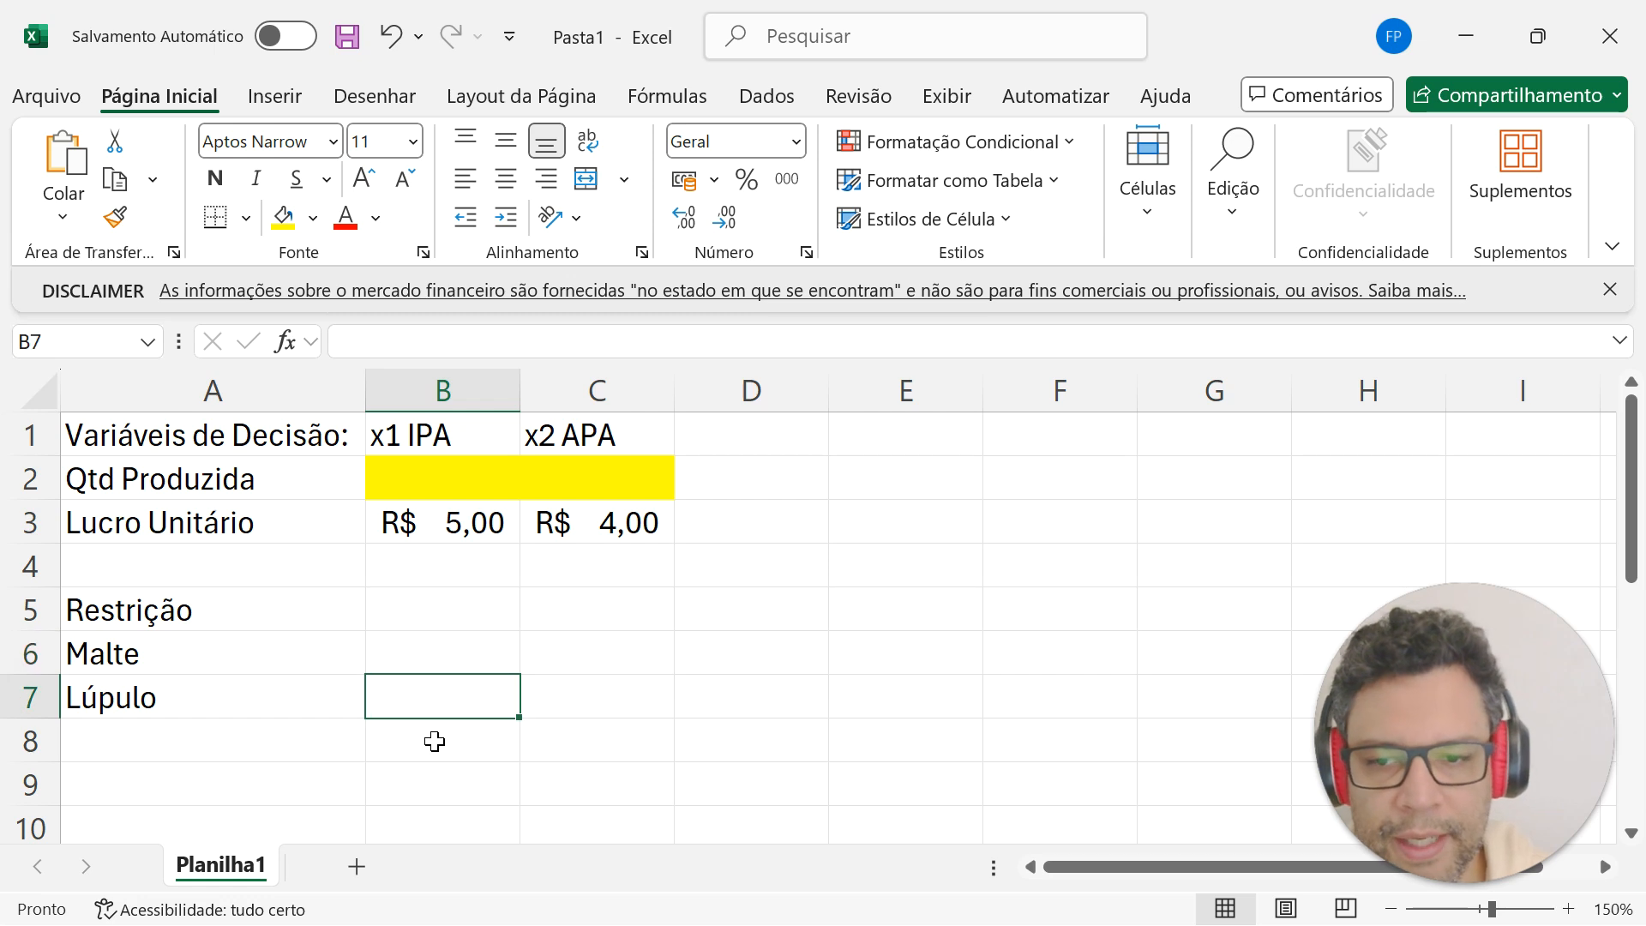
key("Up")
key("alt+Tab")
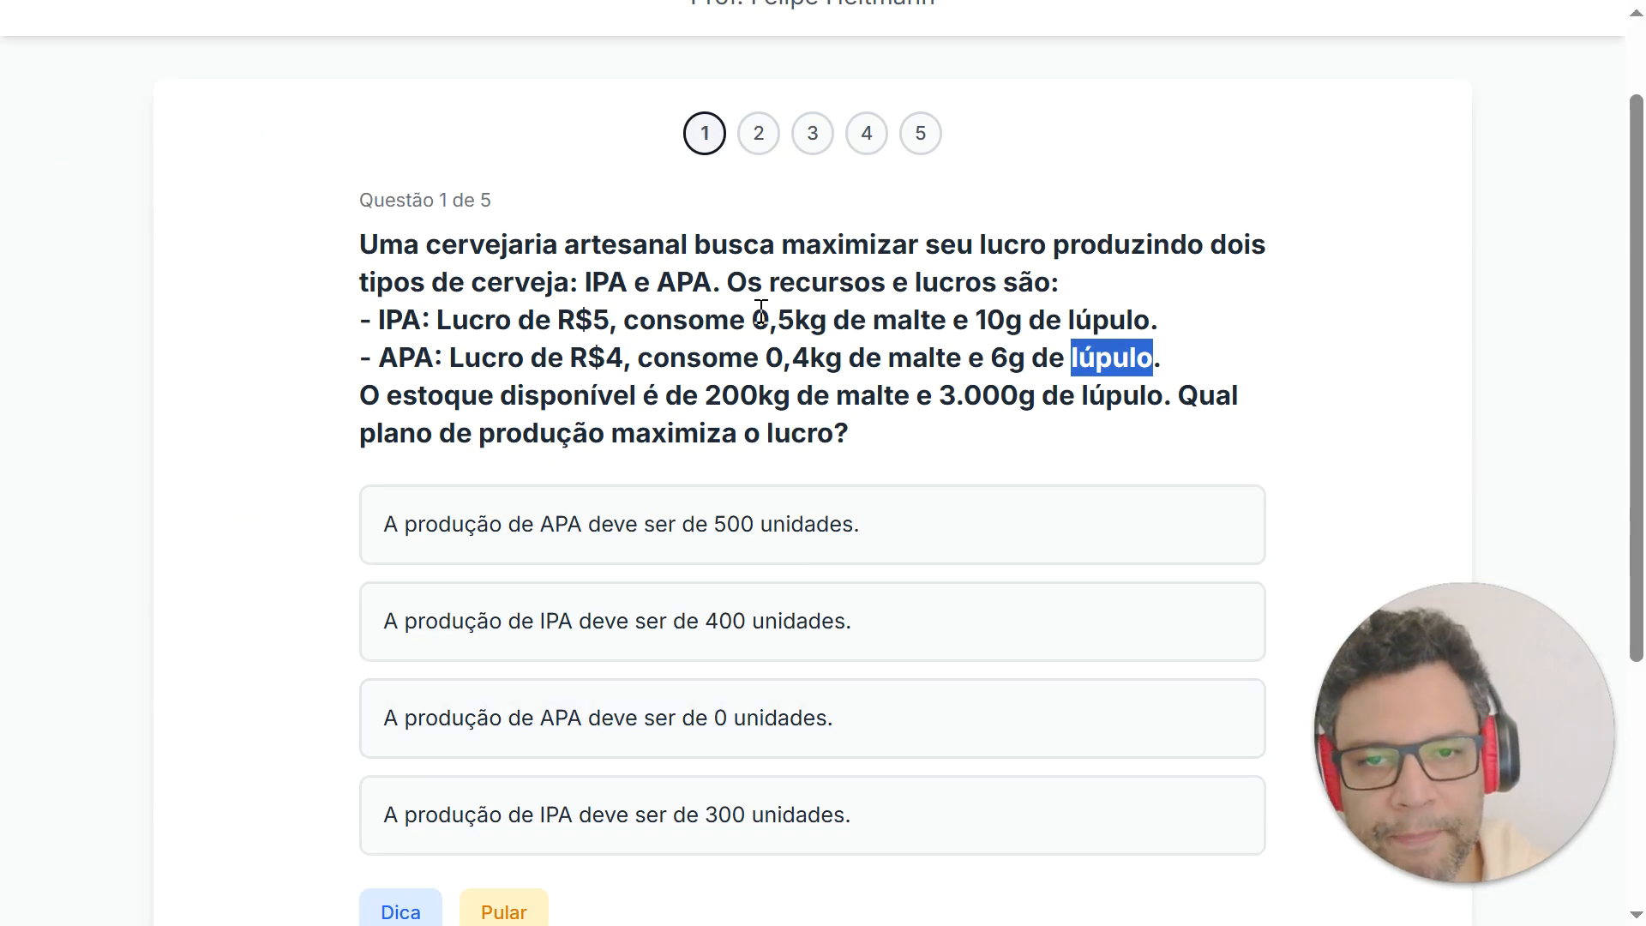
triple_click(782, 321)
left_click(783, 322)
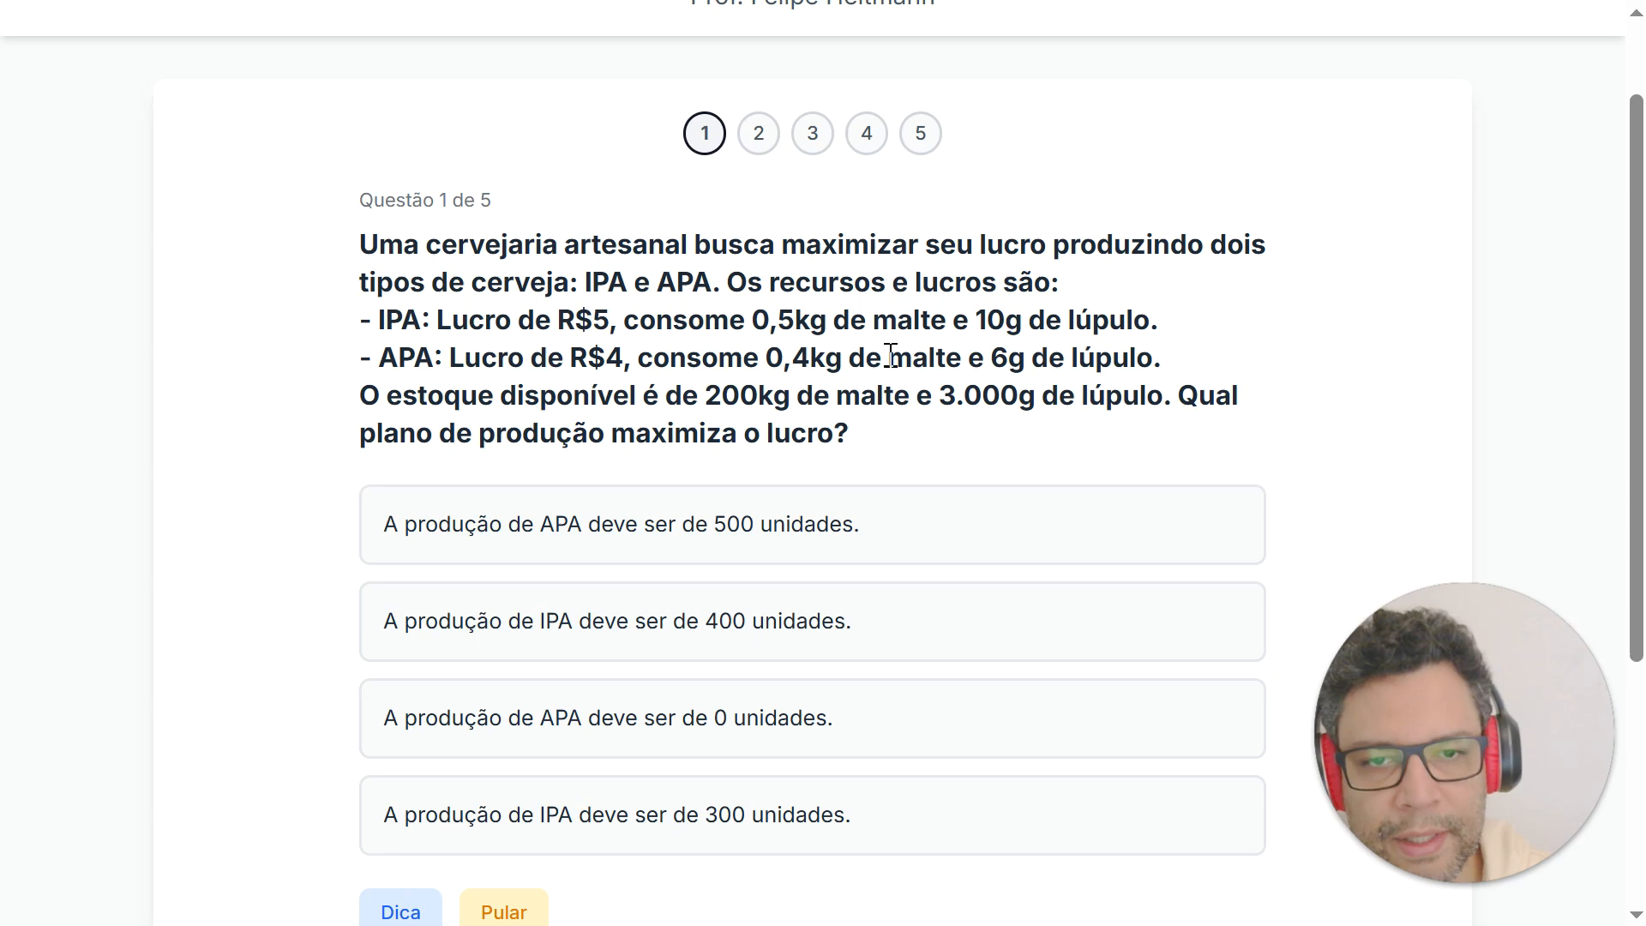
key("alt+Tab")
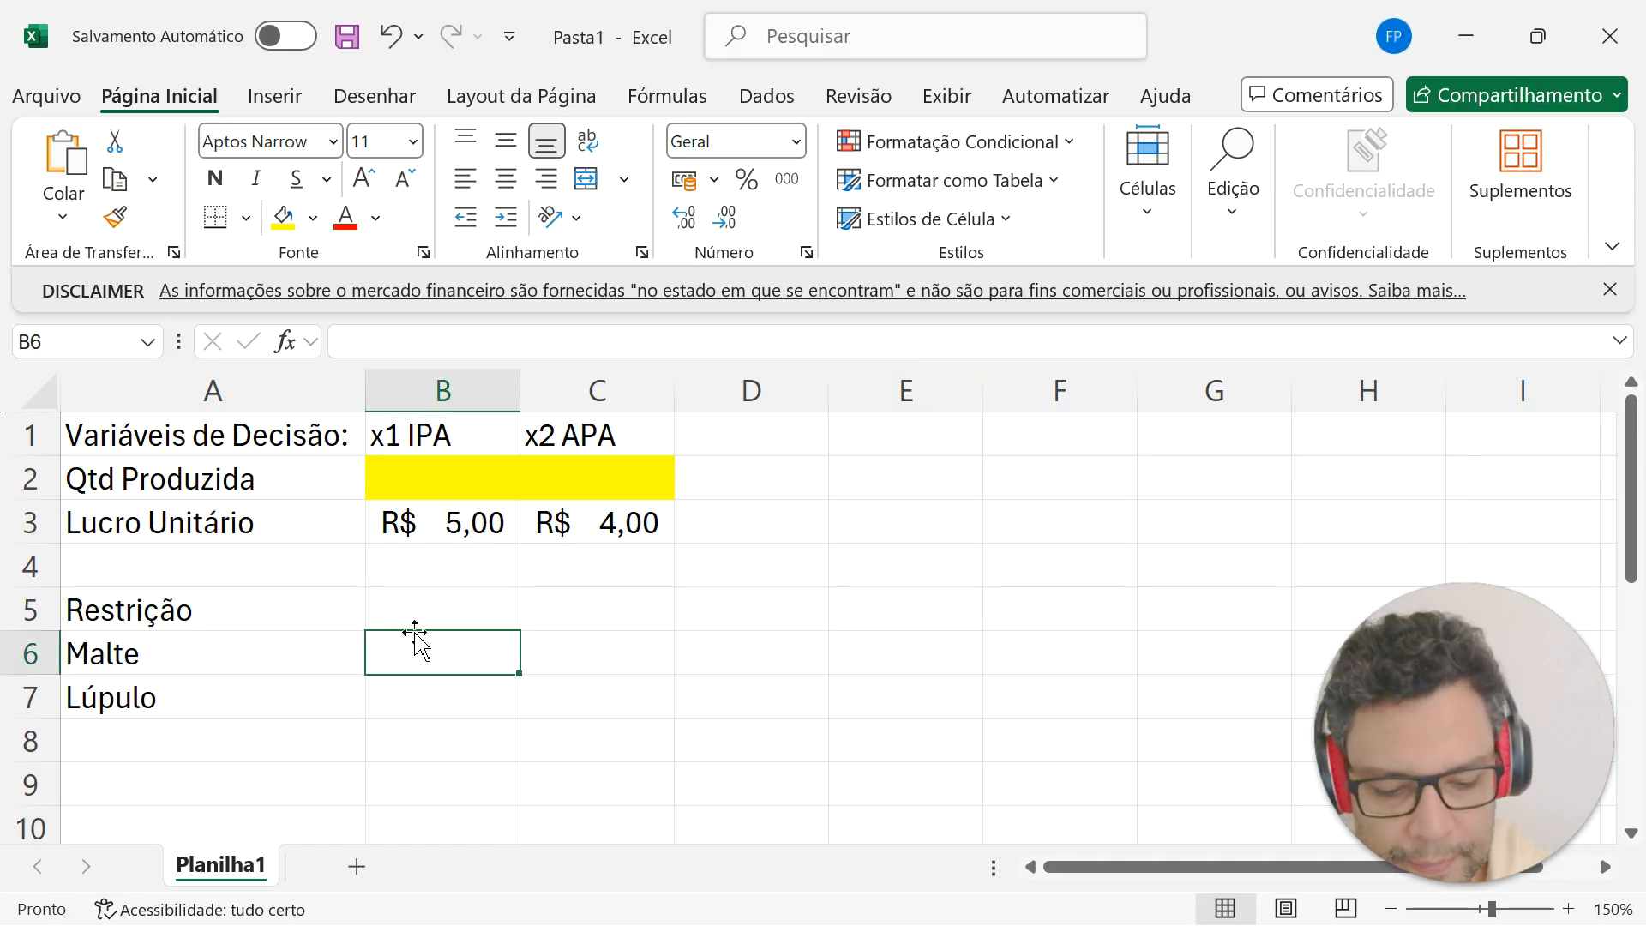
type("0,5")
key("Return")
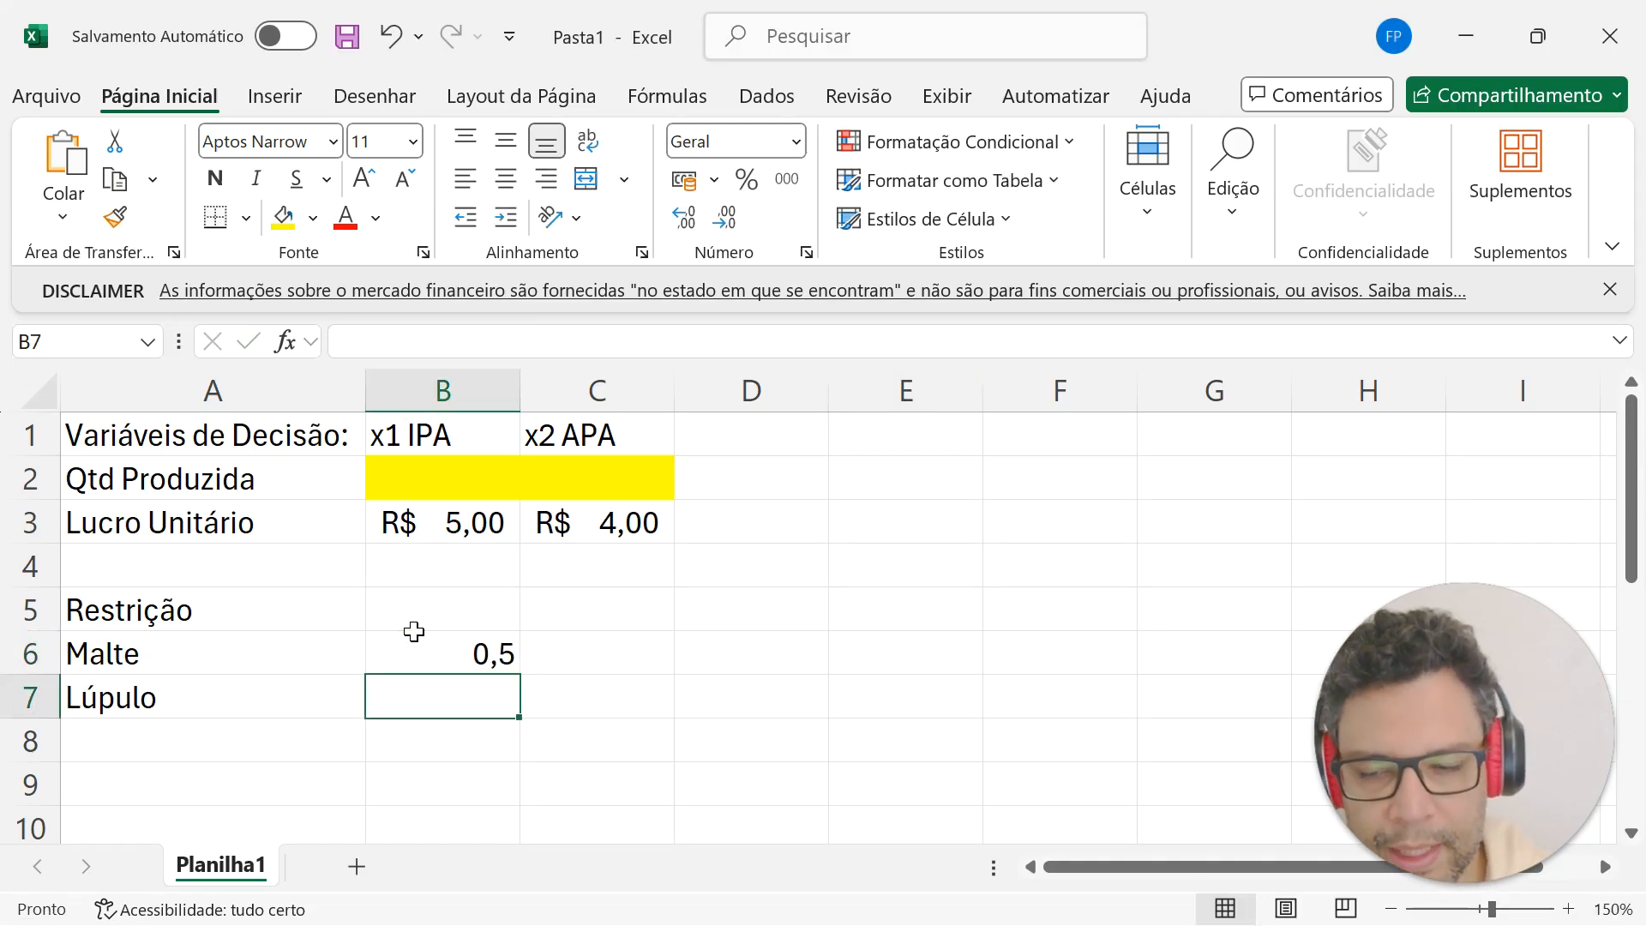
Look up IPA's hop consumption in the browser problem and enter 10 in cell B7.
key("alt+Tab")
double_click(997, 320)
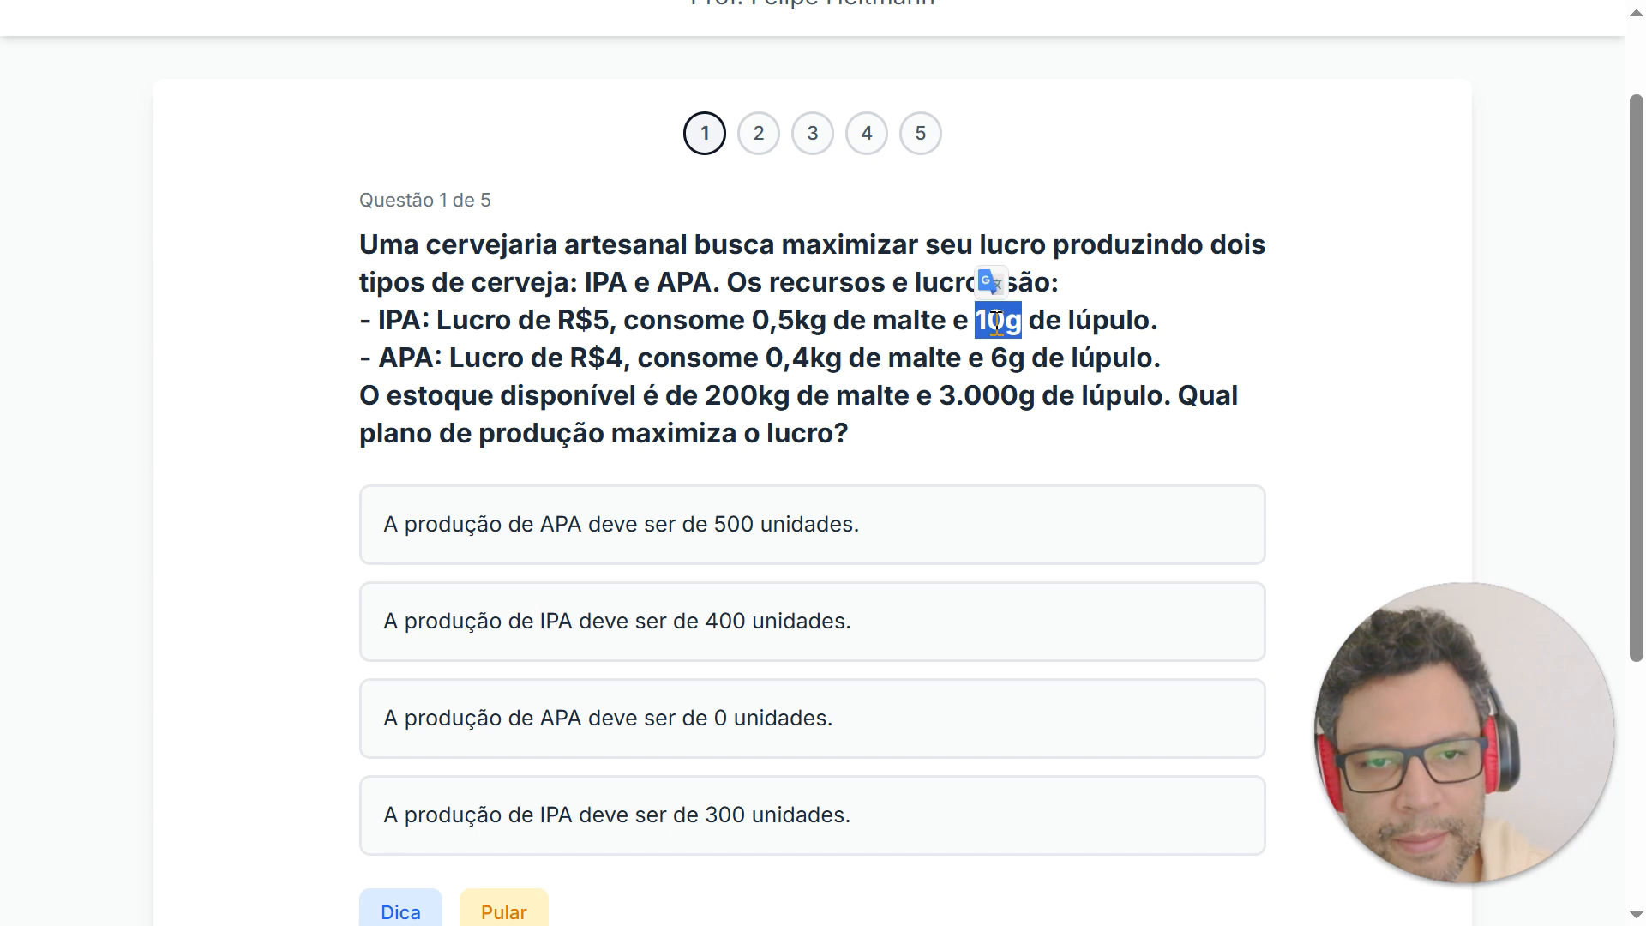
key("alt+Tab")
type("10")
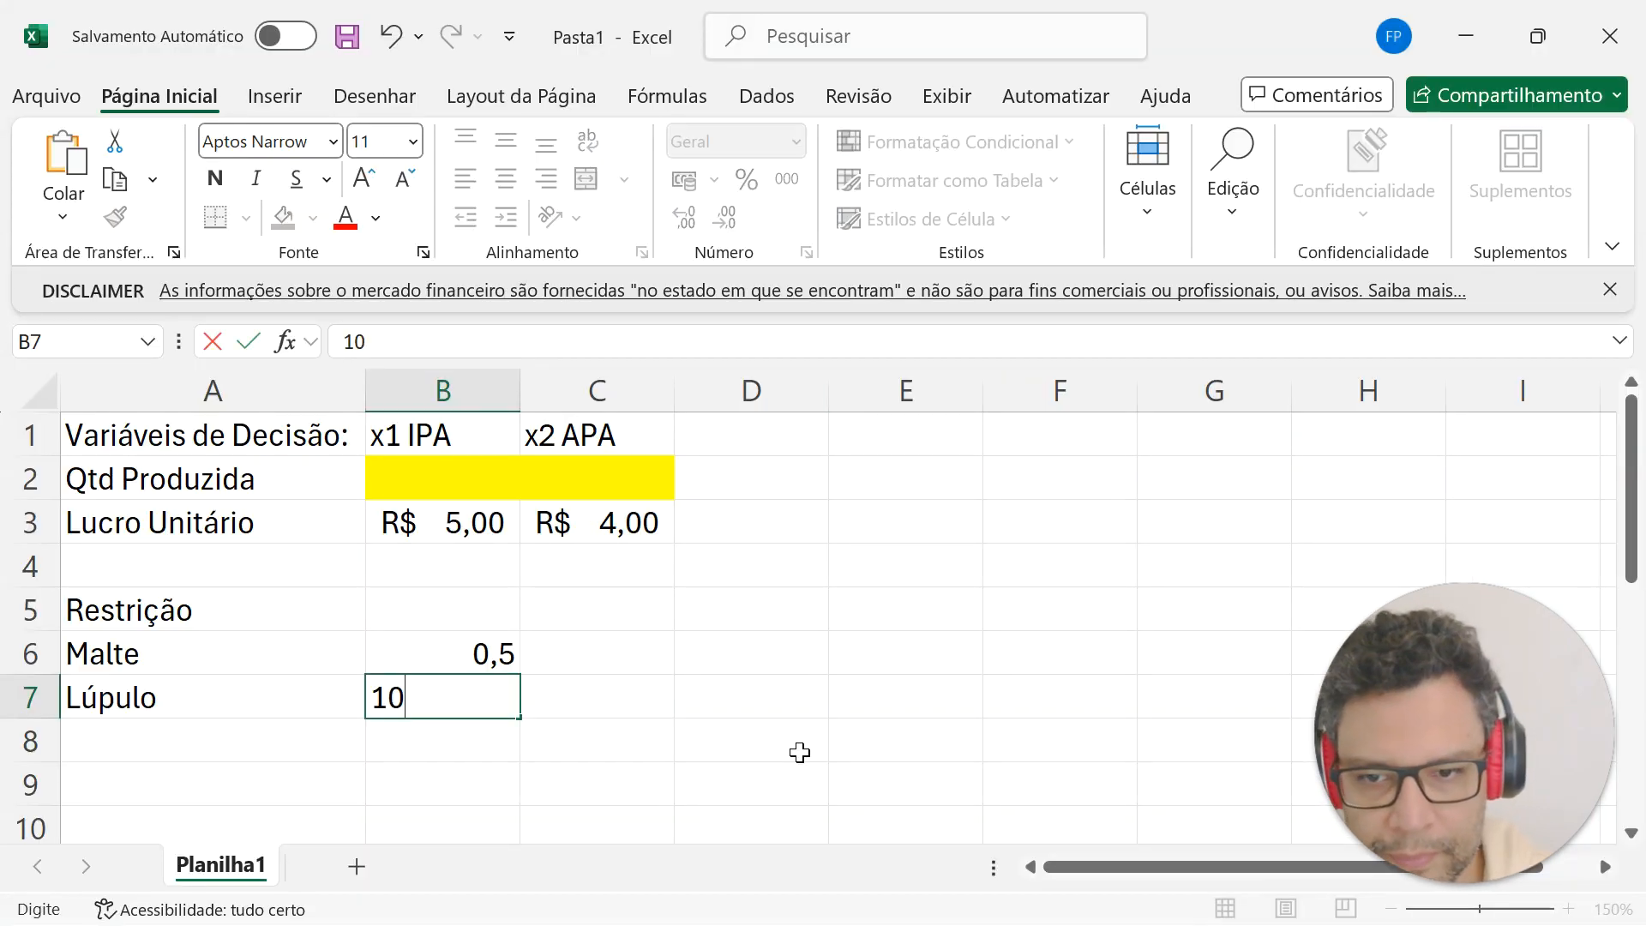
key("Right")
Enter APA's malt consumption of 0,4 in cell C6 and check its hop consumption in the browser problem.
key("Up")
key("Left")
key("Right")
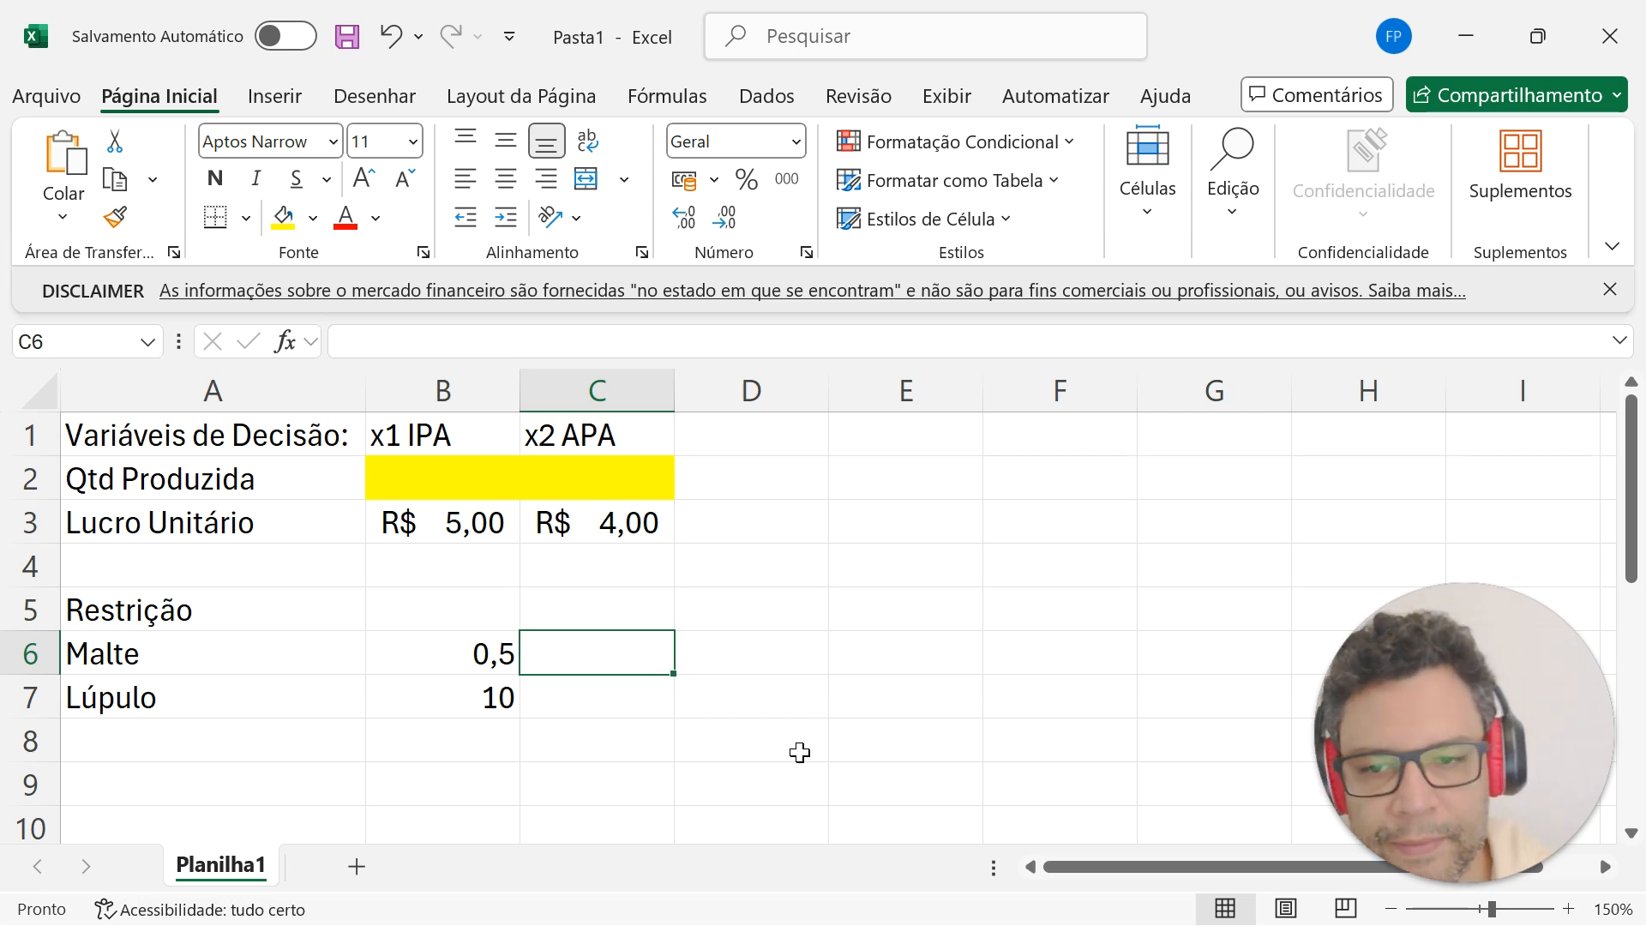
key("alt+Tab")
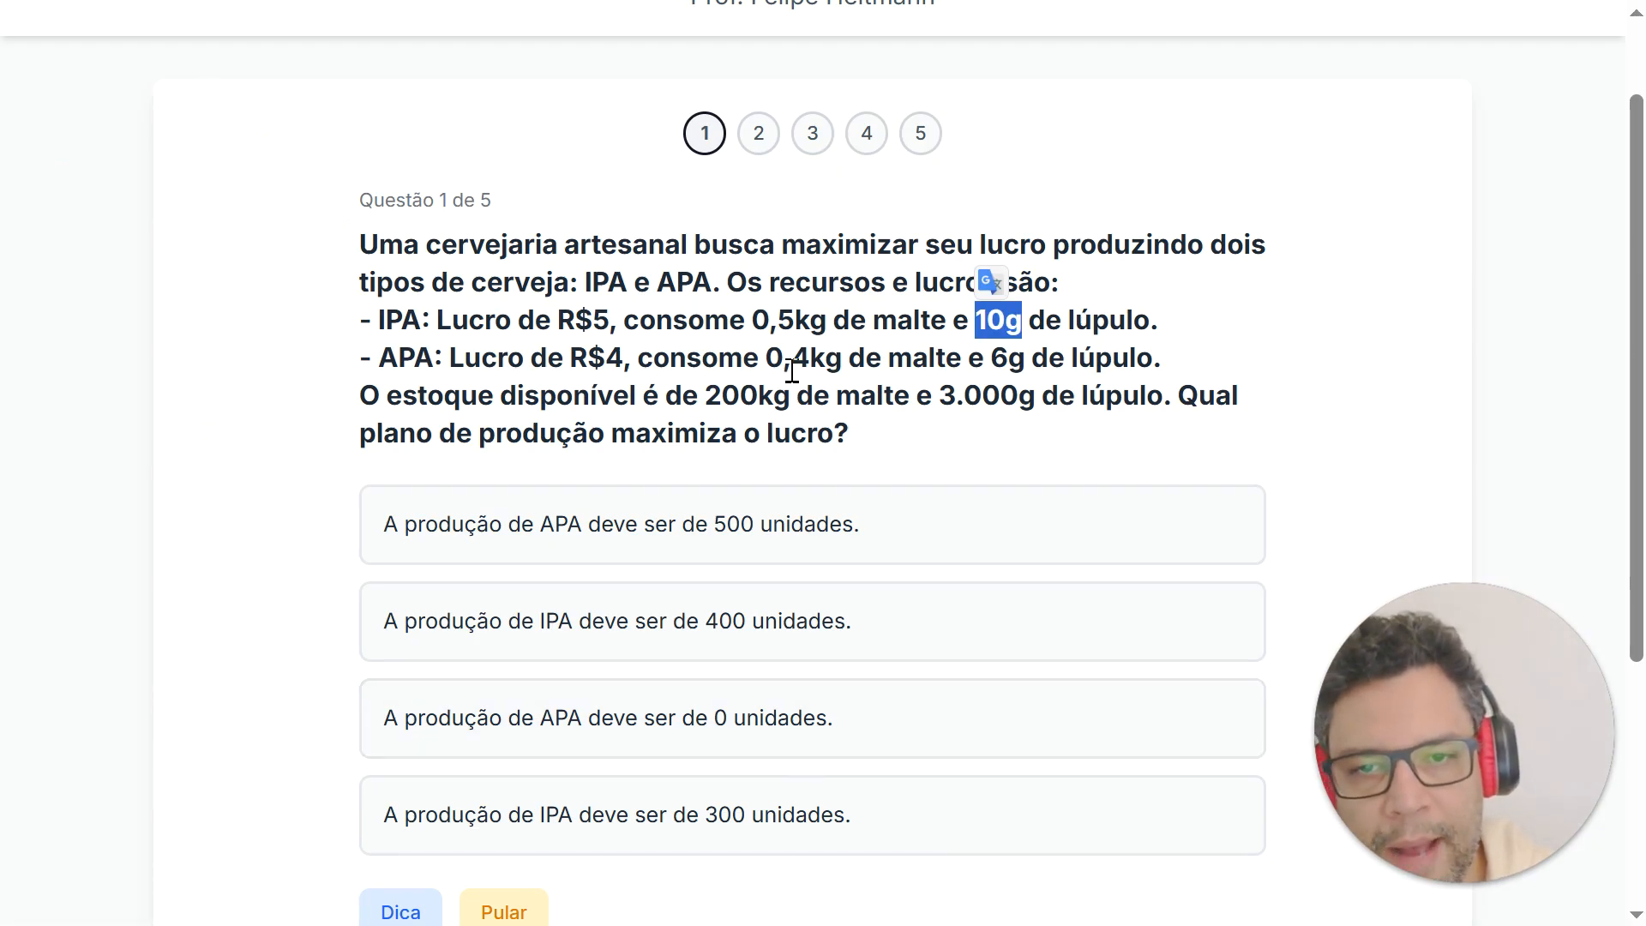
key("alt+Tab")
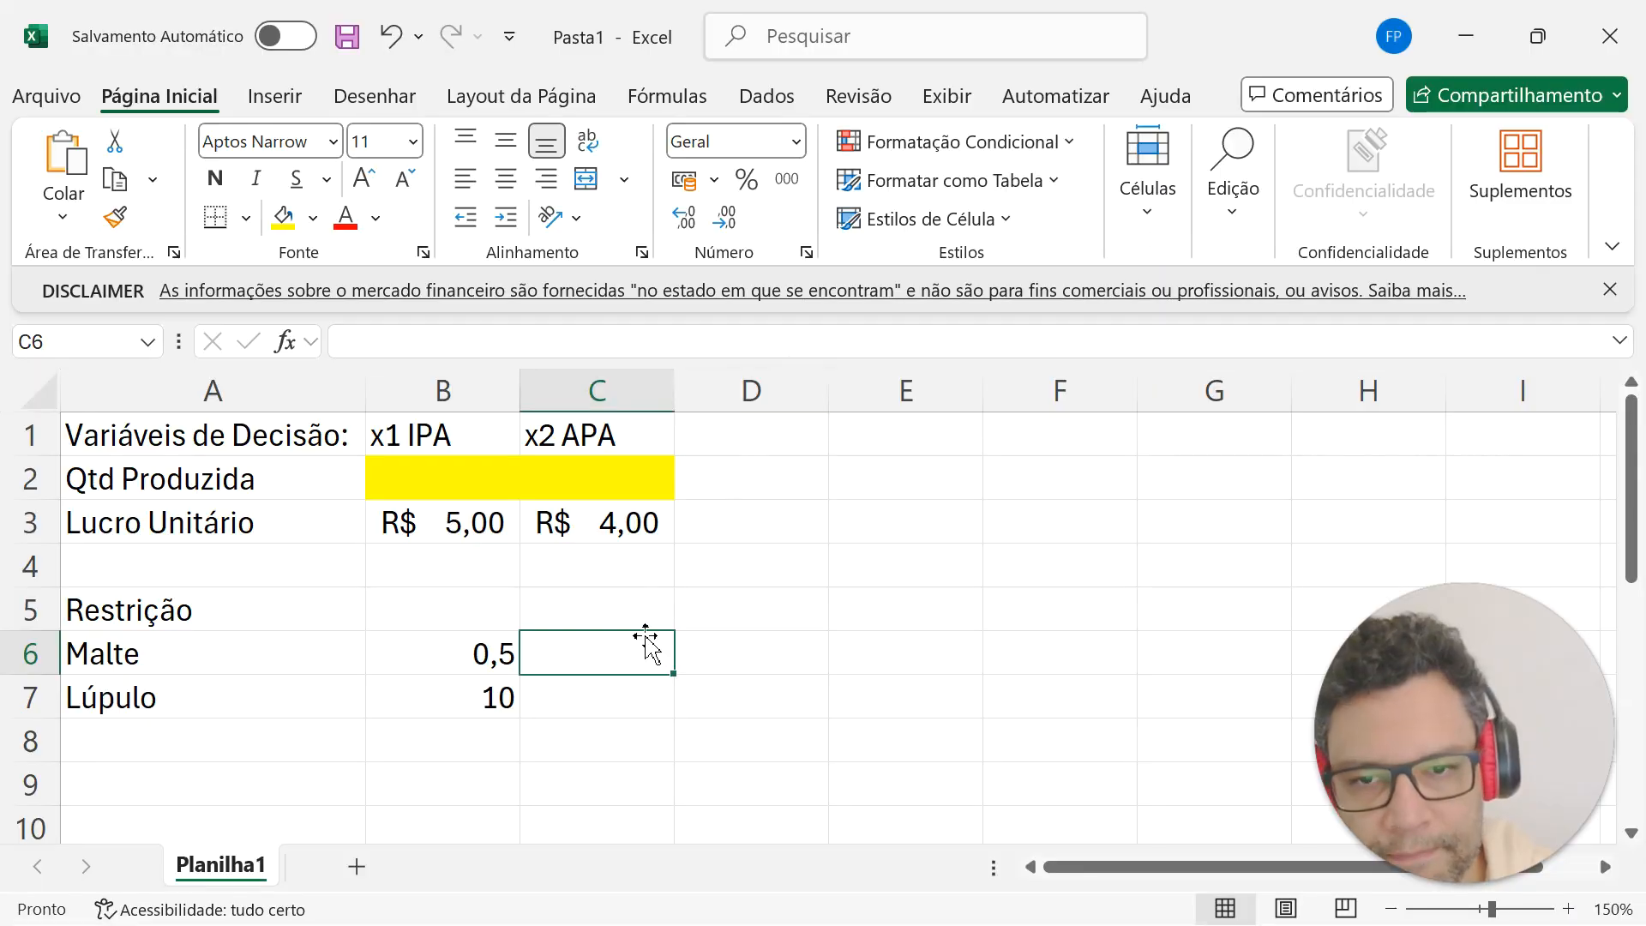
type("0,4")
key("Return")
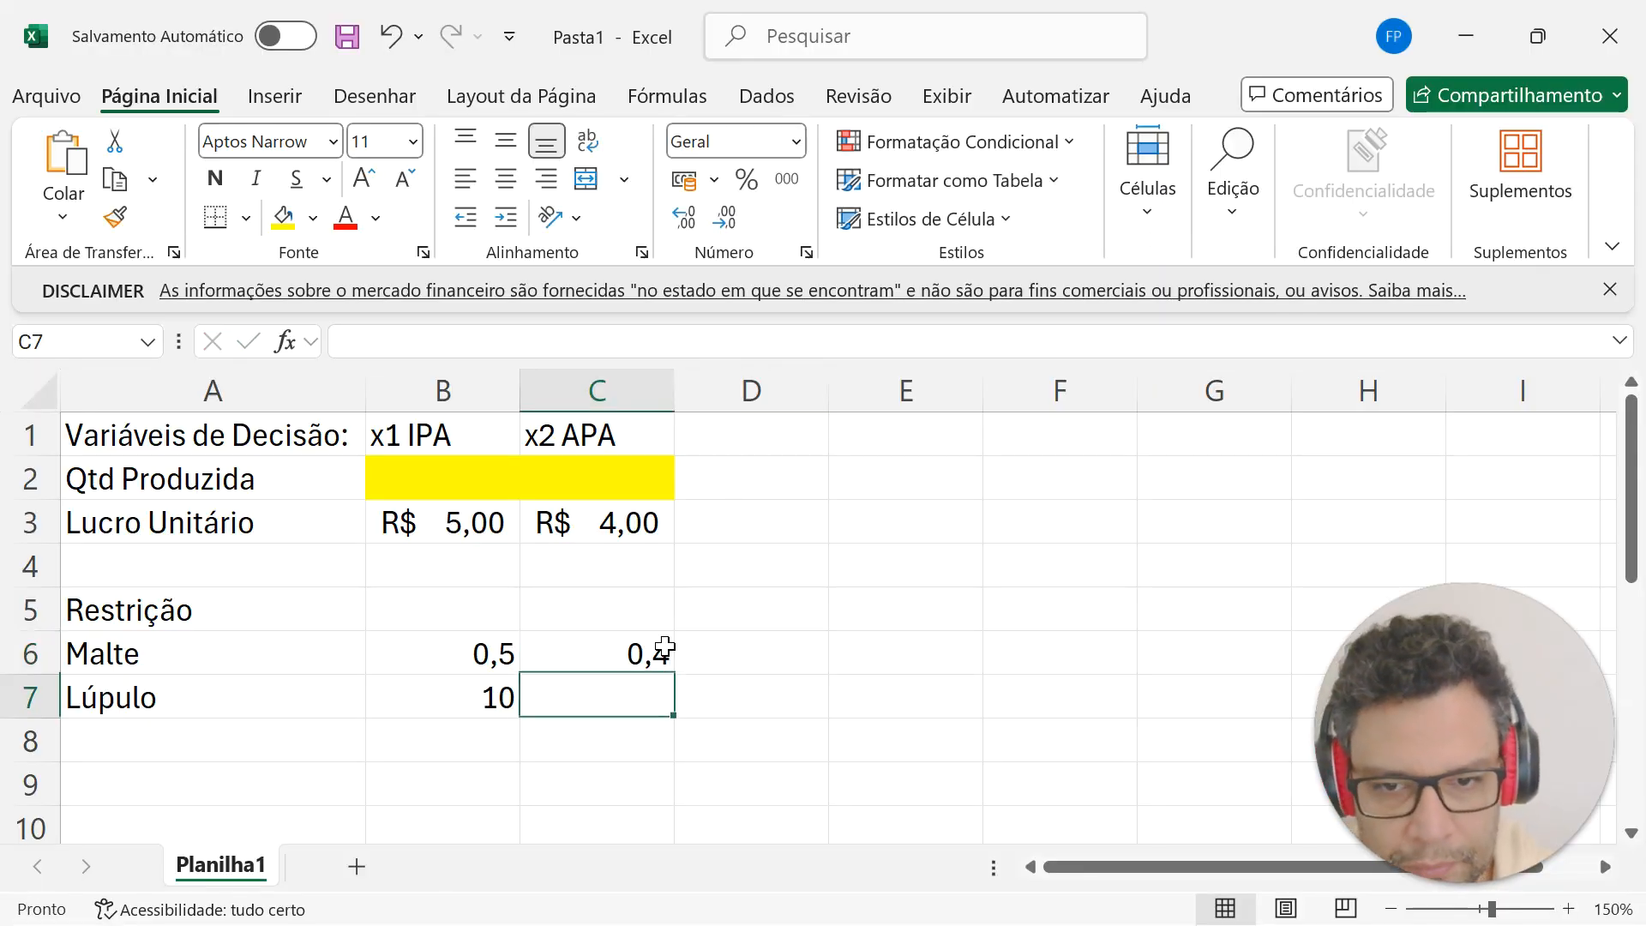
key("alt+Tab")
key("alt+Tab")
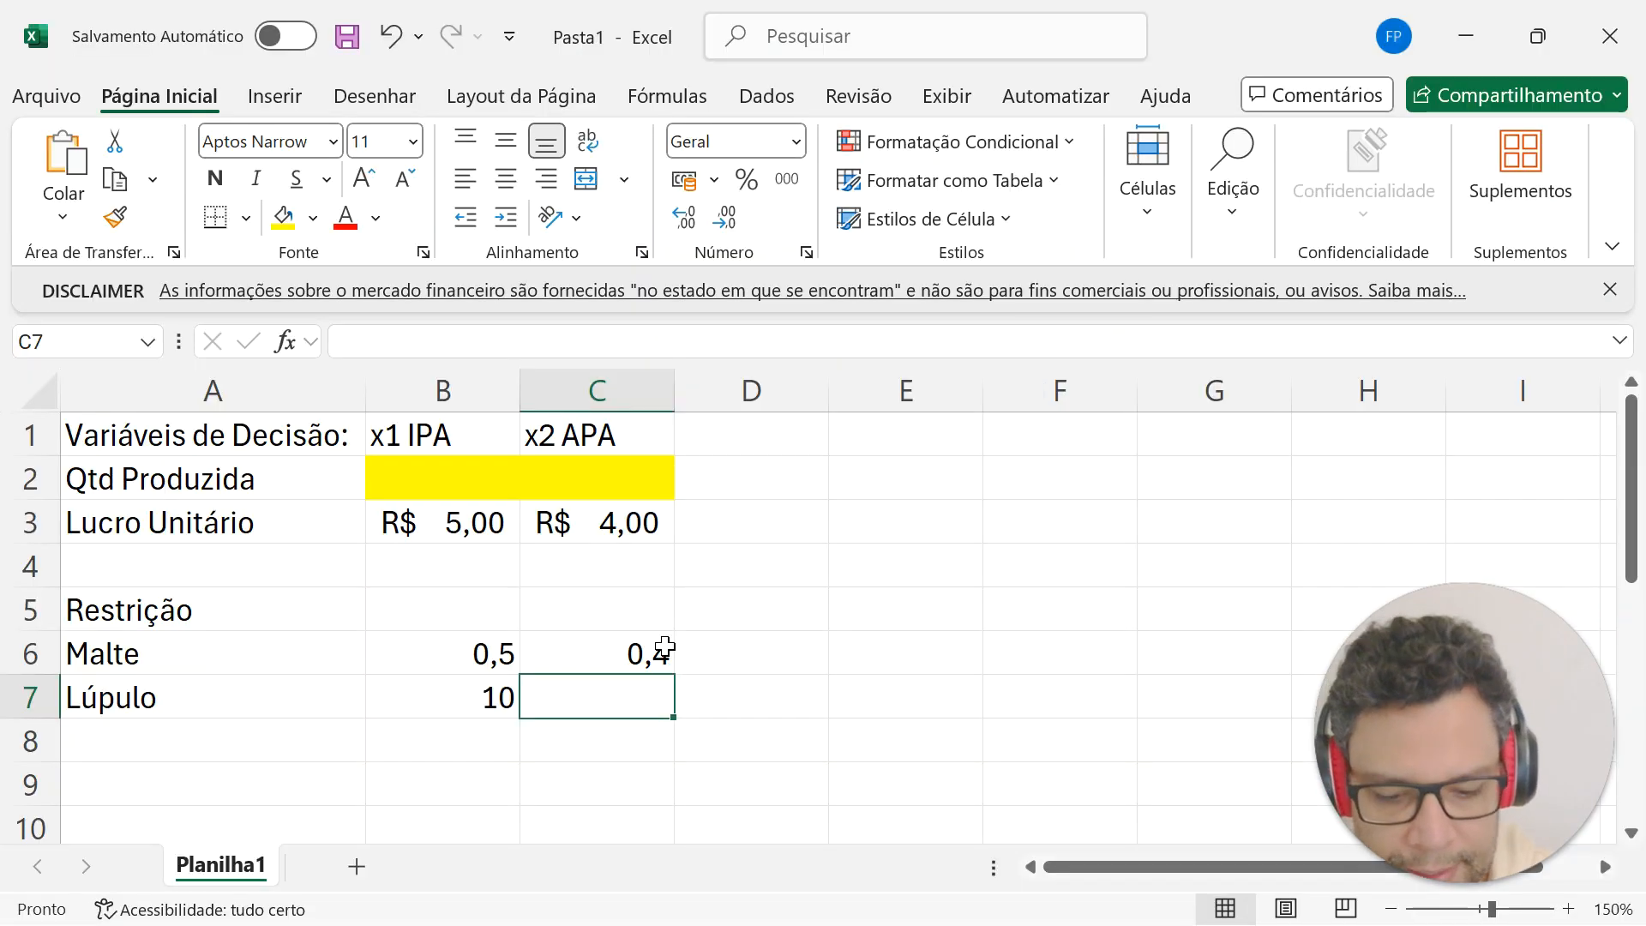
Enter APA's hop consumption of 6 in cell C7 and check the available stock in the browser problem.
type("6")
key("Tab")
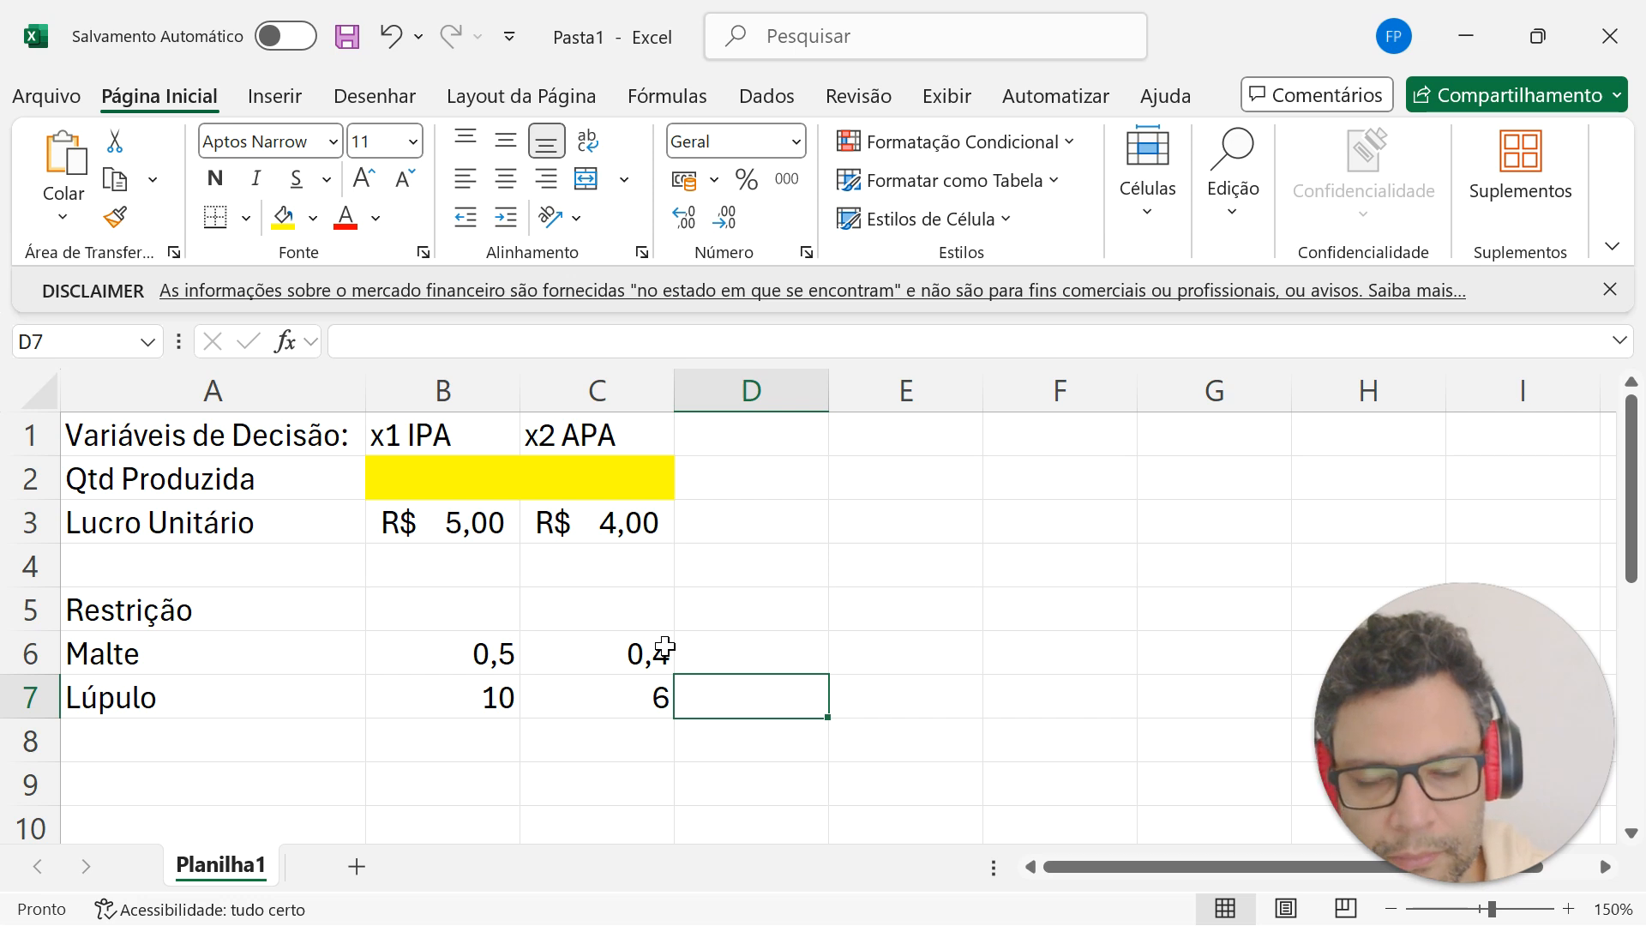
key("Tab")
key("Up")
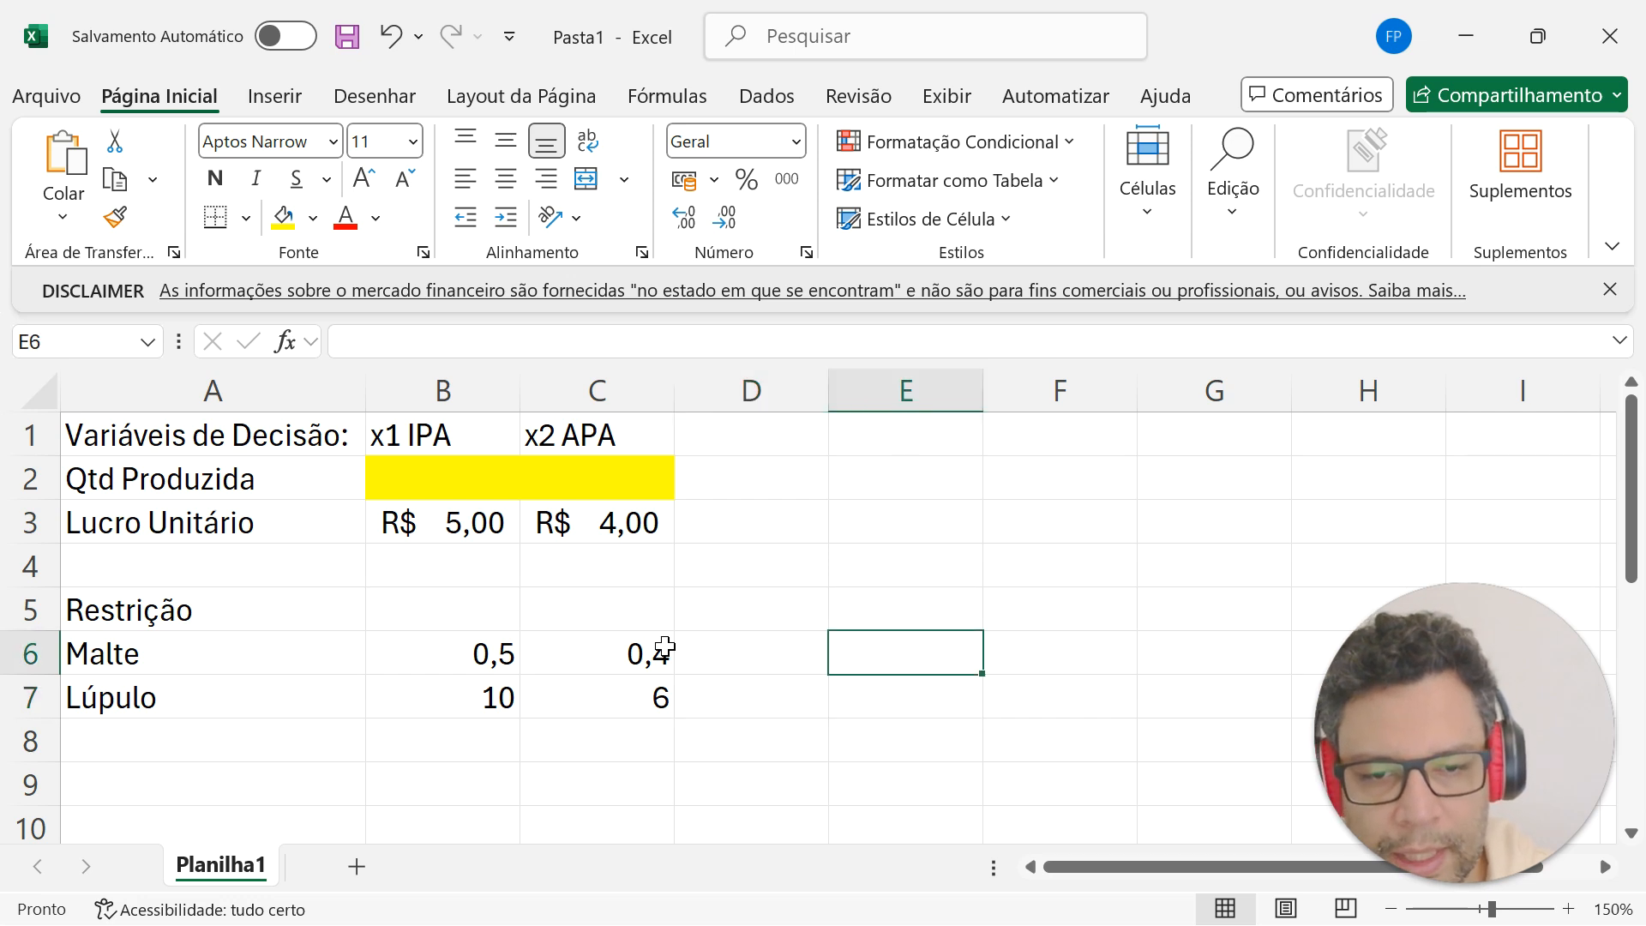
key("alt+Tab")
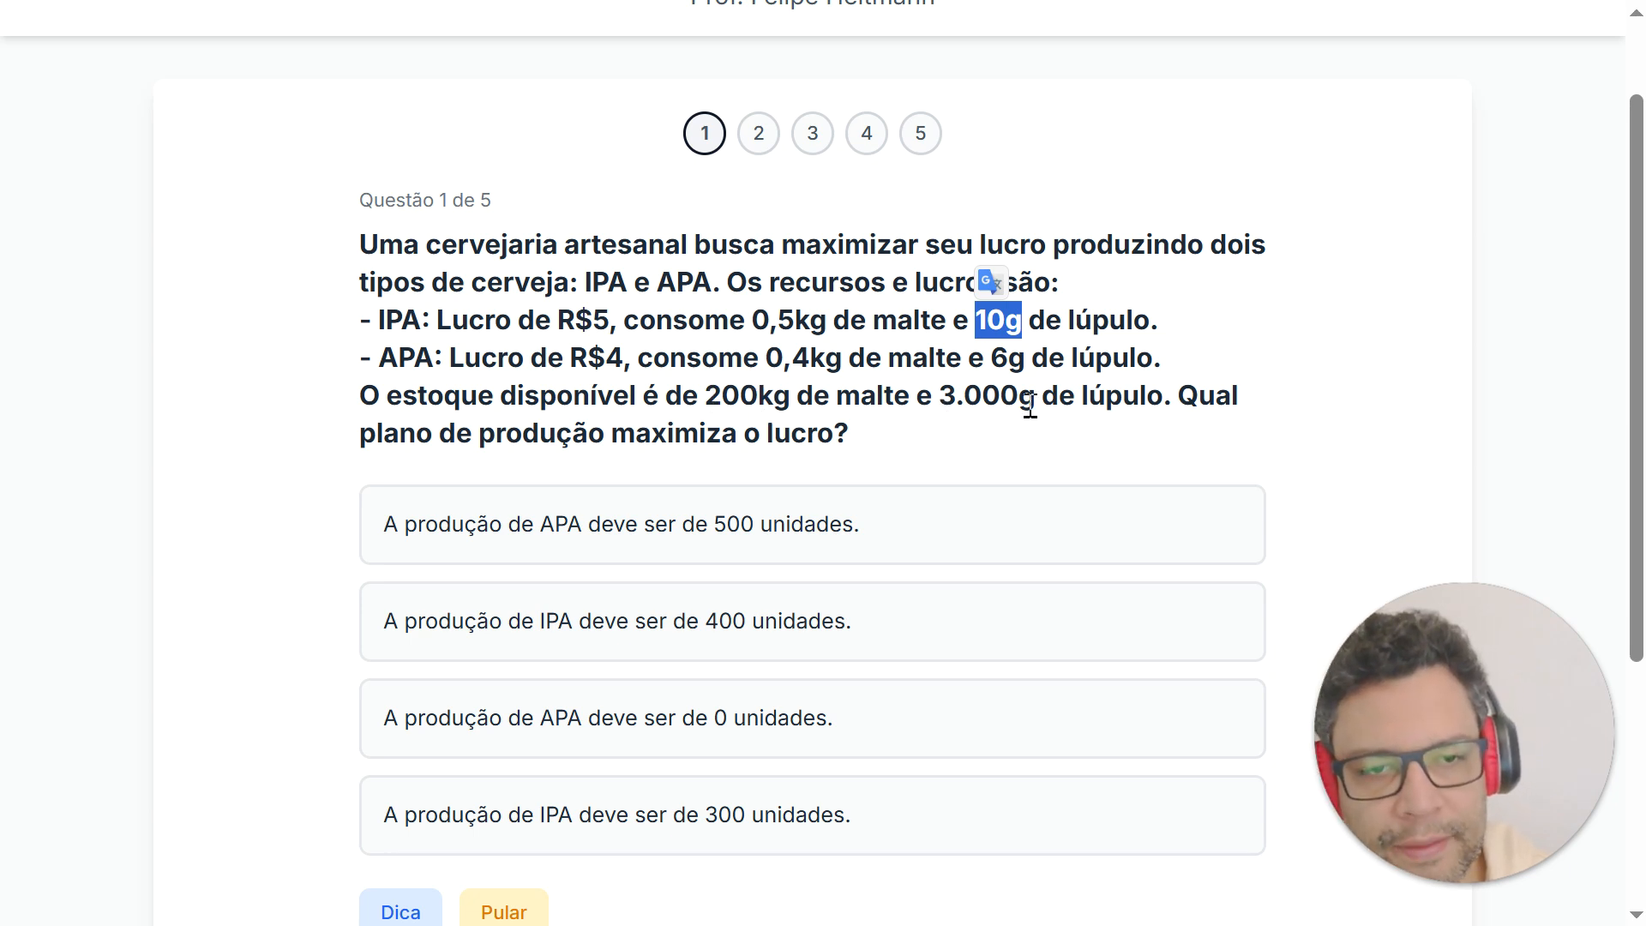
key("alt+Tab")
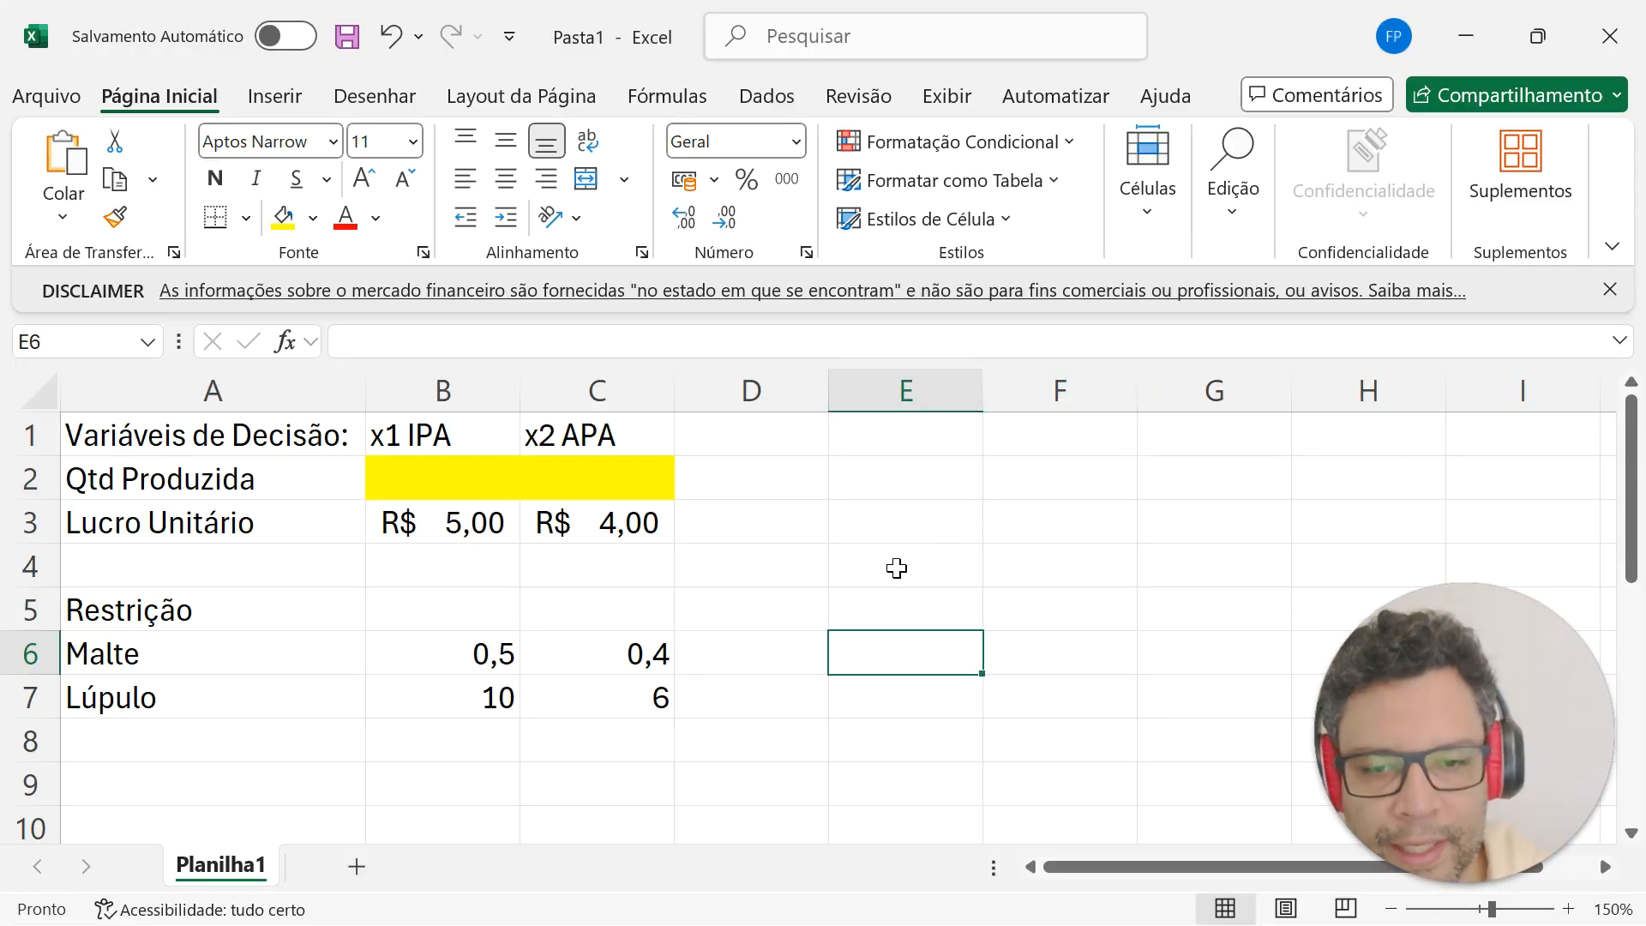
Add the column header "Máximo" in cell E5 for the resource limits.
left_click(865, 612)
type("Máximo")
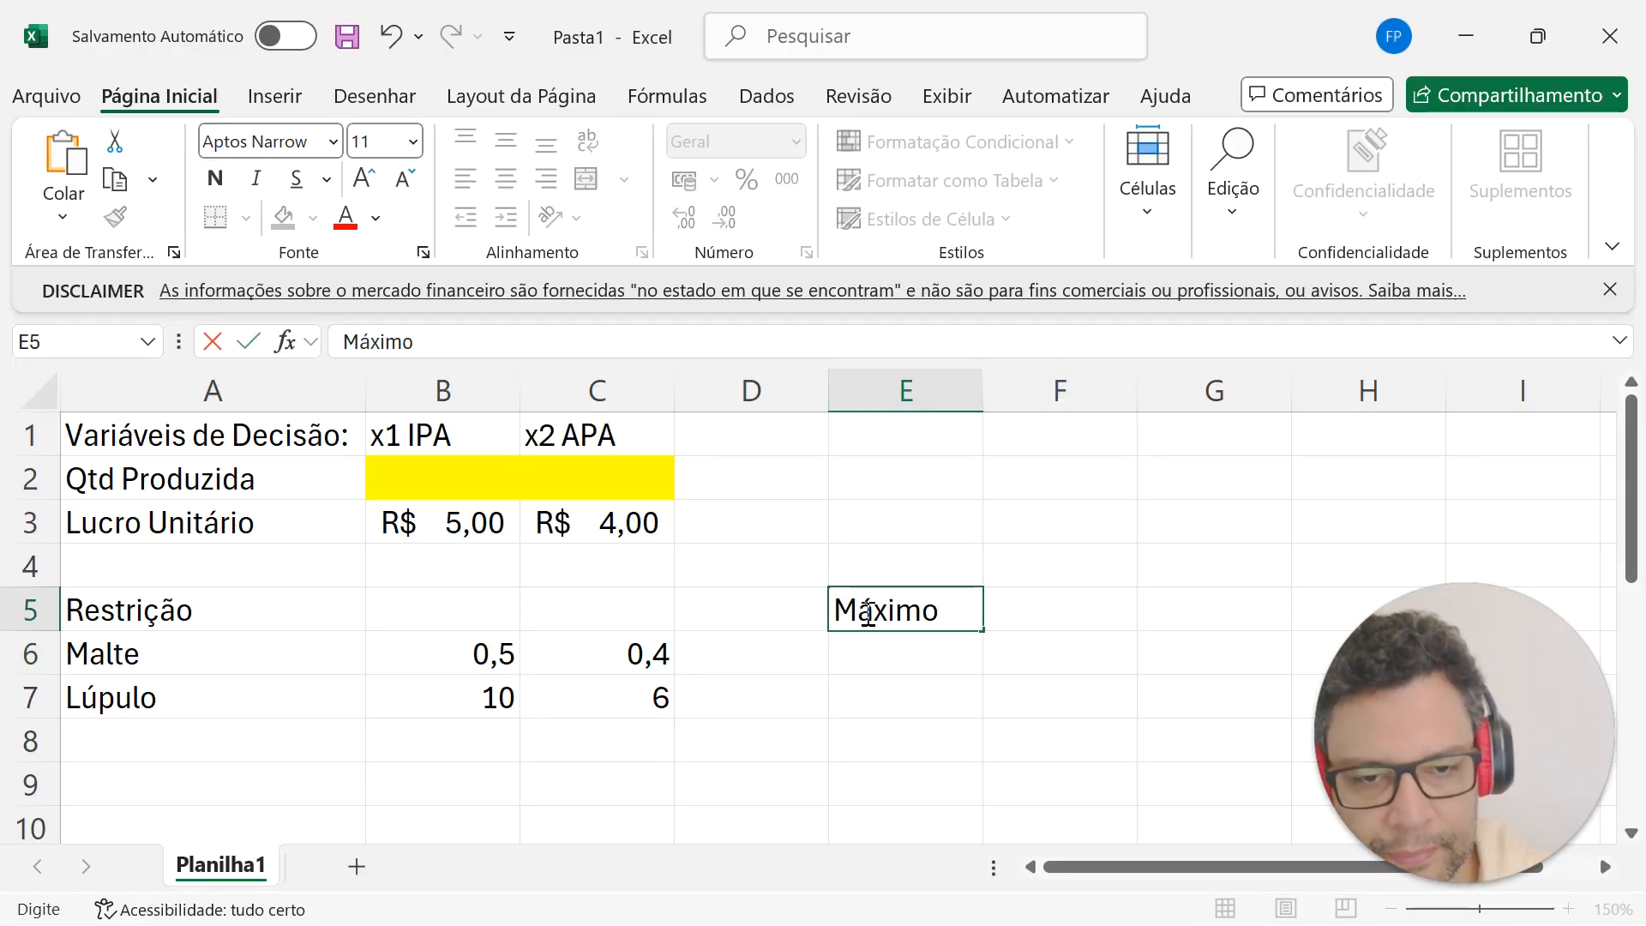
key("Return")
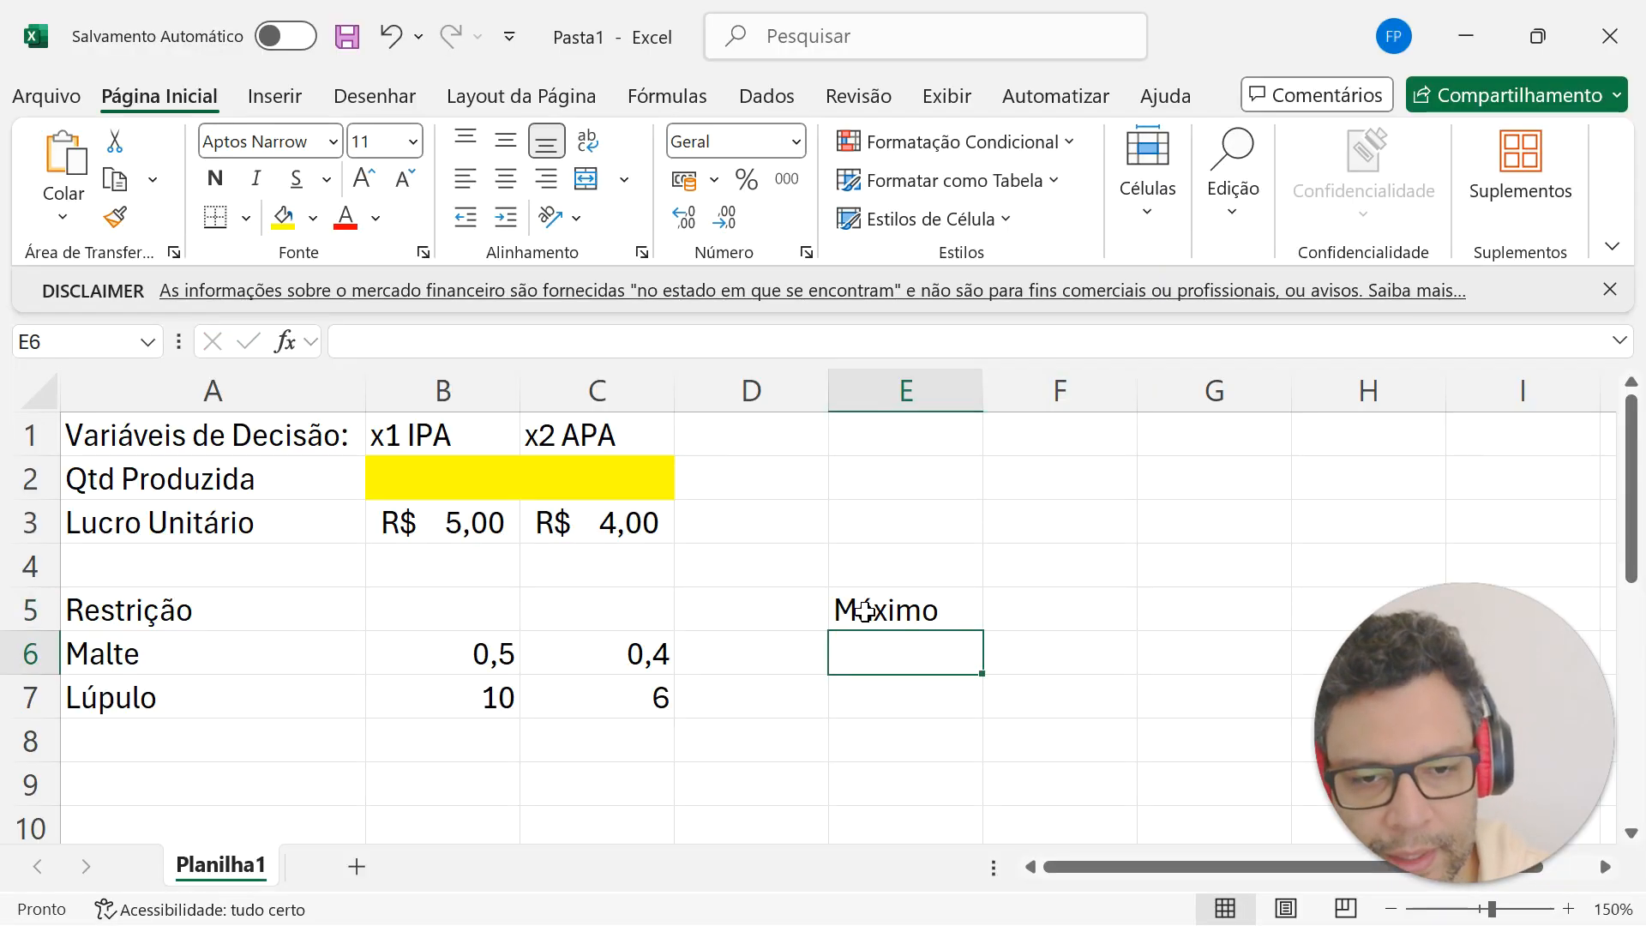
Look up the available malt and hop stock in the browser problem and enter 200 in E6 and 3000 in E7.
key("alt+Tab")
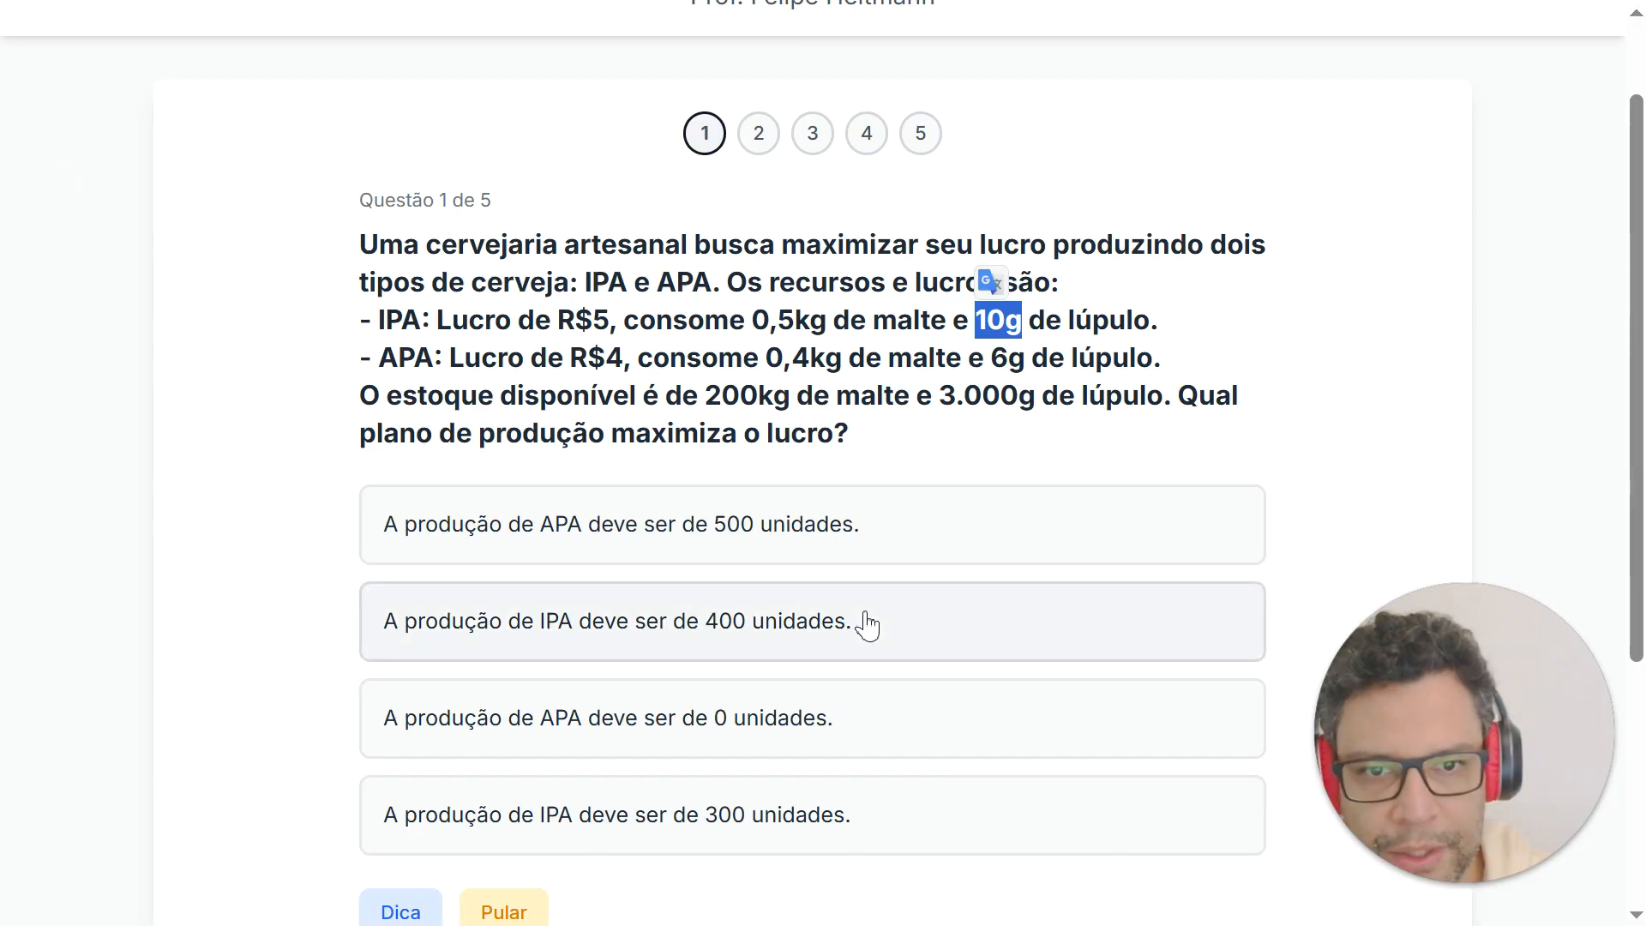
key("alt+Tab")
type("200")
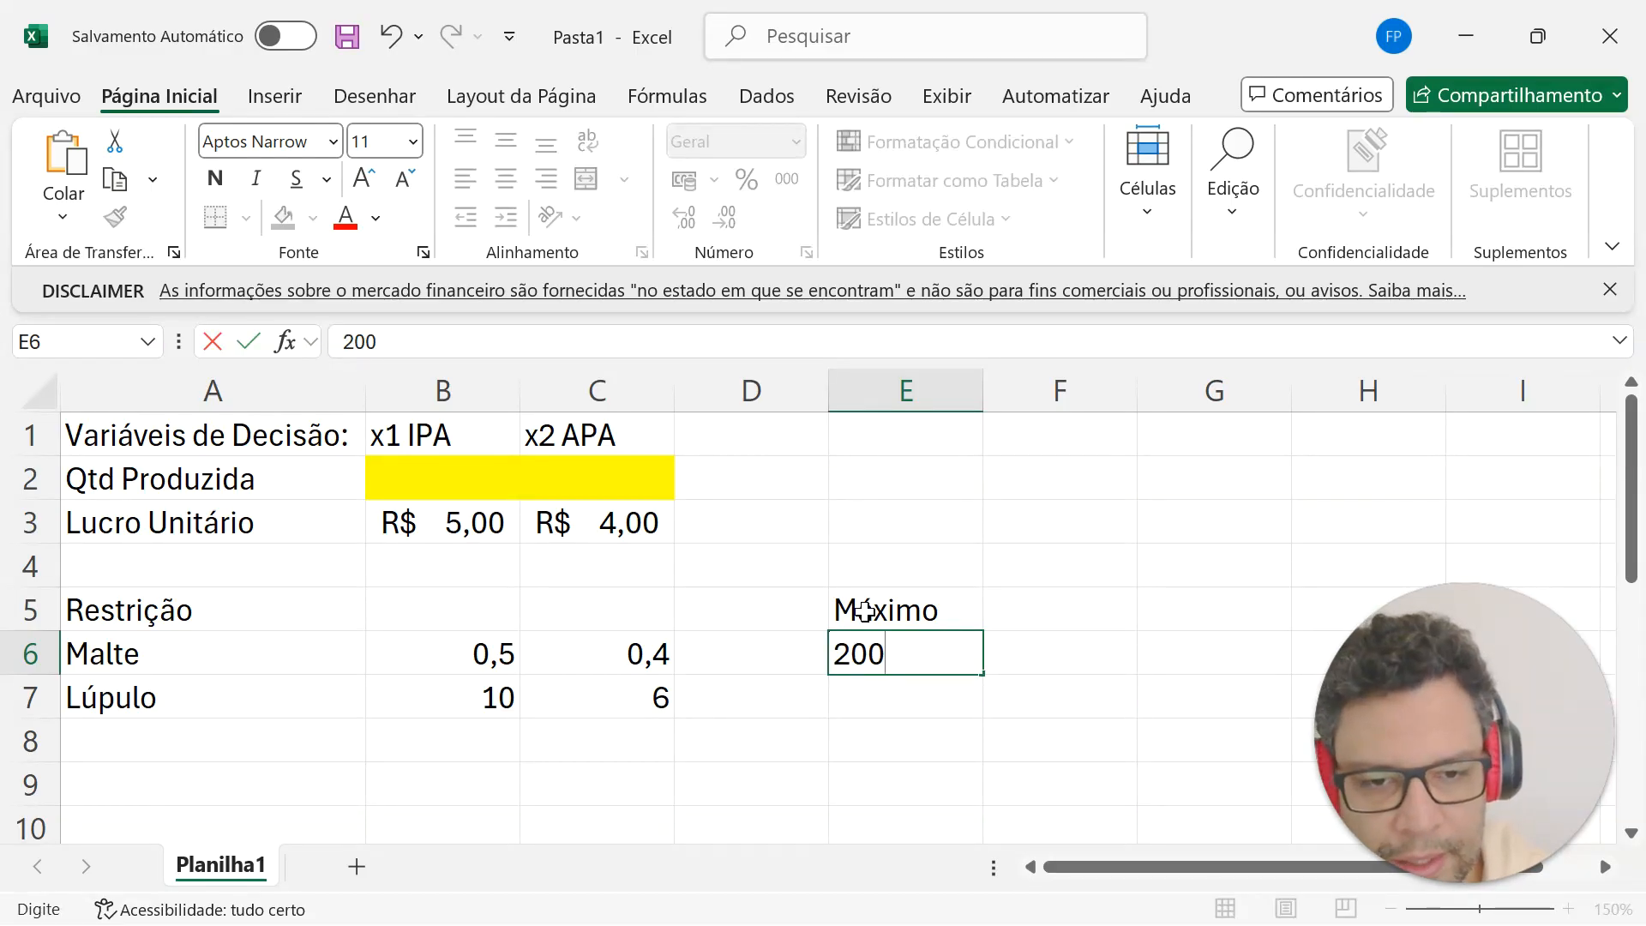
key("Return")
key("alt+Tab")
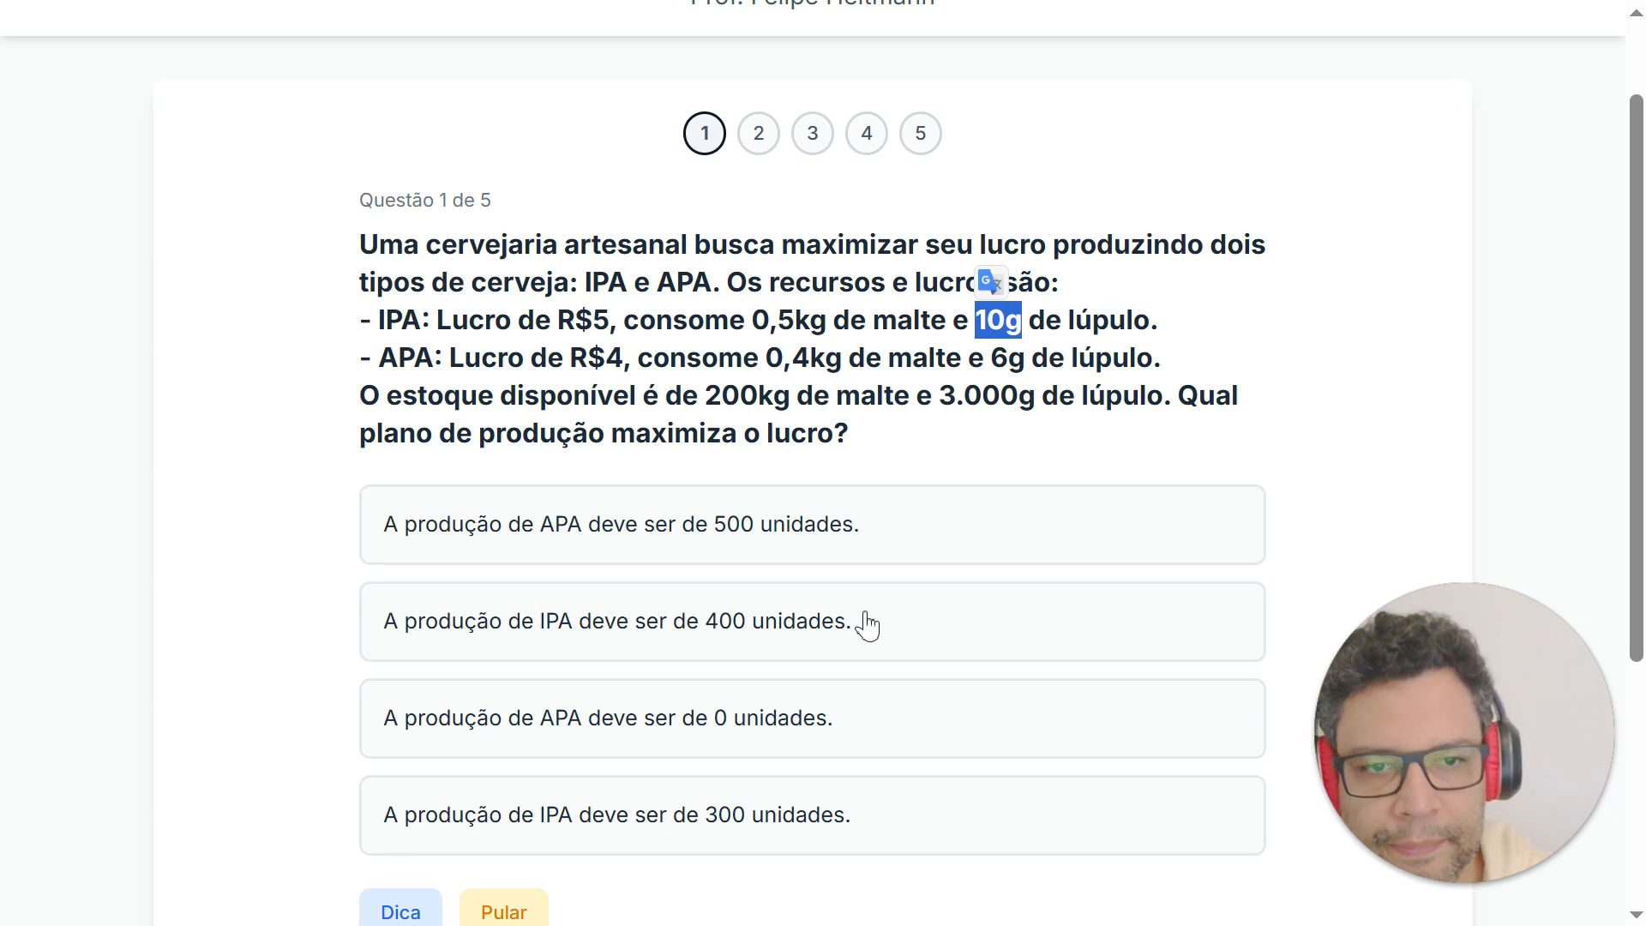
key("alt+Tab")
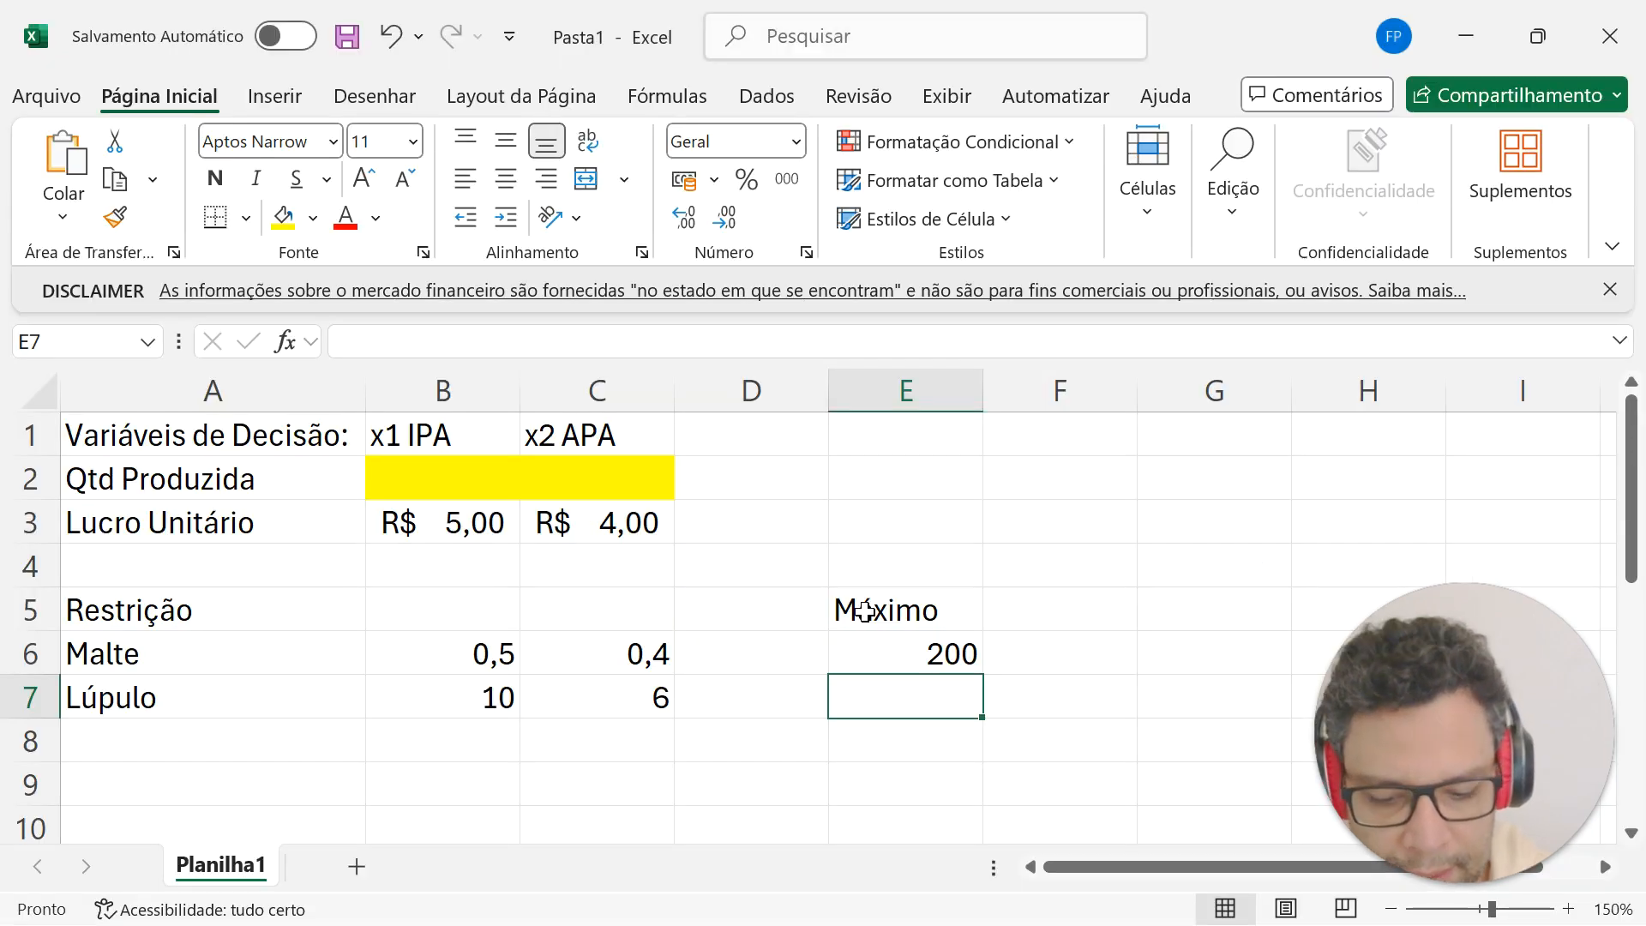
type("3000")
key("Return")
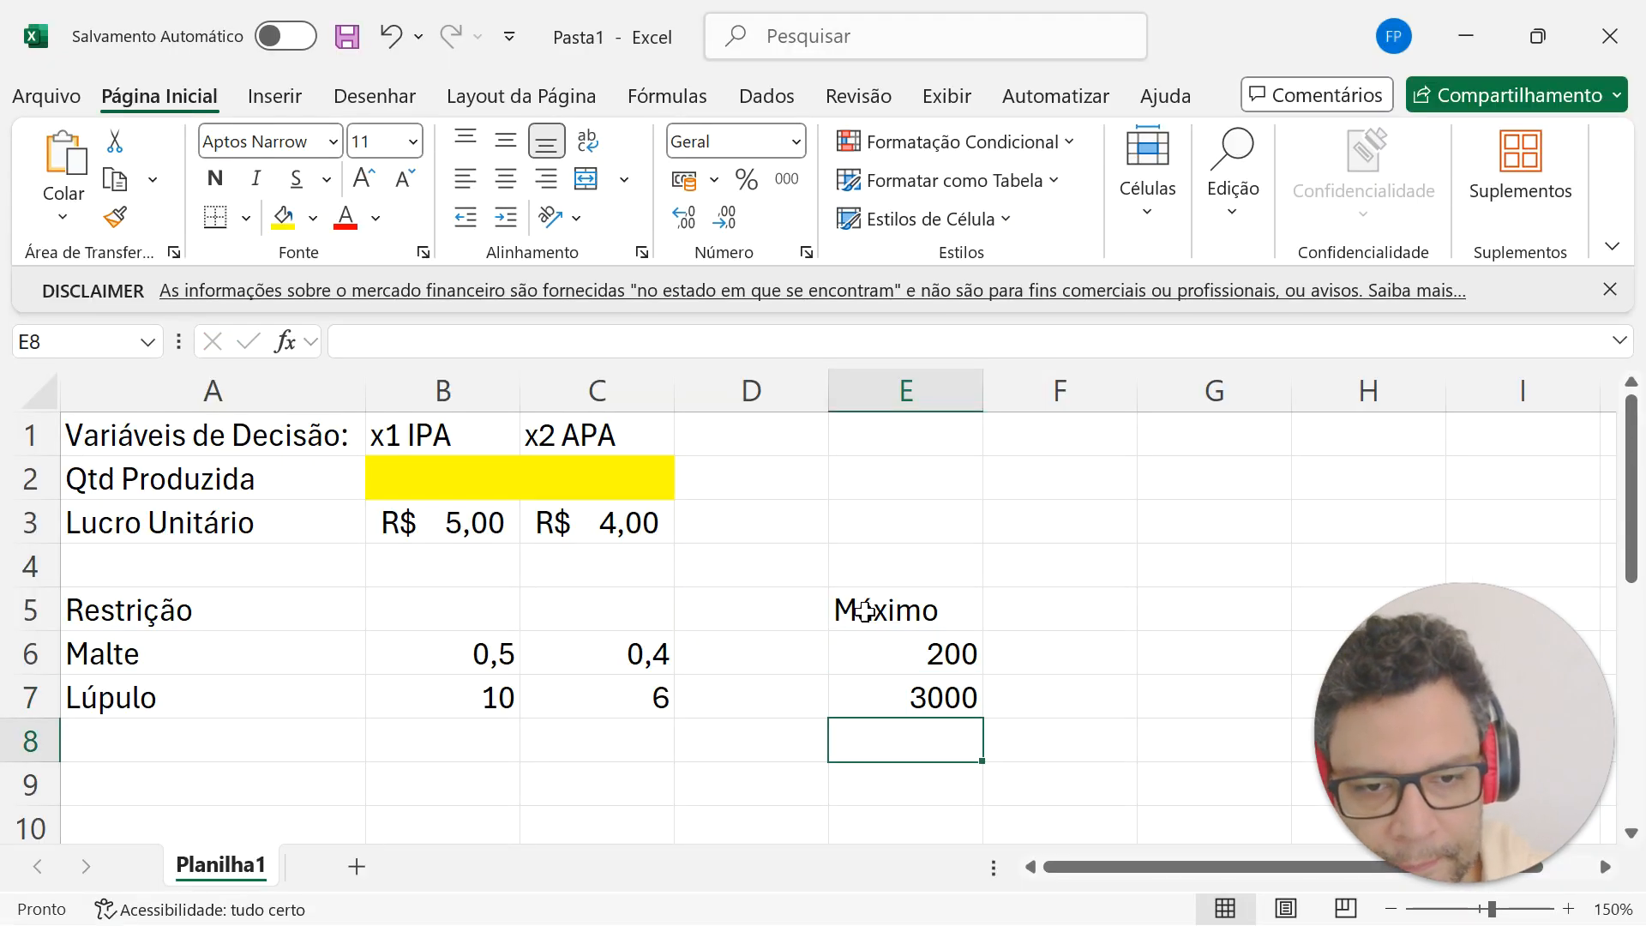
Add the column header "Utilizado" in cell D5 for the resources consumed.
key("Up")
key("Up")
key("Left")
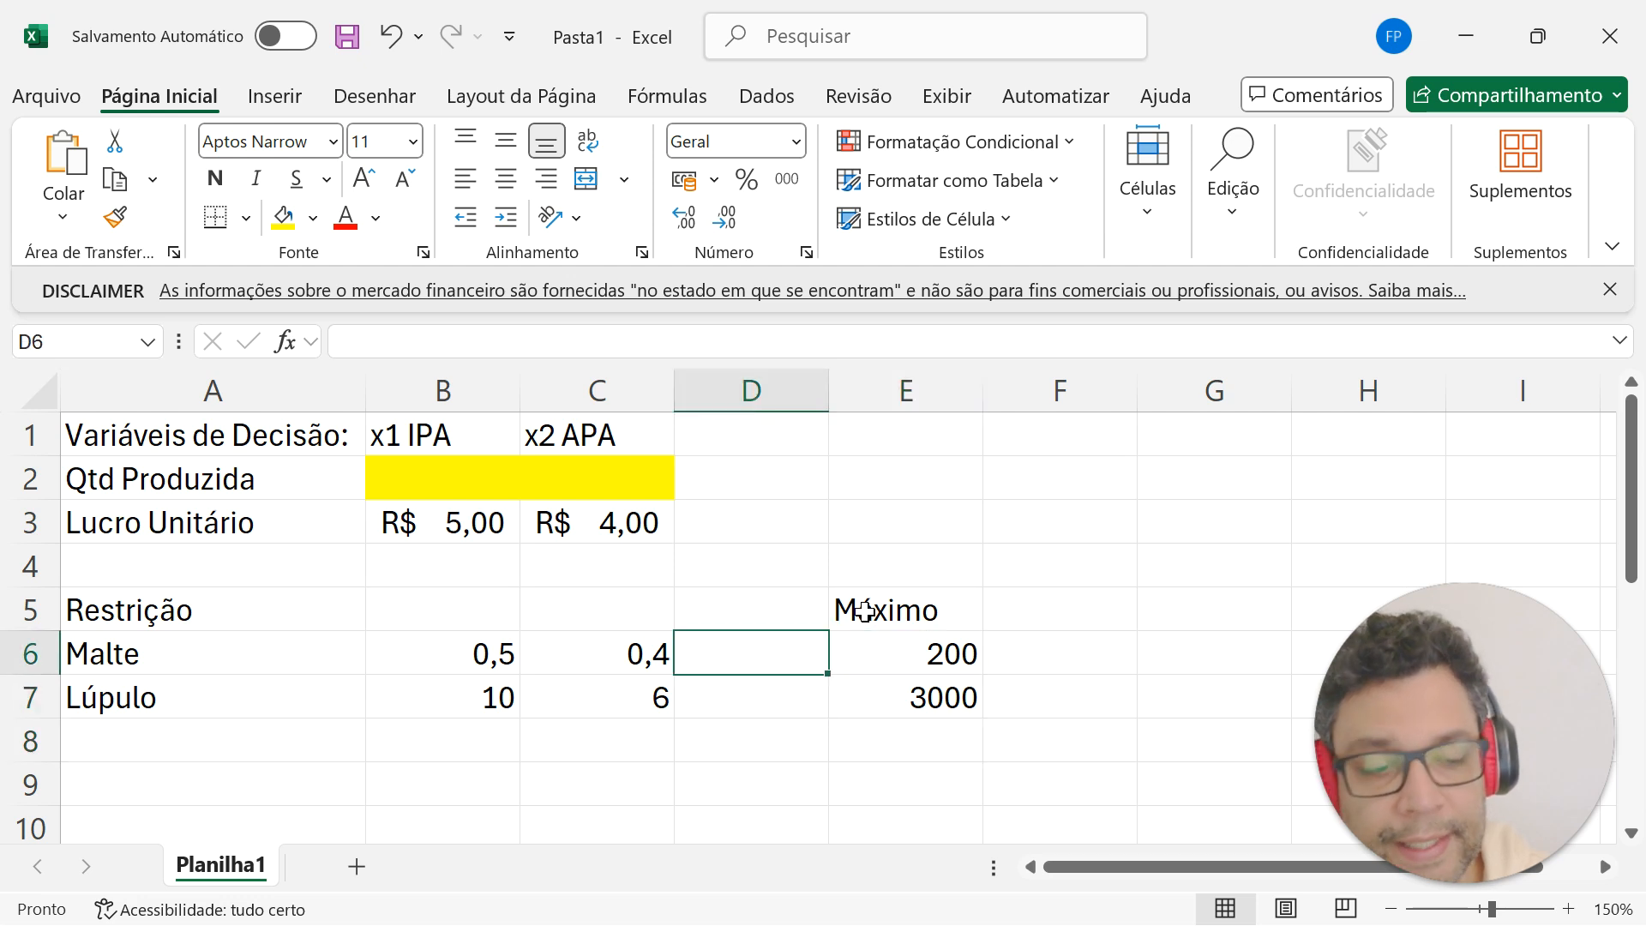
key("Up")
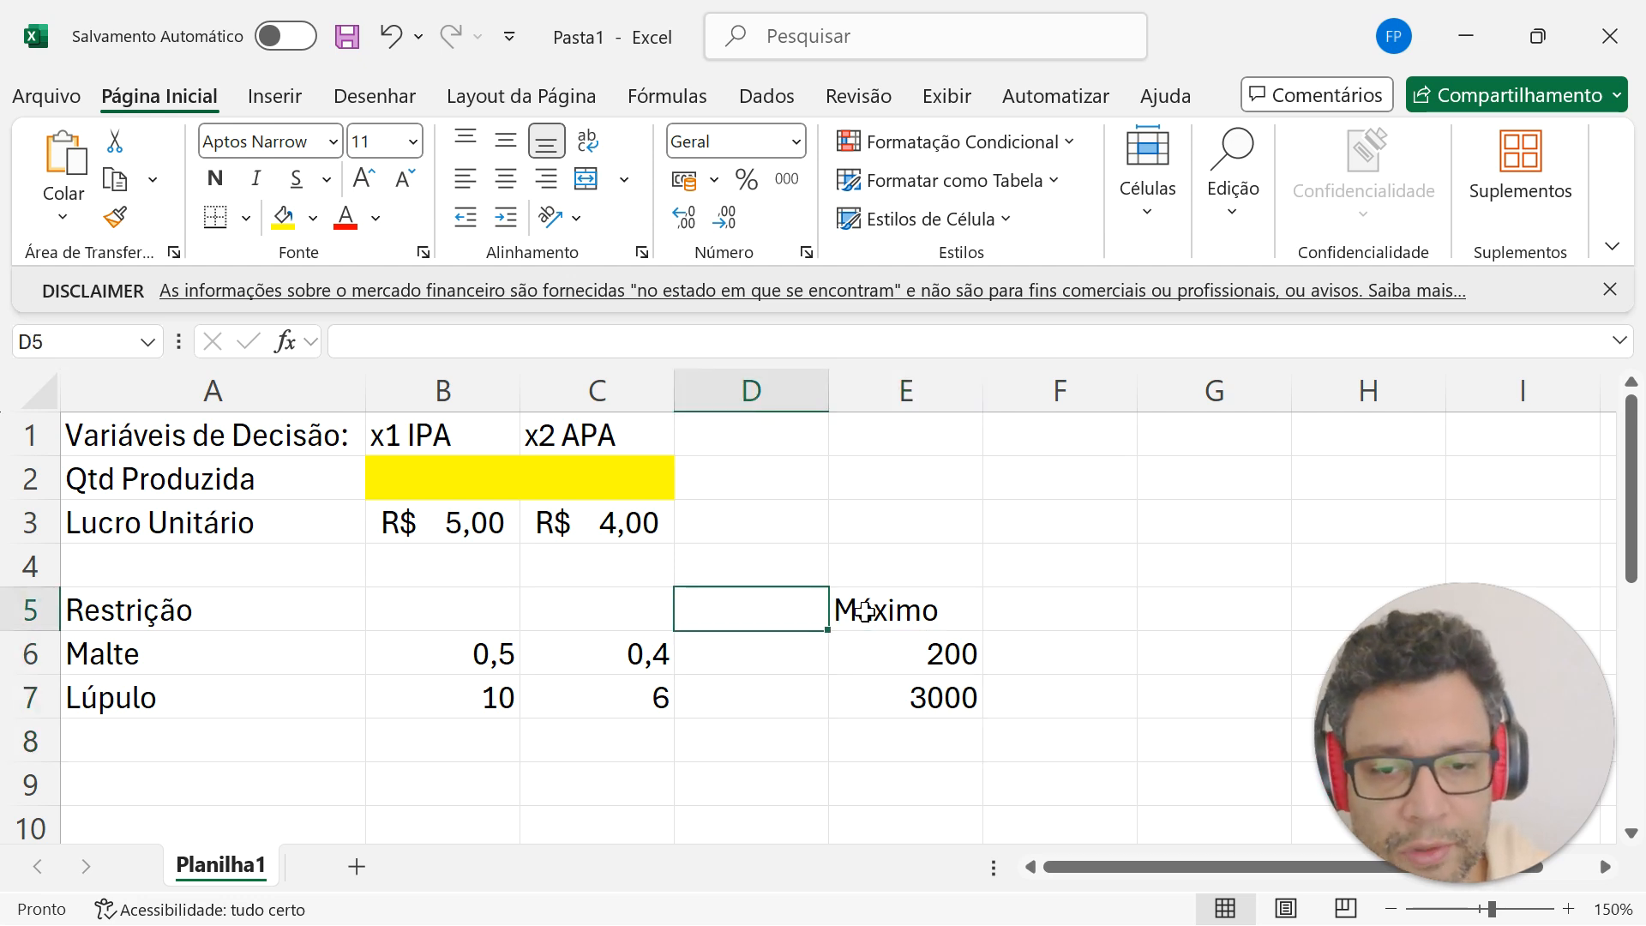
type("Utilizado")
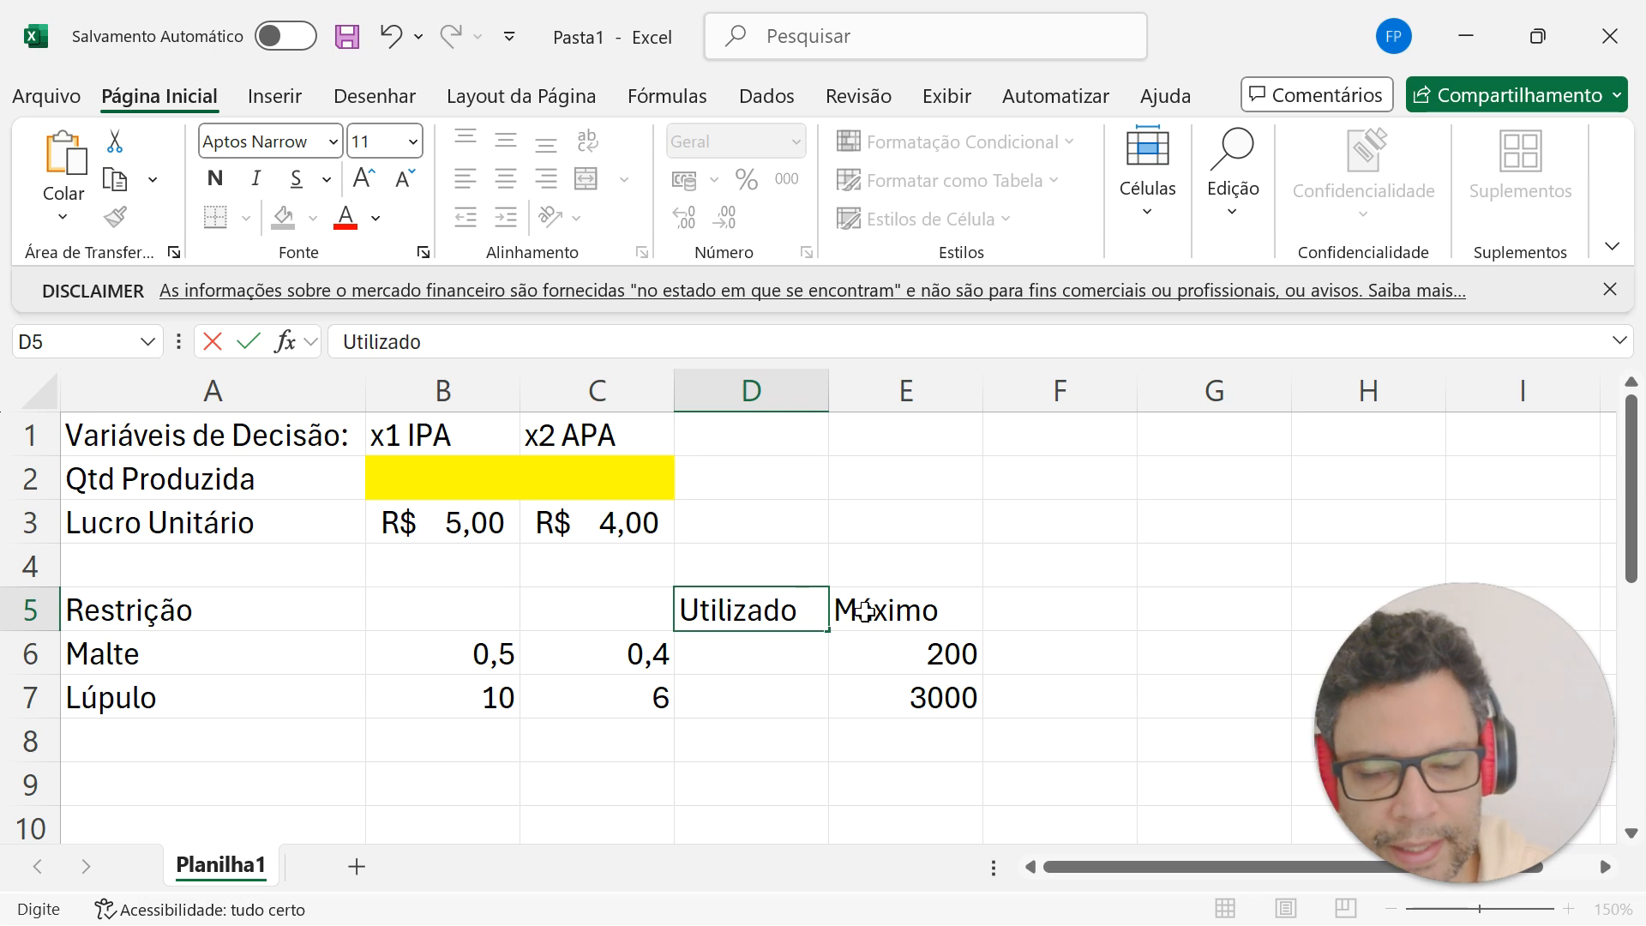
key("Return")
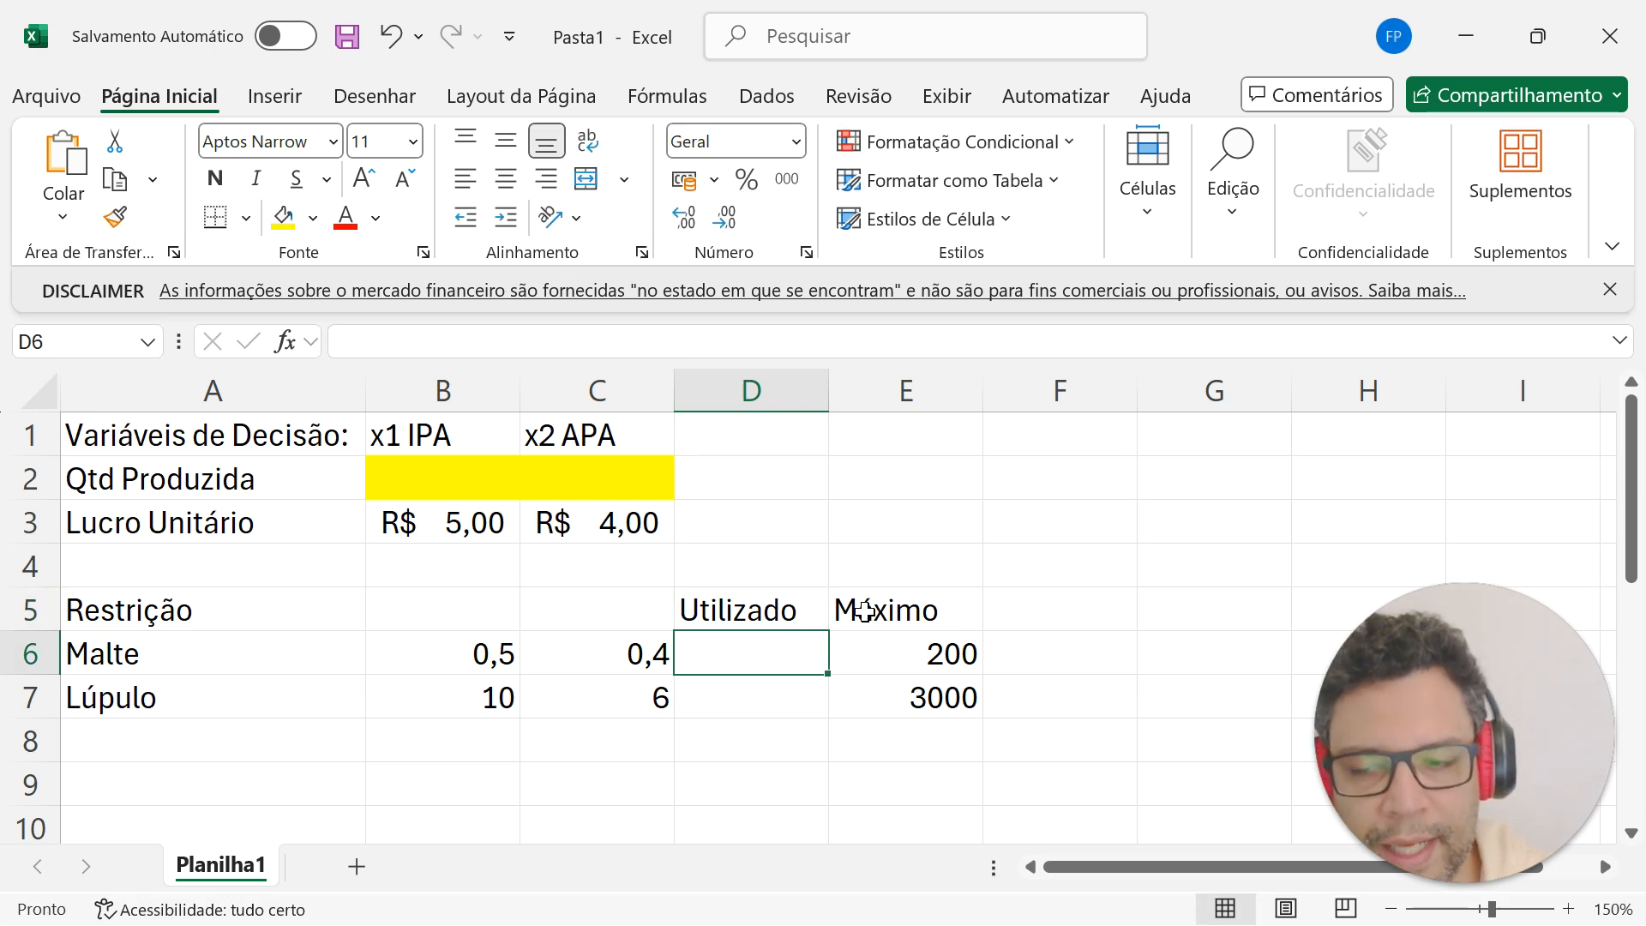
Add the header "Total" in cell D1, beside the decision variable names.
key("Up")
key("Up")
key("Up")
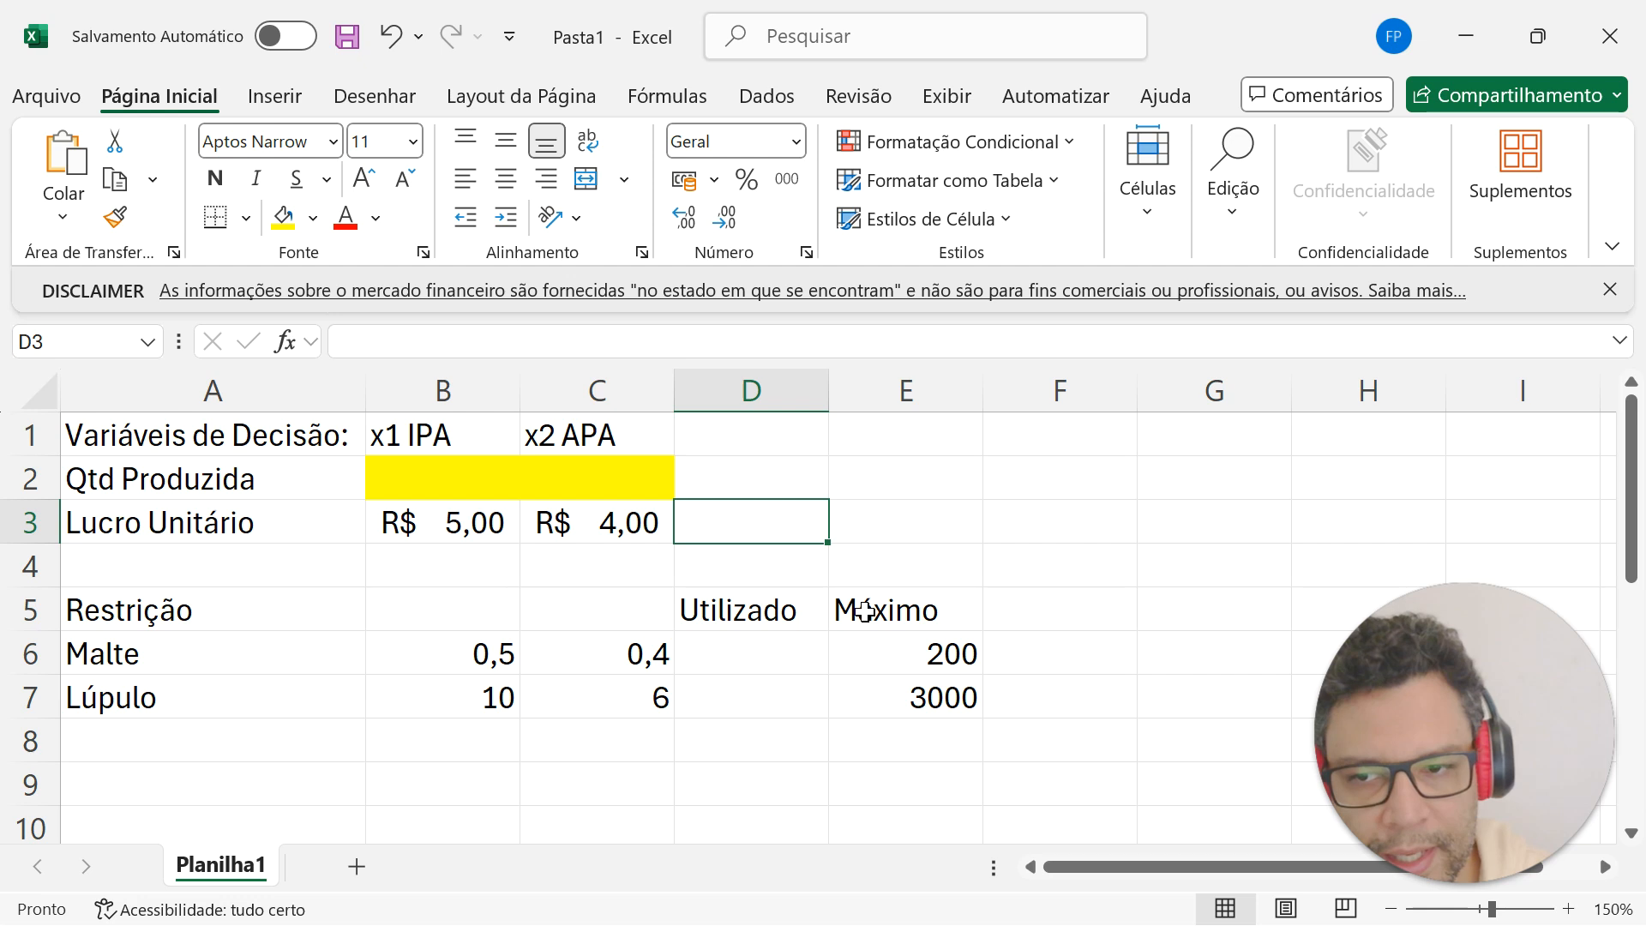
key("Up")
key("Up")
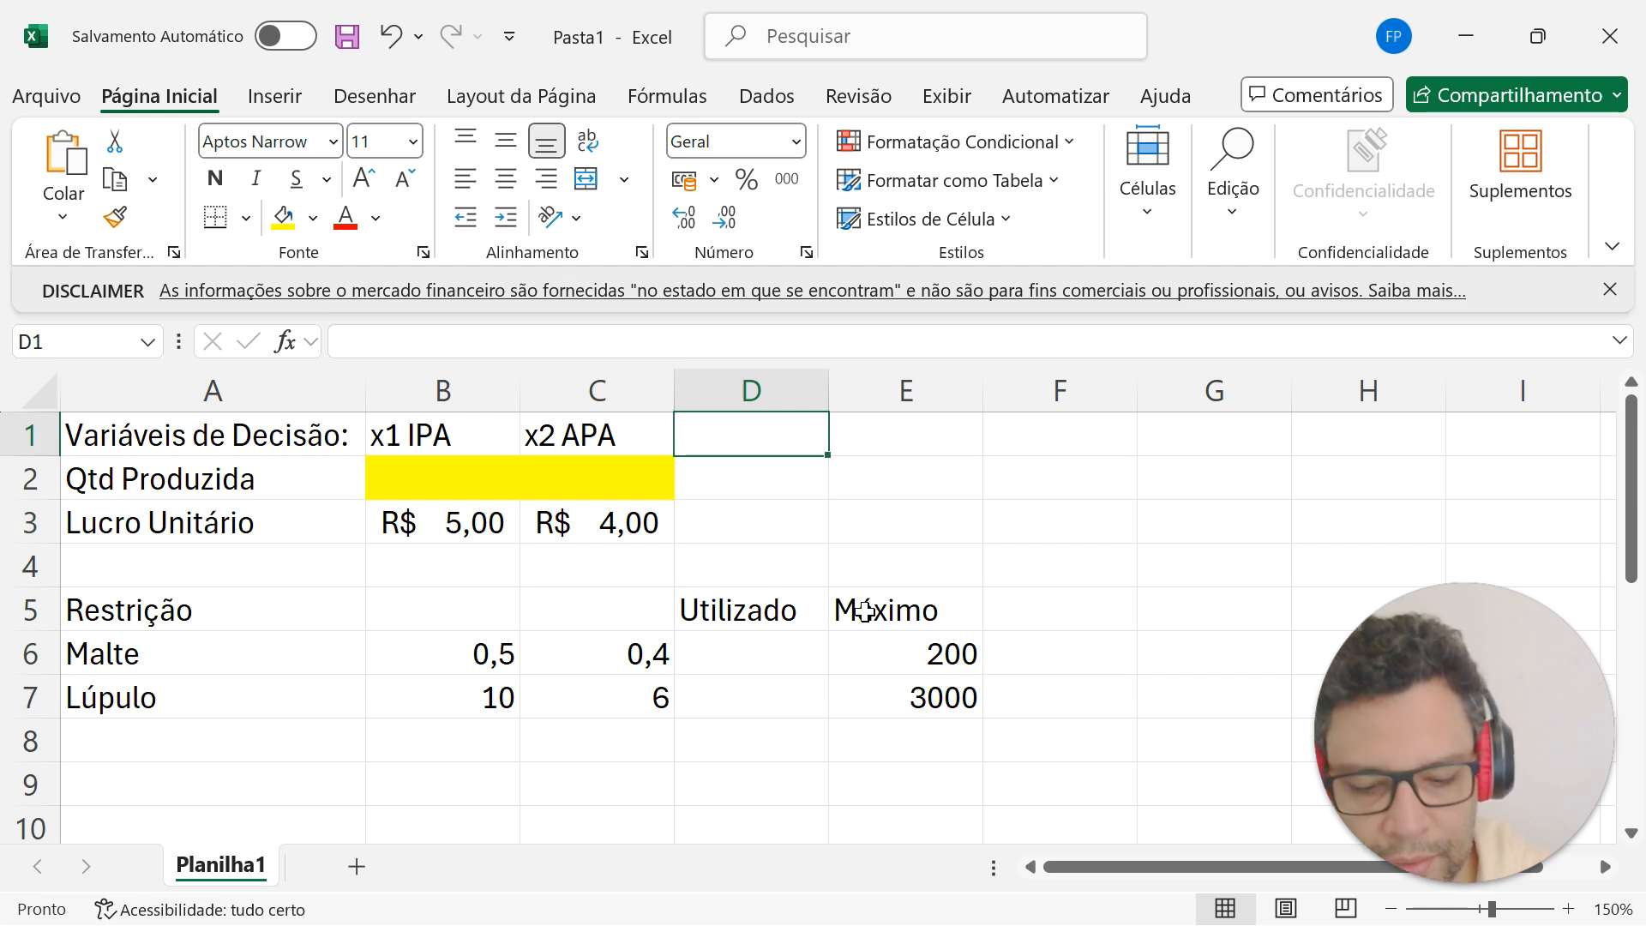
type("Total")
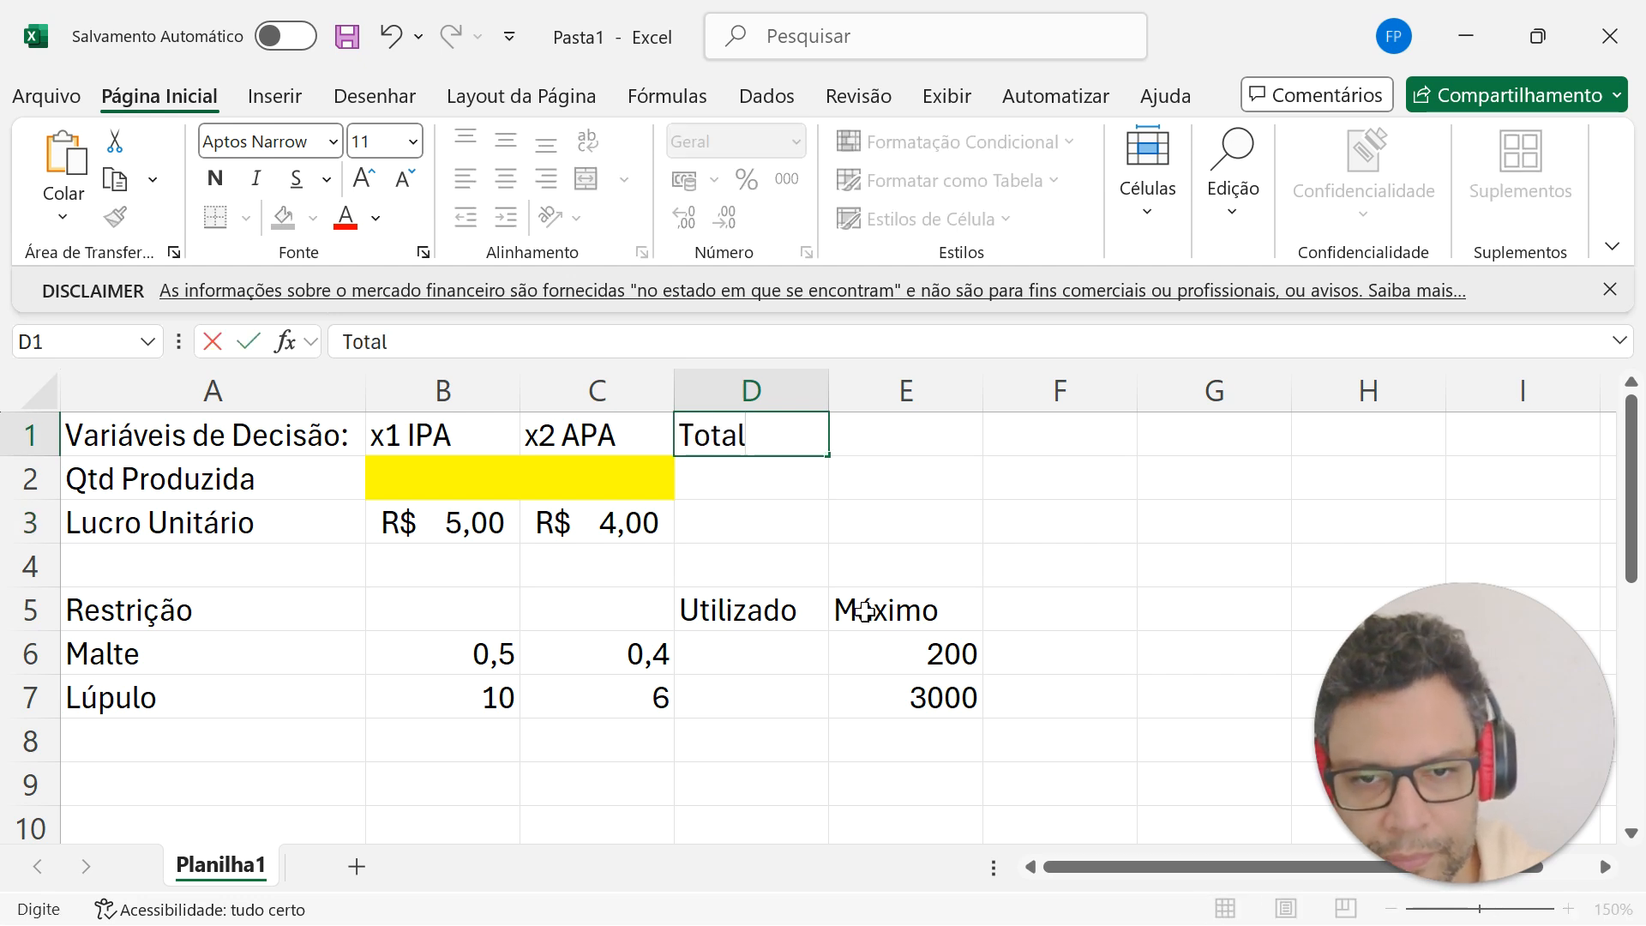
key("Return")
Dismiss the disclaimer message and begin a SOMARPRODUTO formula in cell D3 for the total profit.
key("Down")
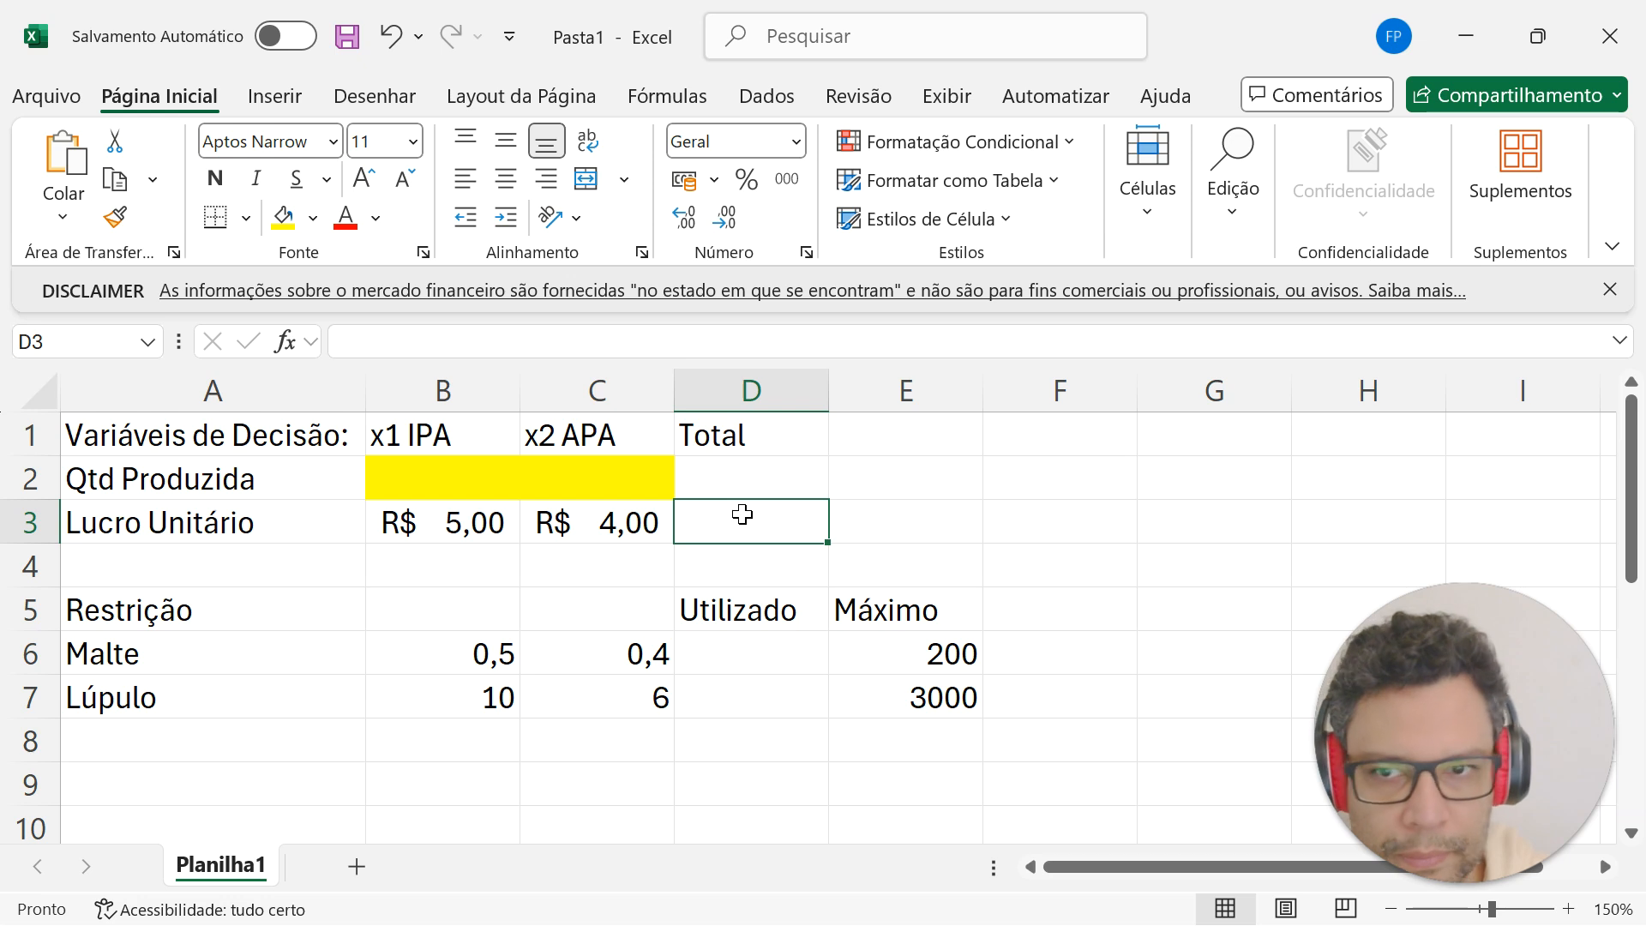
left_click(1610, 290)
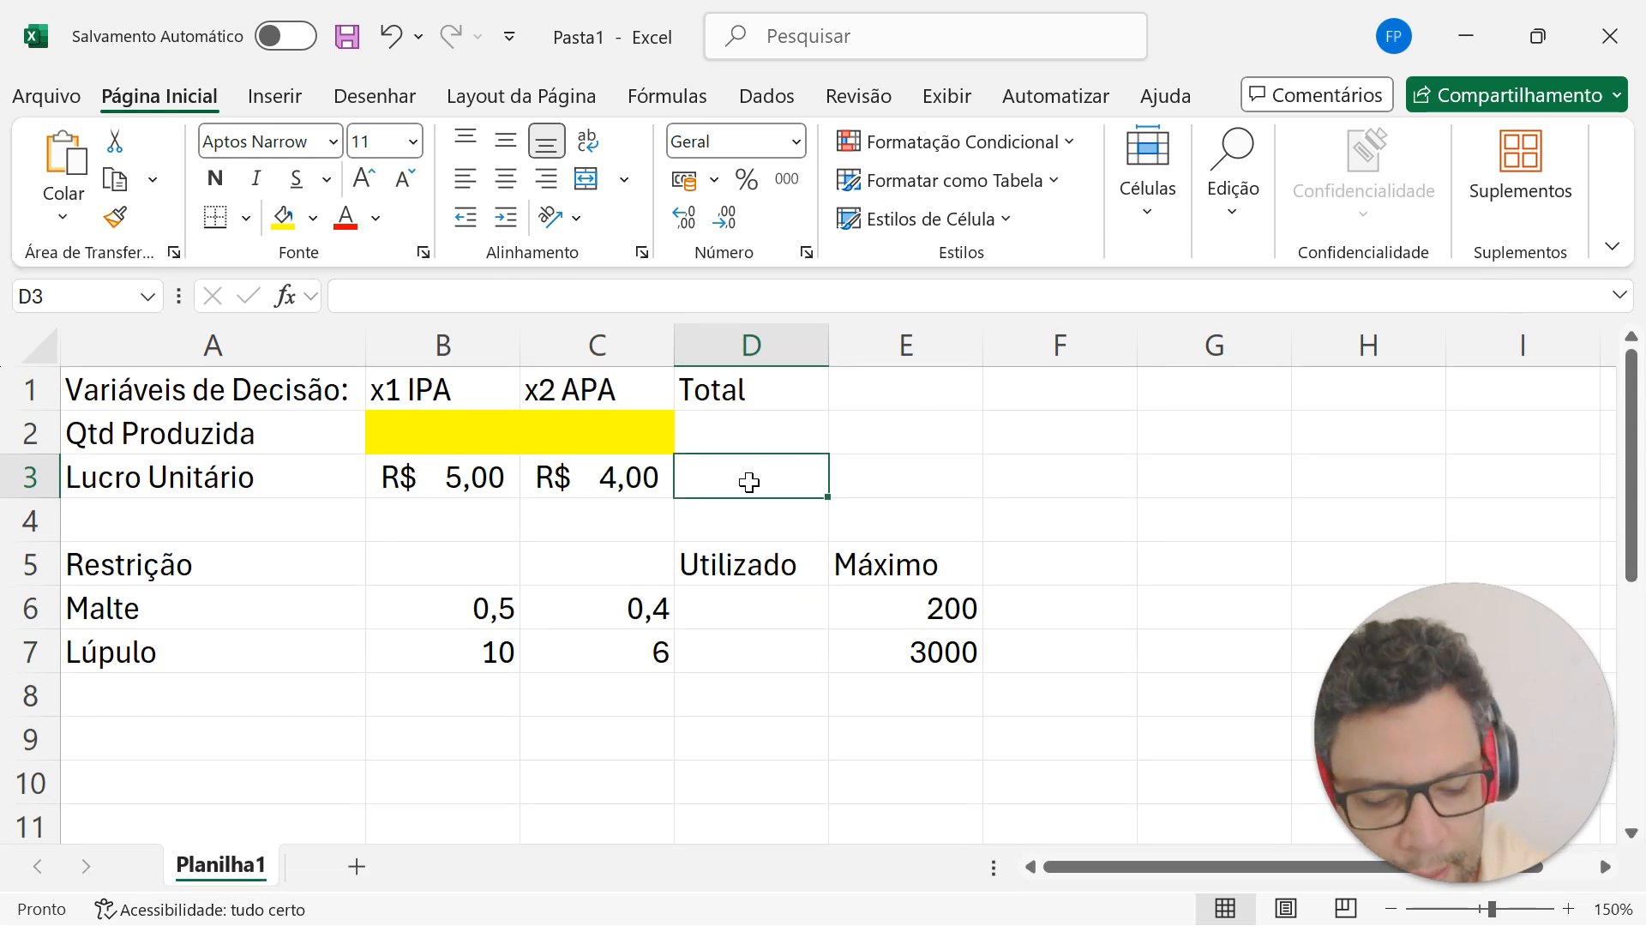
type("=")
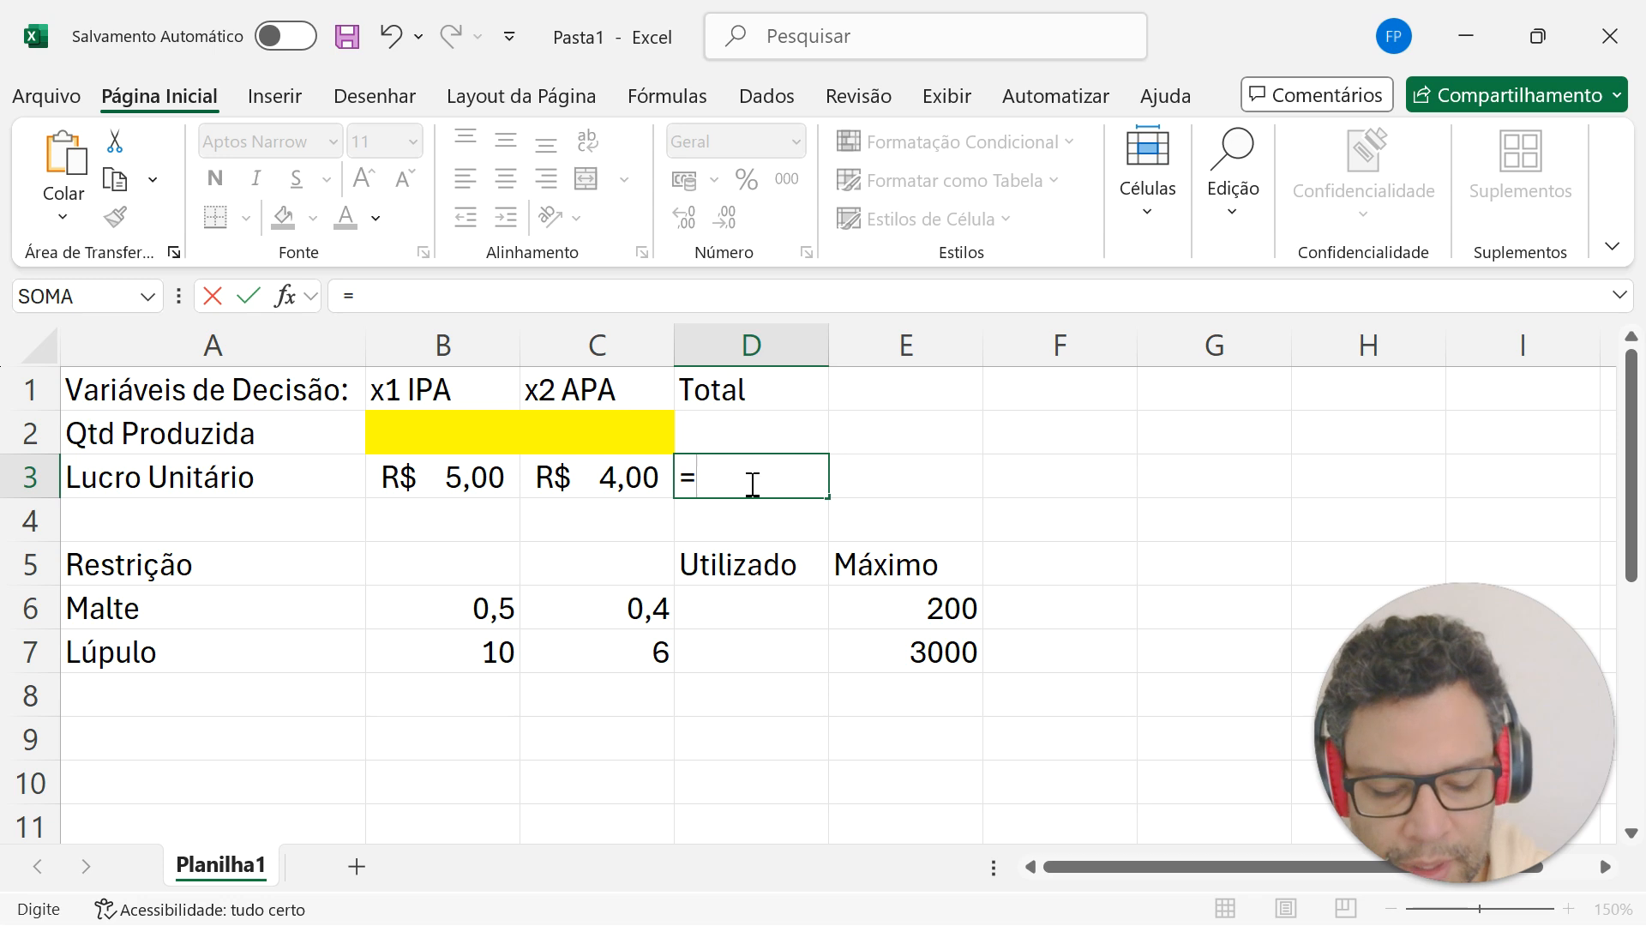
type("somar")
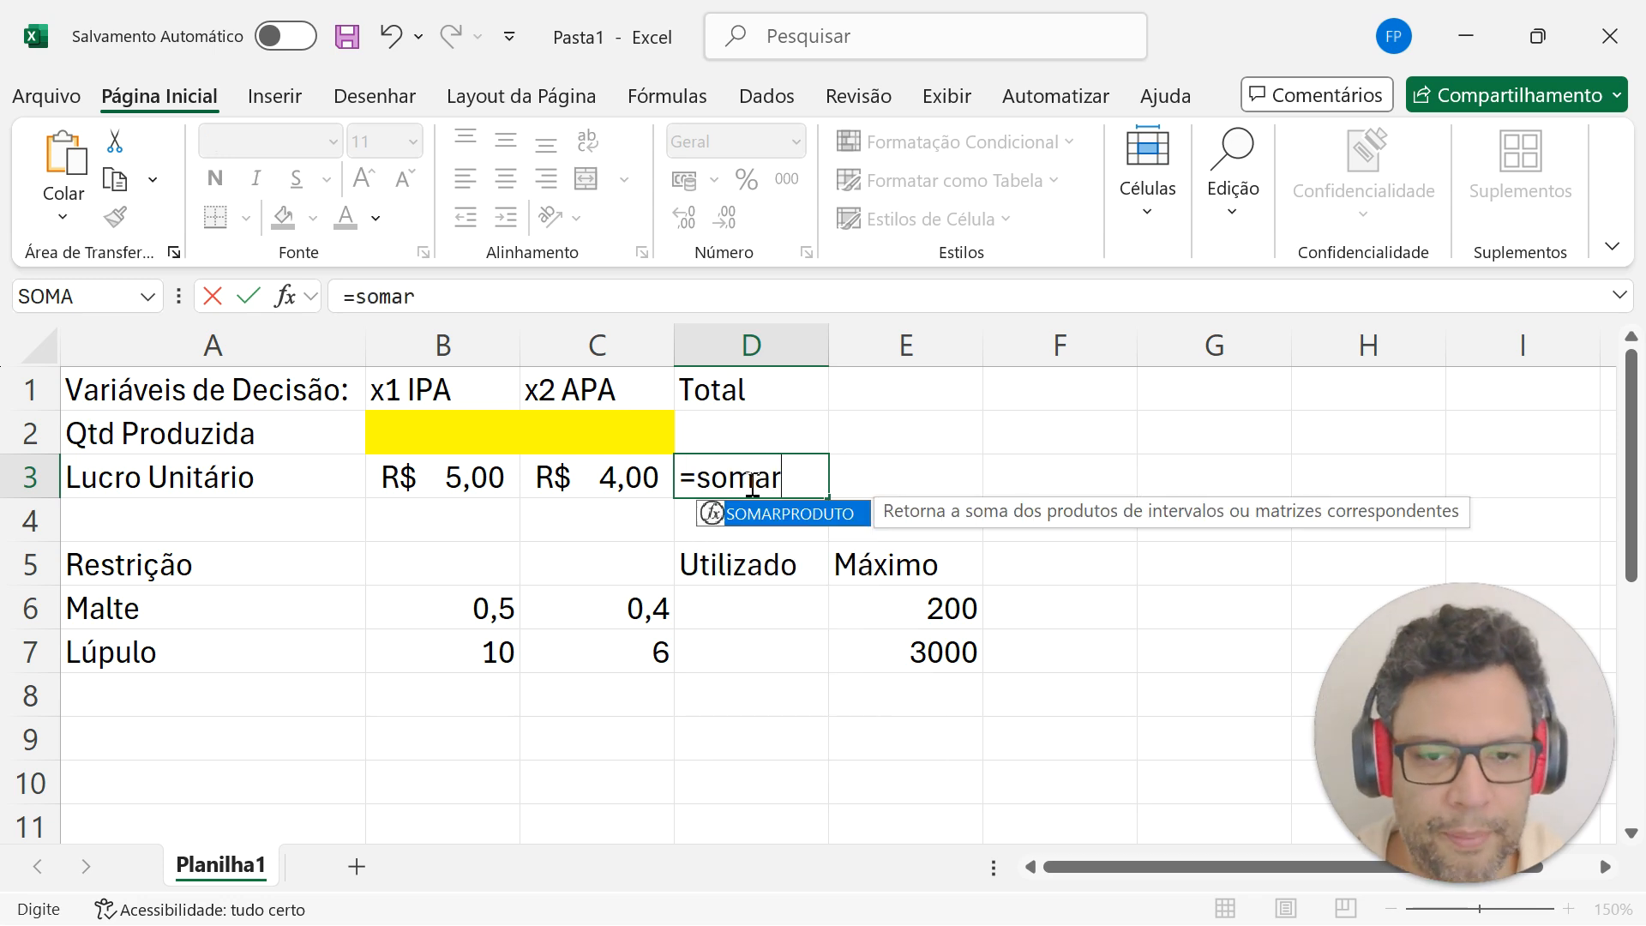
key("Tab")
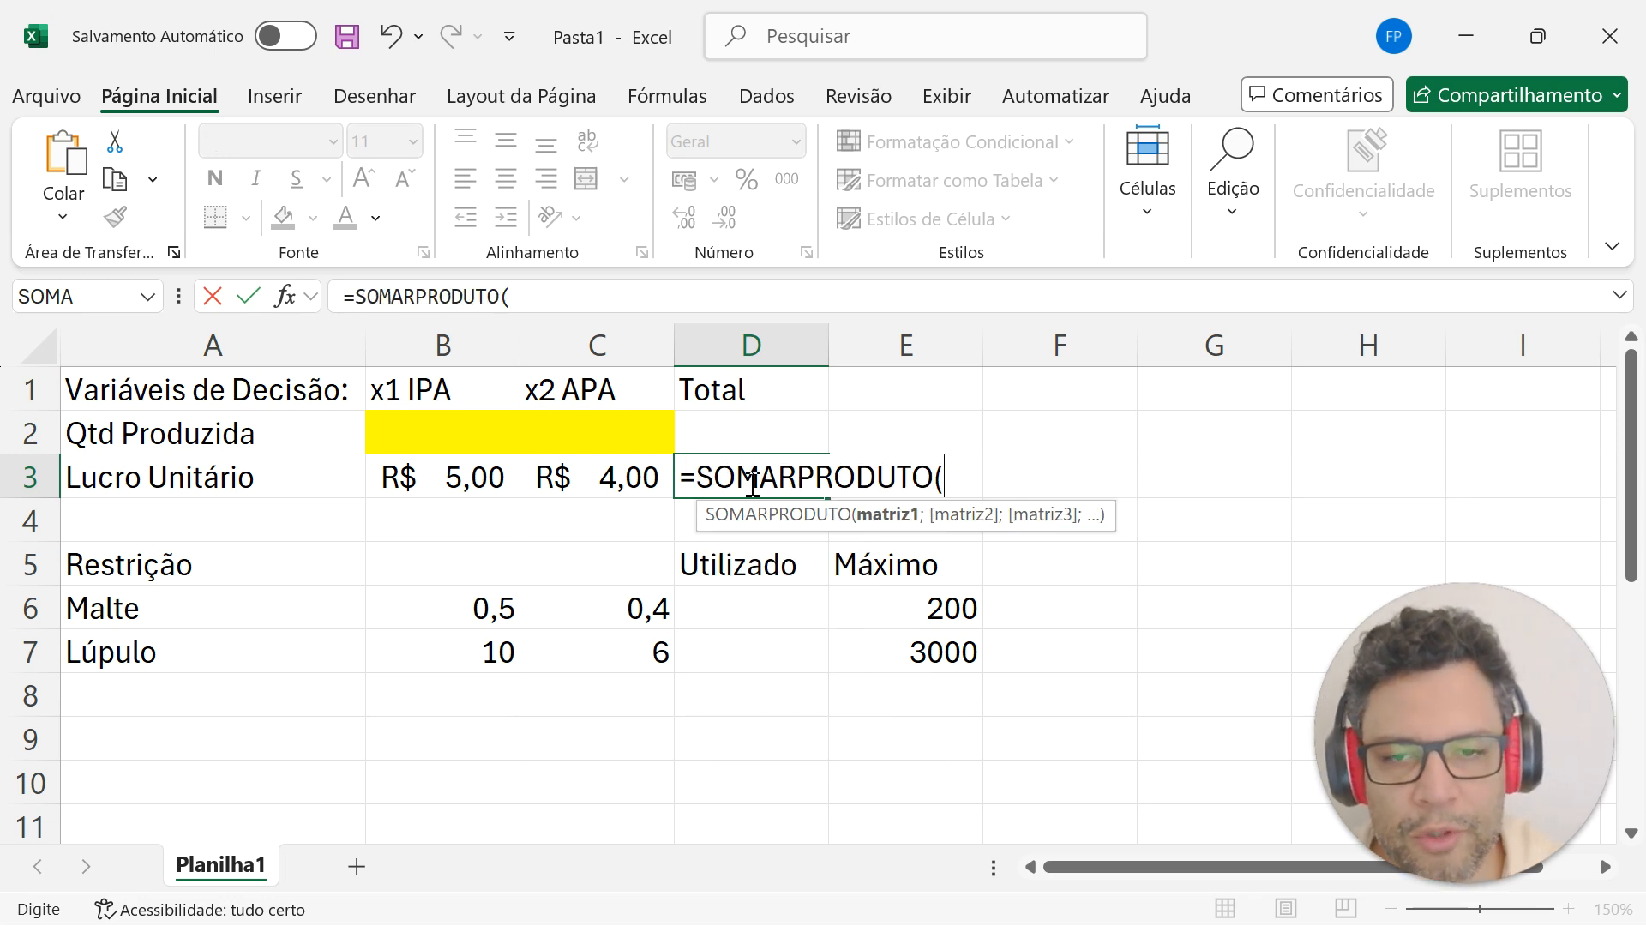
left_click(453, 438)
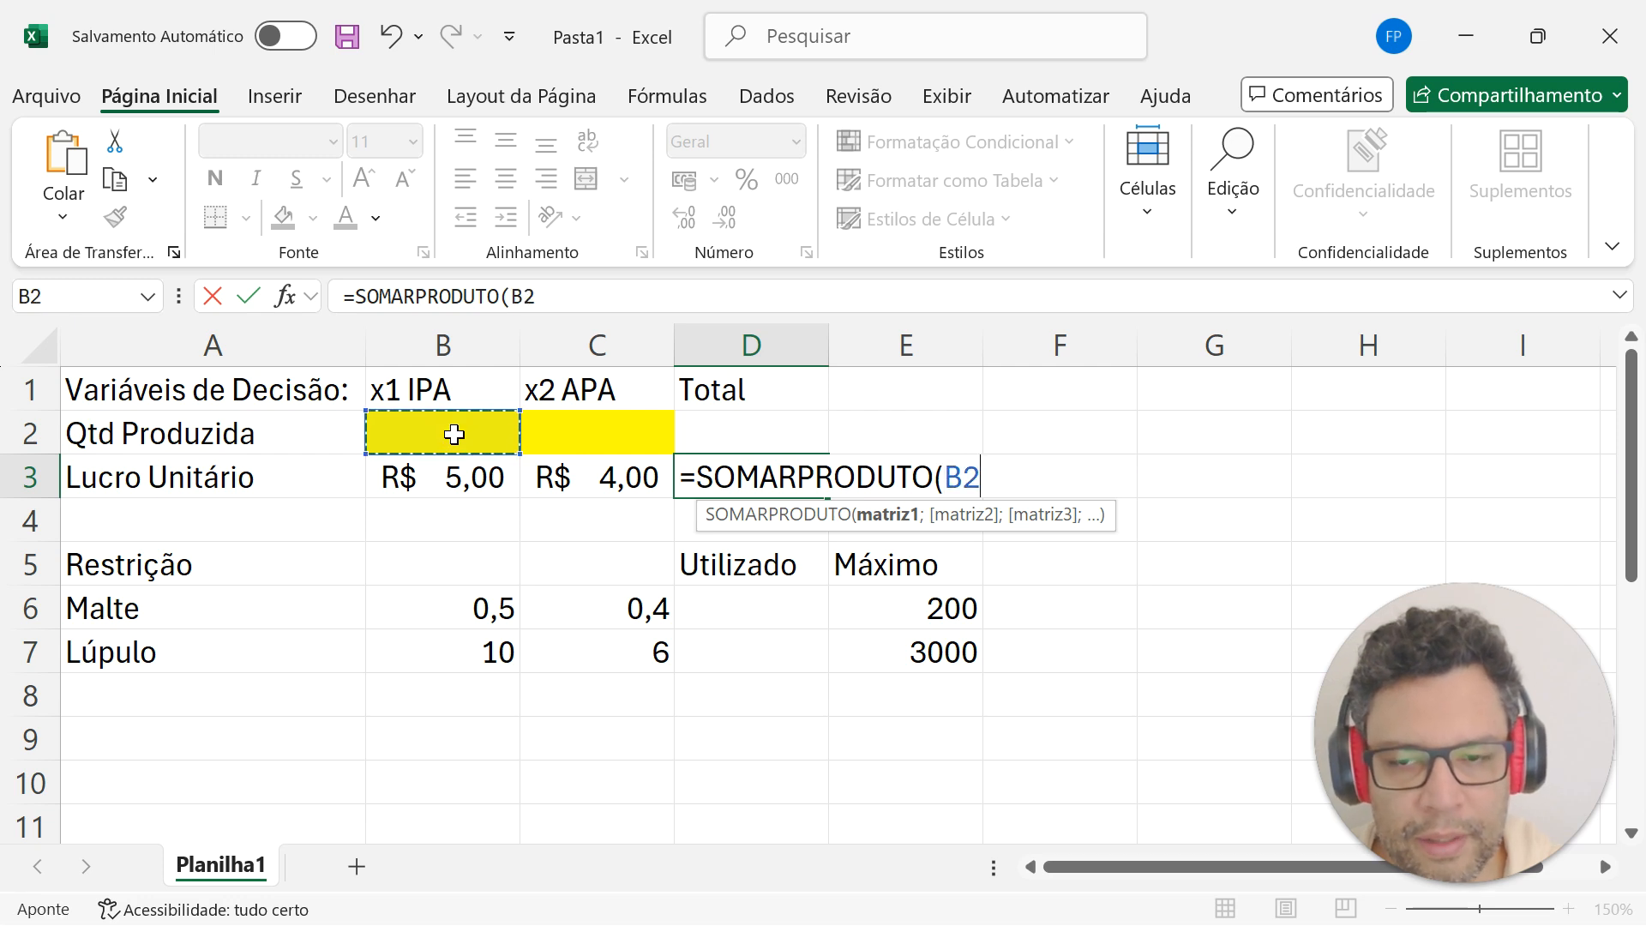
left_click(457, 480)
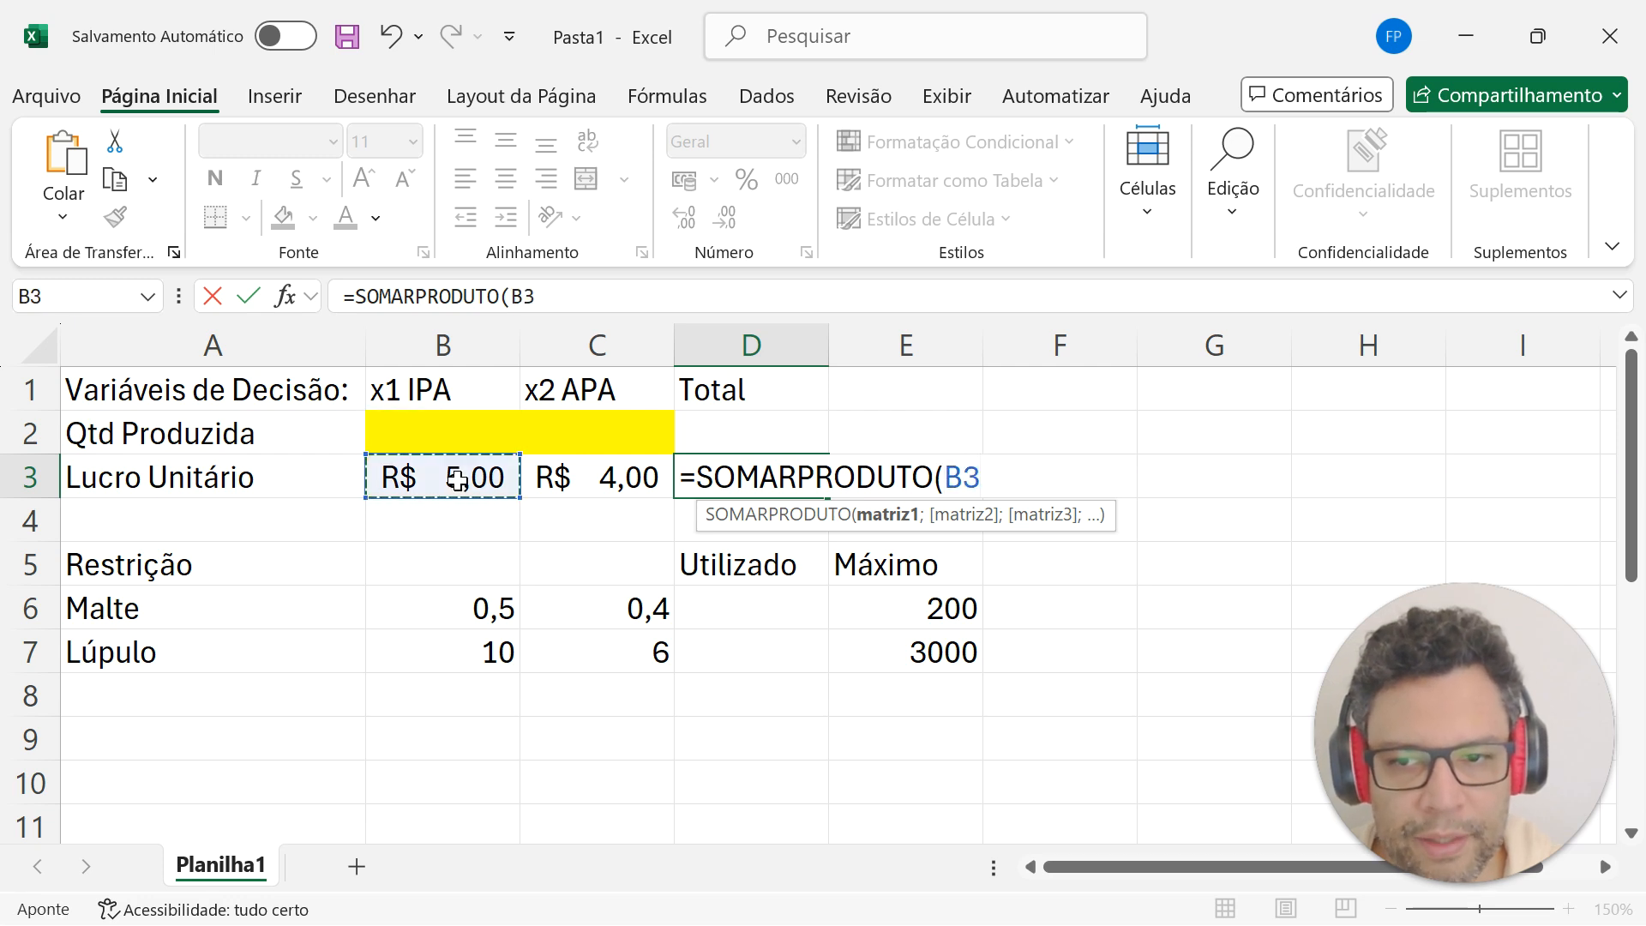
left_click(553, 433)
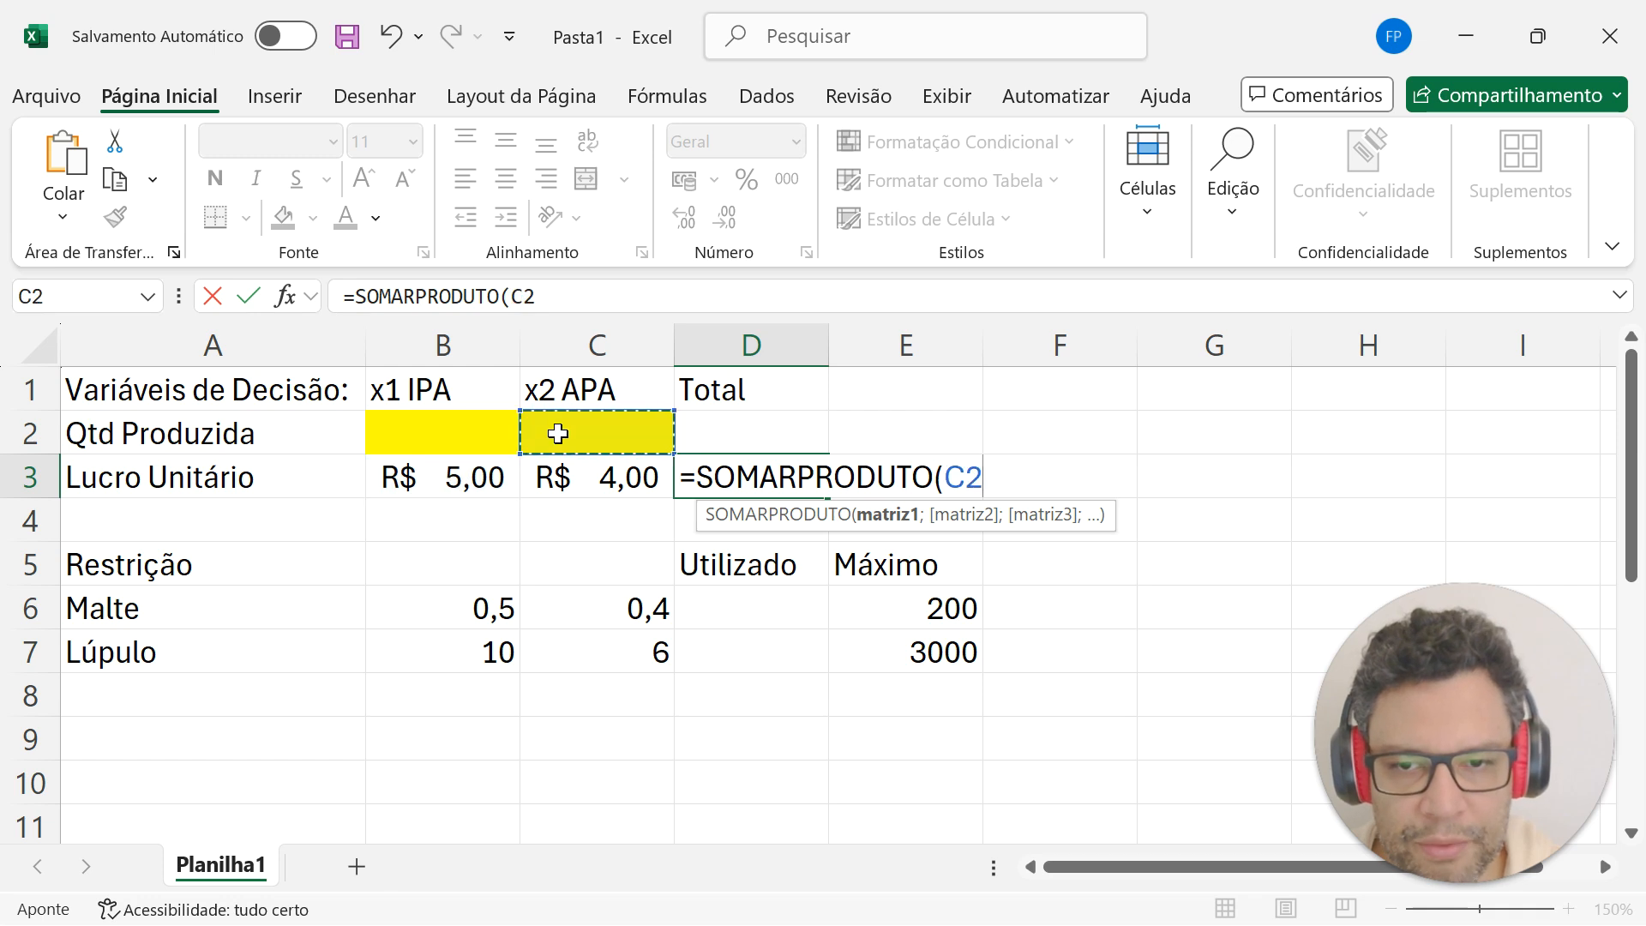
left_click(611, 482)
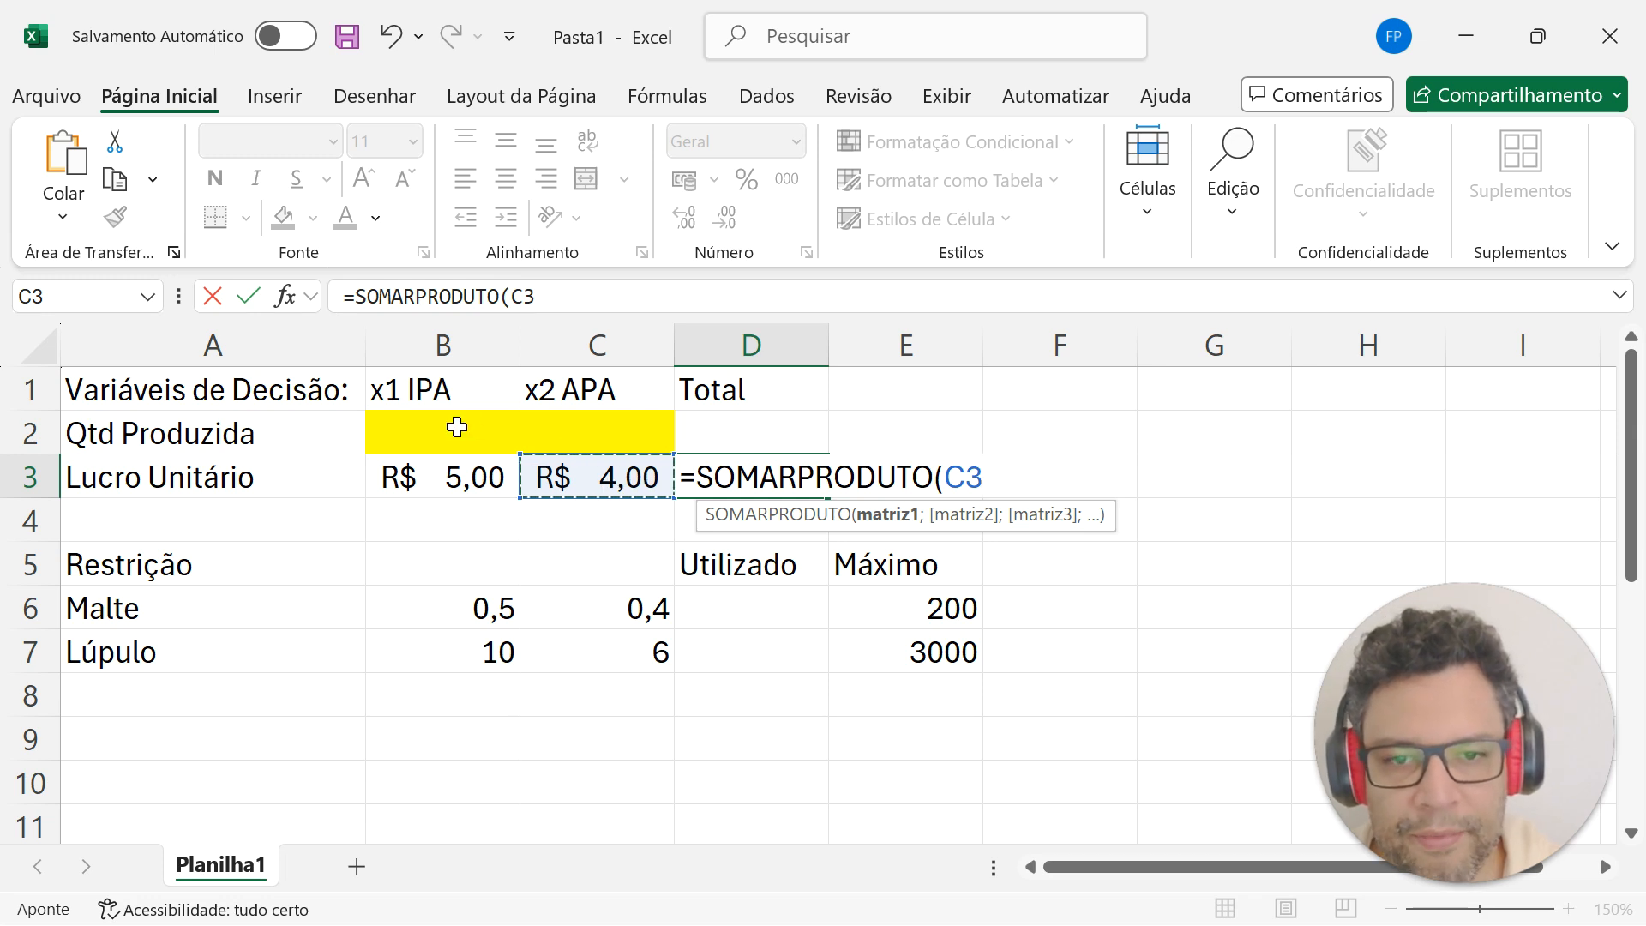
Complete the total profit formula in D3 with the quantities B2:C2 and the unit profits B3:C3.
left_click_drag(456, 426, 570, 435)
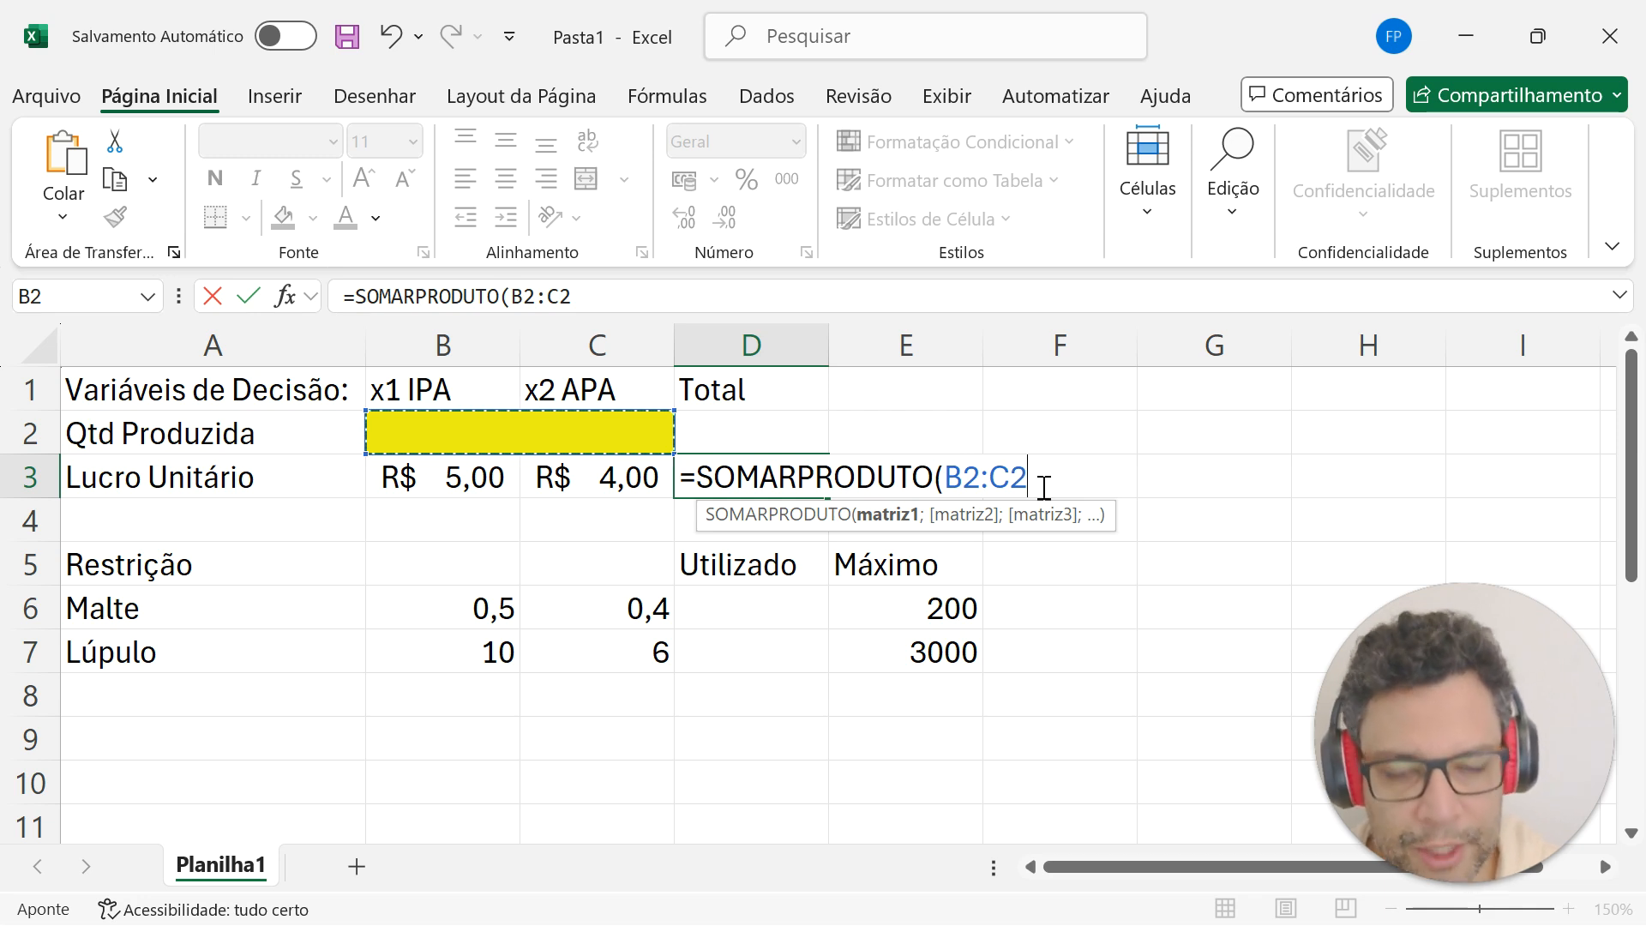
type(";")
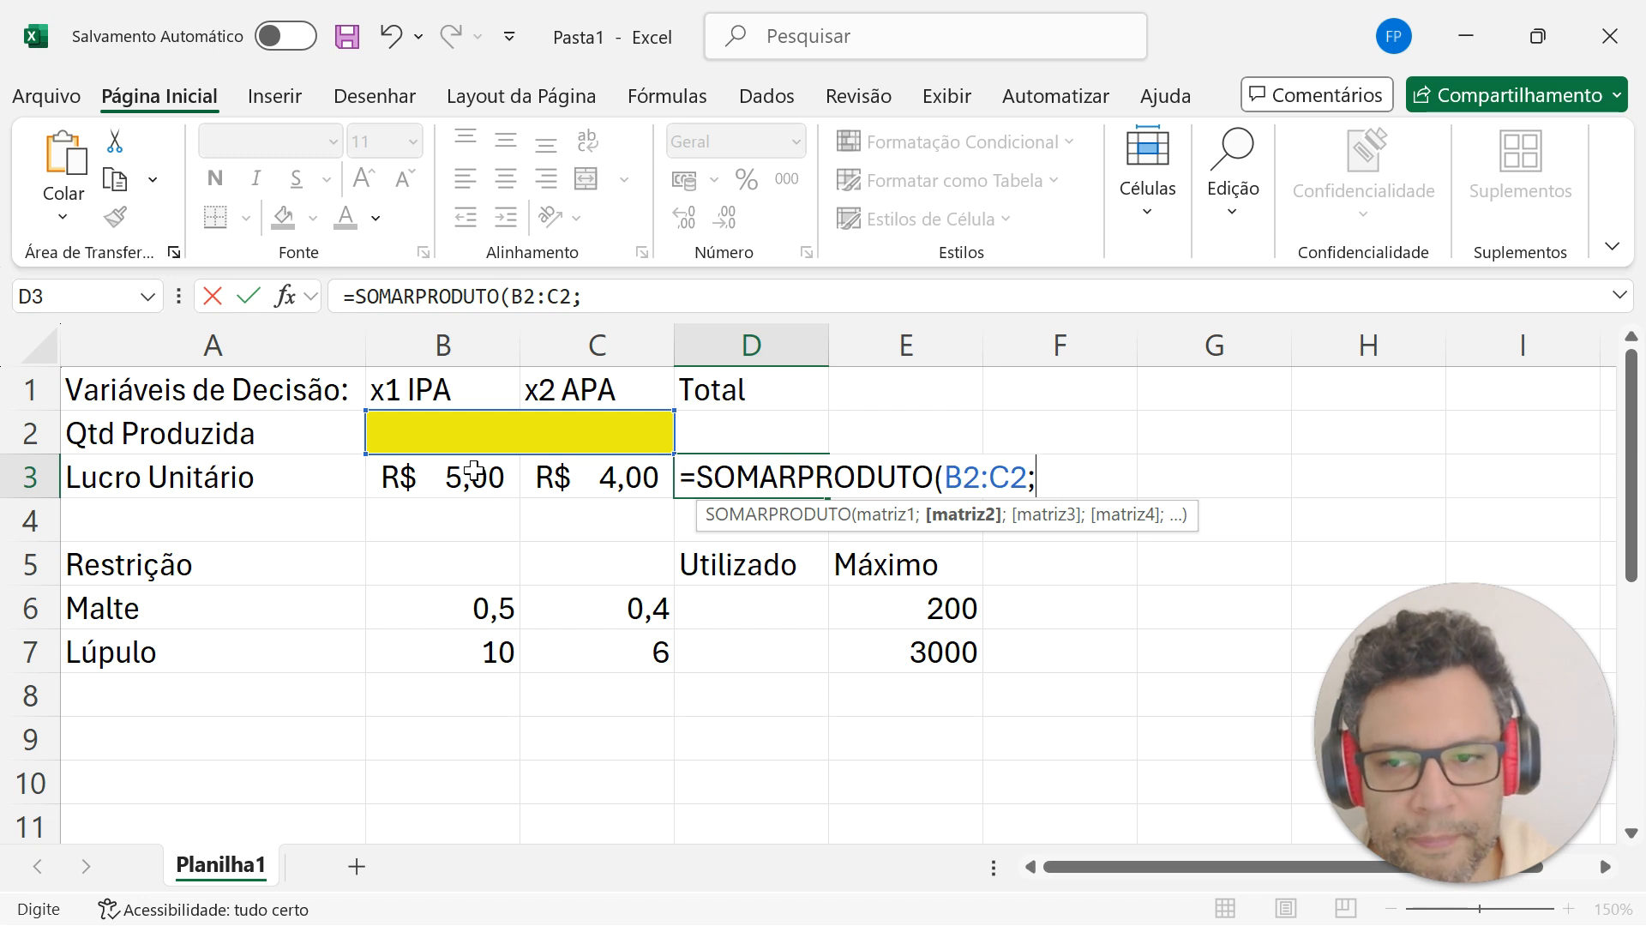
left_click_drag(474, 472, 543, 474)
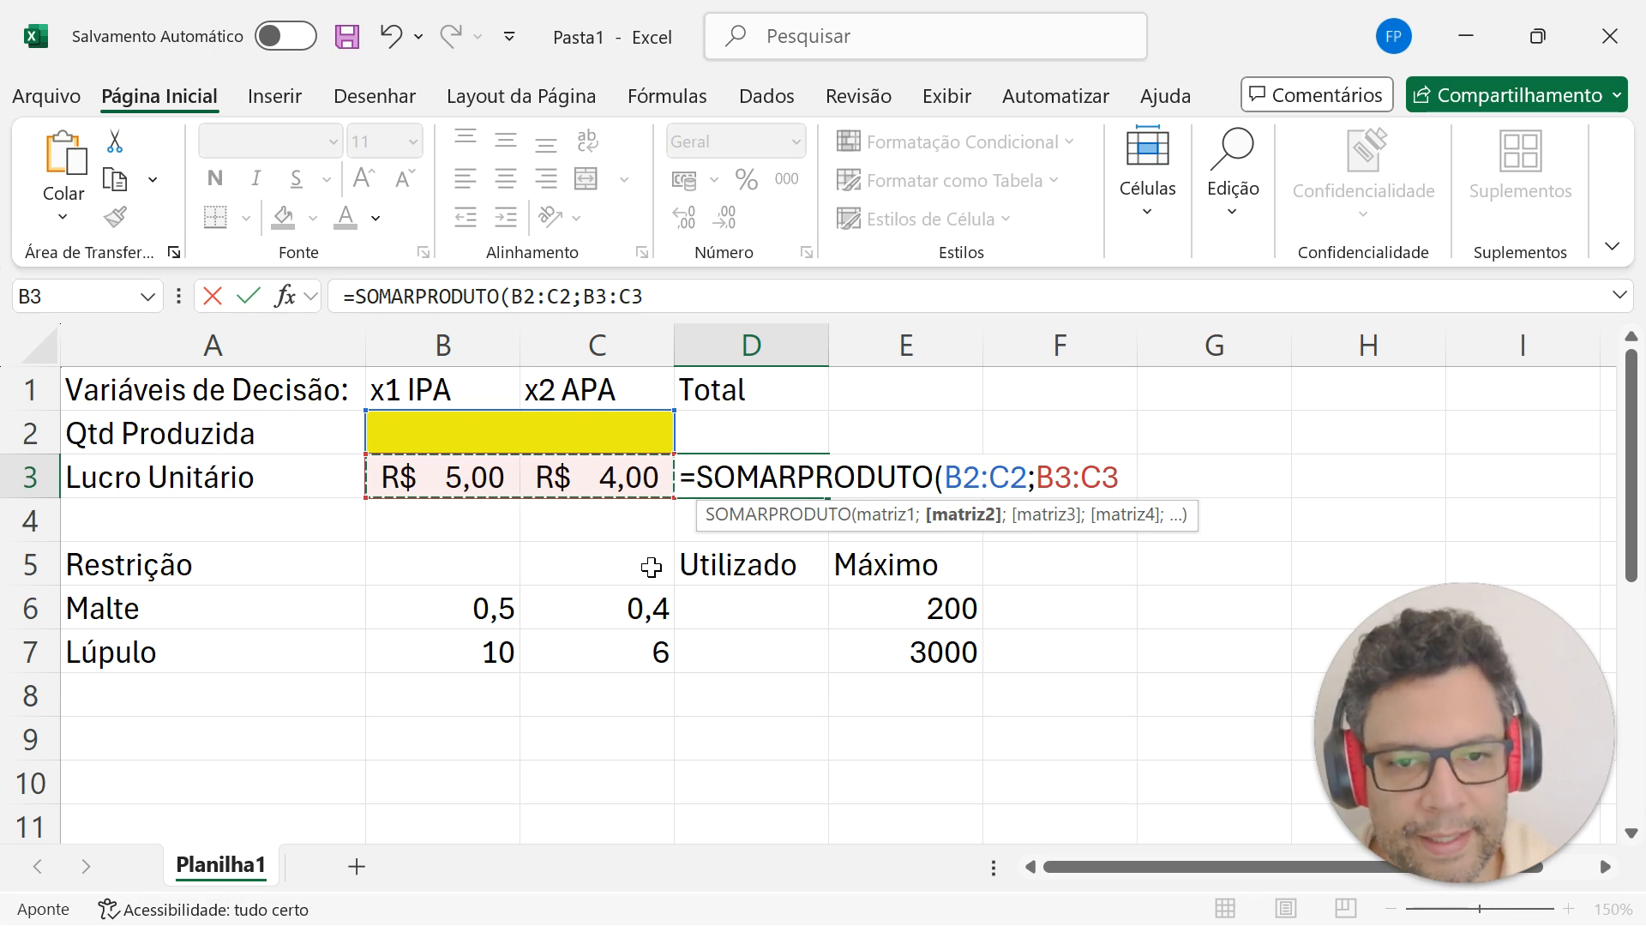
key("Return")
Enter a test quantity of 1 for IPA in cell B2.
key("Up")
key("Left")
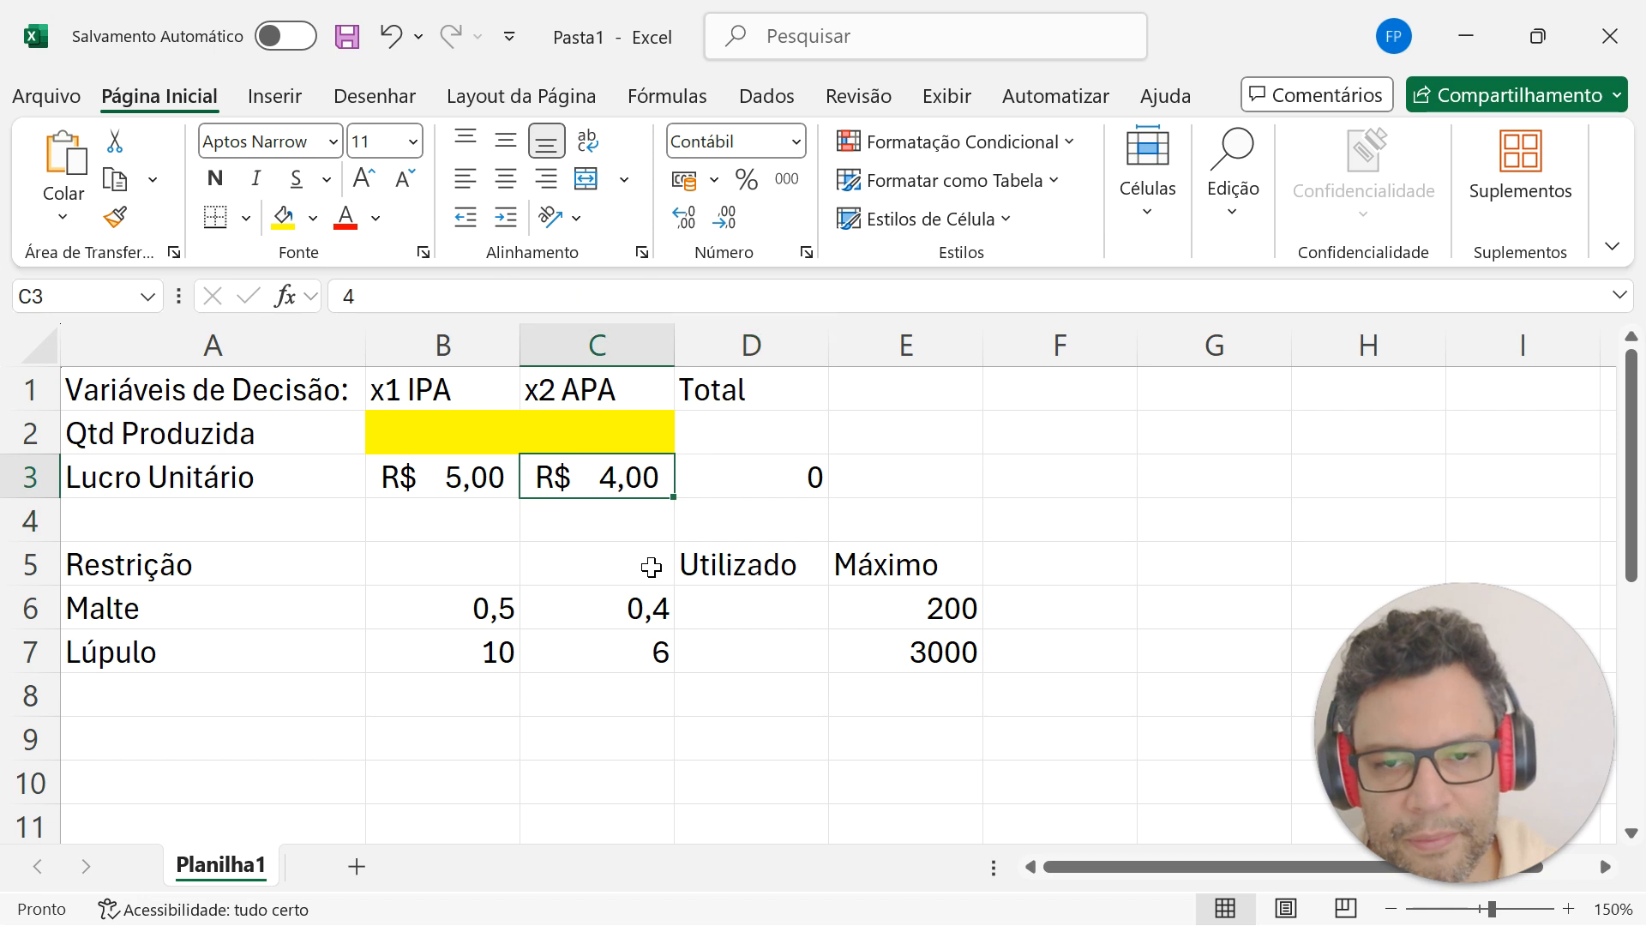
key("Up")
key("Left")
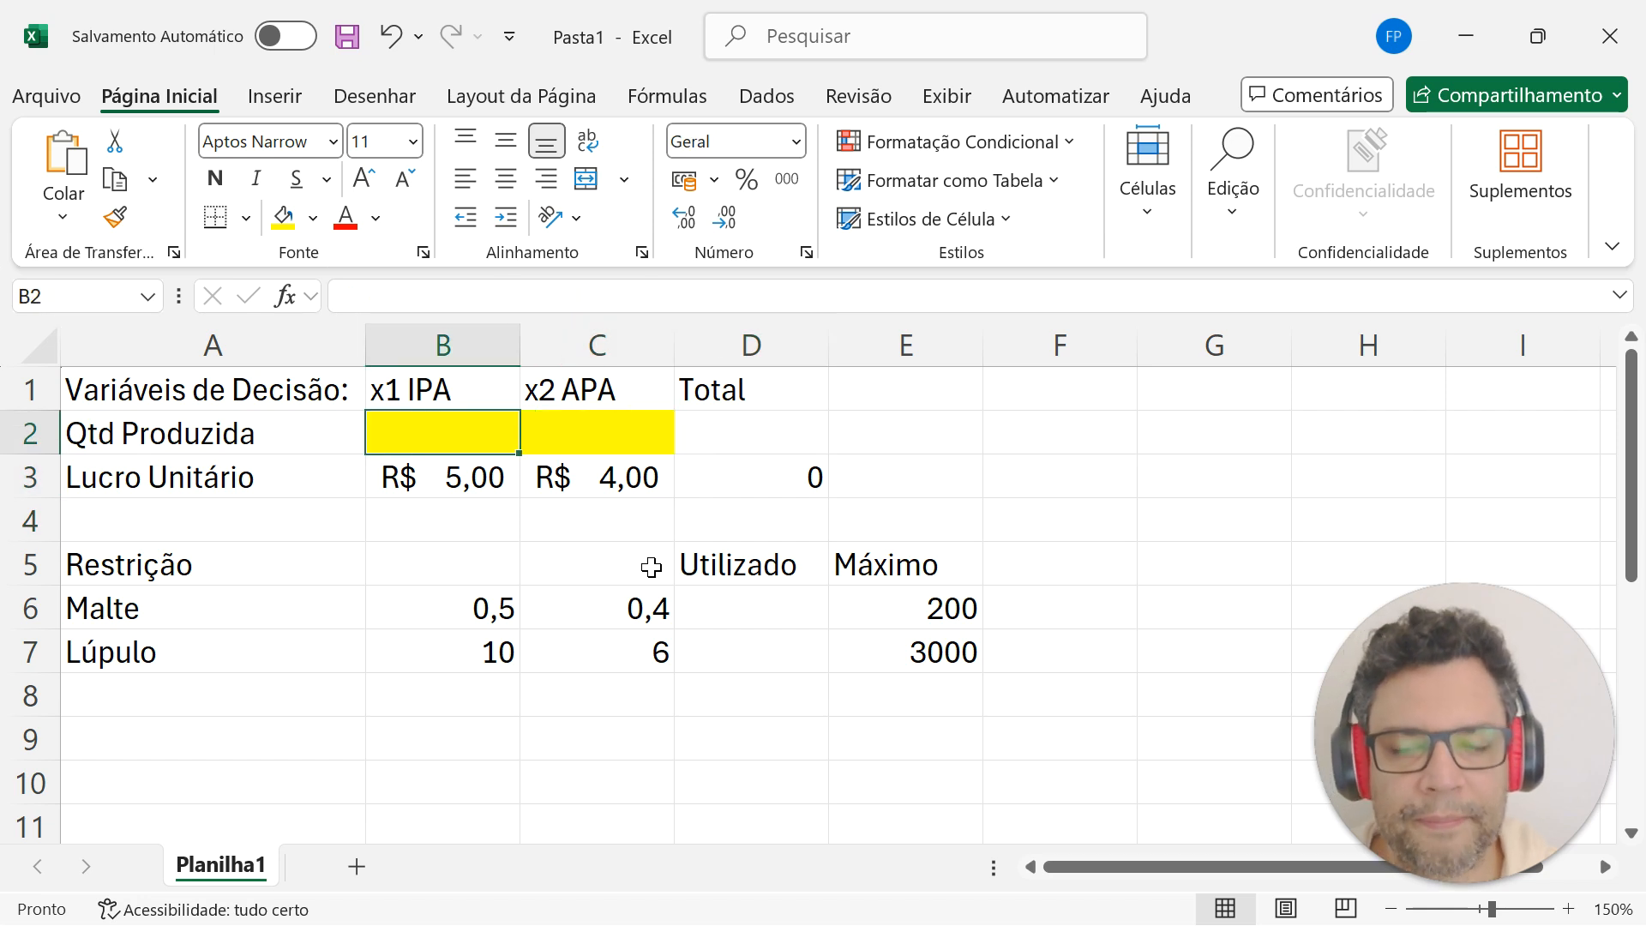
type("1")
key("Tab")
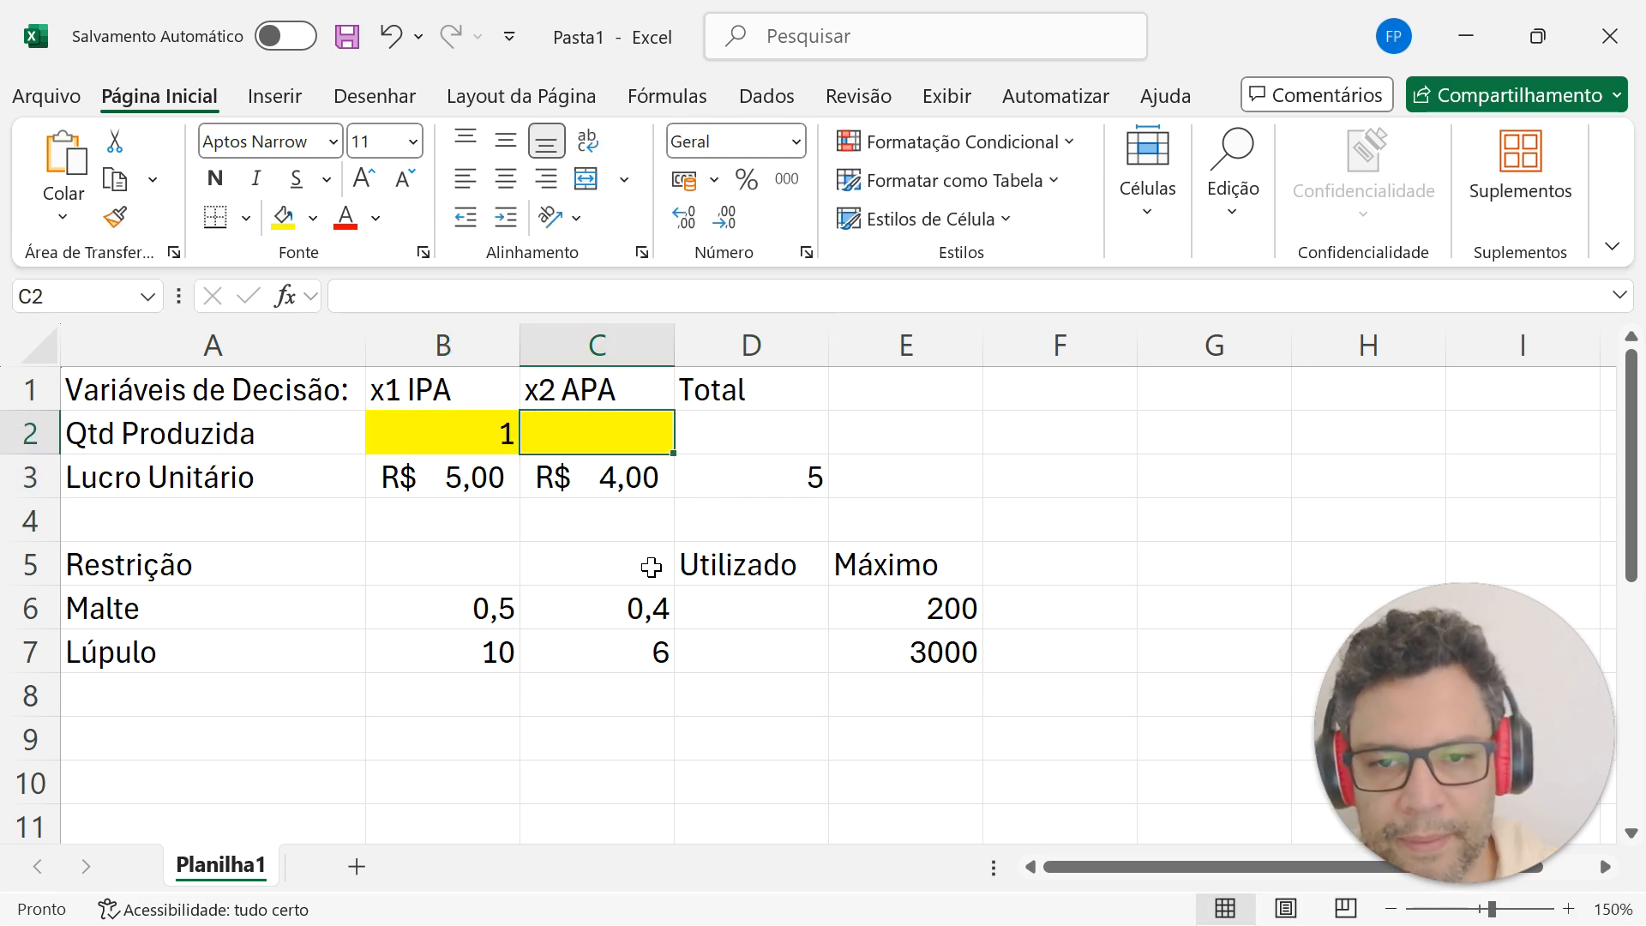
Format the total profit in cell D3 with the R$ accounting format and return to IPA's quantity cell.
key("Down")
key("Right")
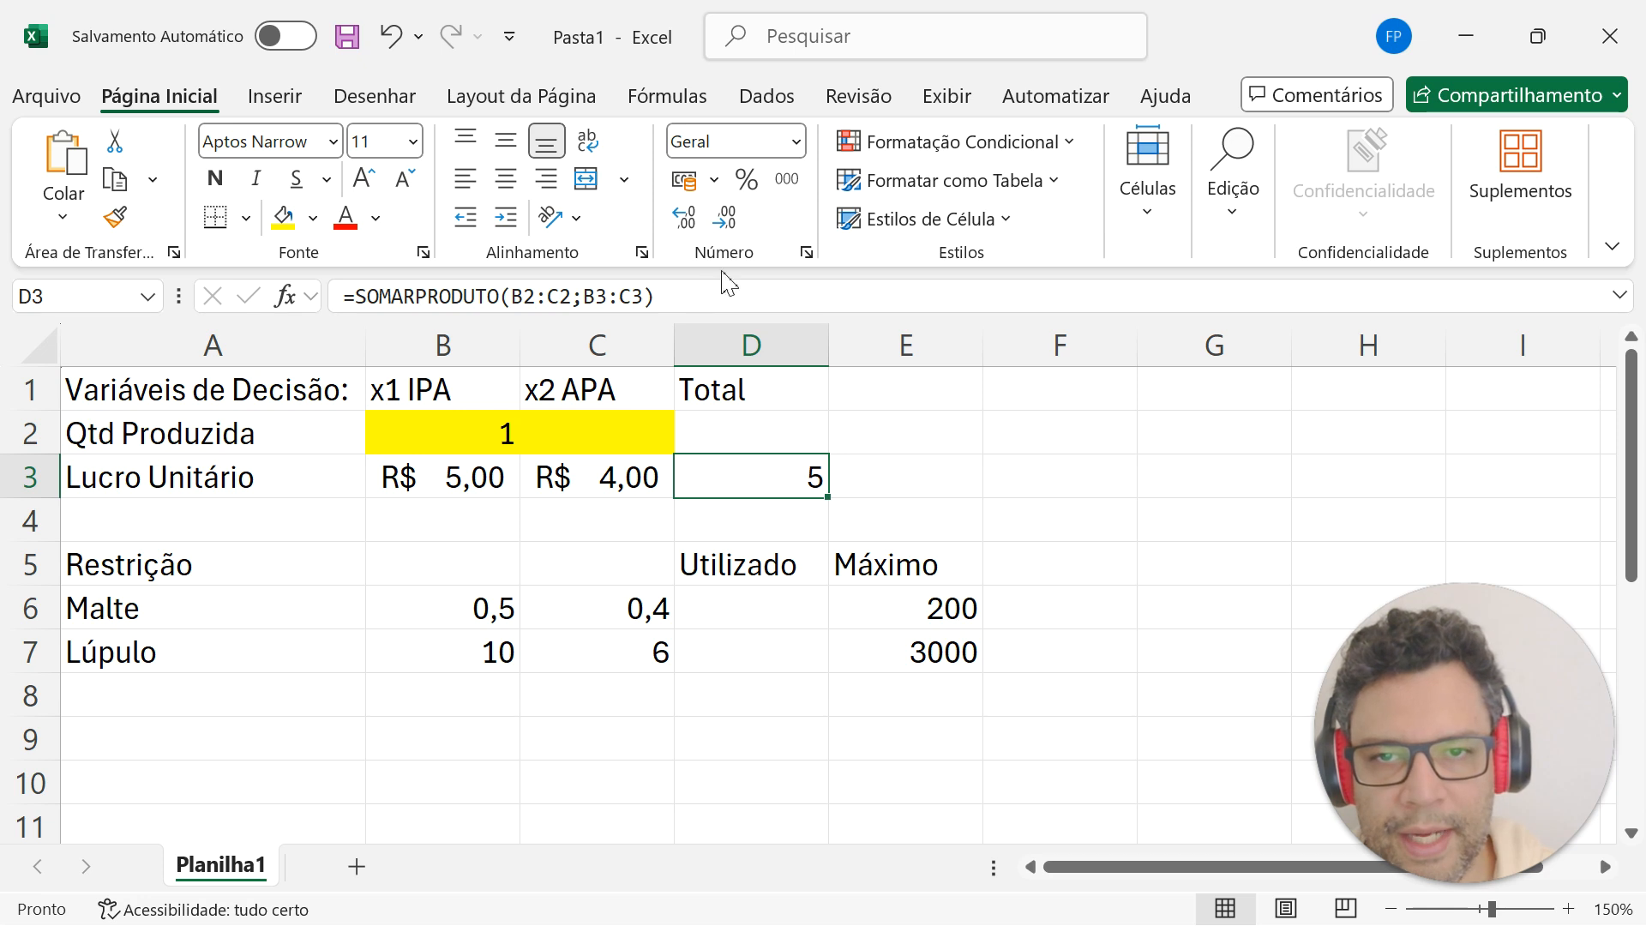
left_click(685, 181)
left_click(461, 437)
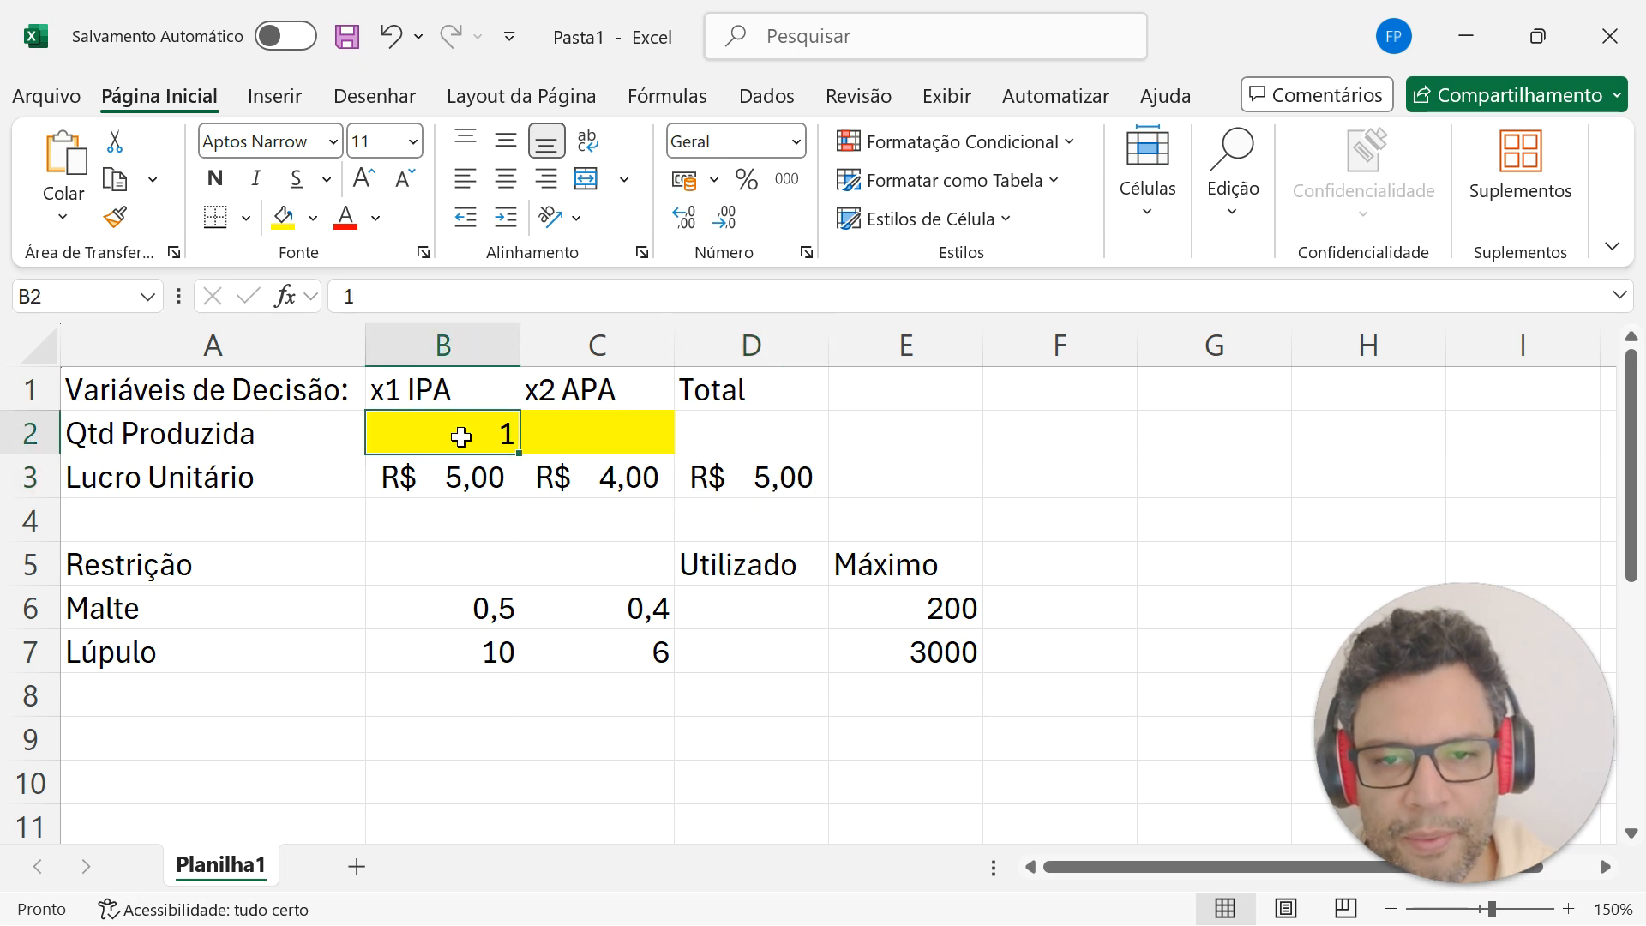
Try a test quantity of 2 for IPA, and test quantities of 5 for both IPA and APA in B2:C2.
type("2")
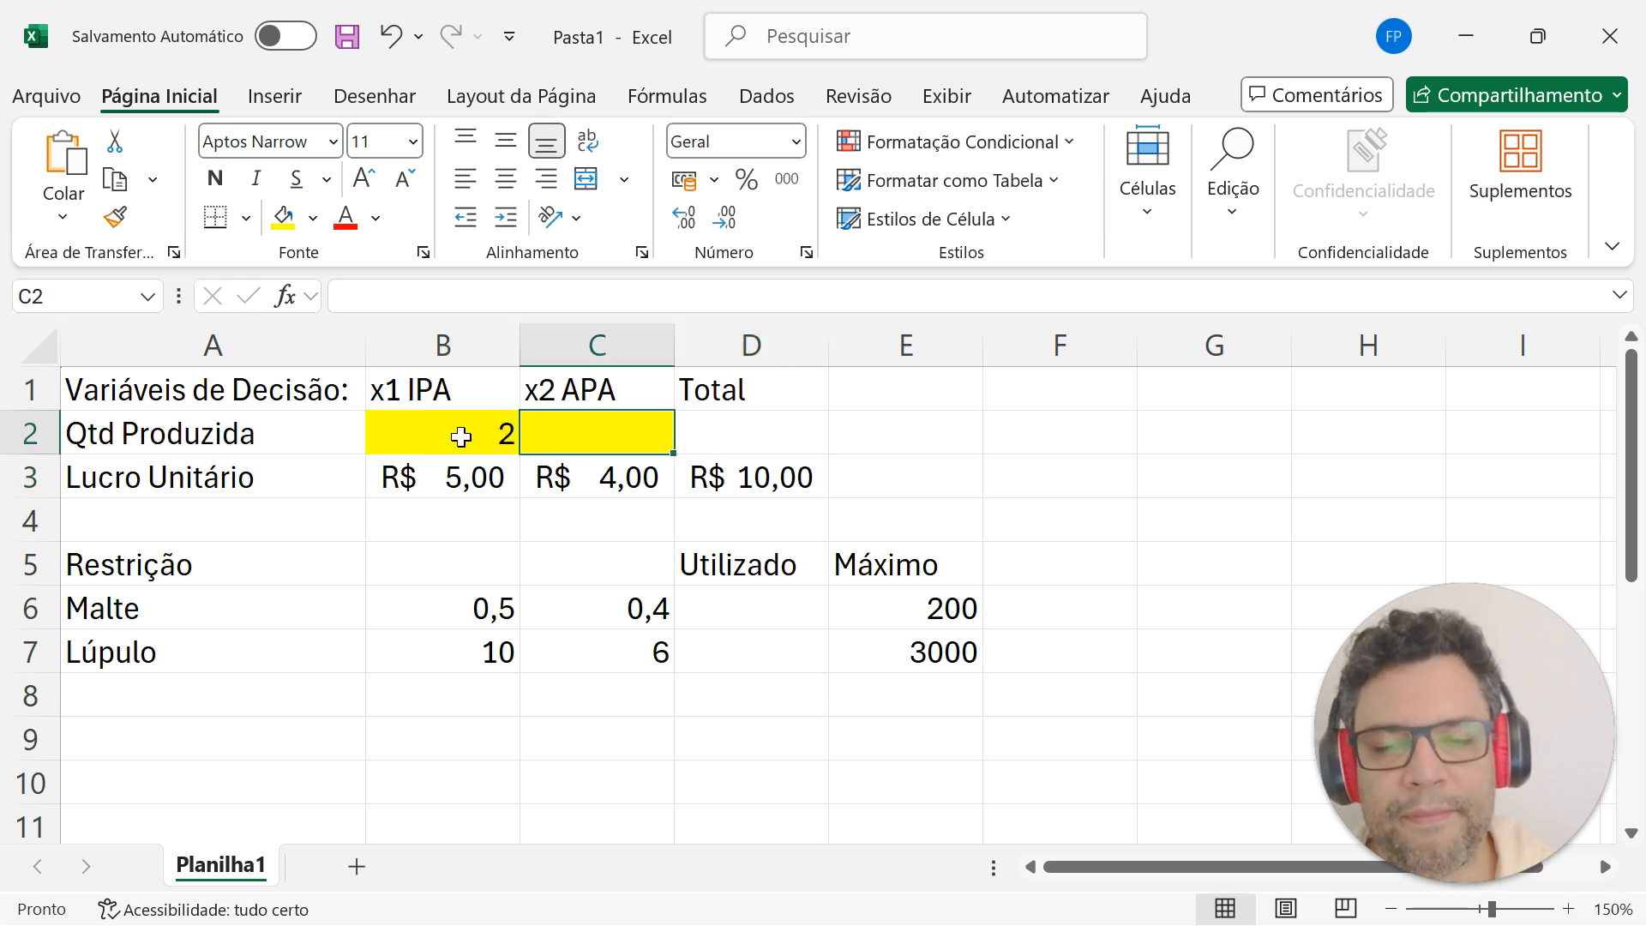
left_click(462, 438)
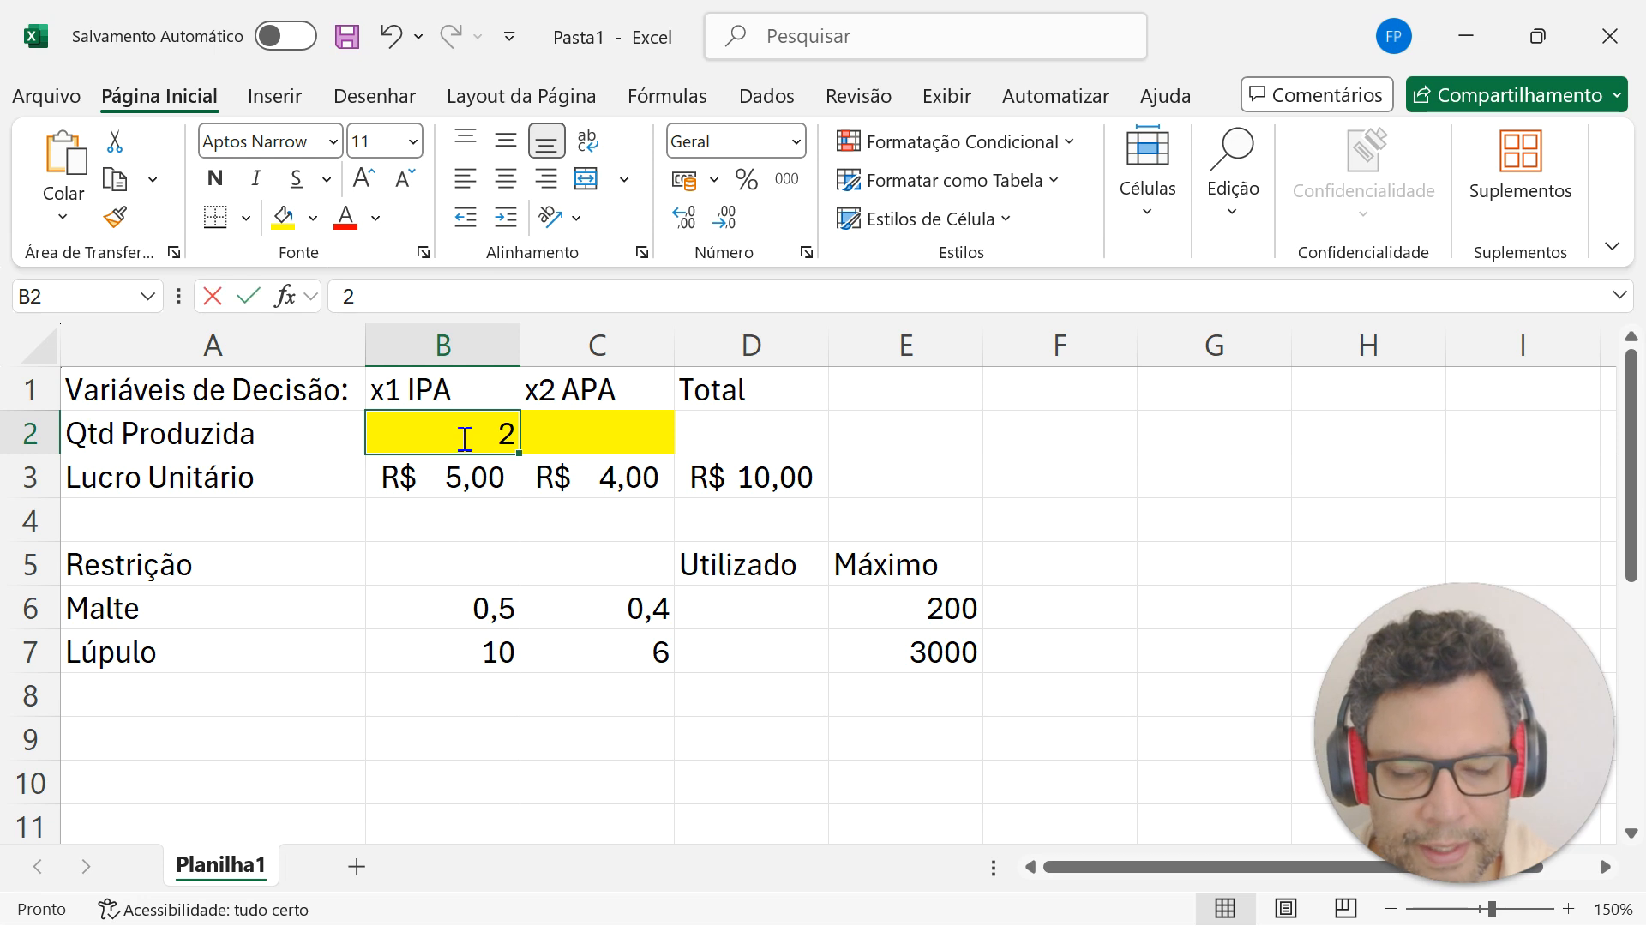
type("5")
key("Right")
type("5")
key("Return")
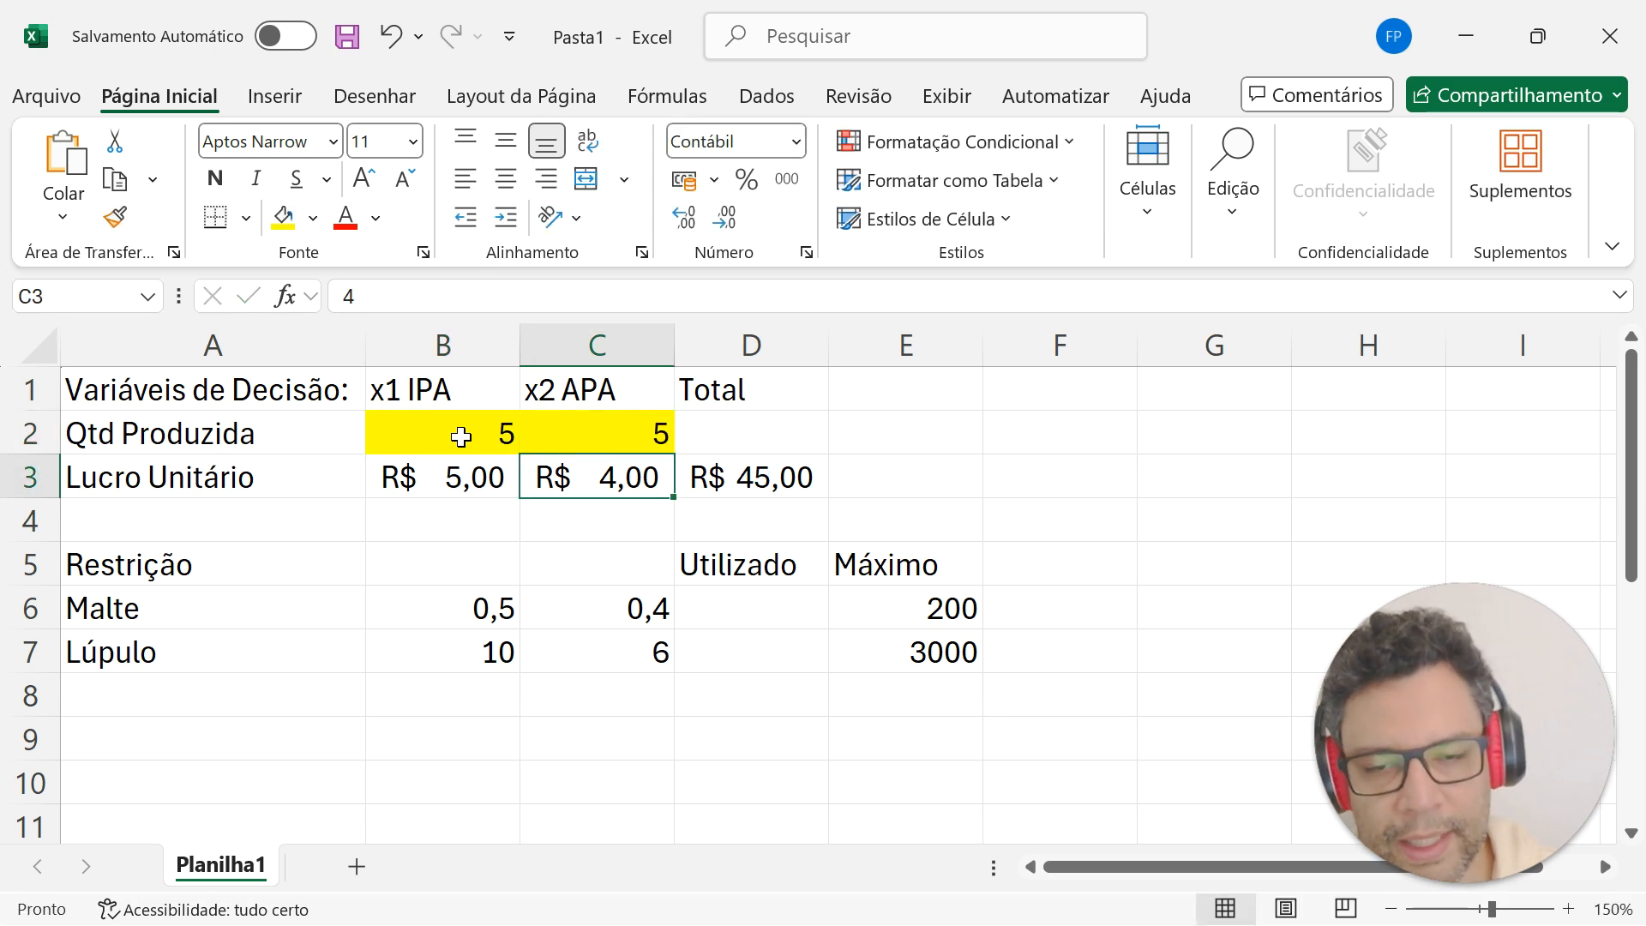
key("Up")
key("Down")
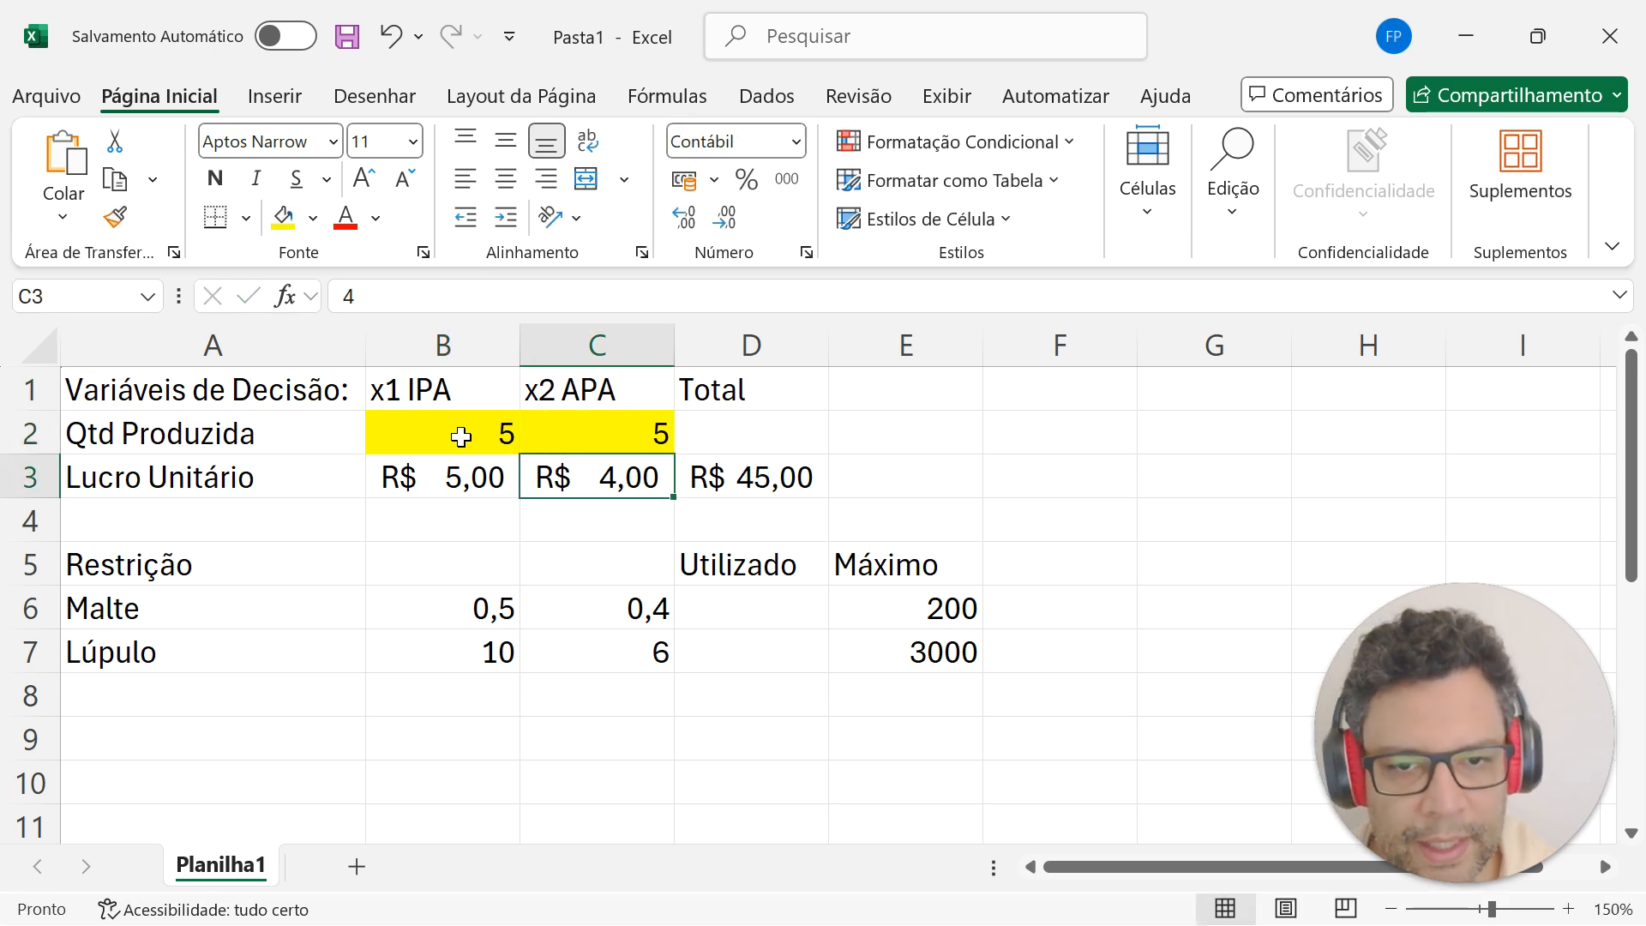
key("Right")
key("Up")
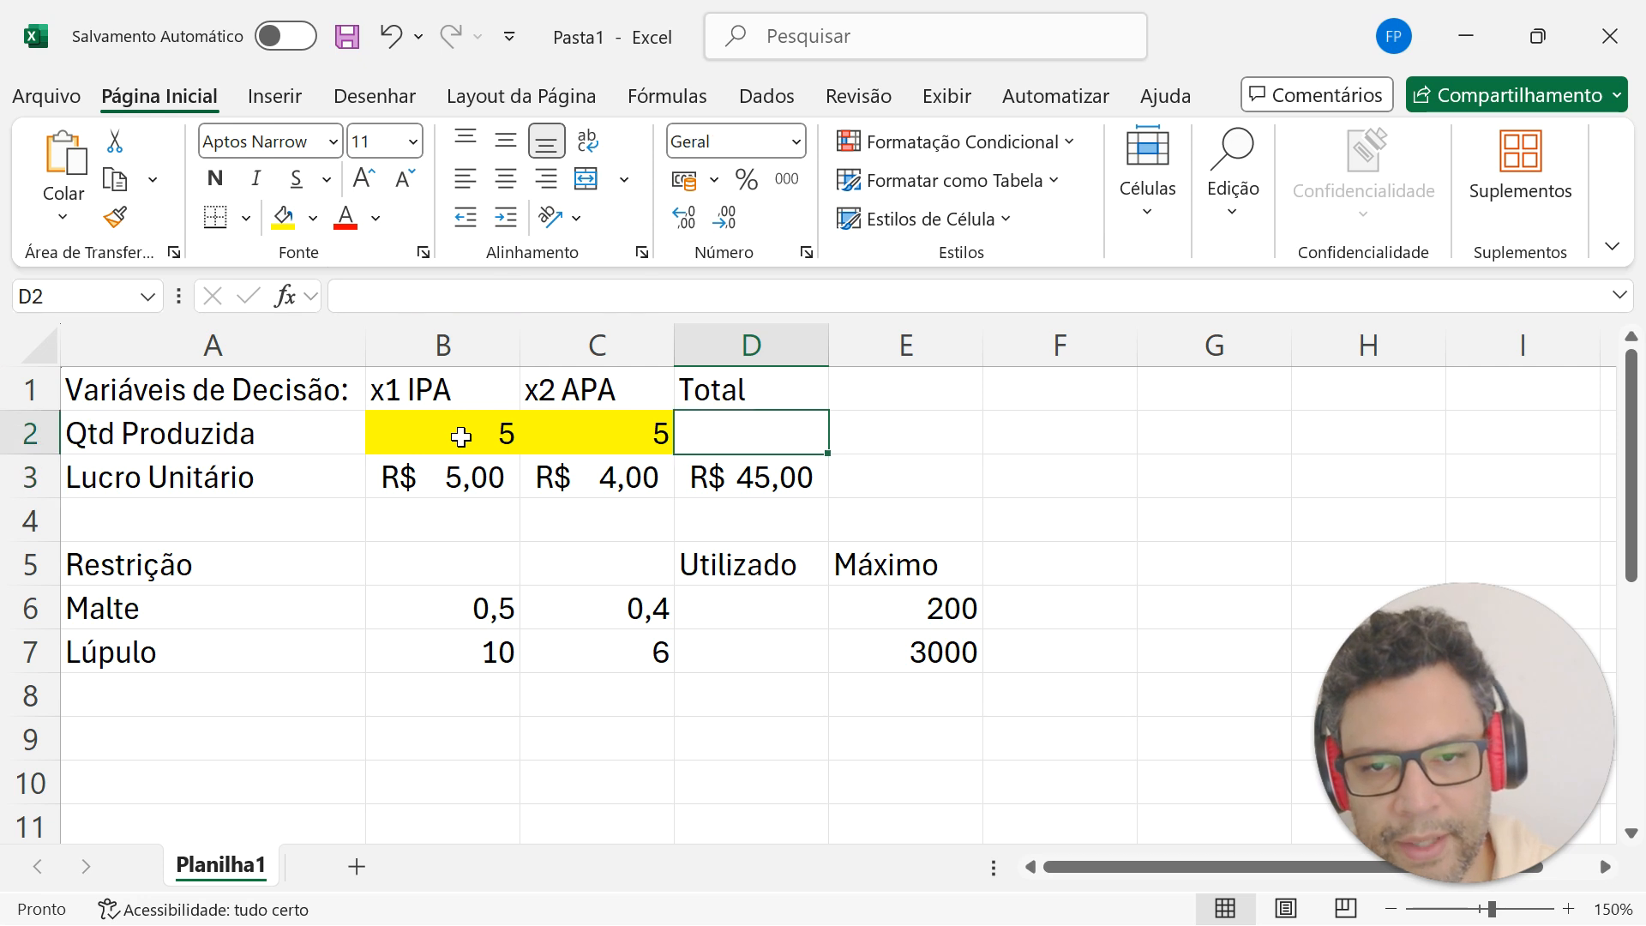
Calculate the malt used in cell D6 with SOMARPRODUTO of the quantities B2:C2 and the malt coefficients B6:C6.
key("Left")
key("Down")
key("Down")
key("Down")
key("Down")
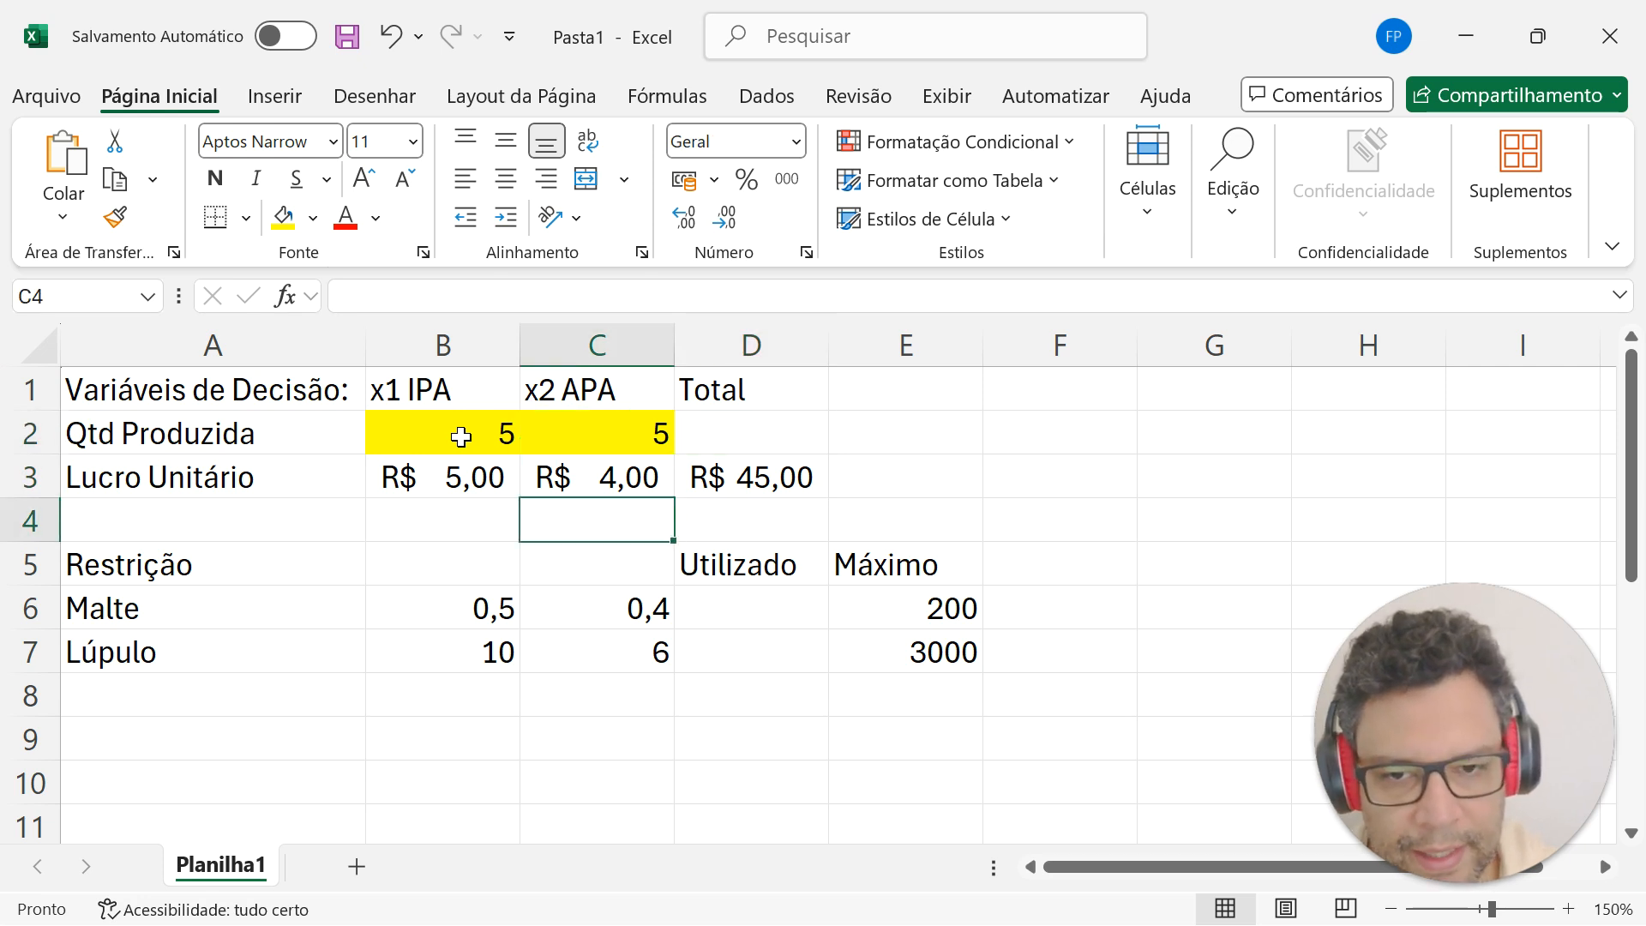
key("Right")
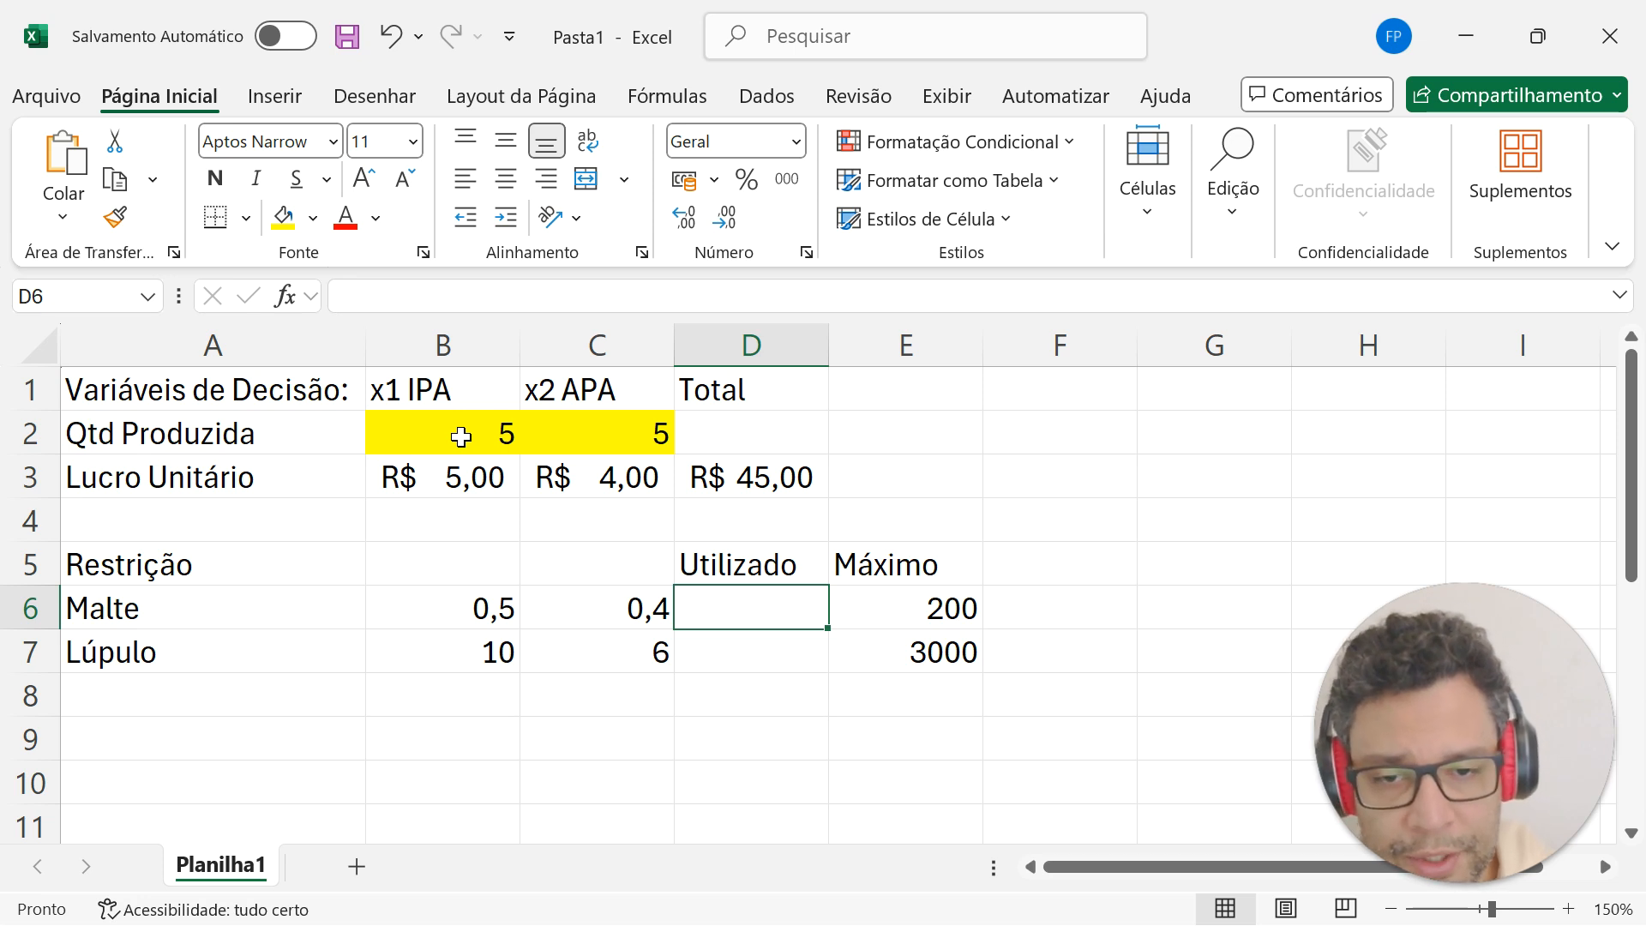
type("=somar")
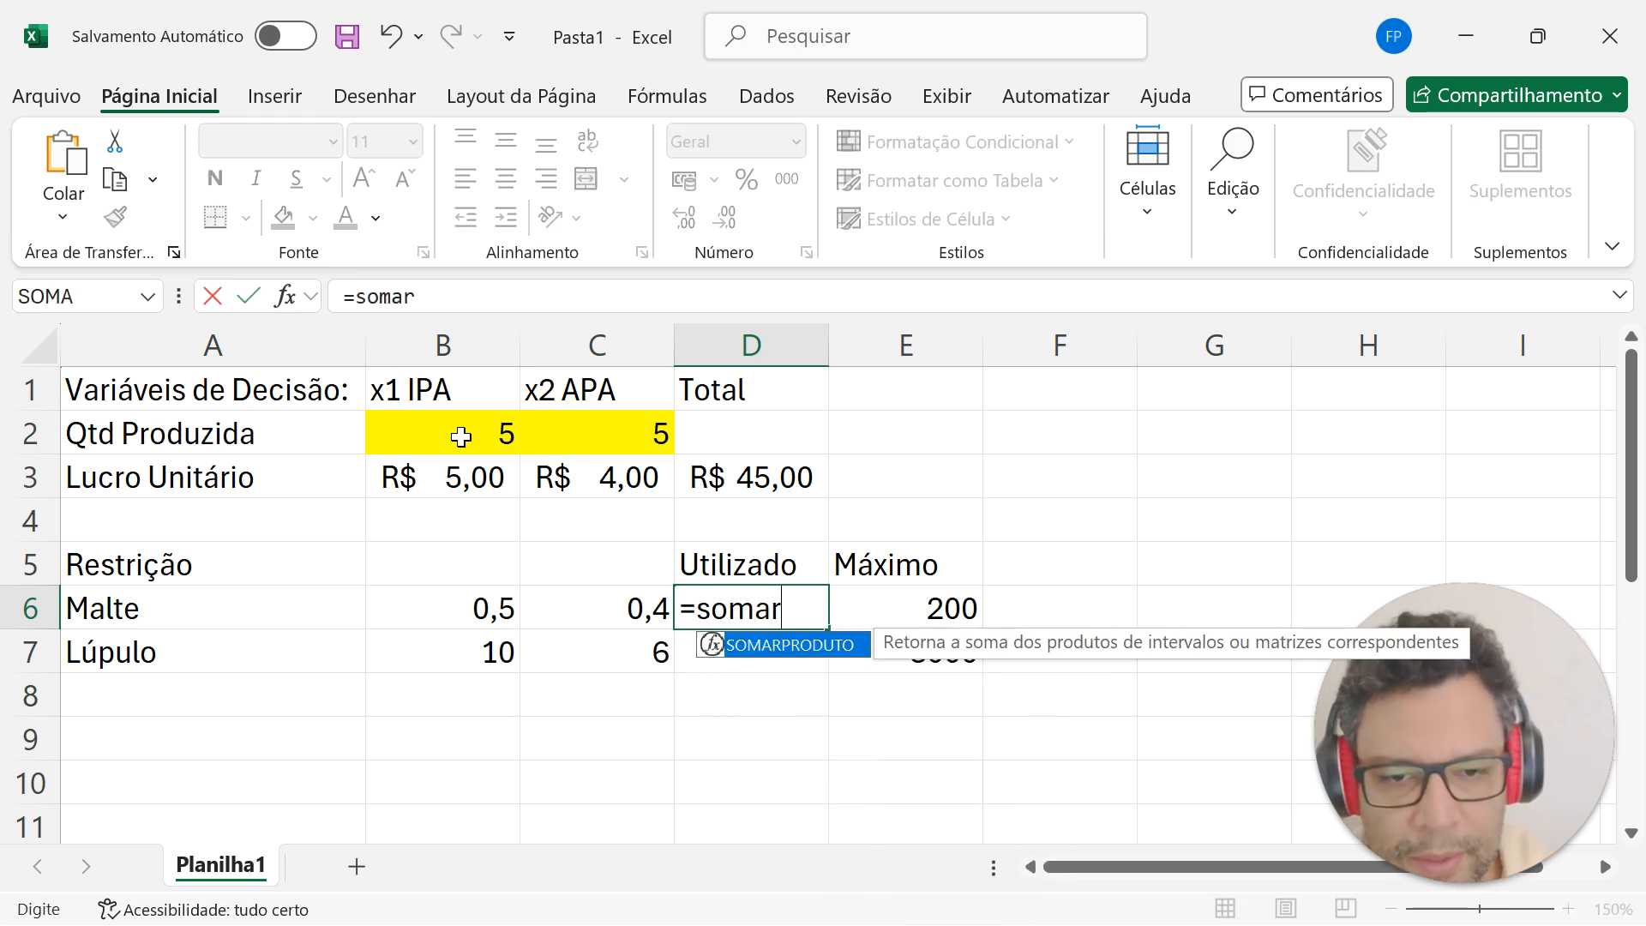
key("Tab")
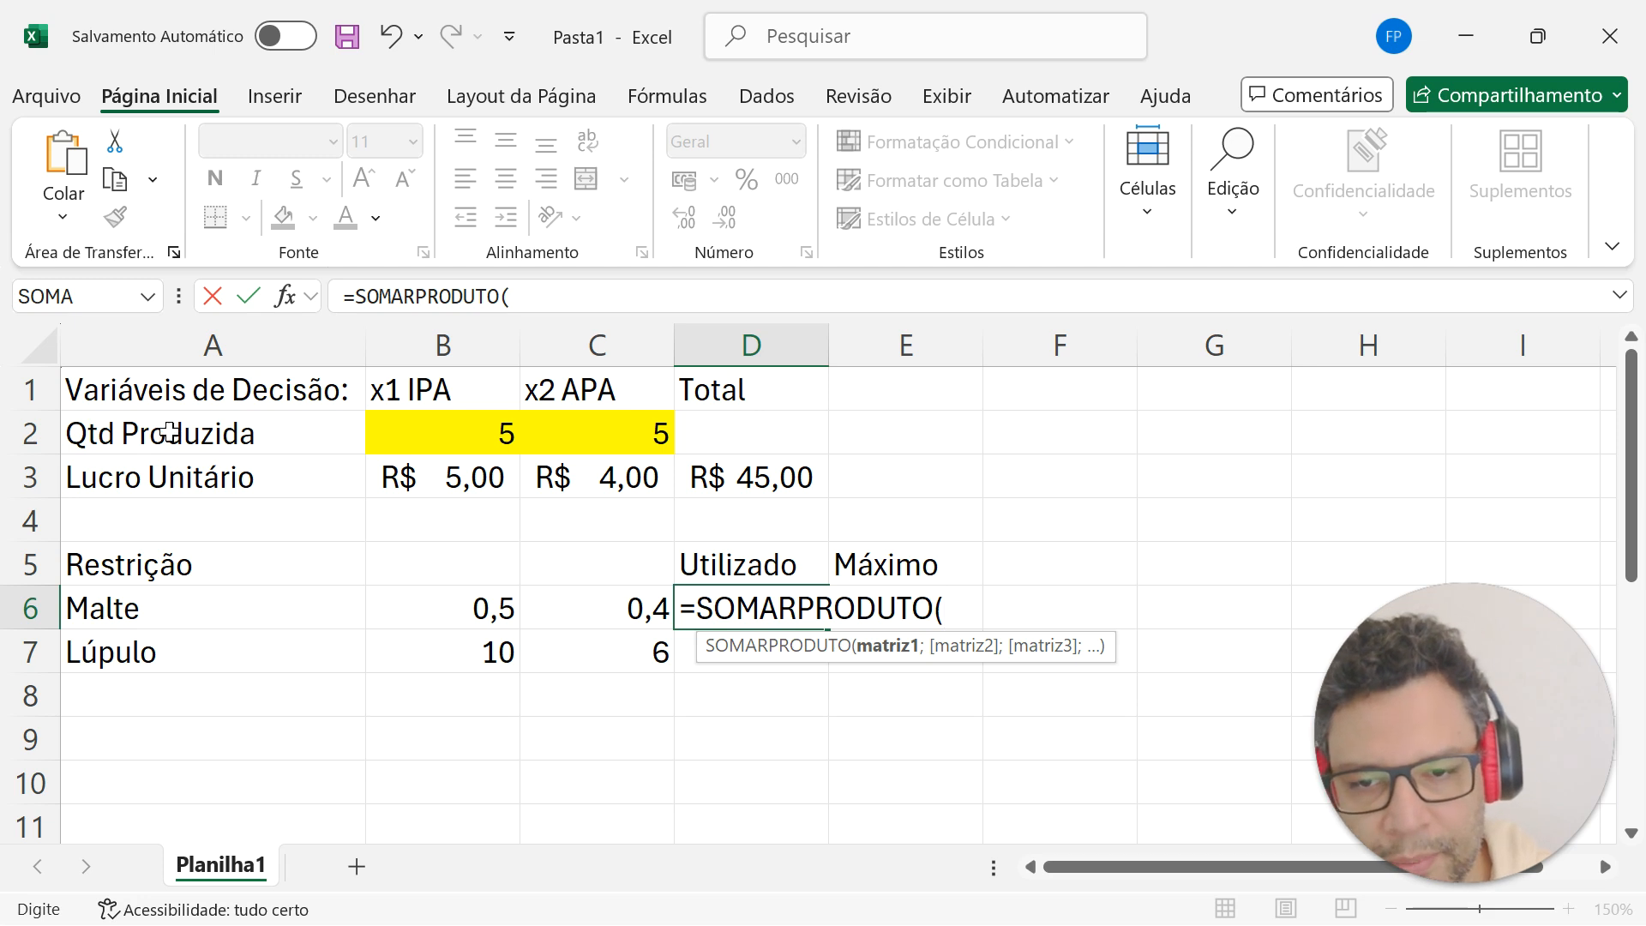
left_click_drag(459, 434, 554, 435)
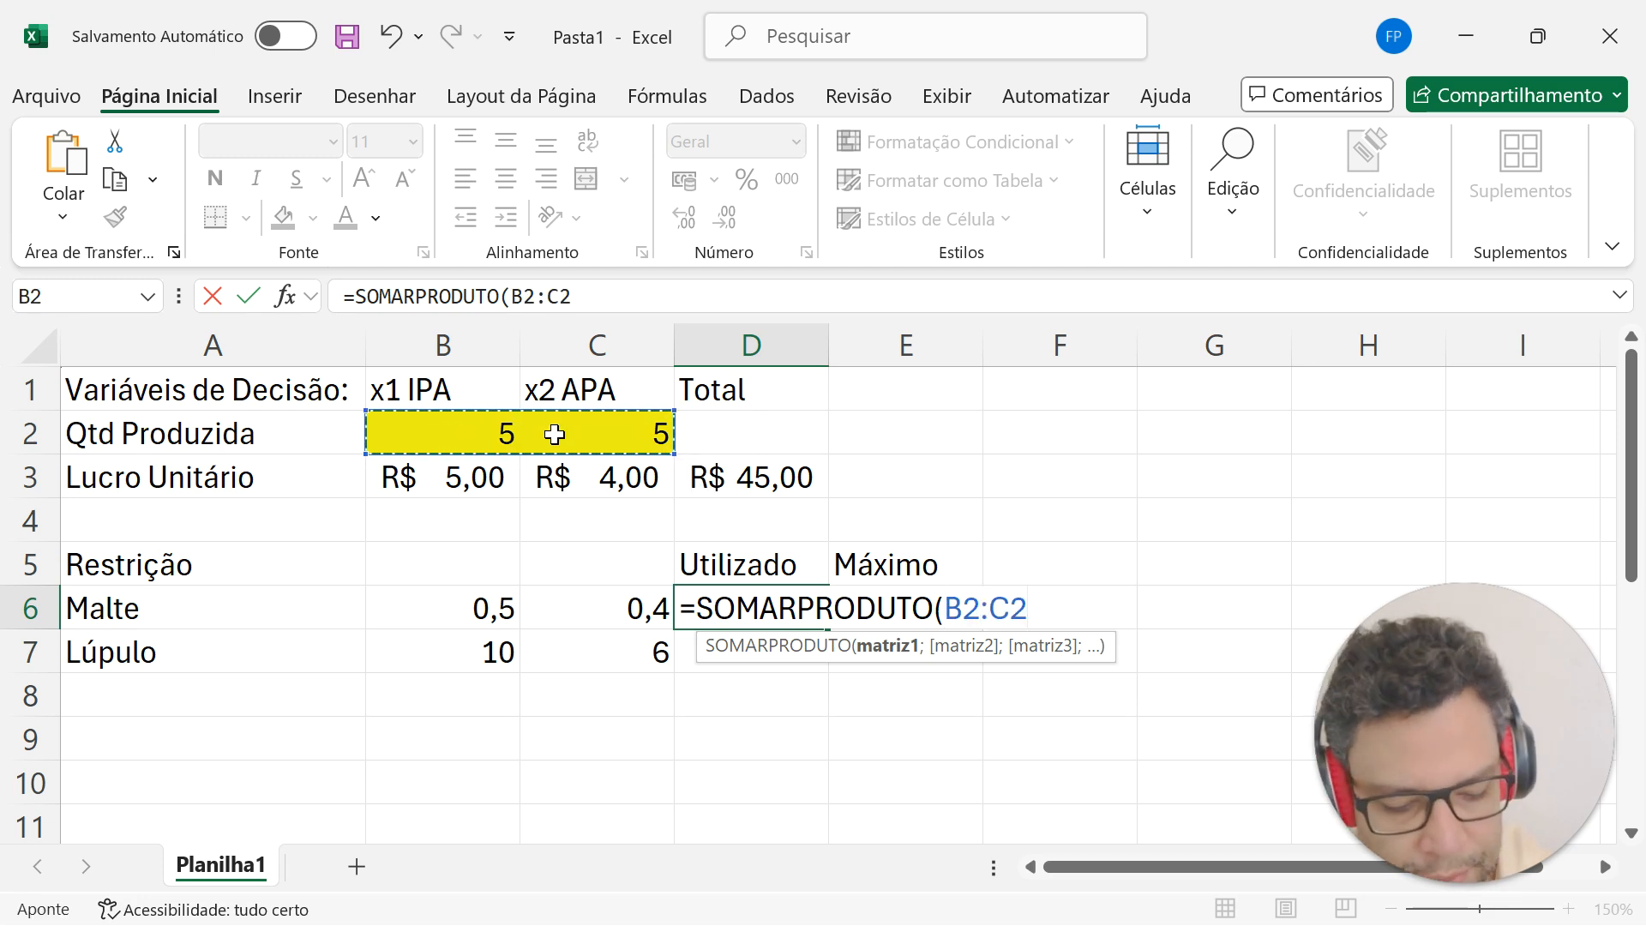
type(";")
left_click(435, 608)
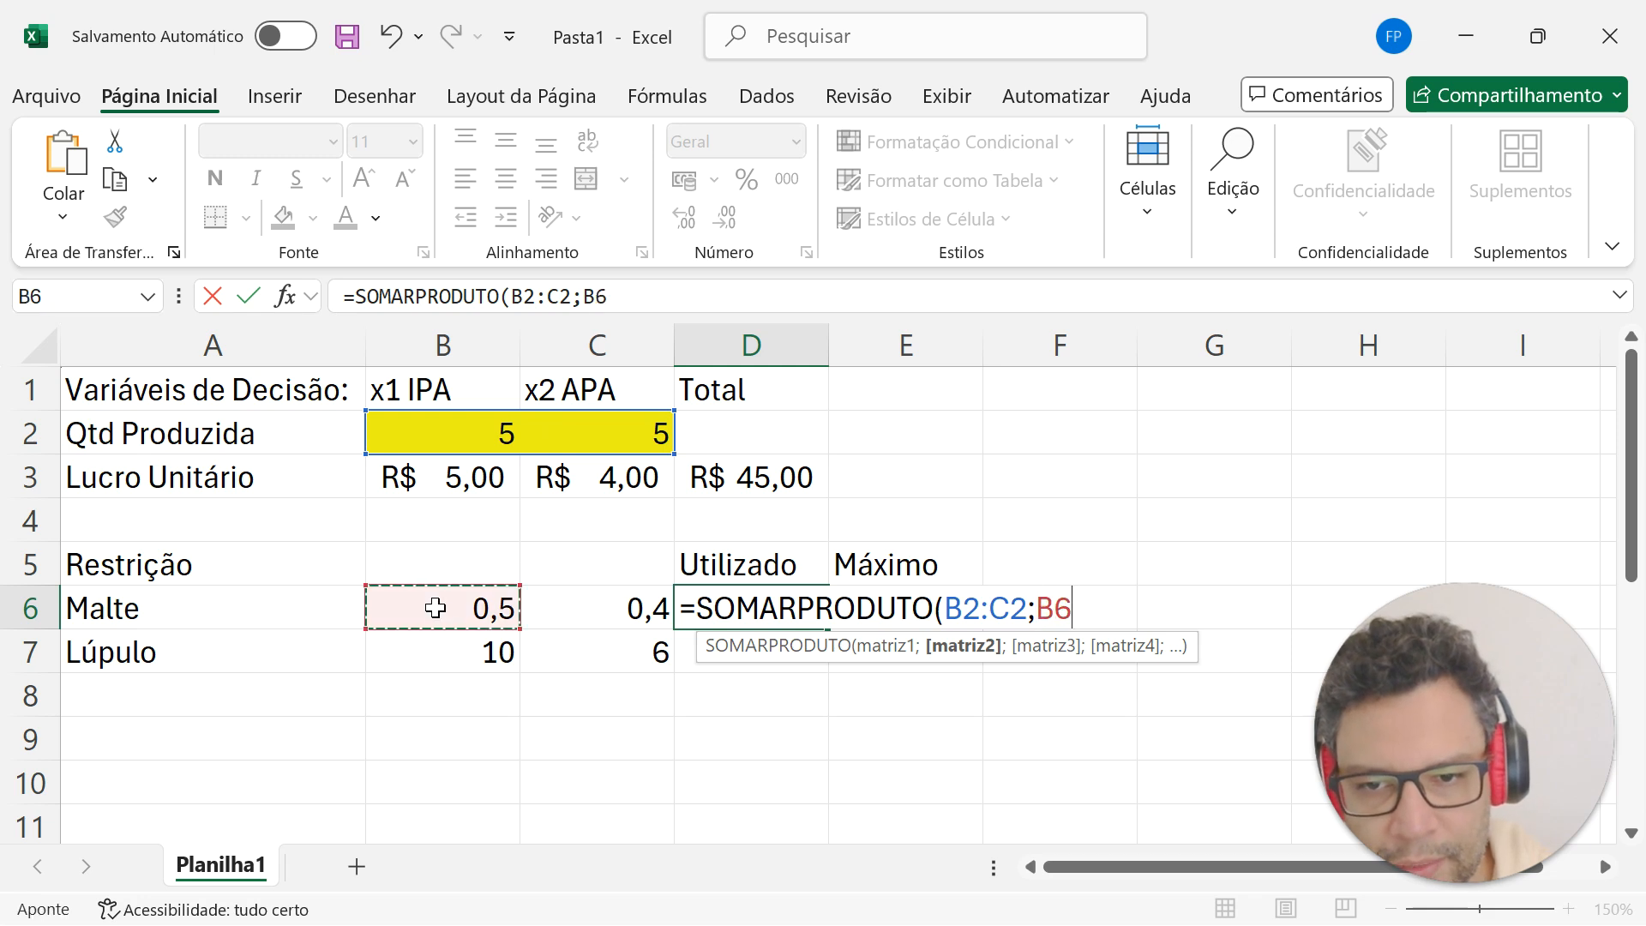
left_click_drag(435, 608, 569, 609)
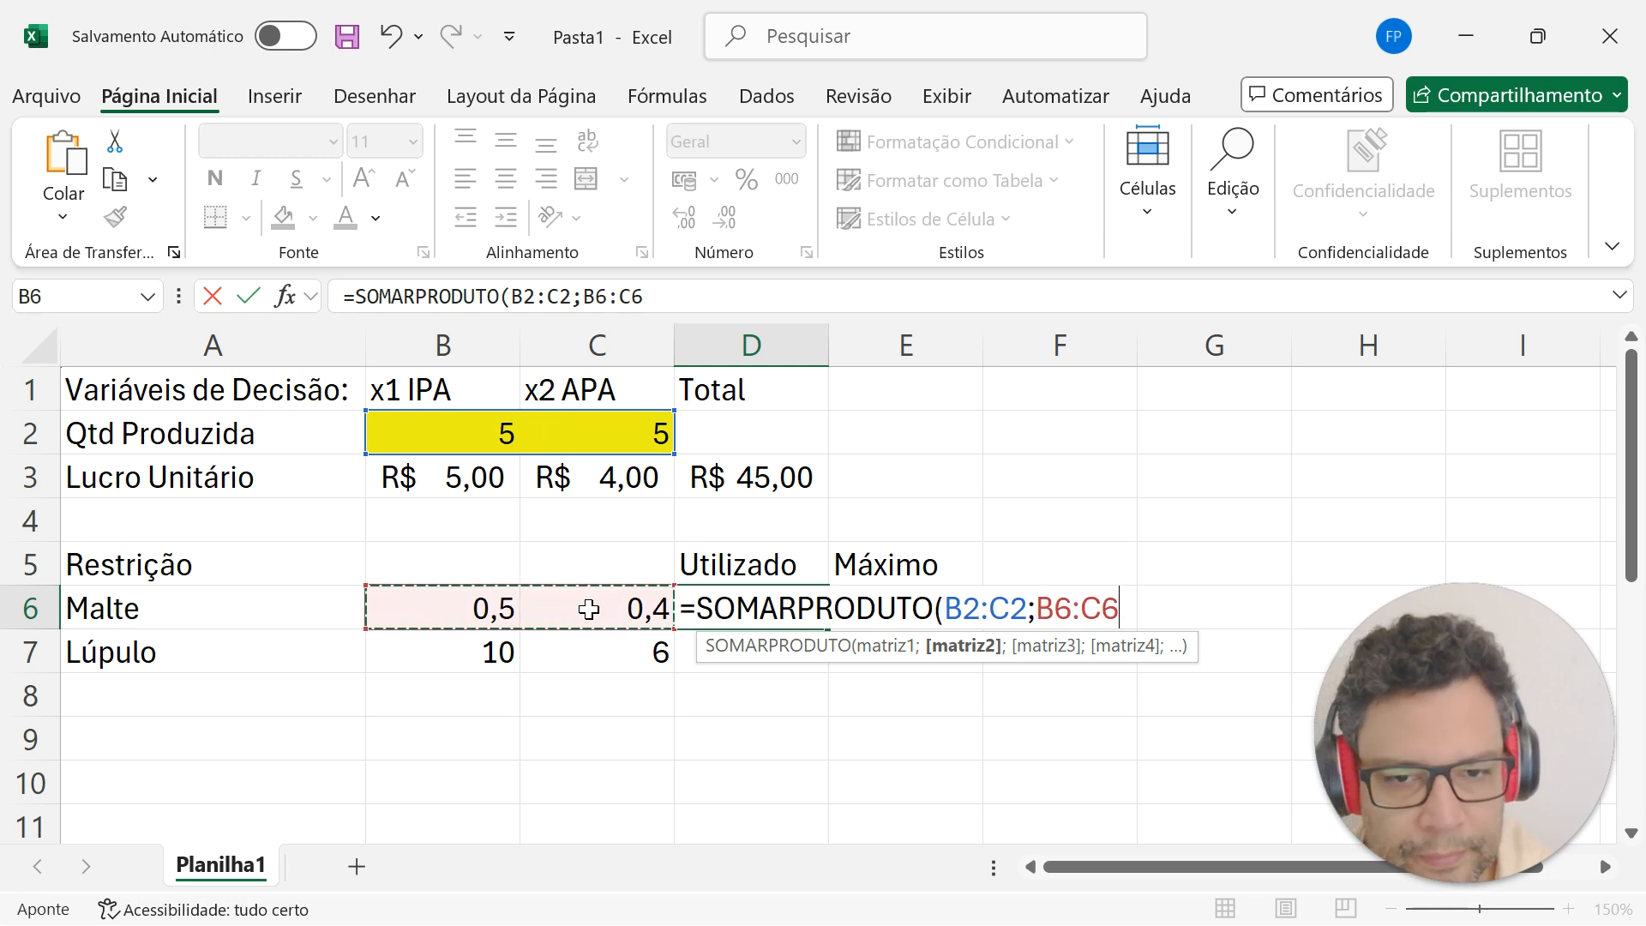
key("Return")
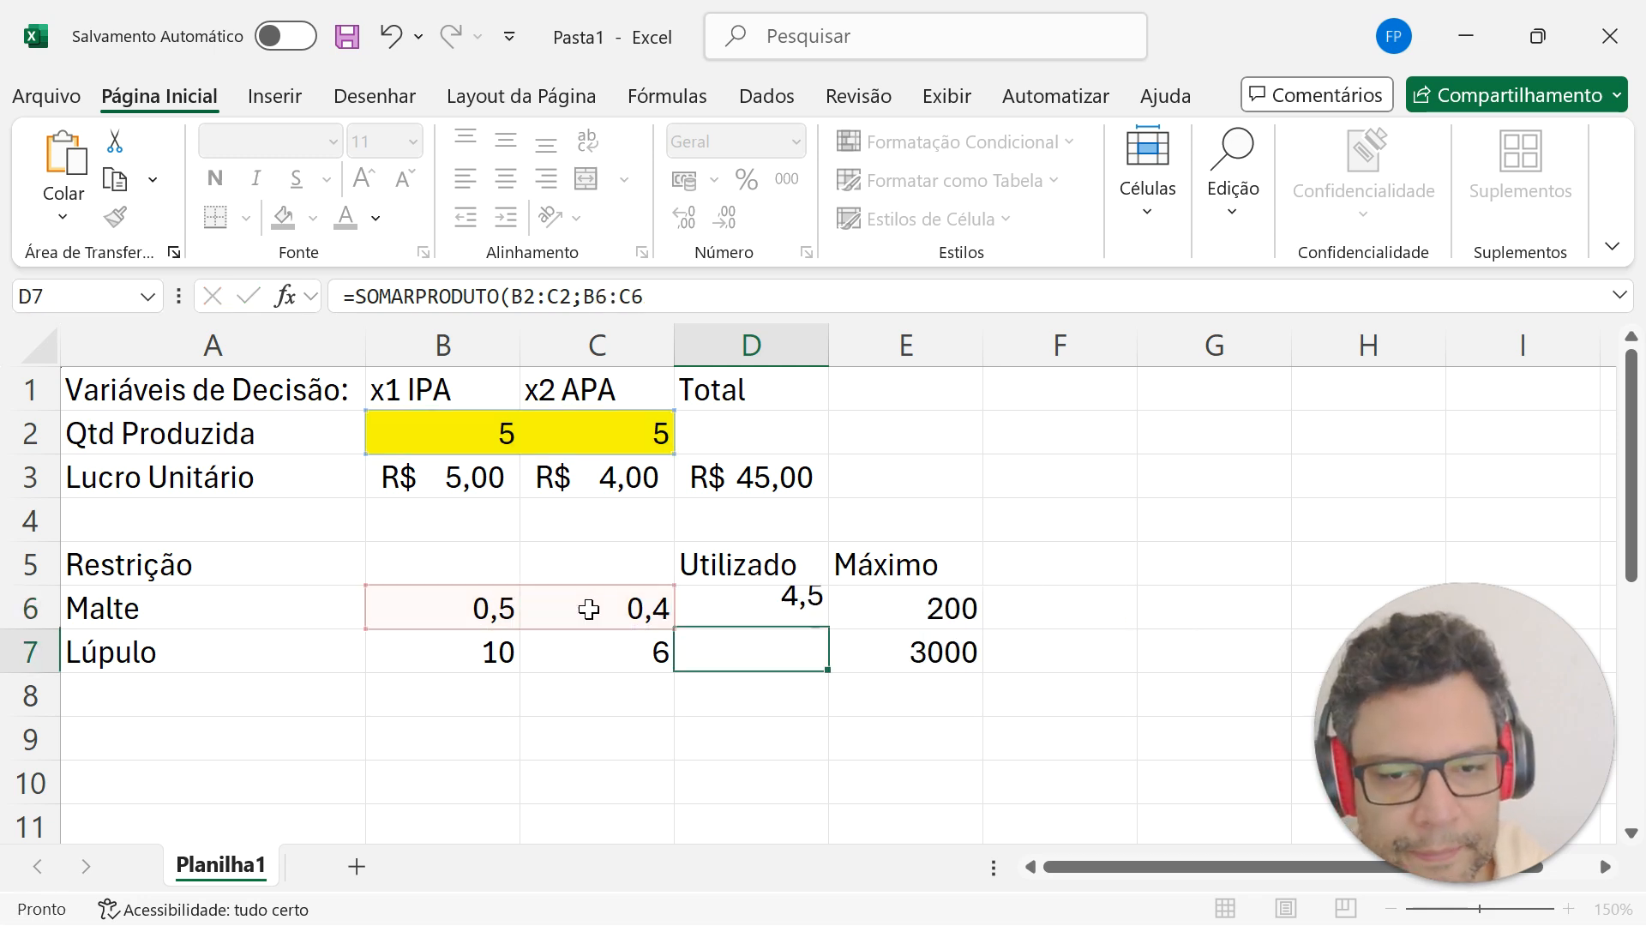
Calculate the hops used in cell D7 with SOMARPRODUTO of the quantities B2:C2 and the hop coefficients B7:C7.
type("=")
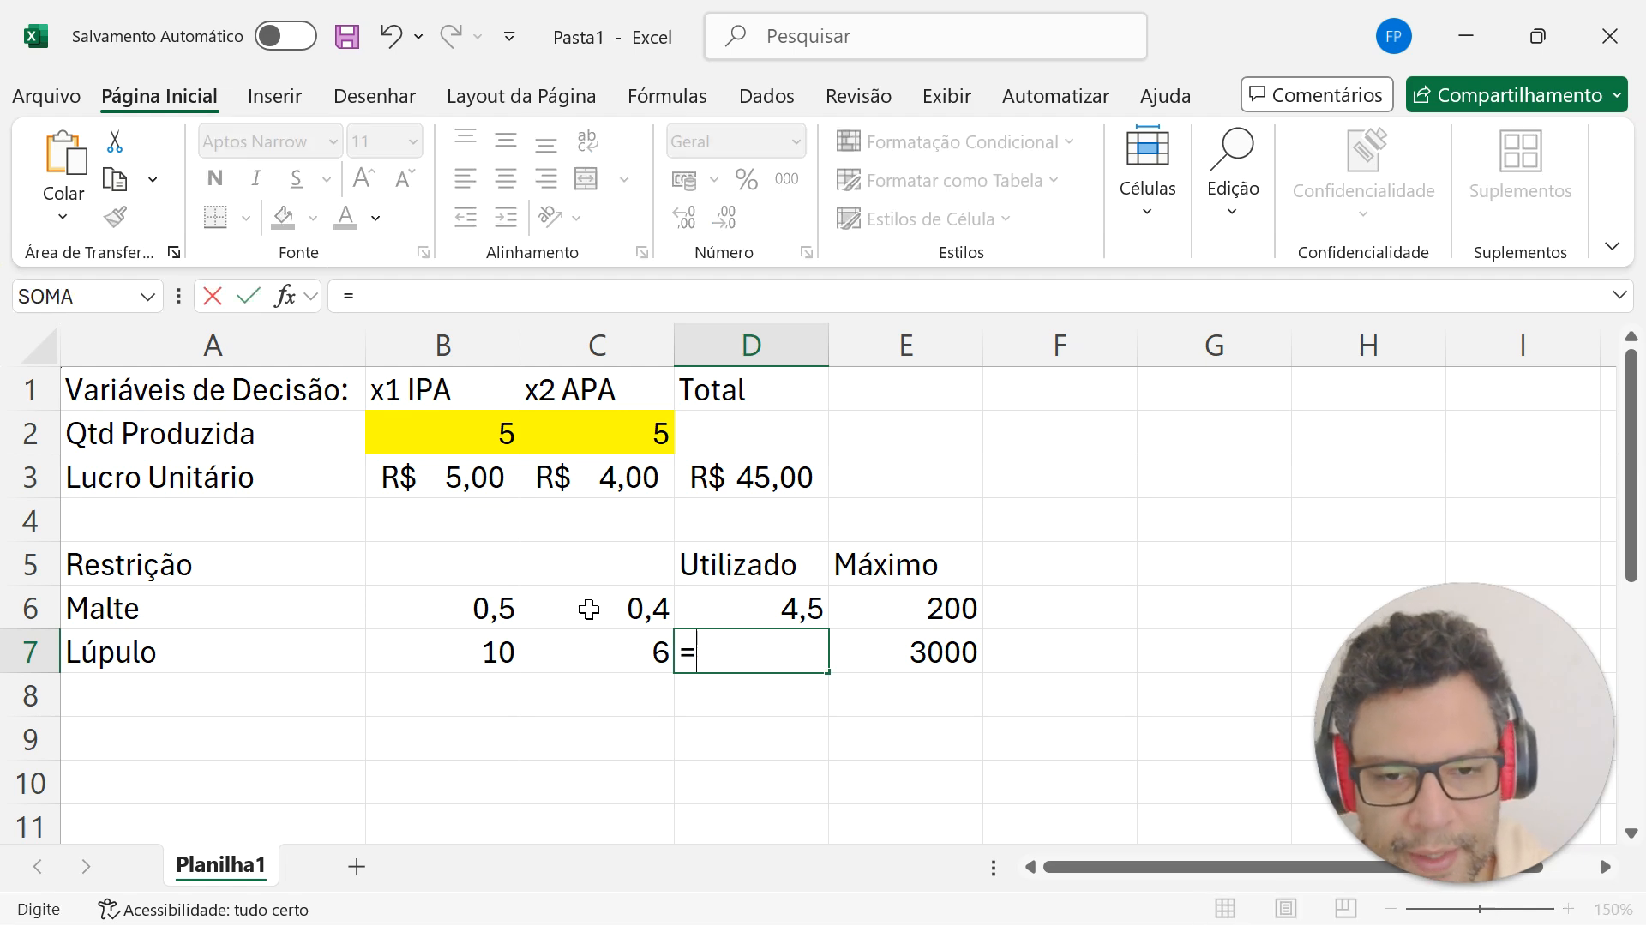
type("somar")
key("Tab")
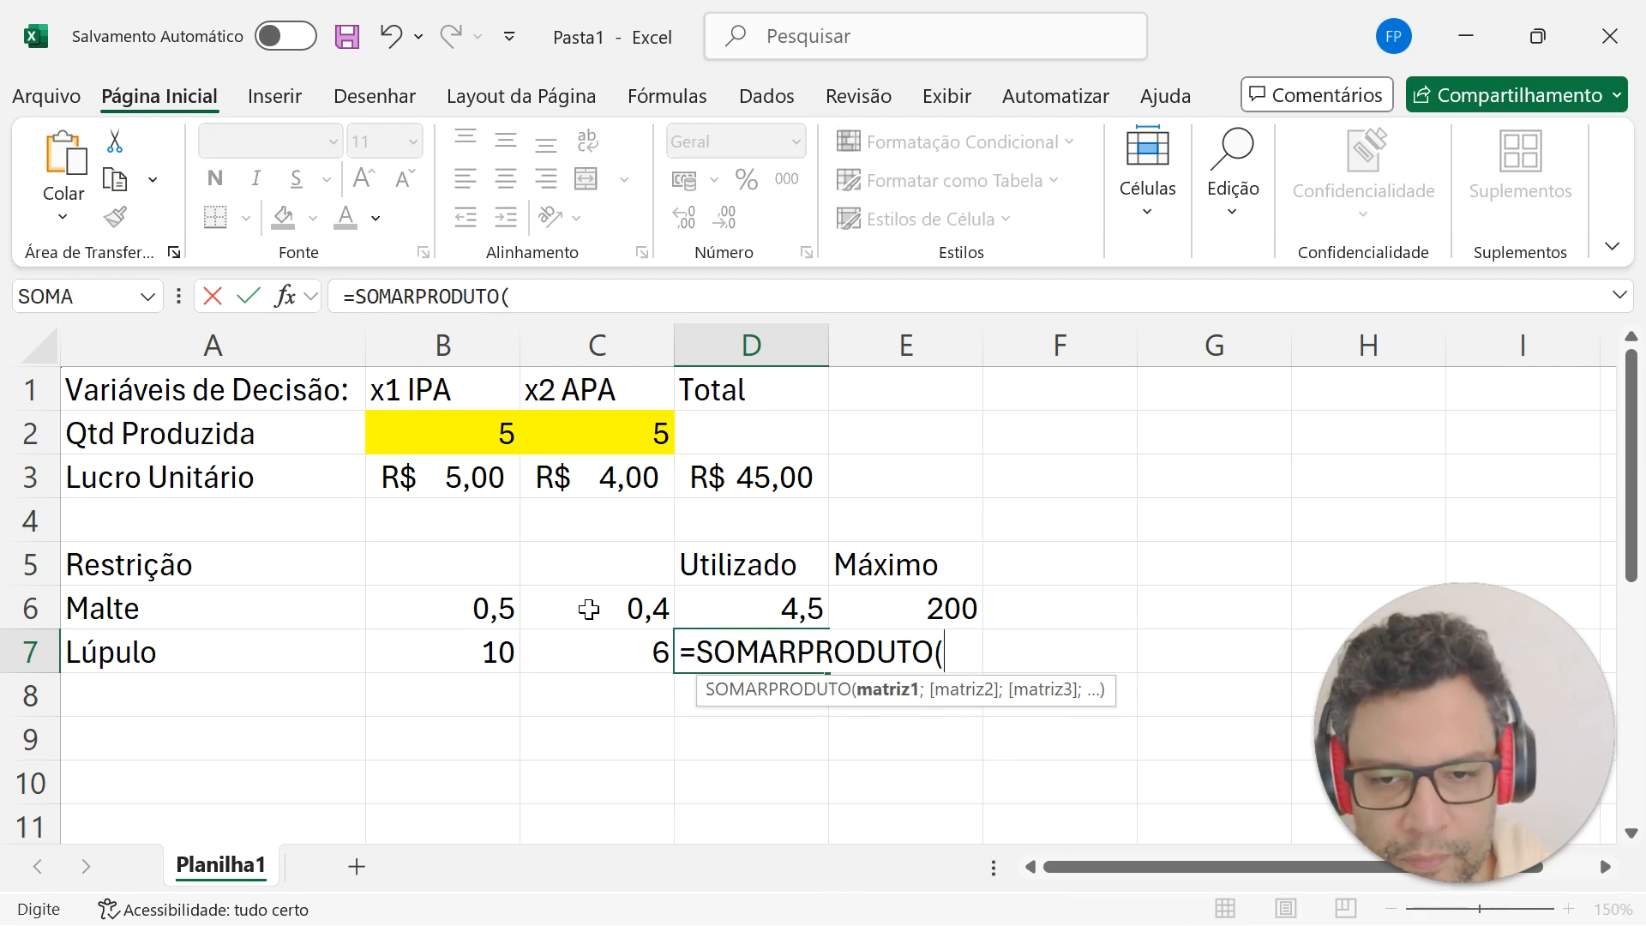
left_click_drag(500, 429, 589, 438)
type(";")
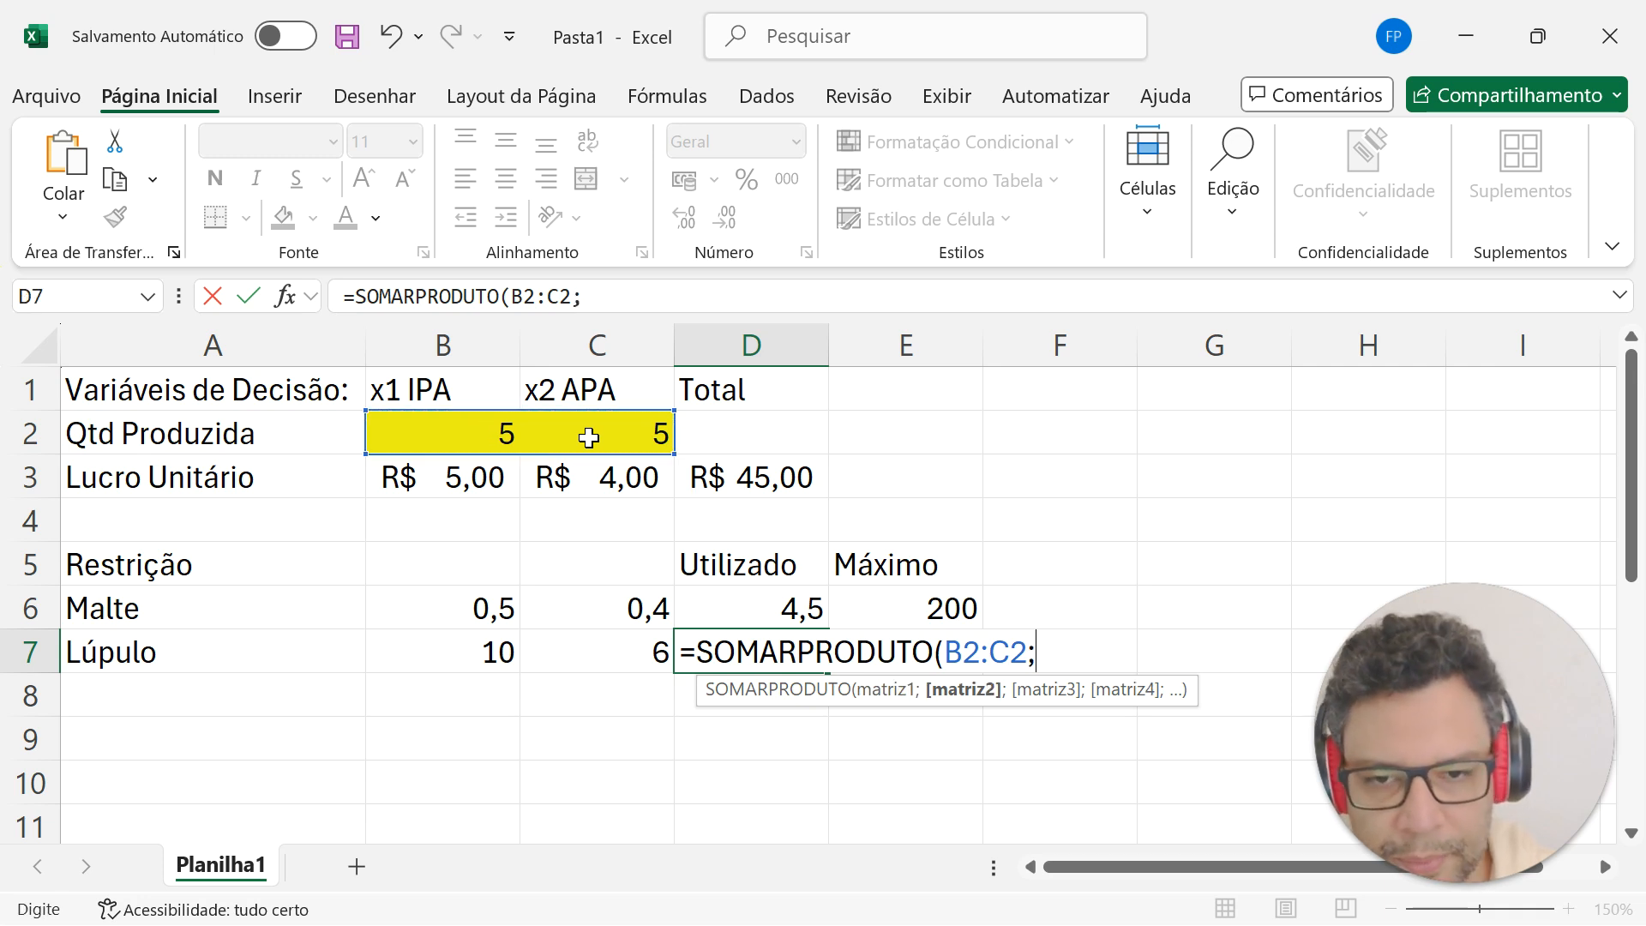
left_click_drag(470, 653, 592, 655)
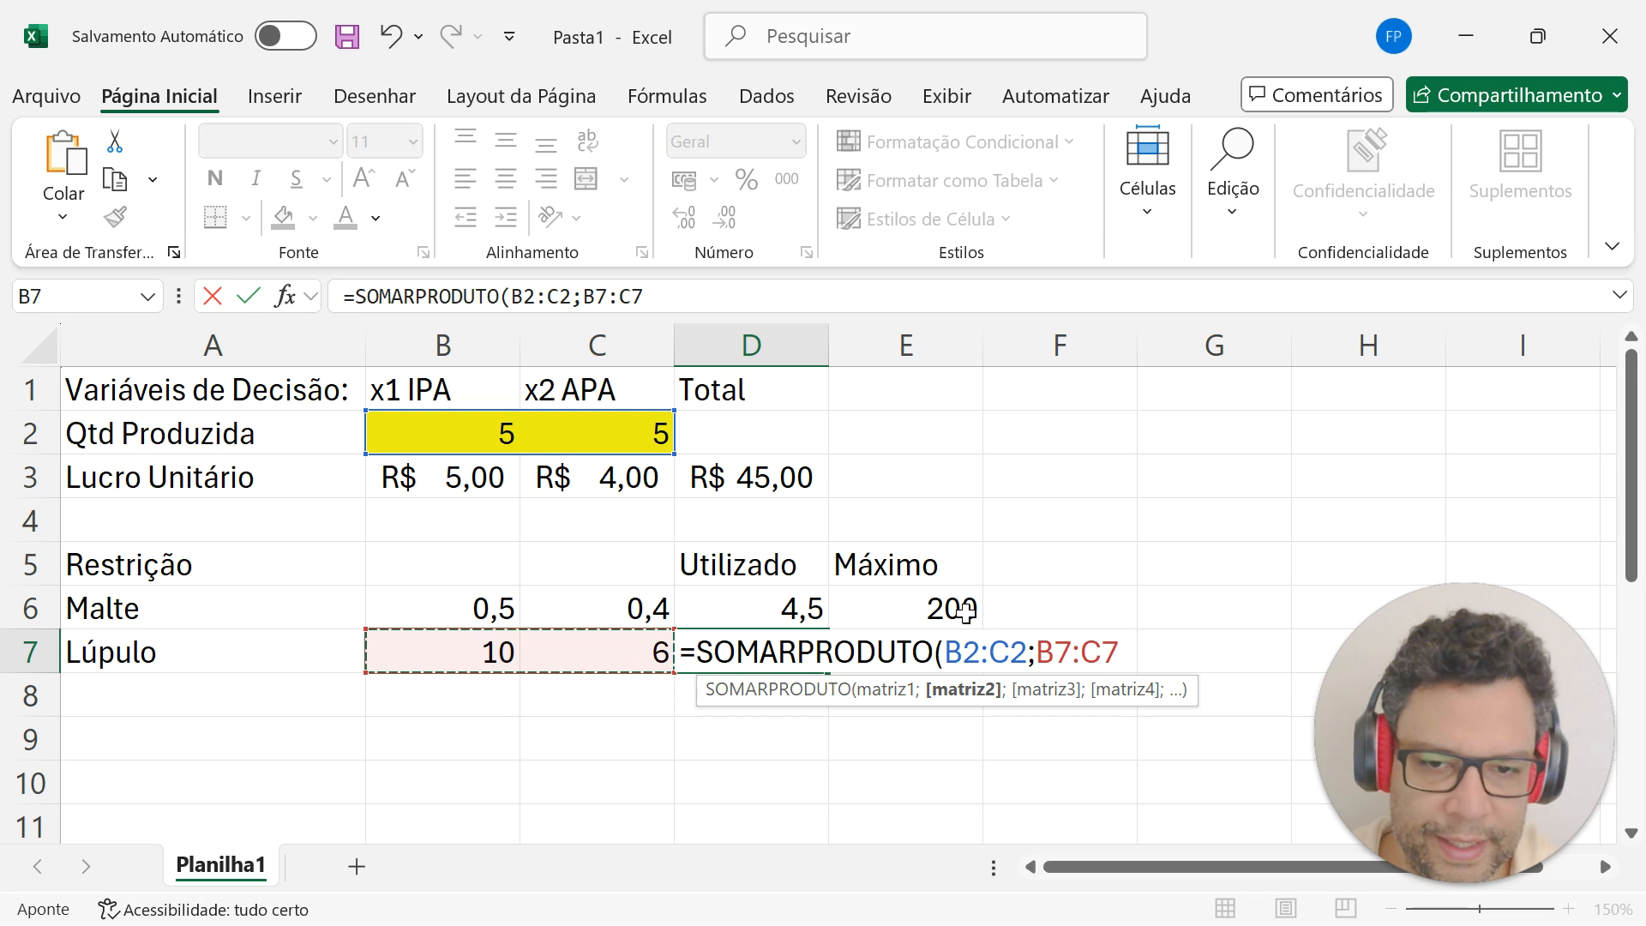
key("Return")
left_click(812, 653)
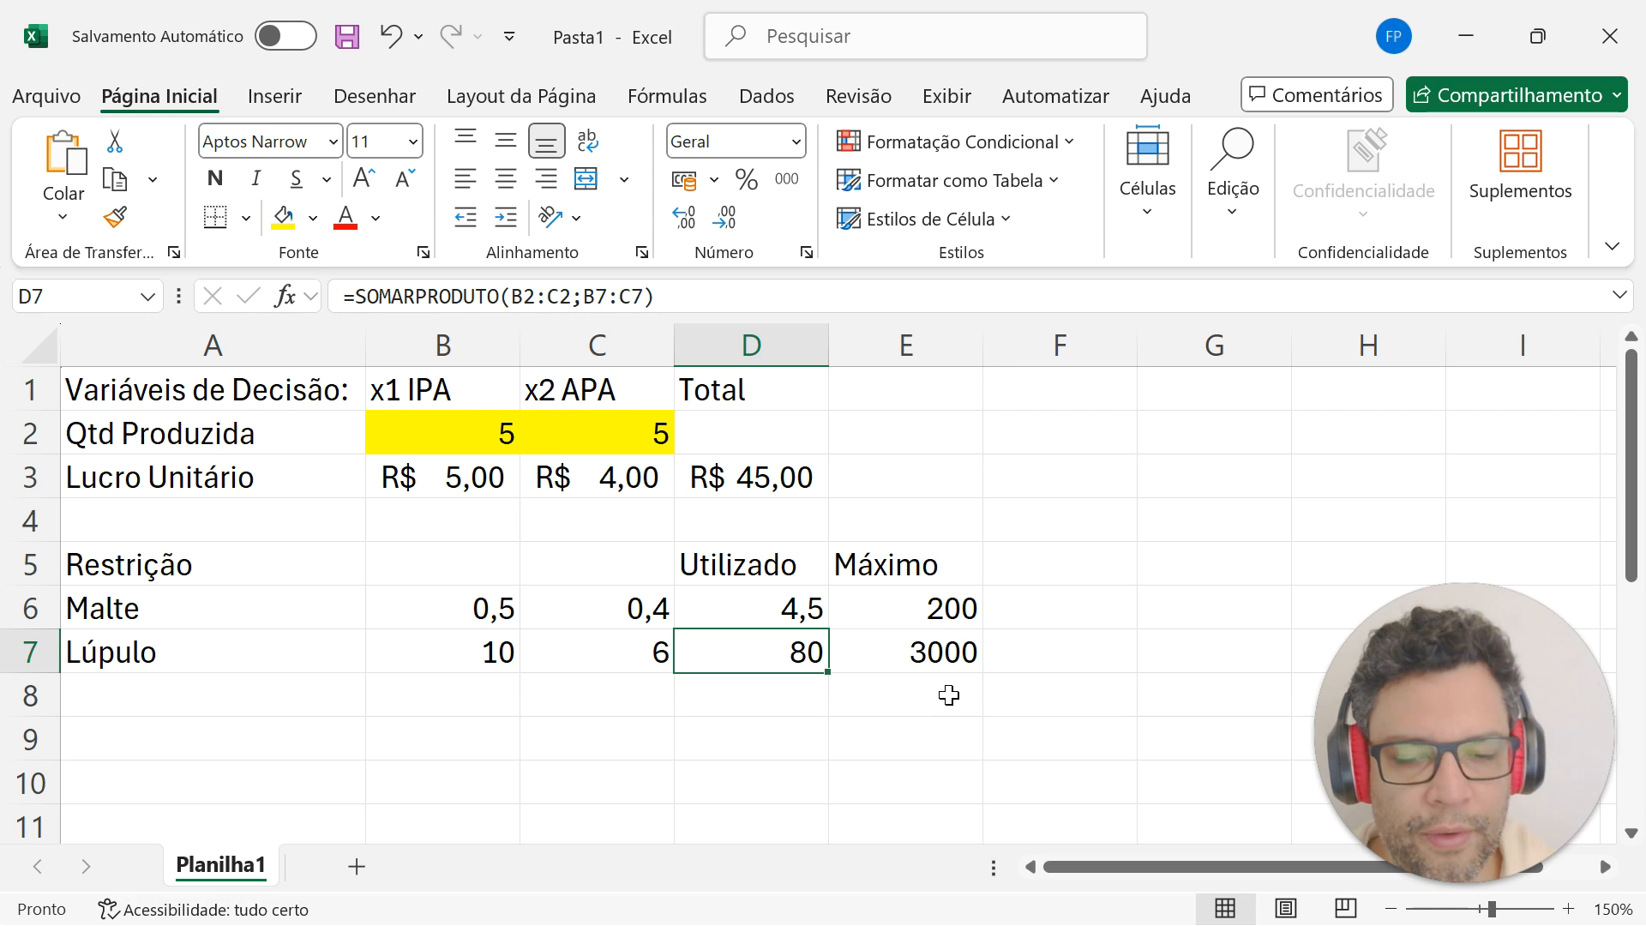
Fill the total profit cell D3 with the standard light green color.
left_click(793, 475)
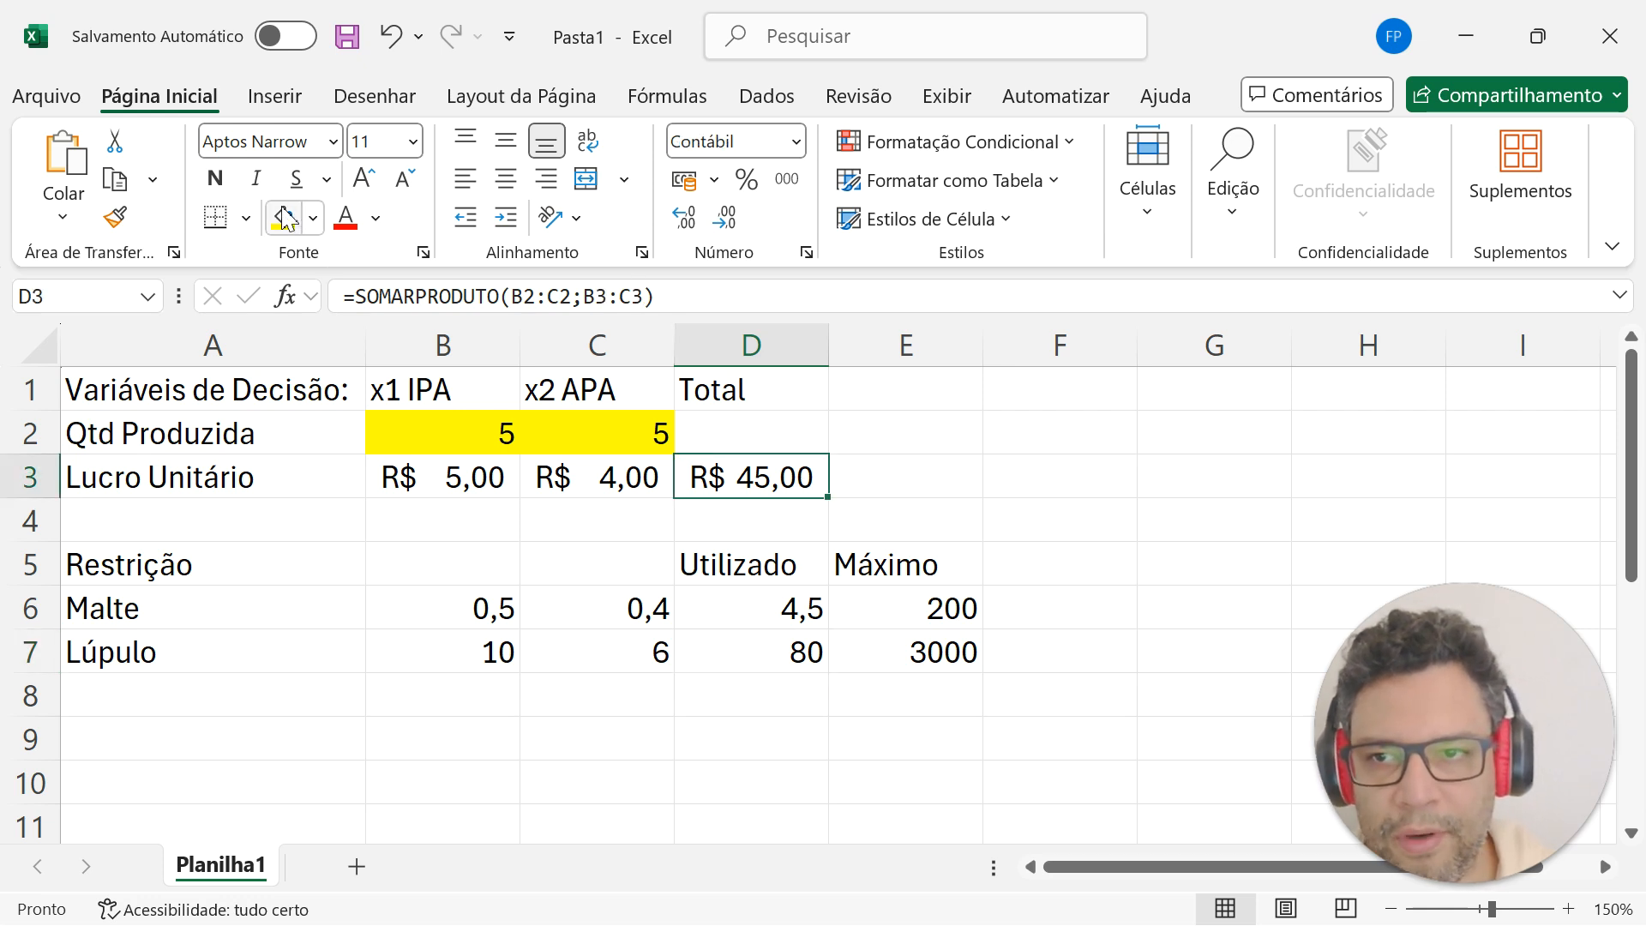
left_click(314, 225)
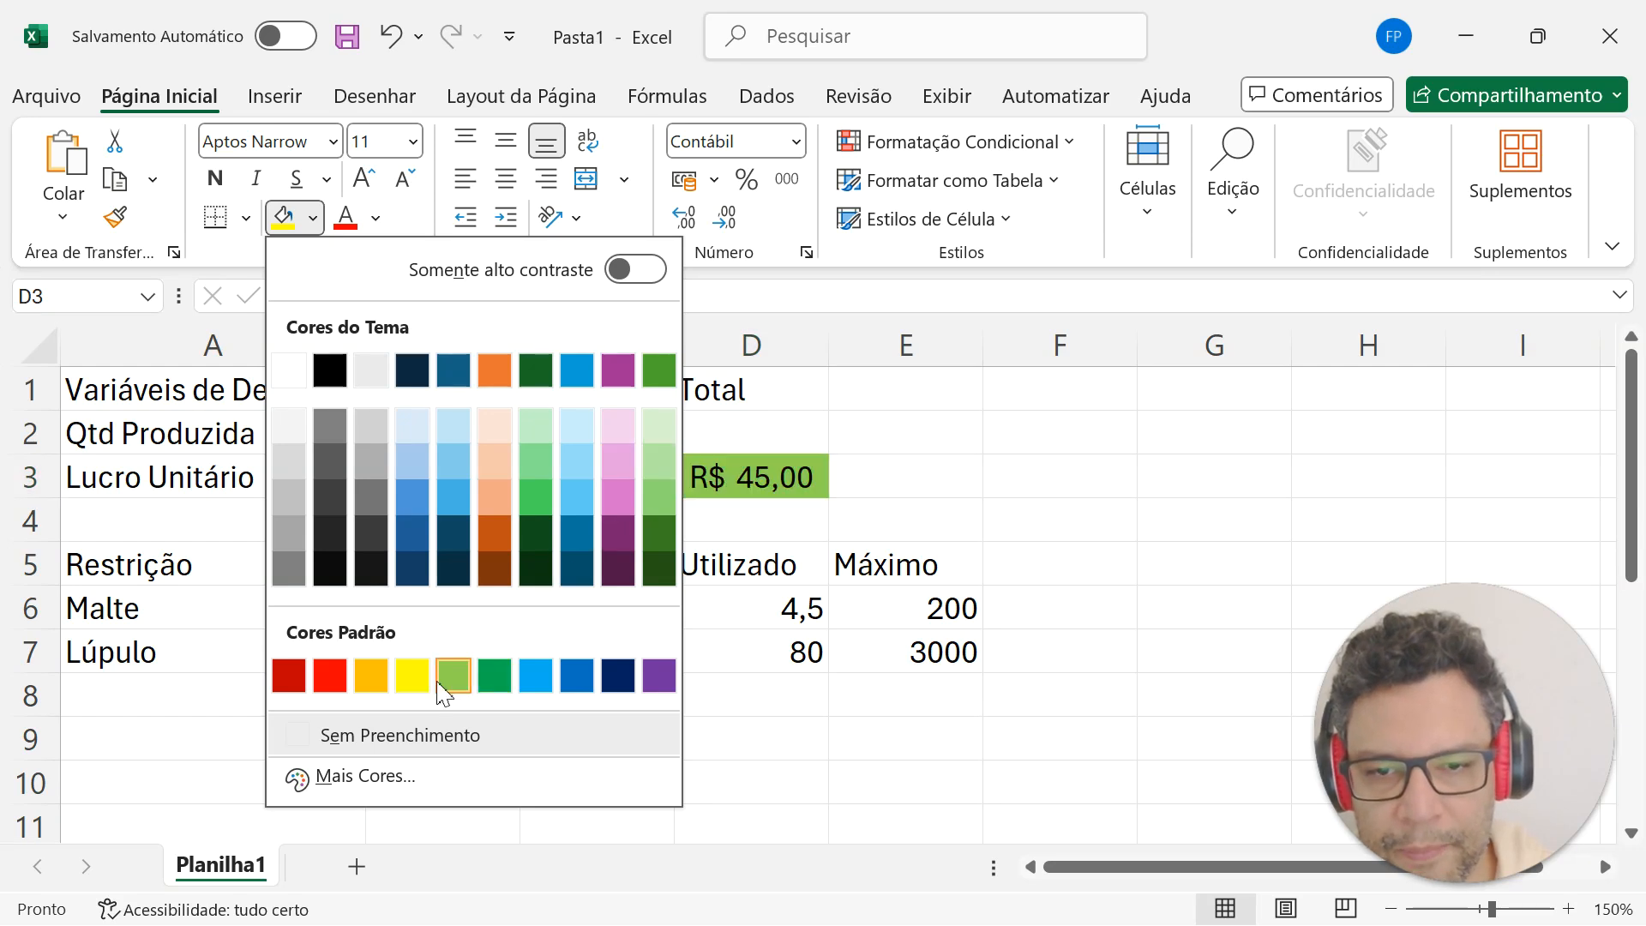
left_click(463, 684)
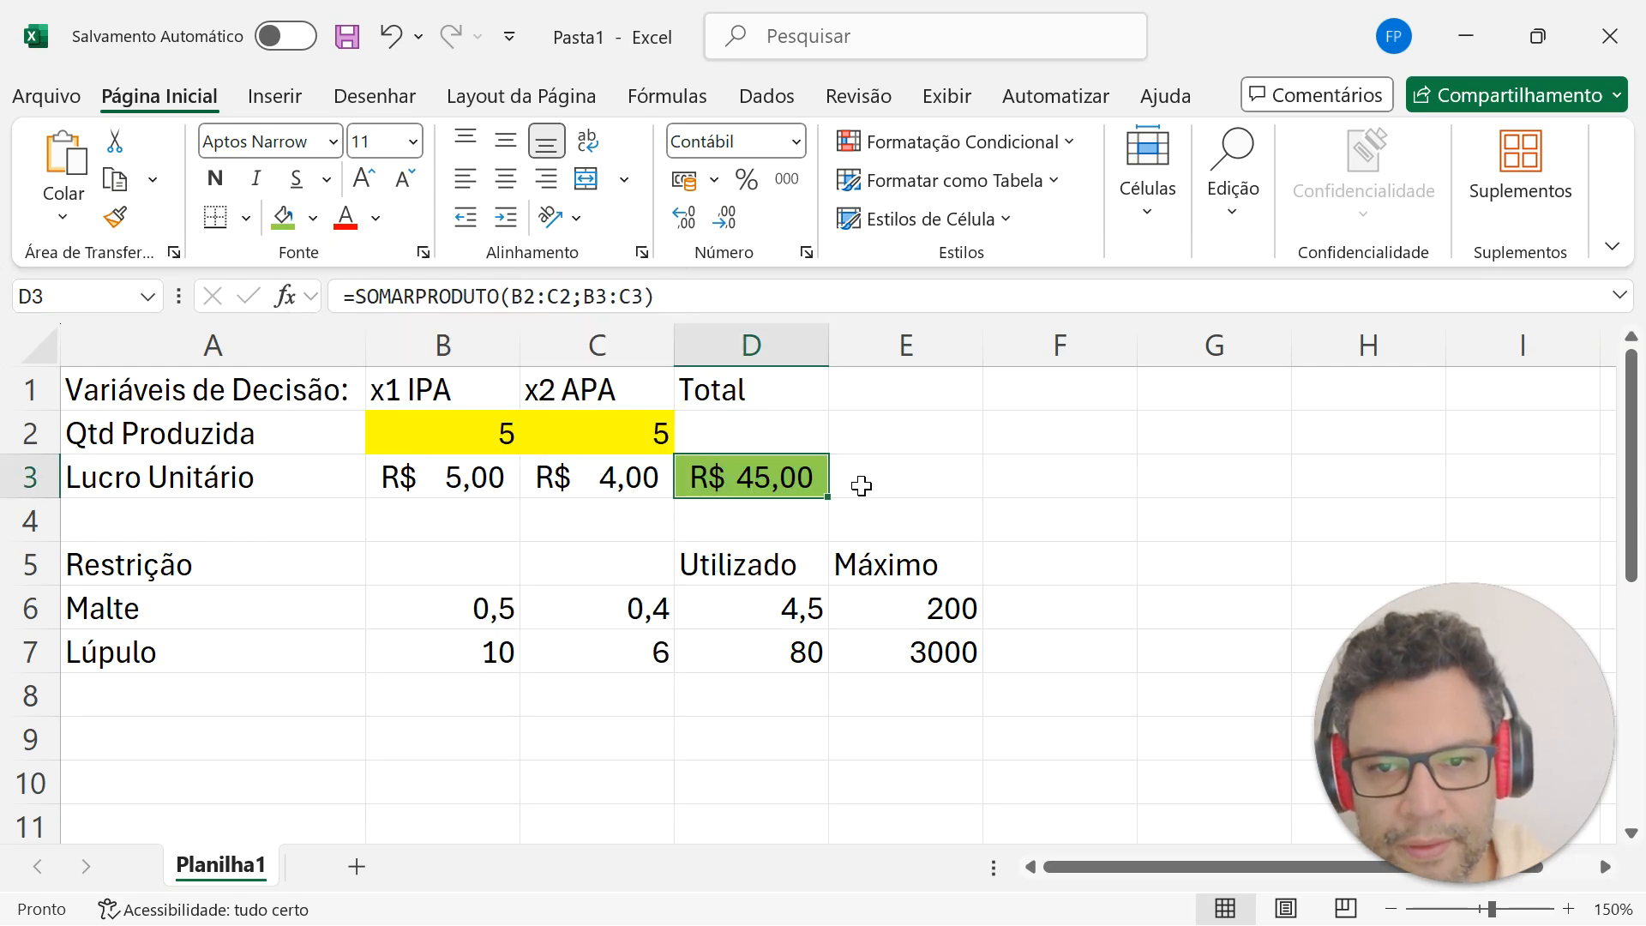
Fill the used malt and hop cells D6:D7 with the standard light blue color.
left_click(777, 617)
key("shift+Down")
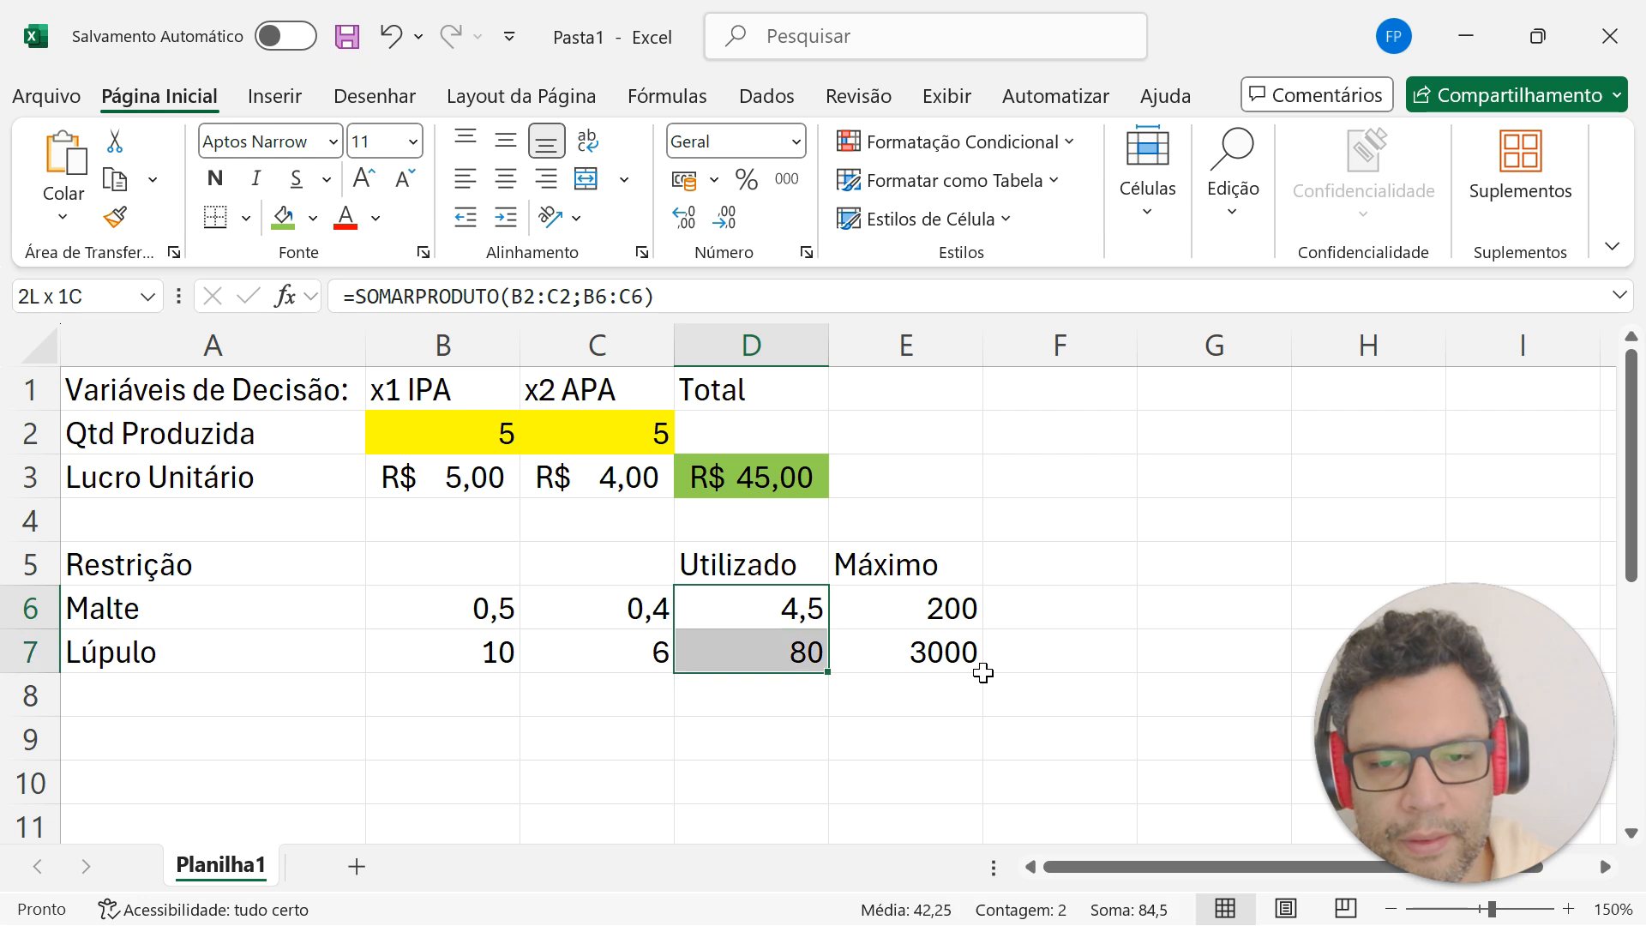
left_click(313, 218)
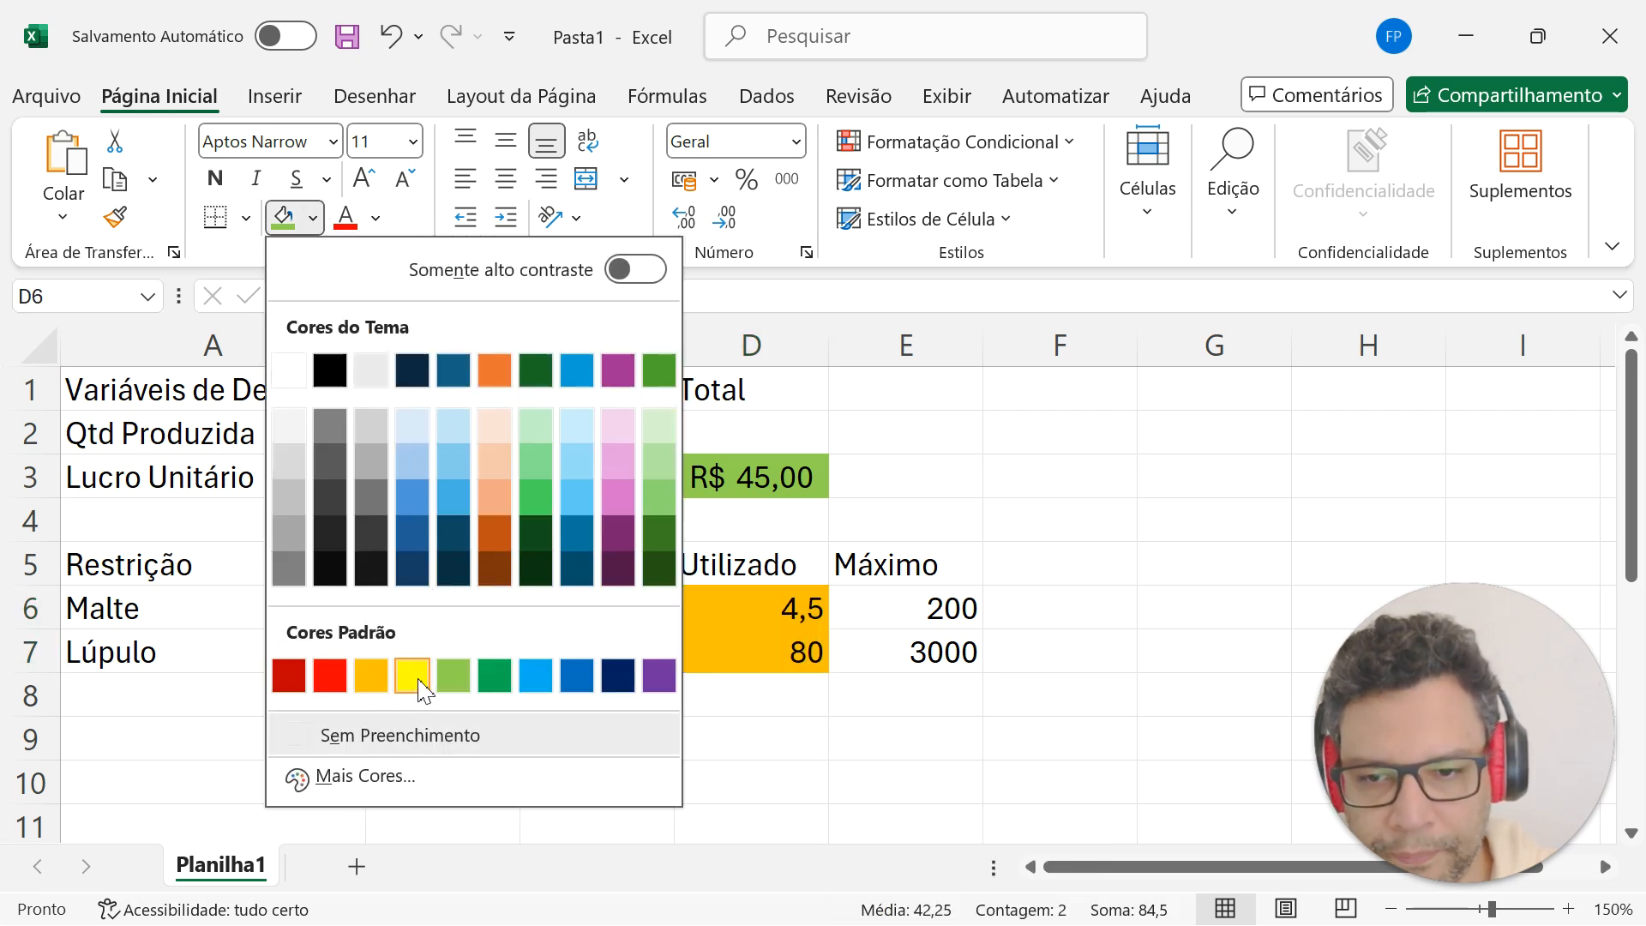
left_click(537, 681)
Fill the maximum malt and hop cells E6:E7 with the standard orange color.
left_click_drag(966, 624, 958, 656)
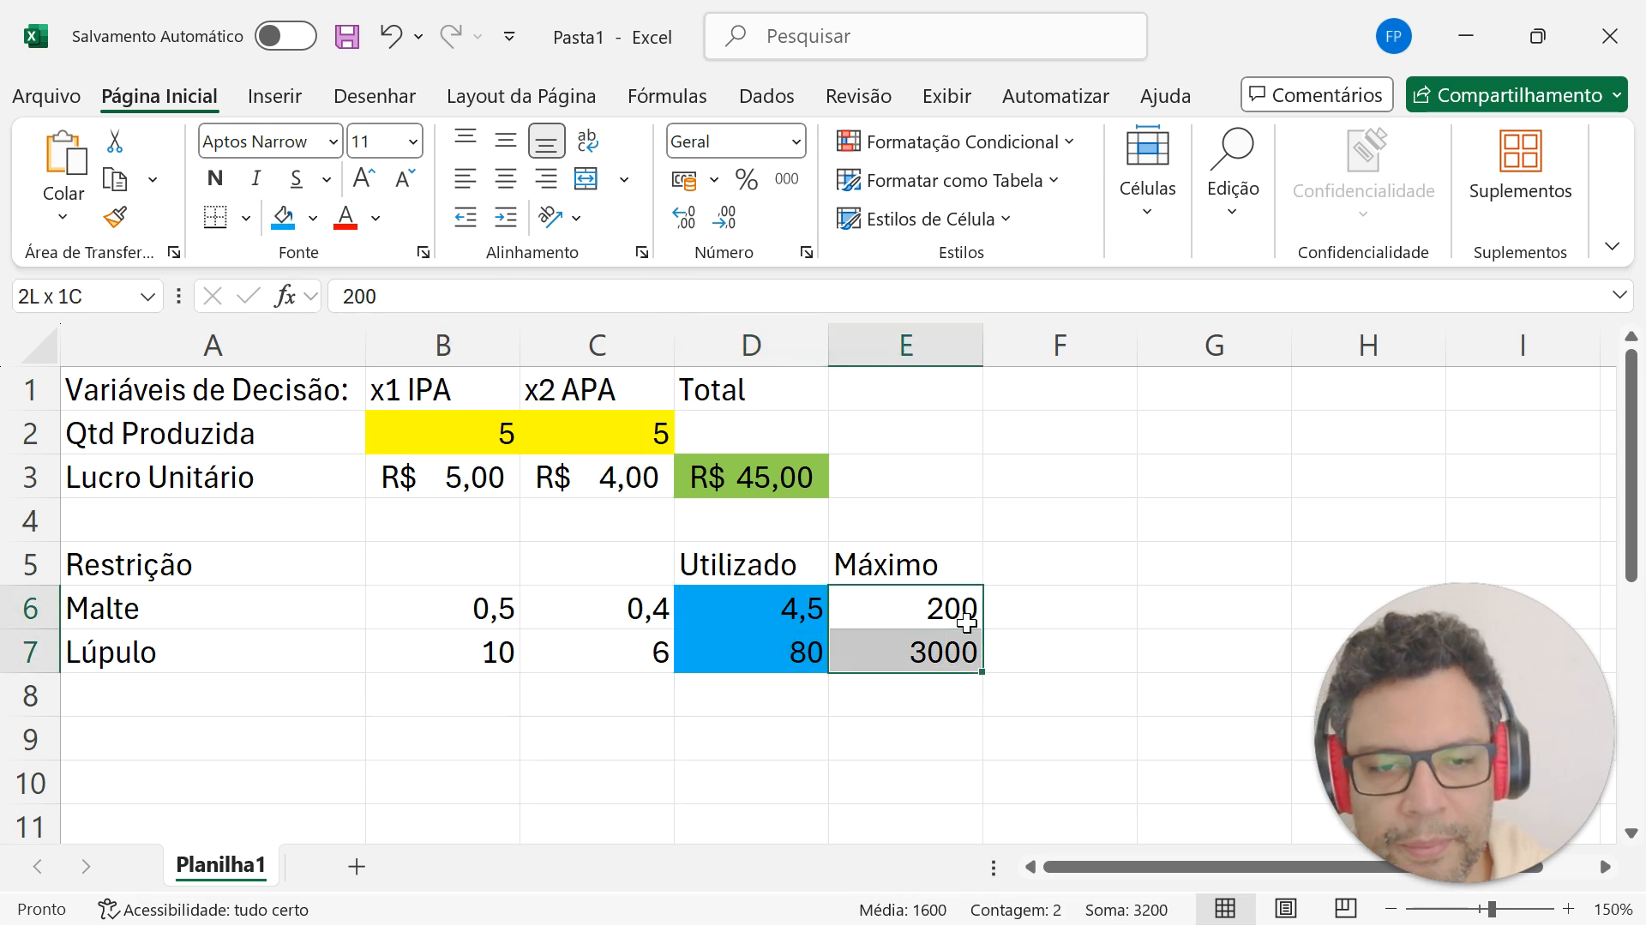
left_click(313, 217)
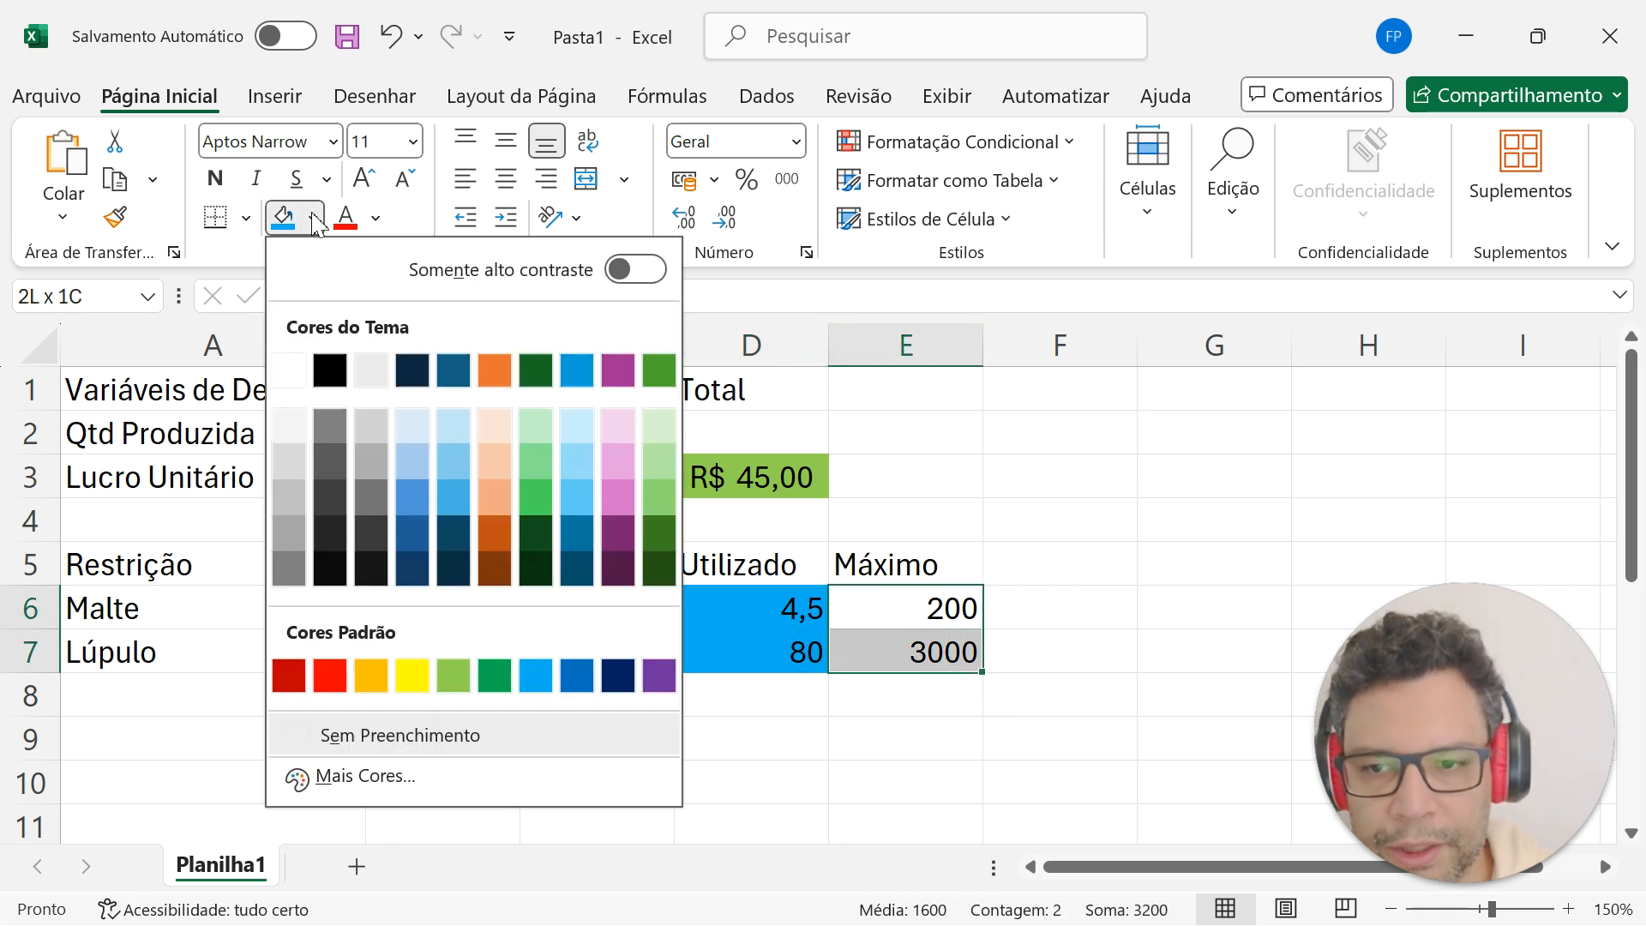
left_click(367, 686)
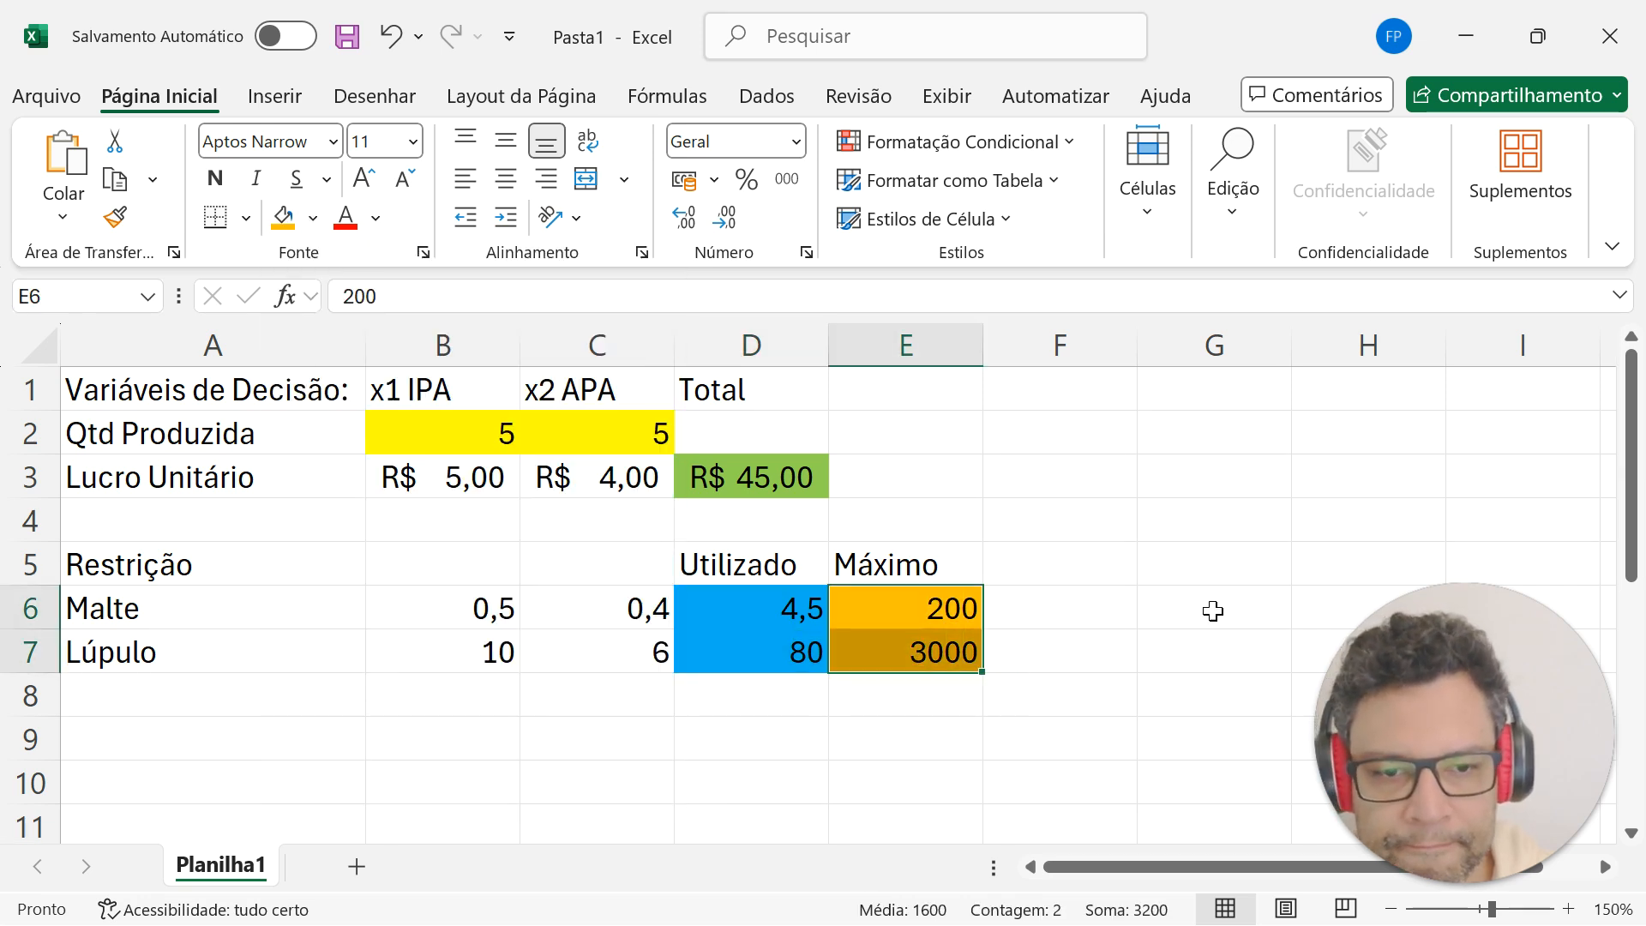
left_click(1043, 614)
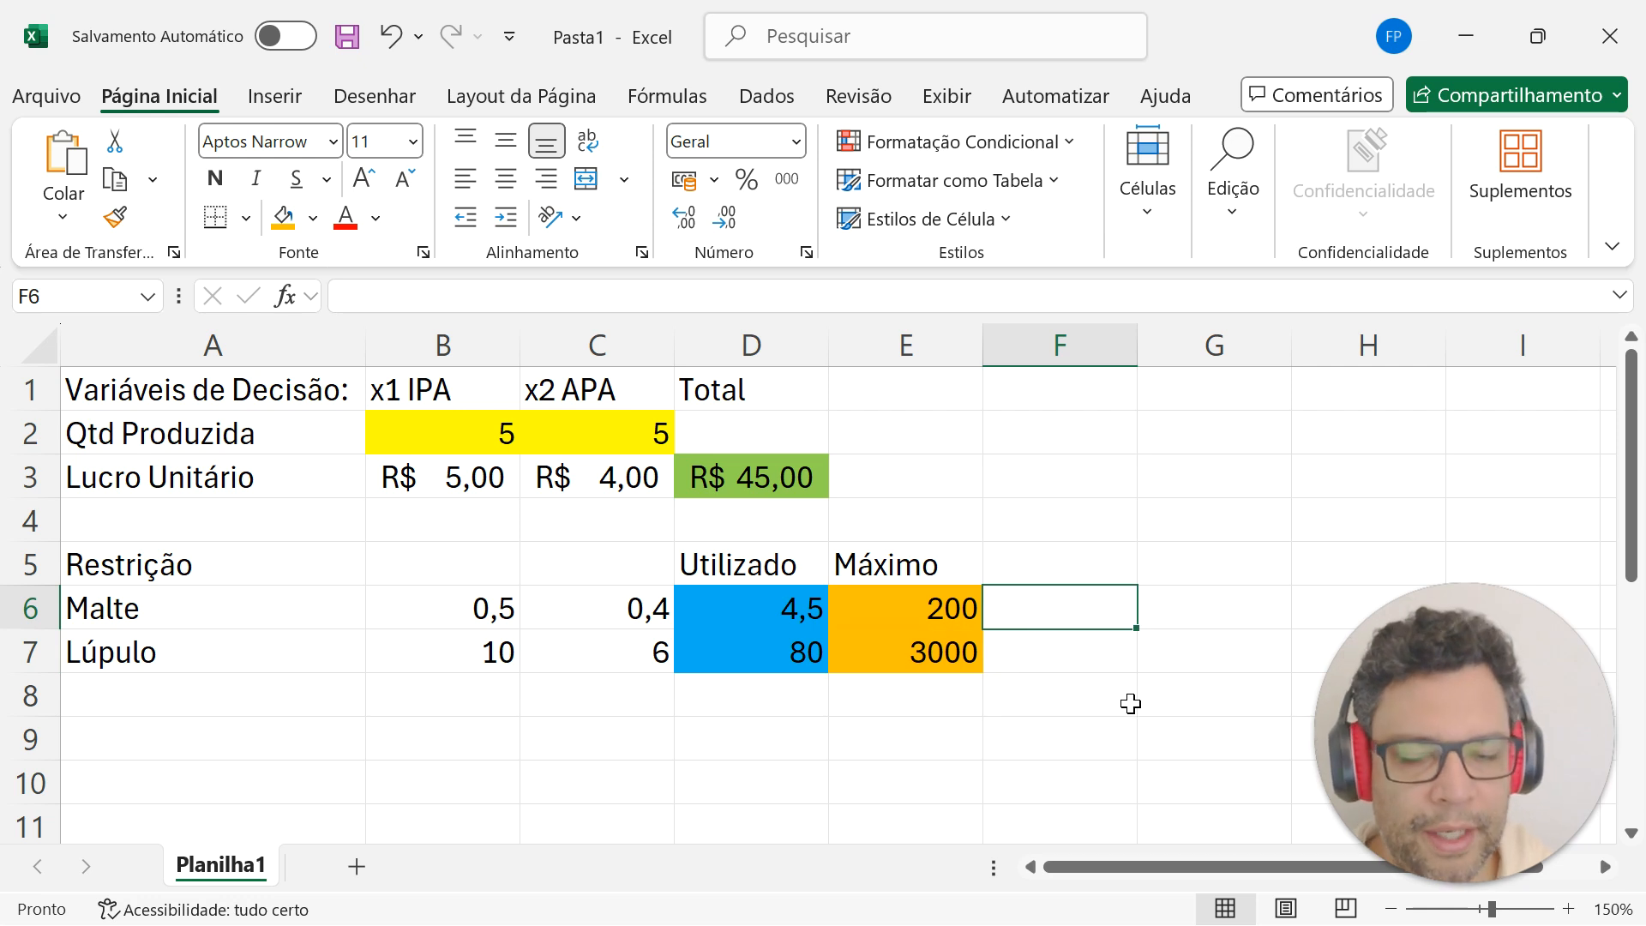
Enter test quantities of 10 for IPA in B2 and 10 for APA in C2.
left_click(491, 446)
type("10")
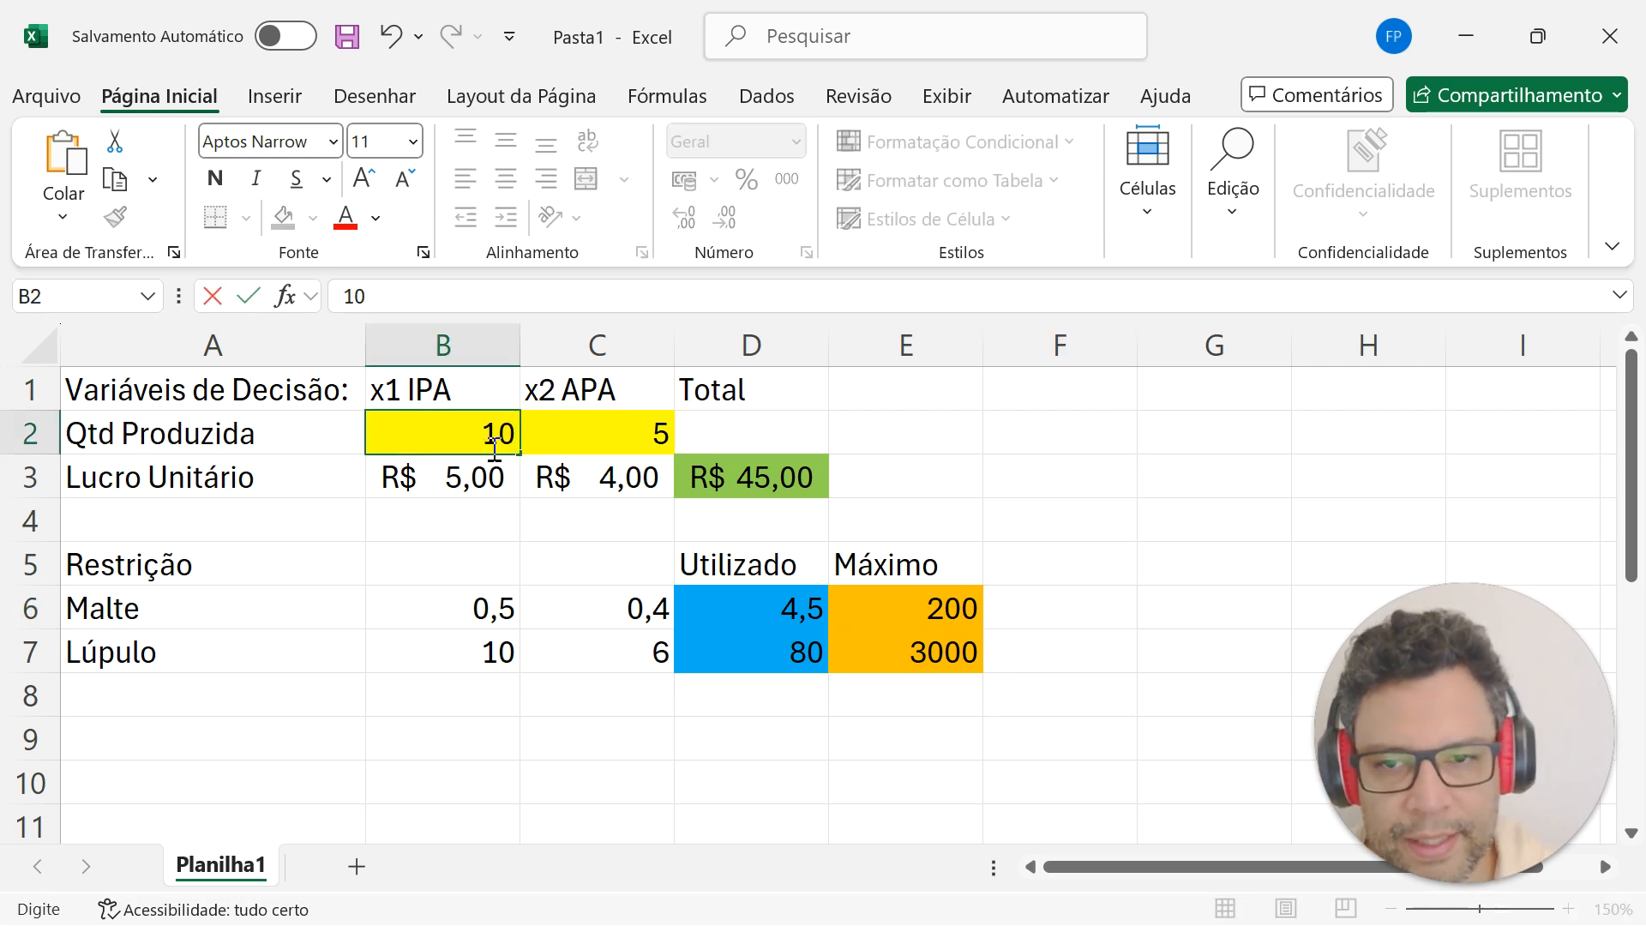
key("Tab")
type("10")
key("Tab")
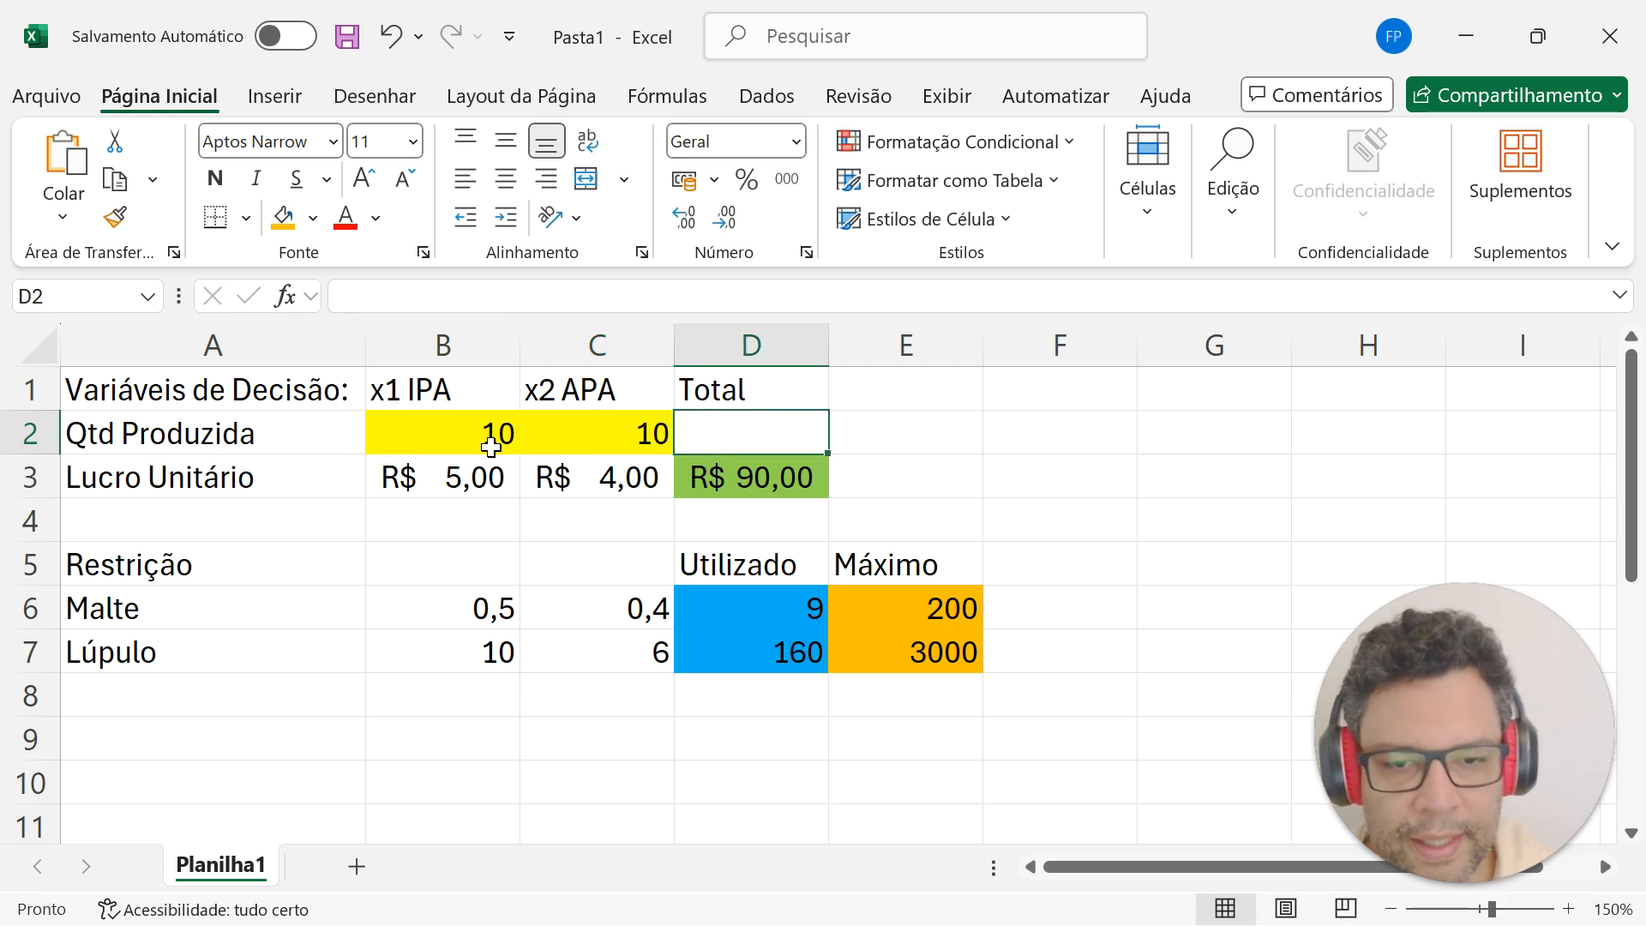
key("shift+Tab")
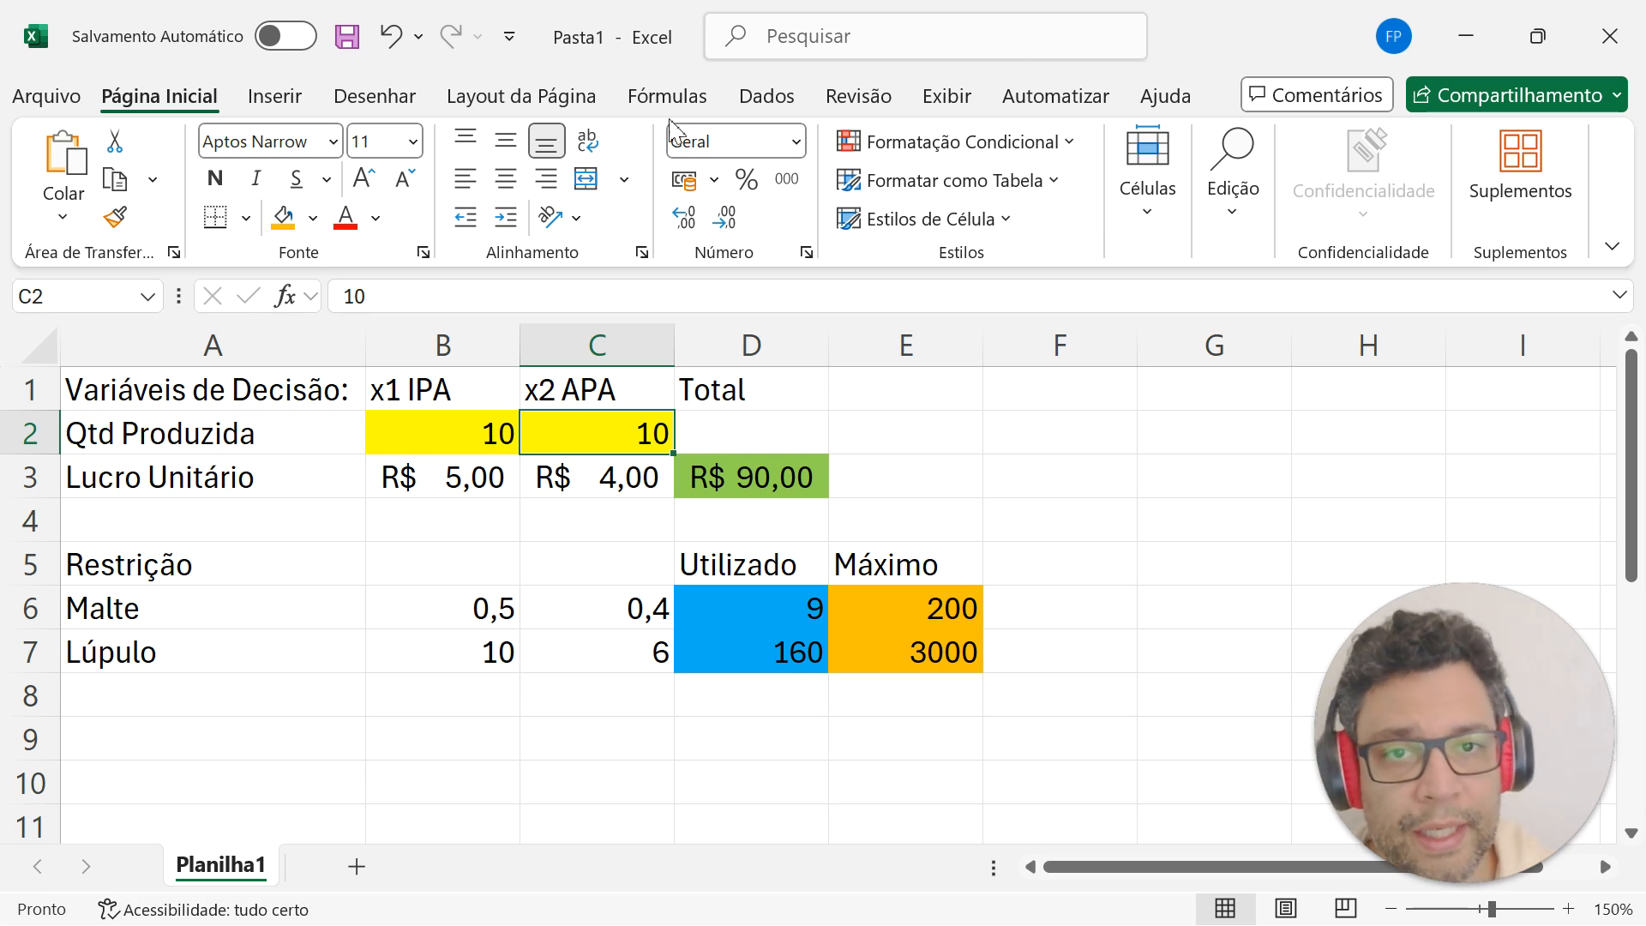
Open Solver and set the total profit cell D3 as the objective.
left_click(780, 101)
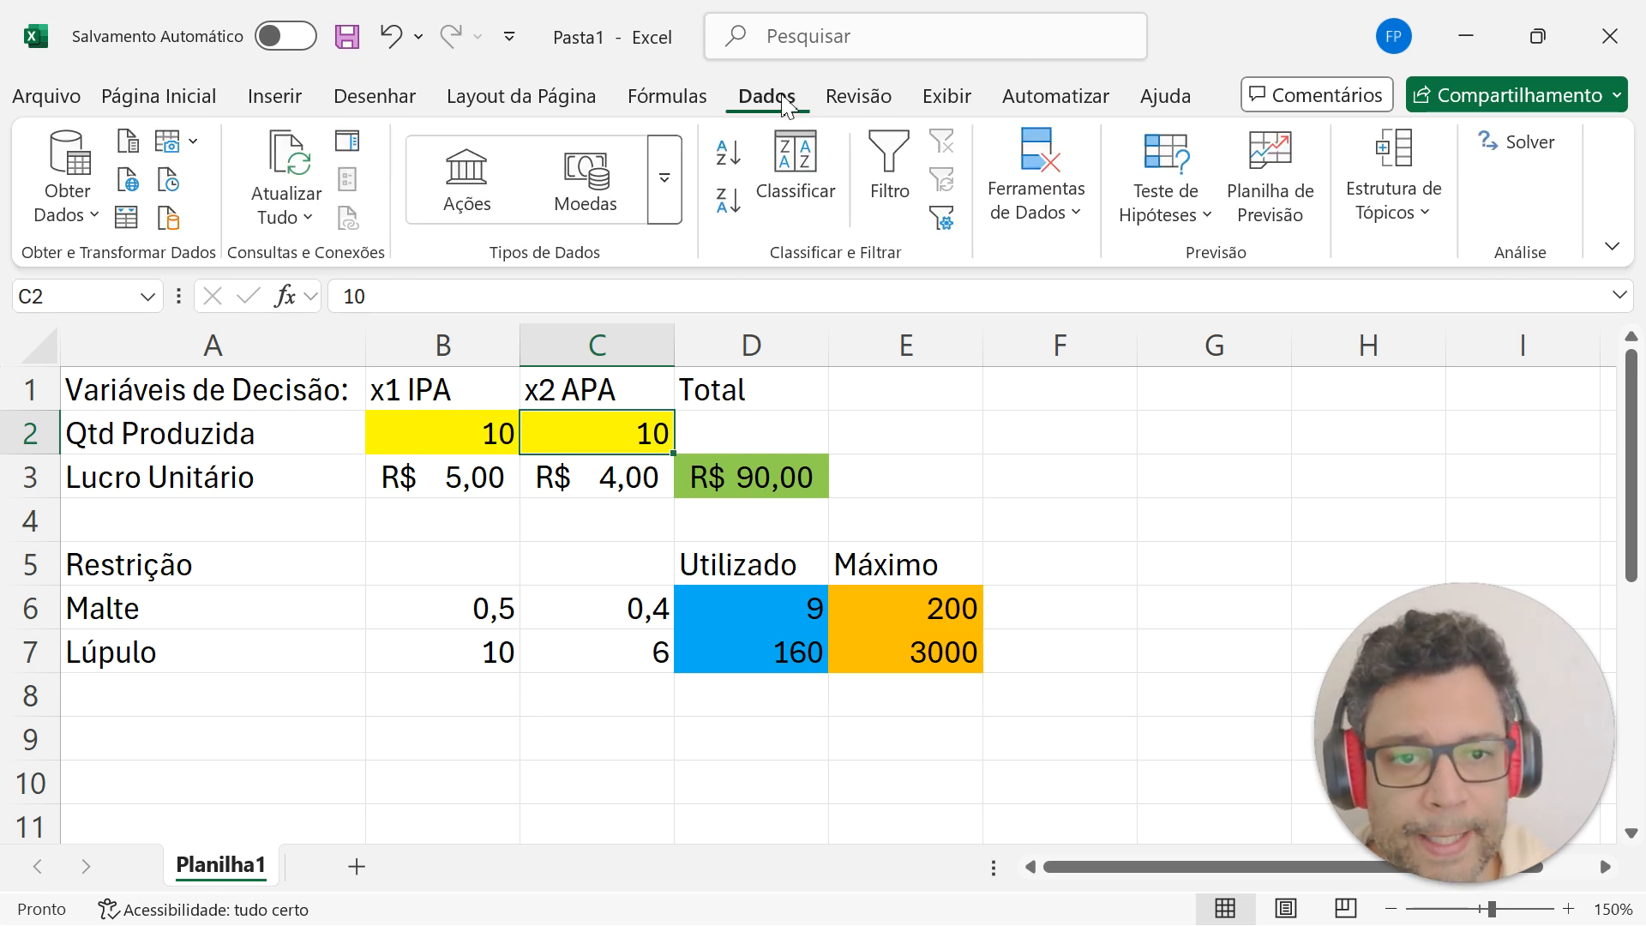
left_click(1521, 142)
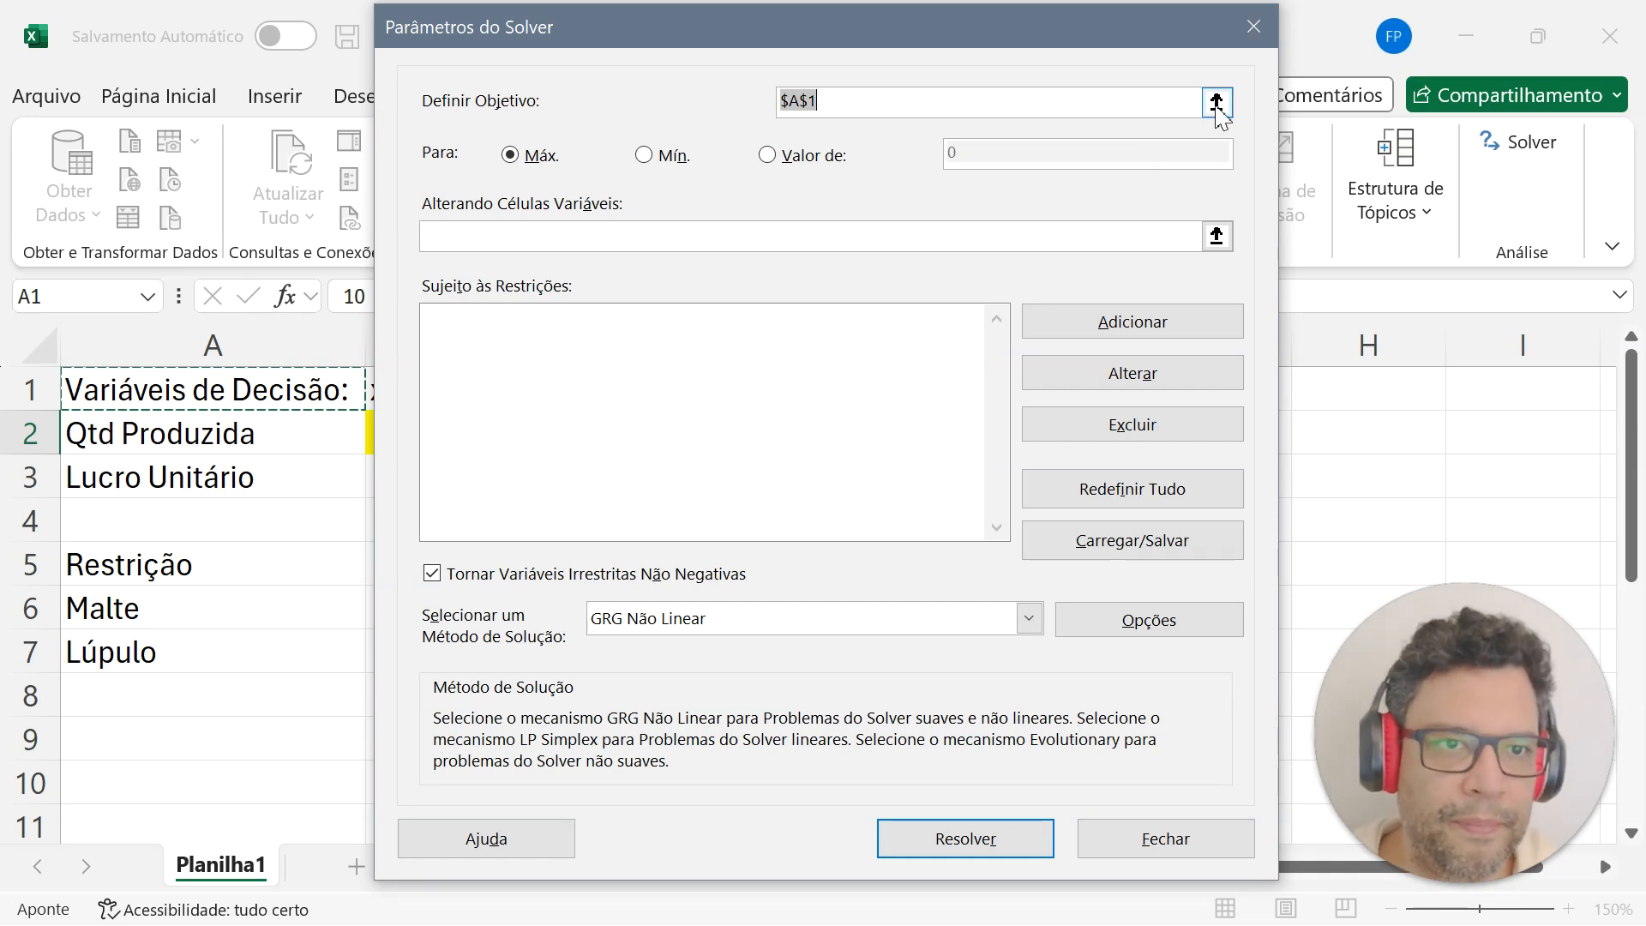
left_click(1216, 103)
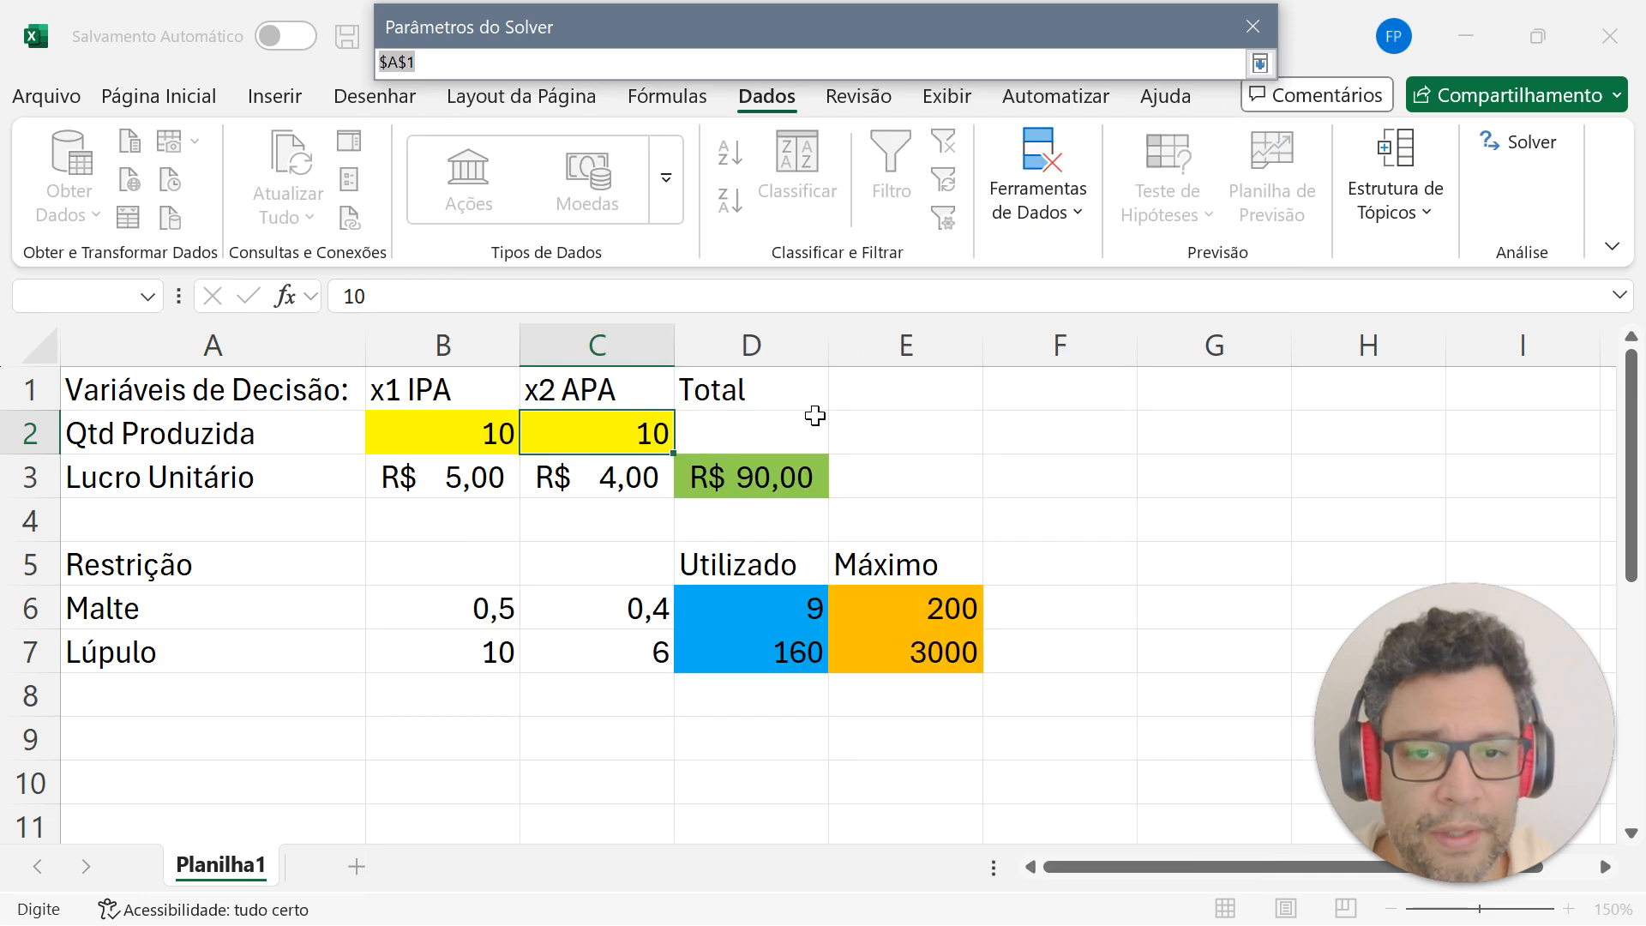
left_click(769, 477)
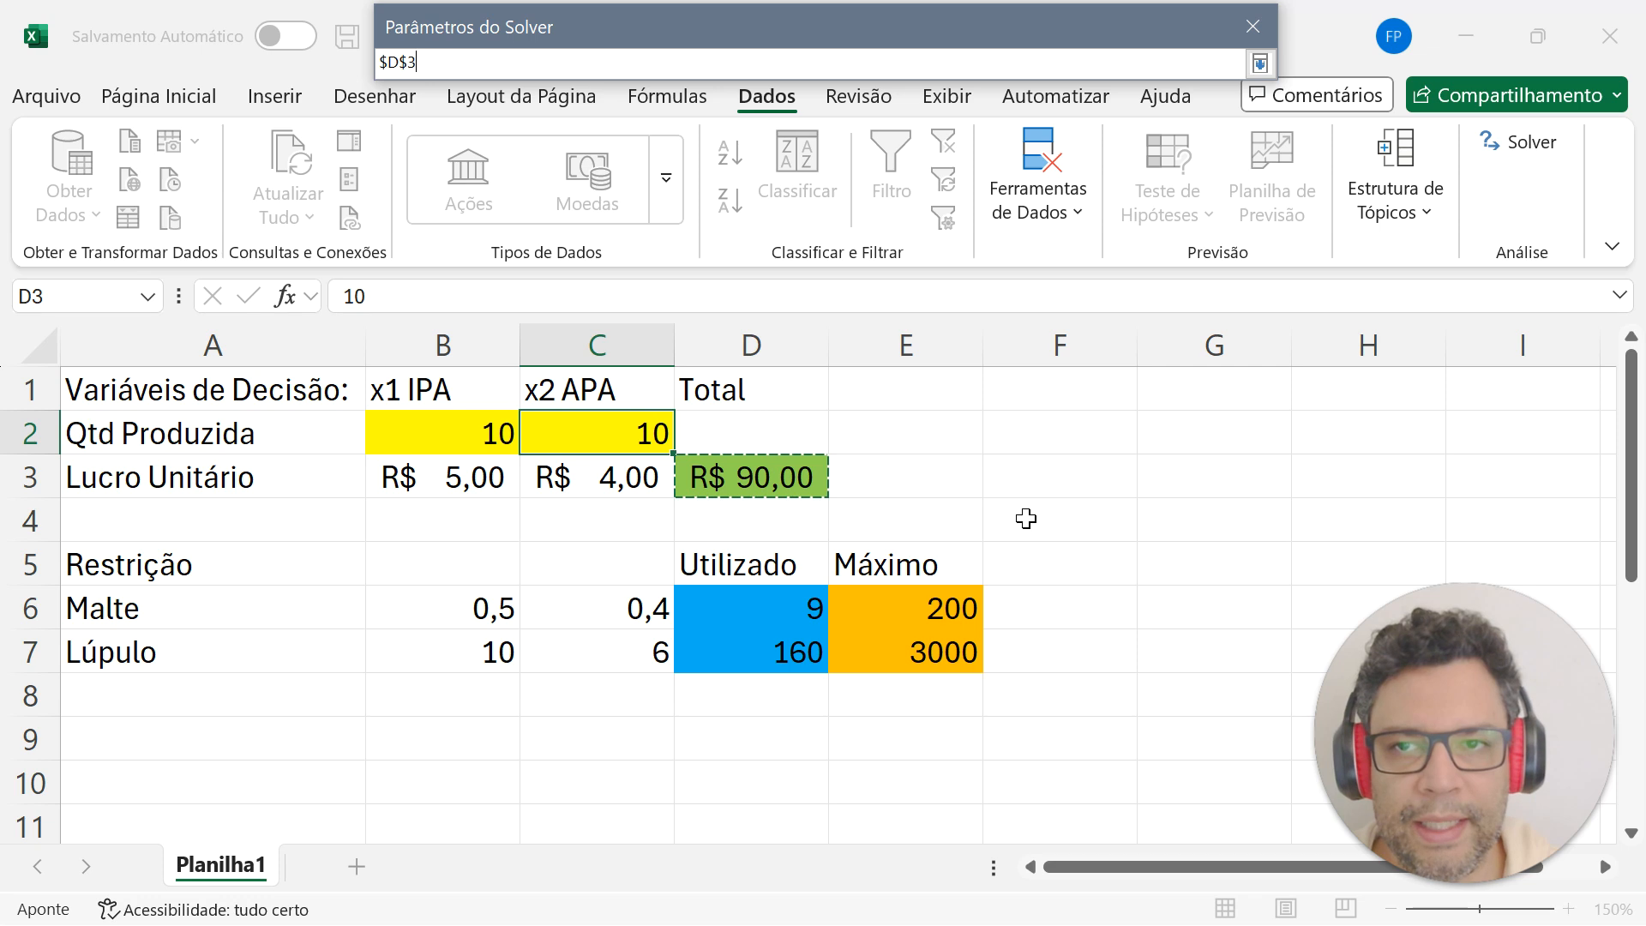
key("Return")
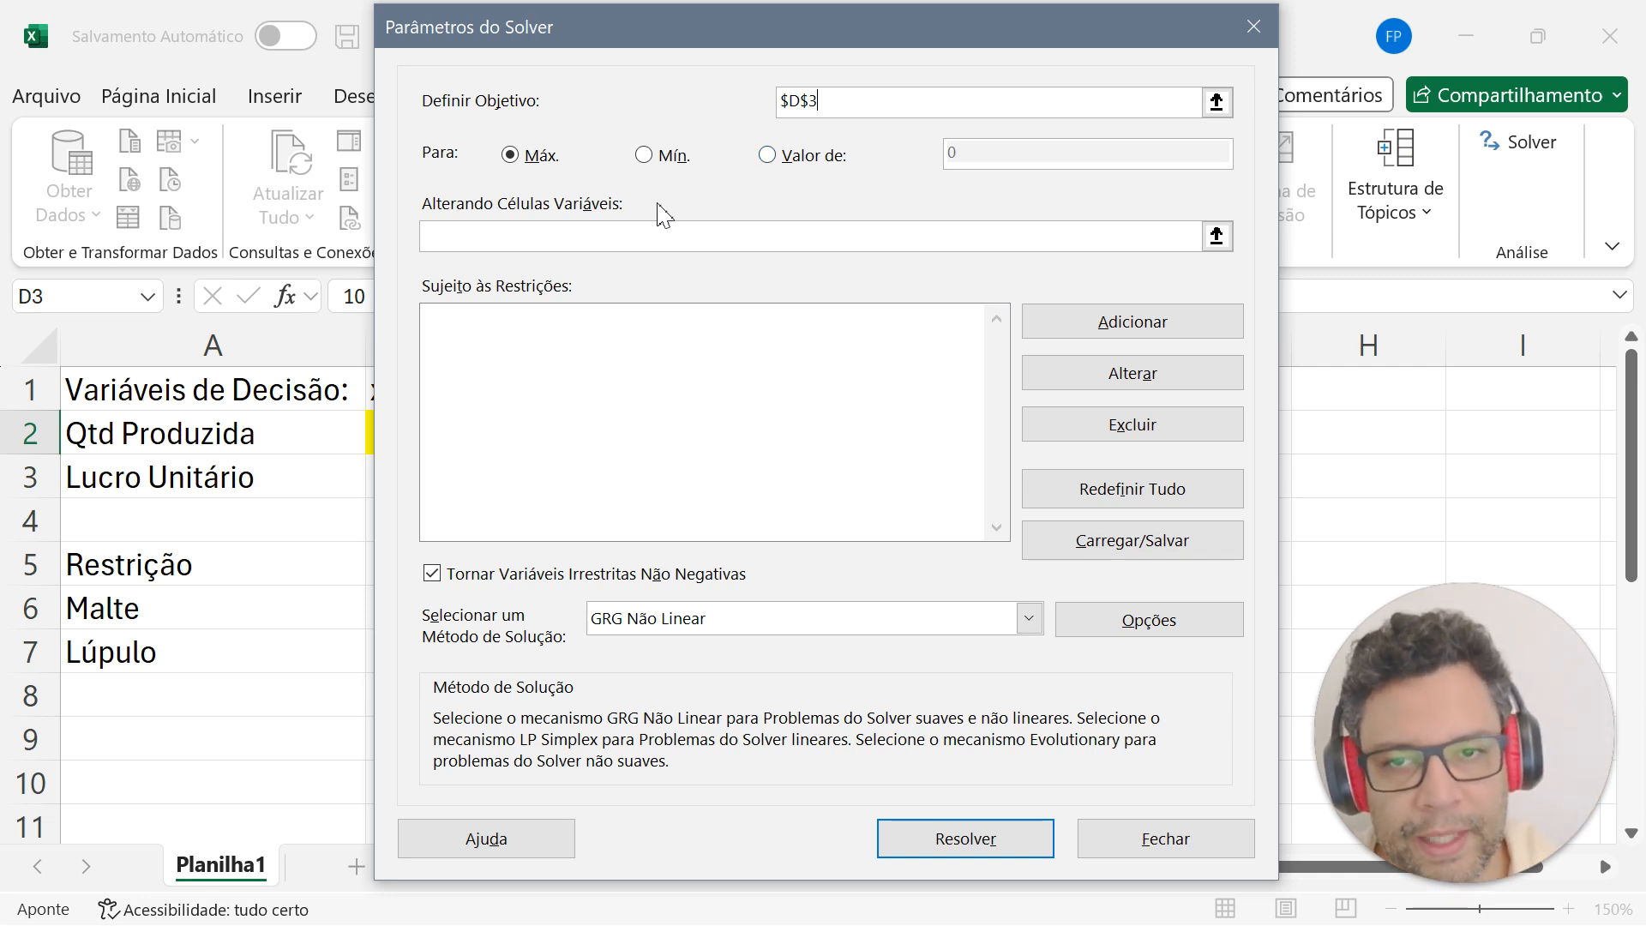
Set the produced quantity cells B2:C2 as Solver's changing variable cells.
left_click(634, 238)
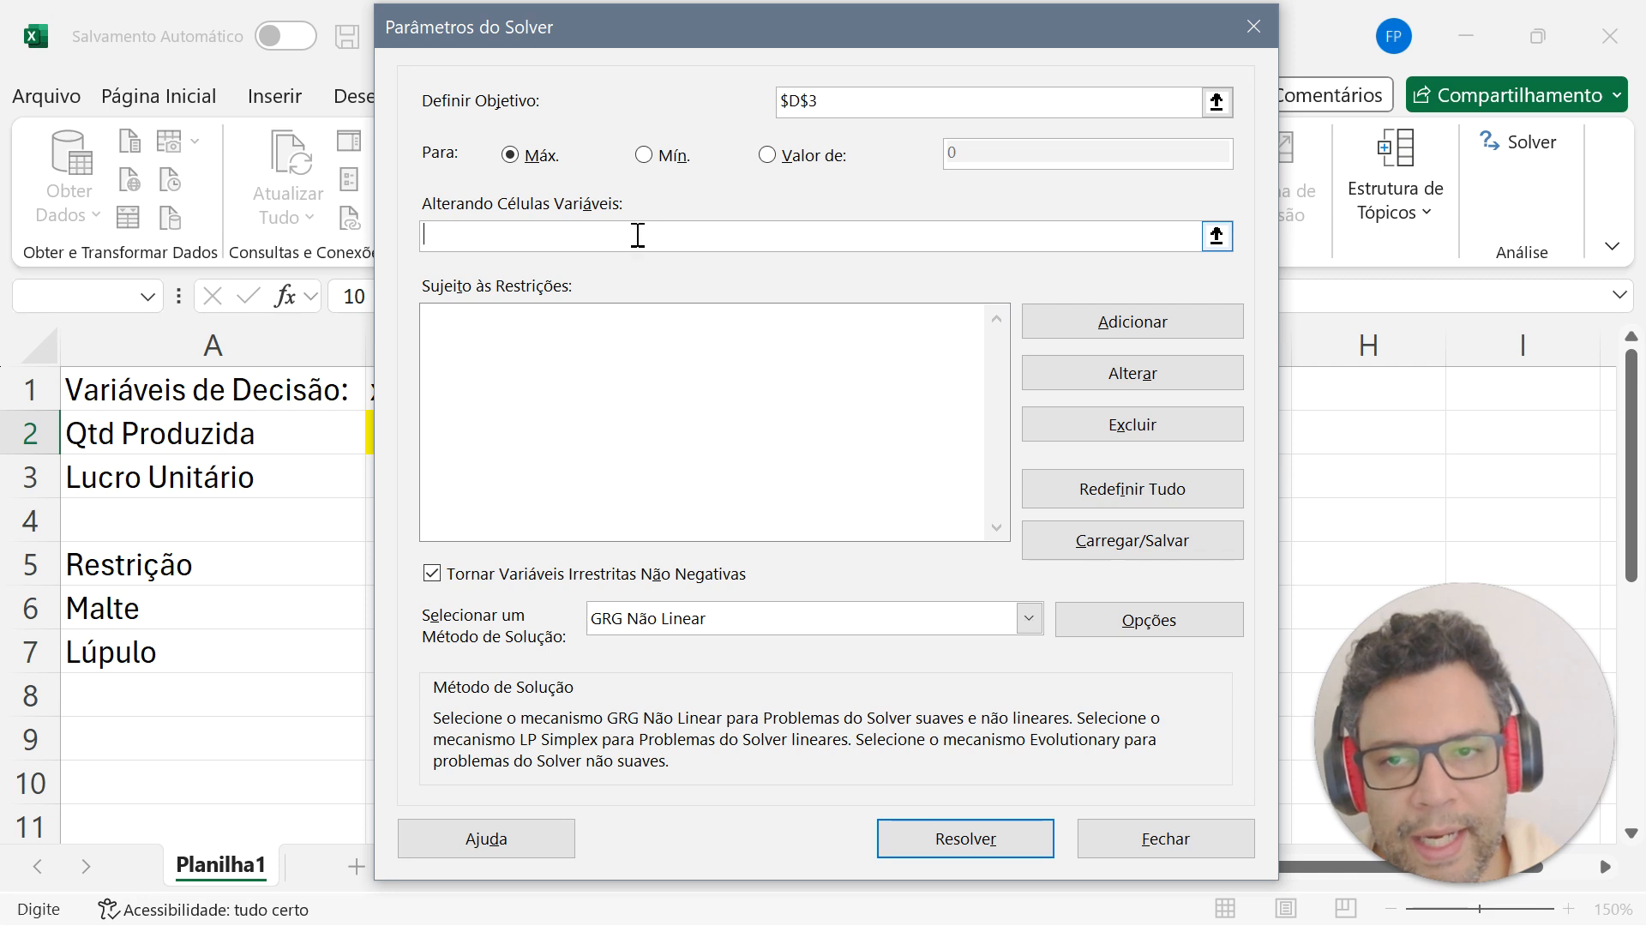
left_click(1216, 237)
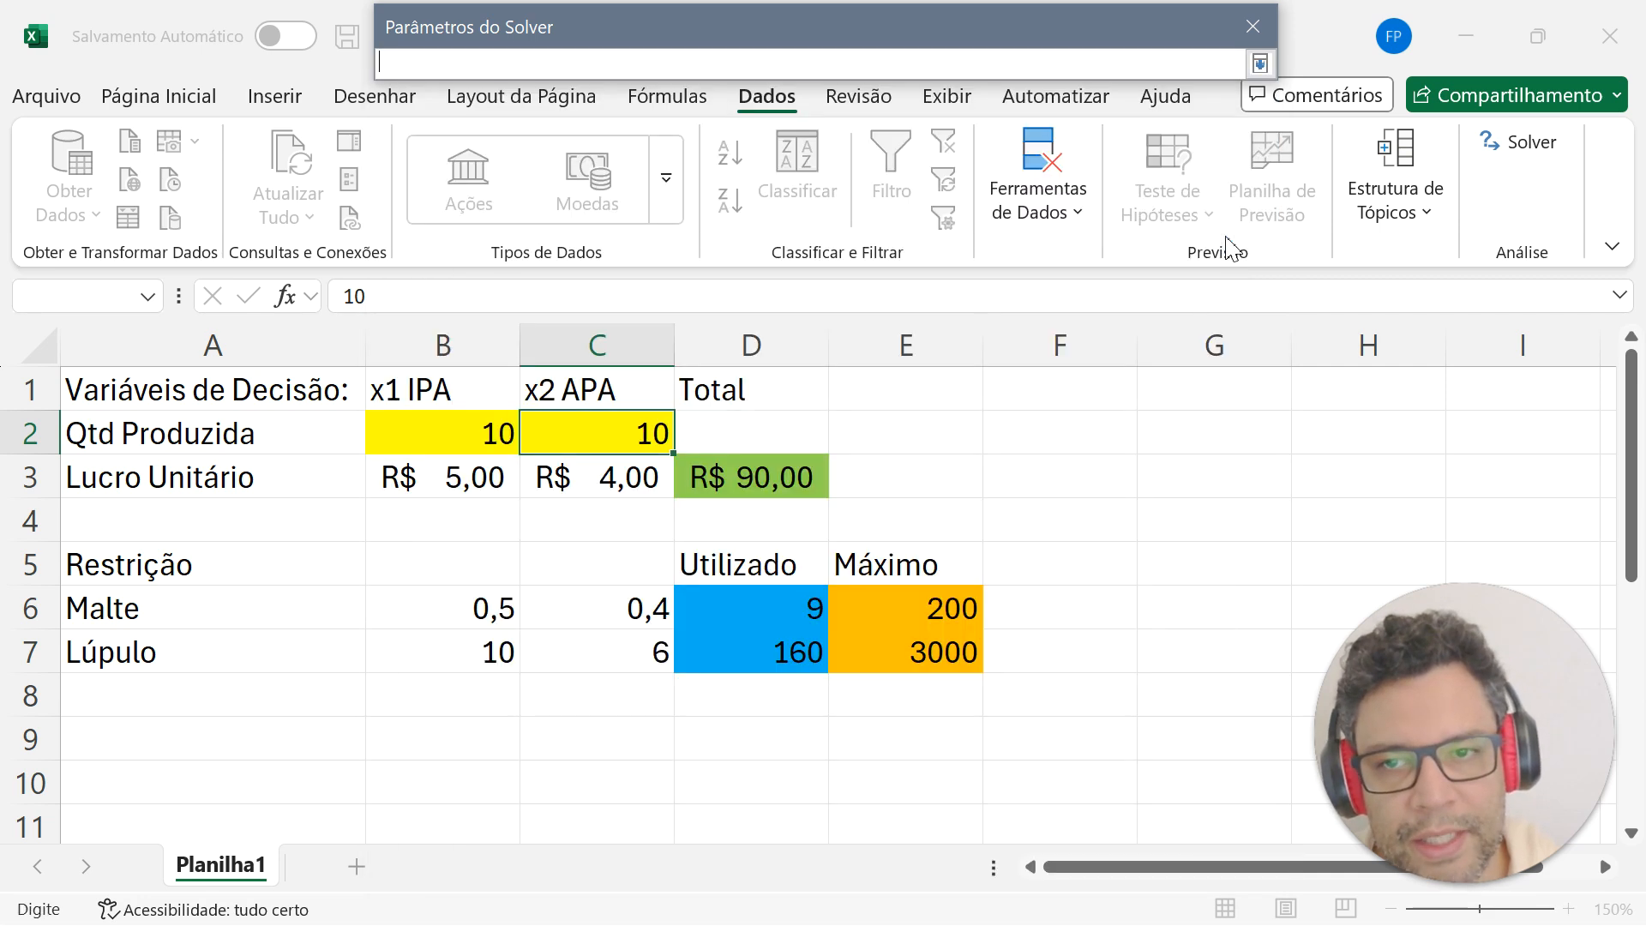
left_click_drag(434, 427, 548, 428)
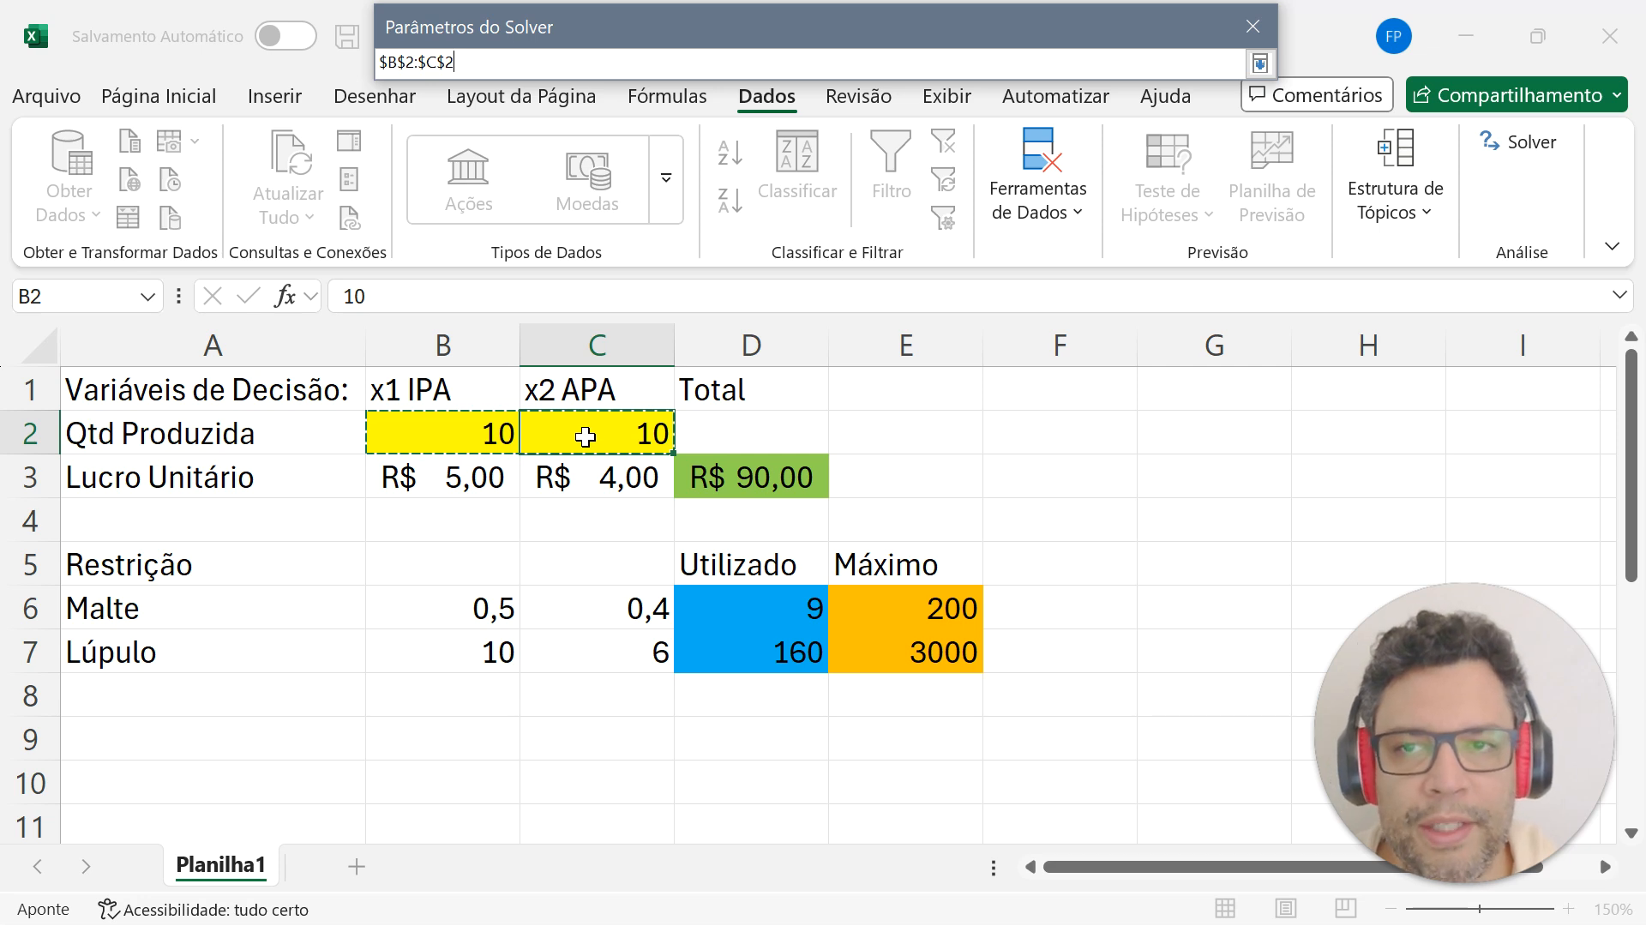
key("Return")
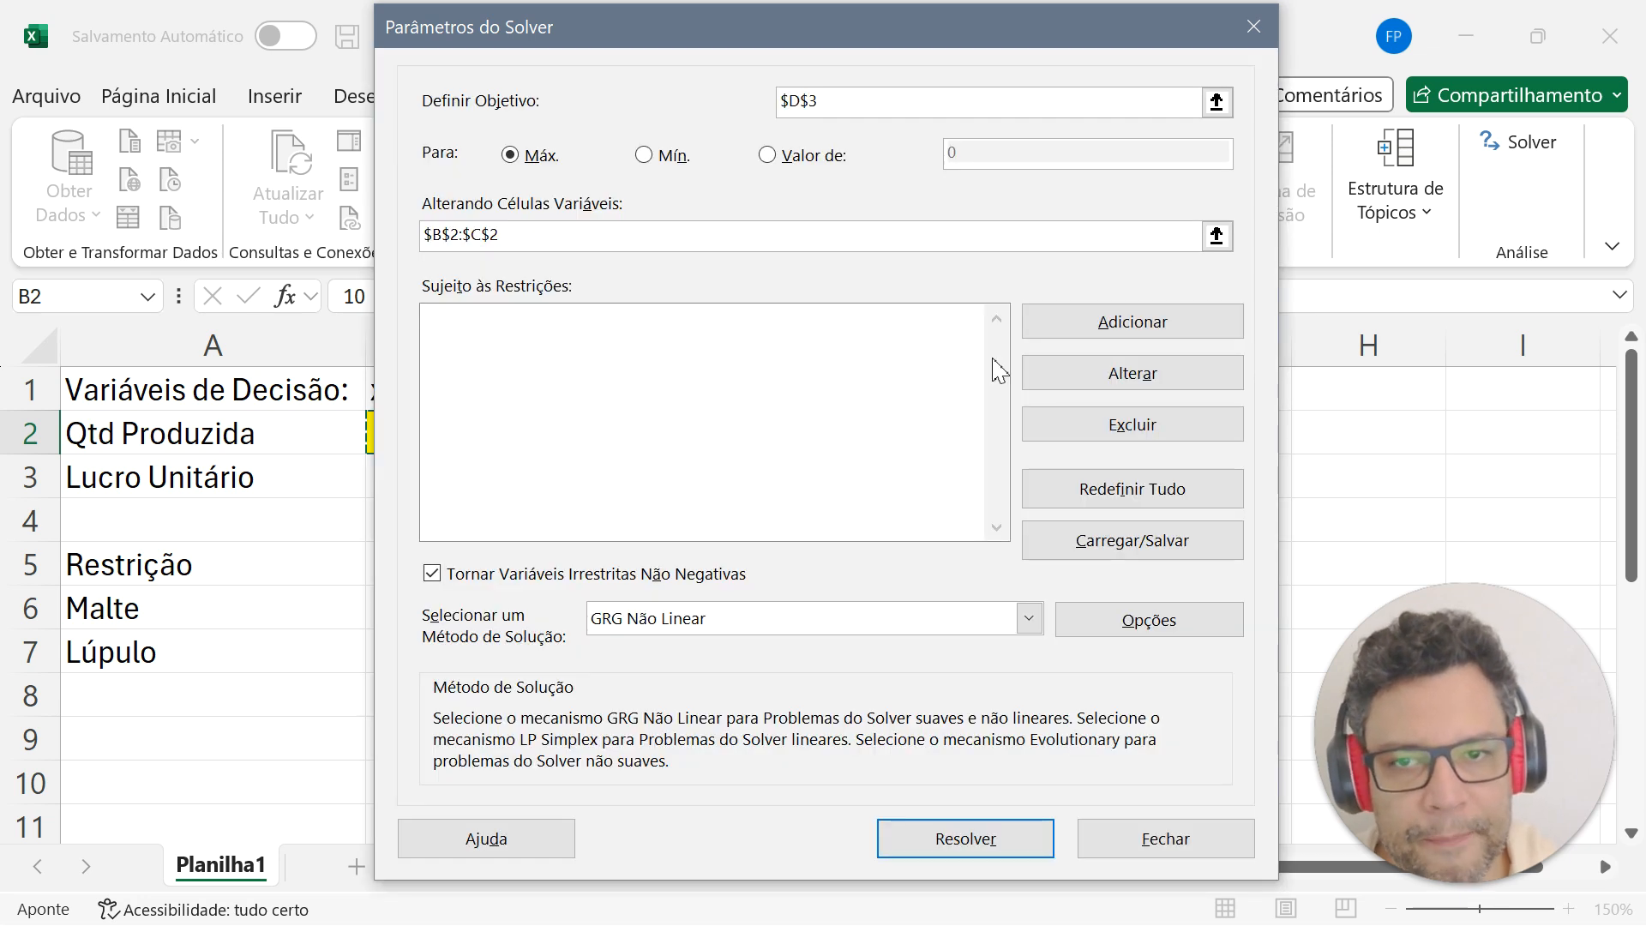
Add a Solver constraint requiring the used malt and hops D6:D7 to be <= the maximums E6:E7.
left_click(1094, 335)
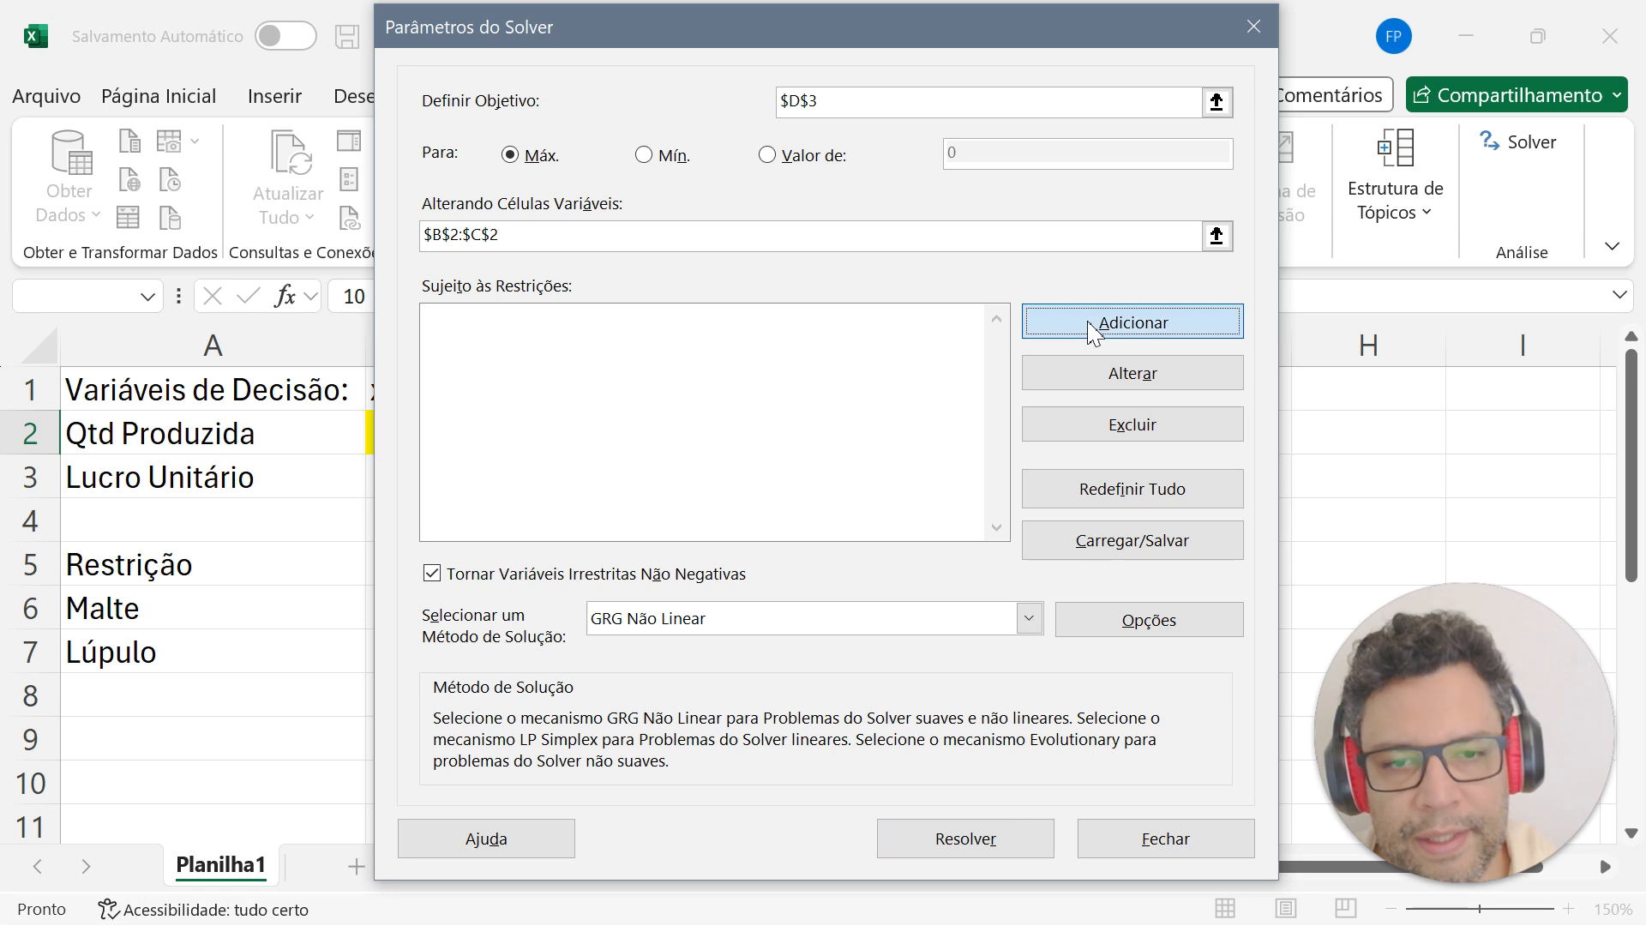
left_click_drag(860, 356, 1278, 264)
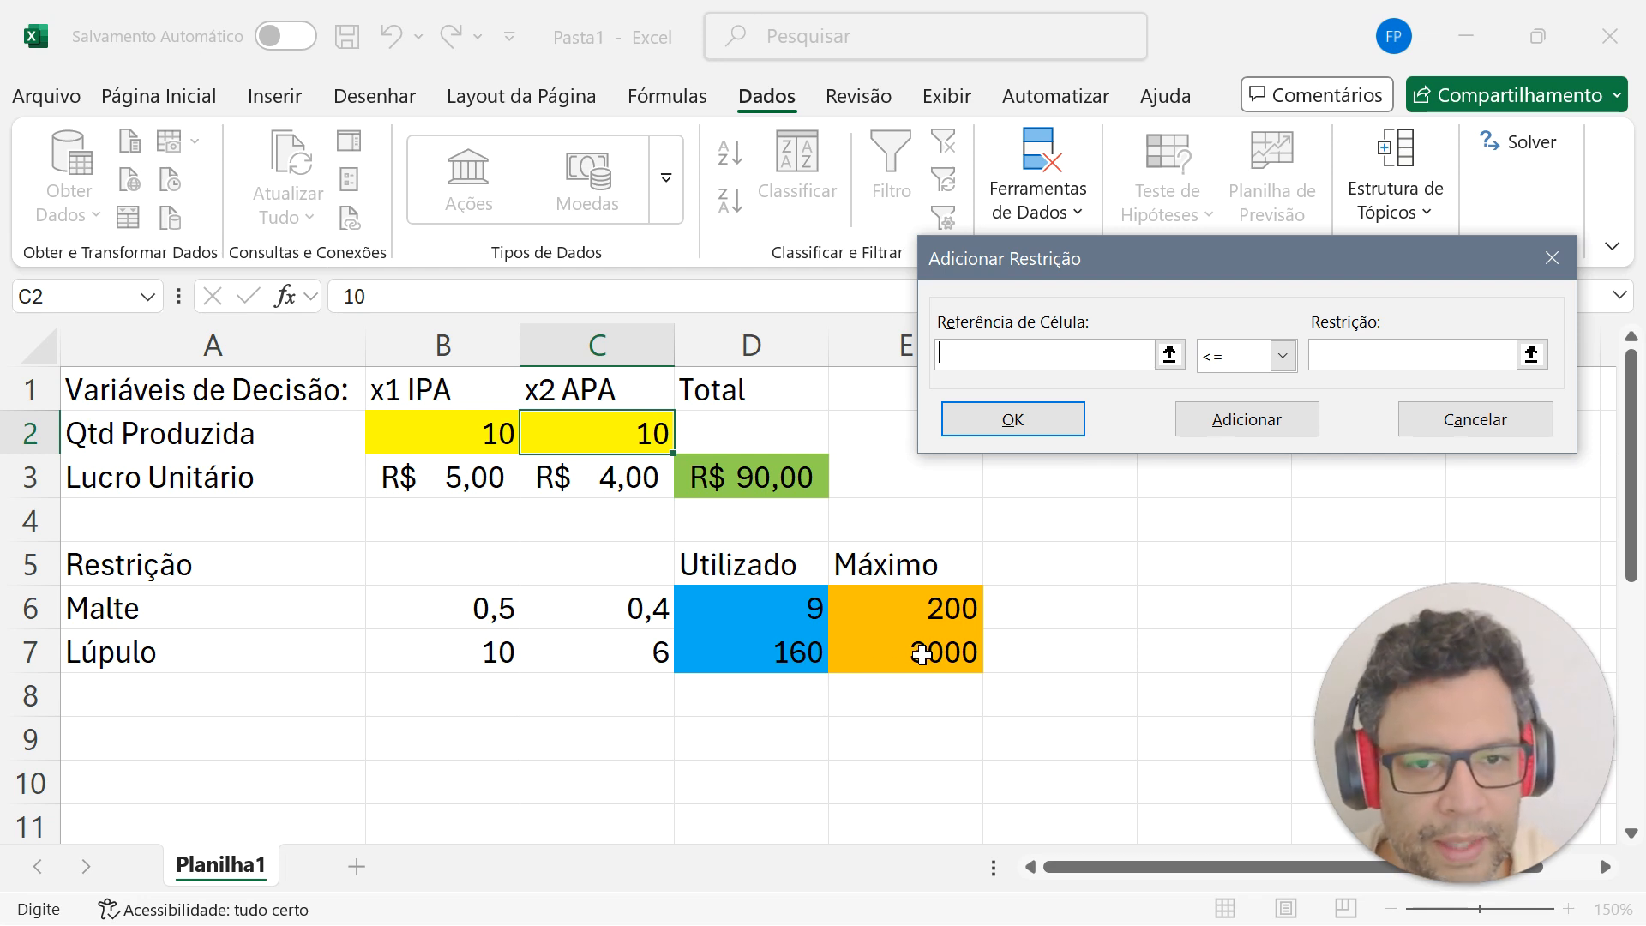
left_click(791, 621)
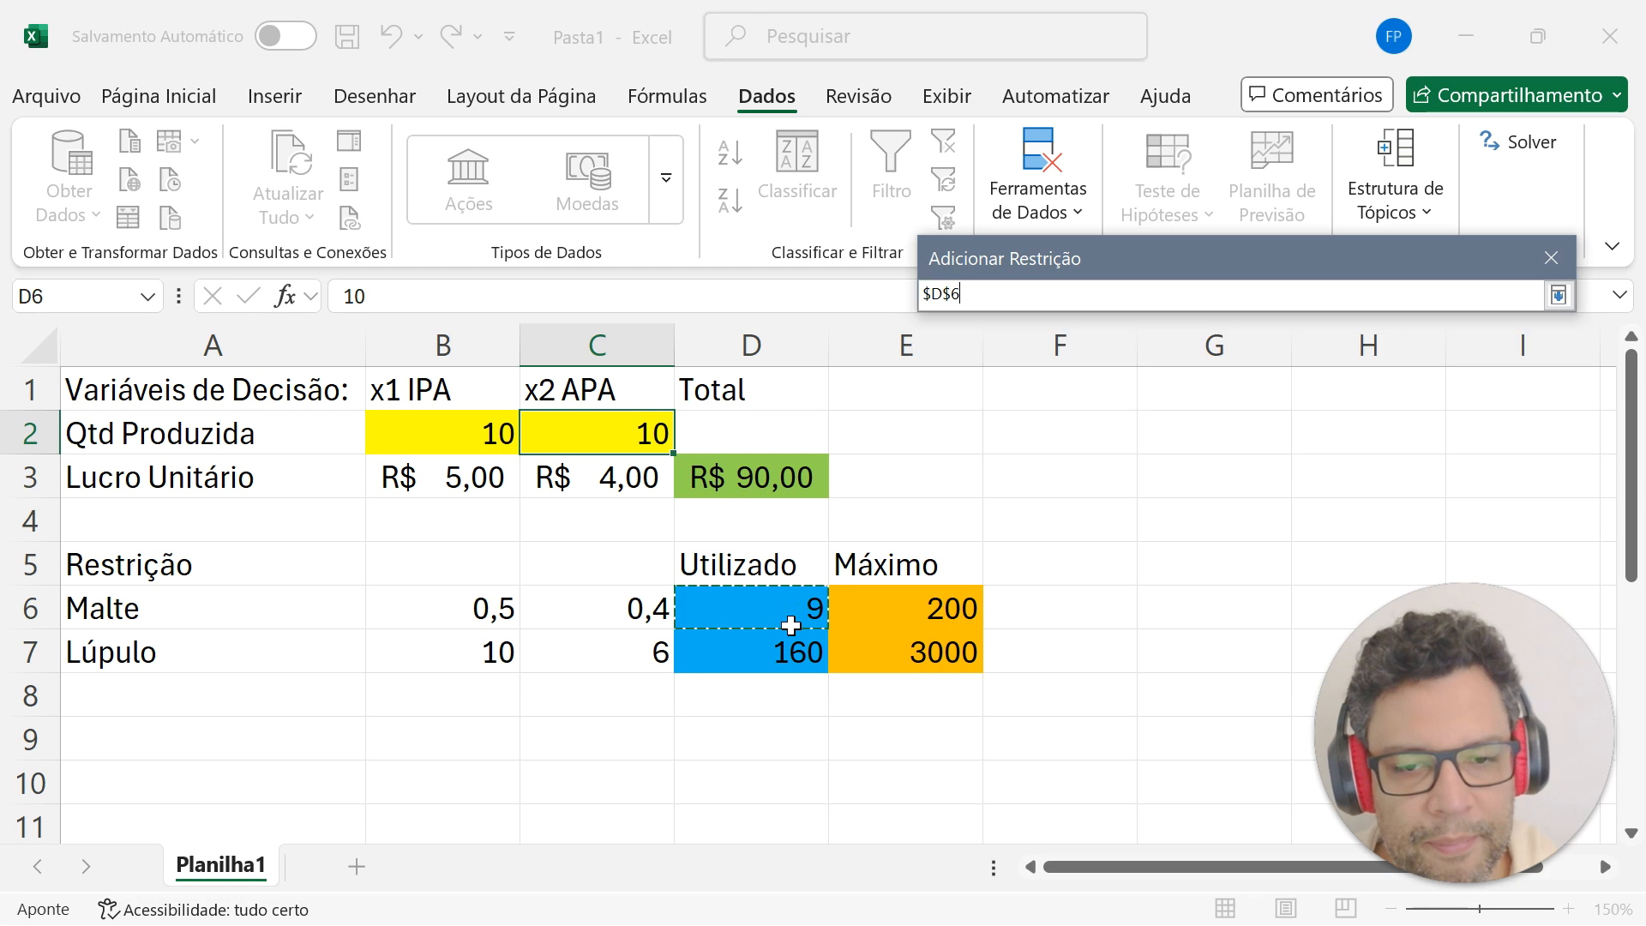
left_click_drag(791, 625, 790, 641)
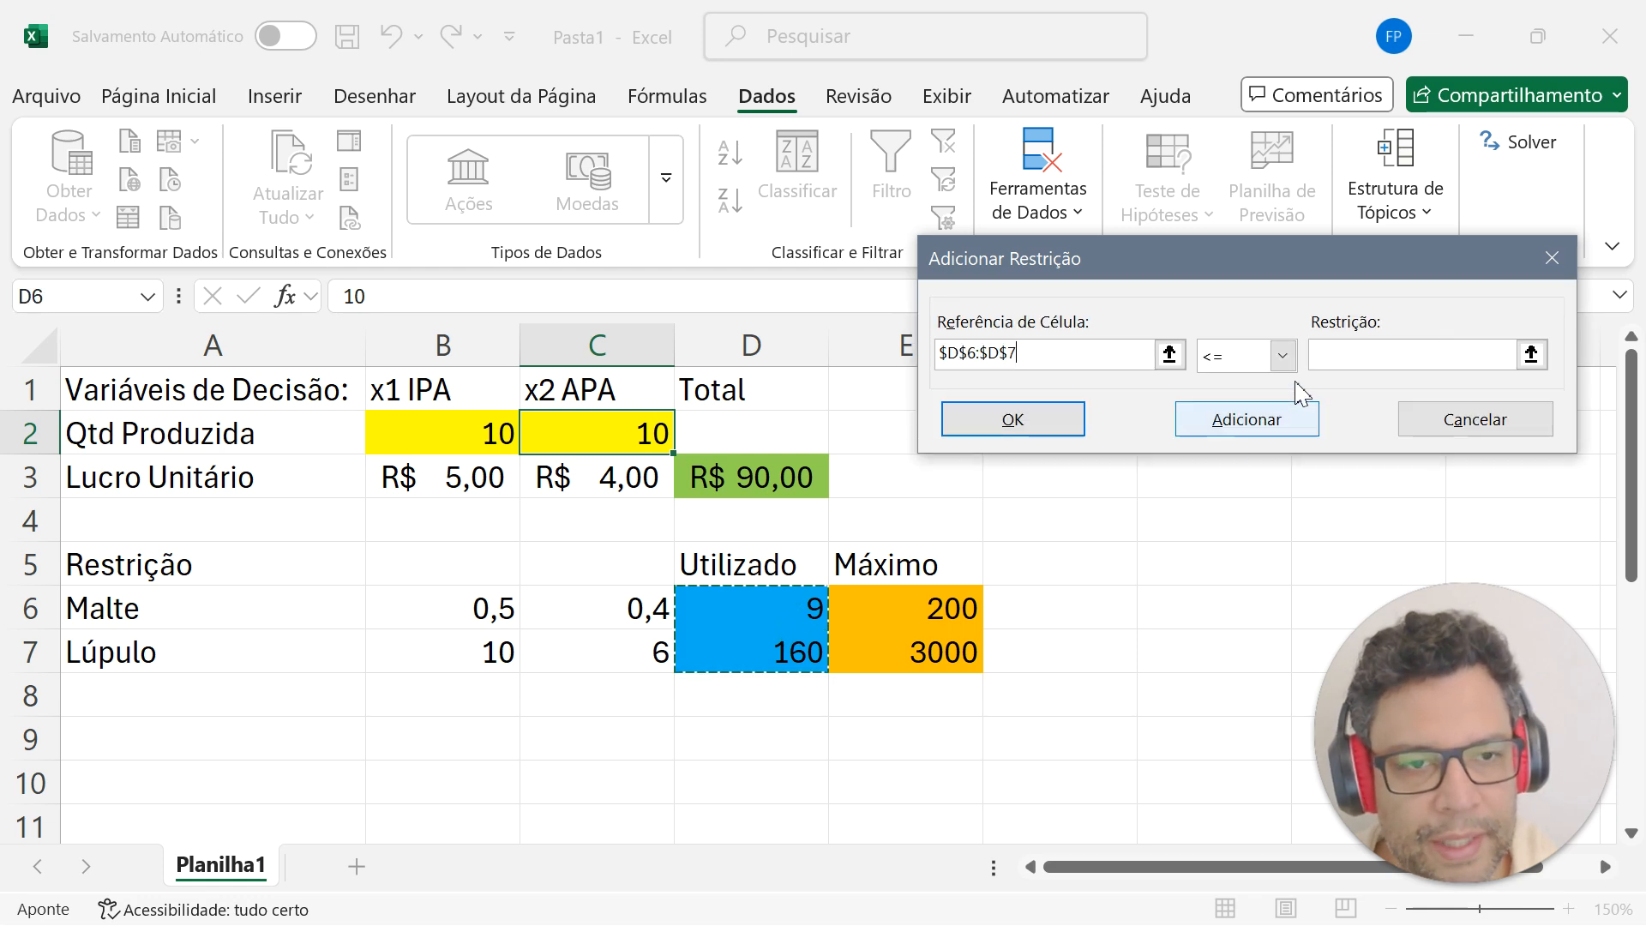
left_click(1329, 355)
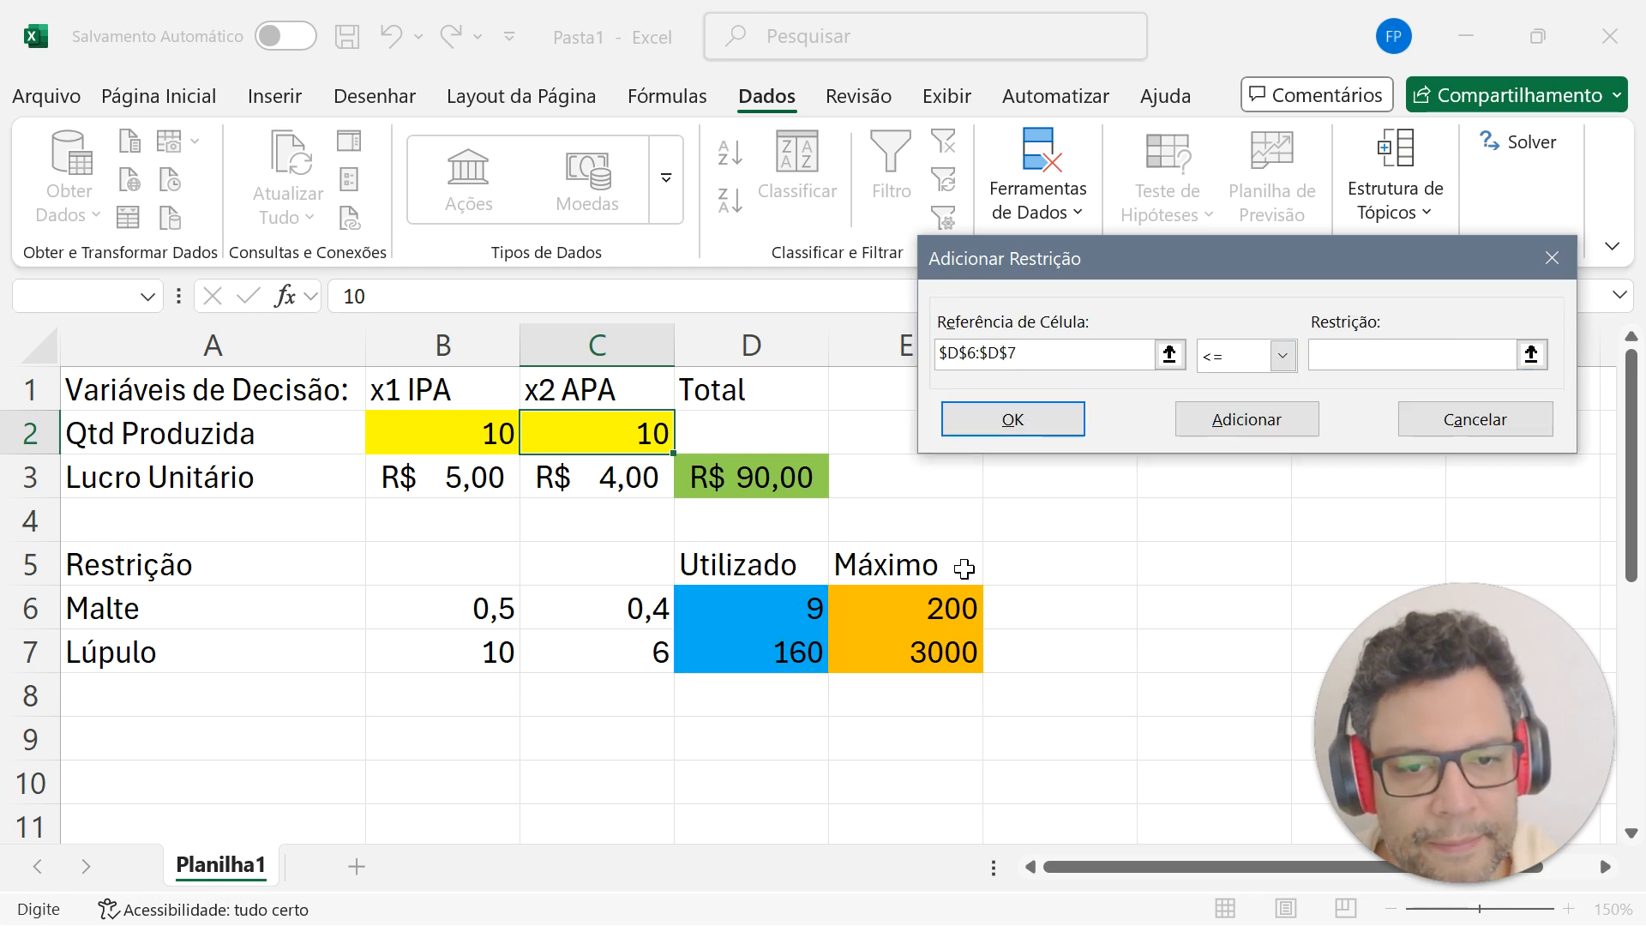
left_click_drag(943, 611, 924, 660)
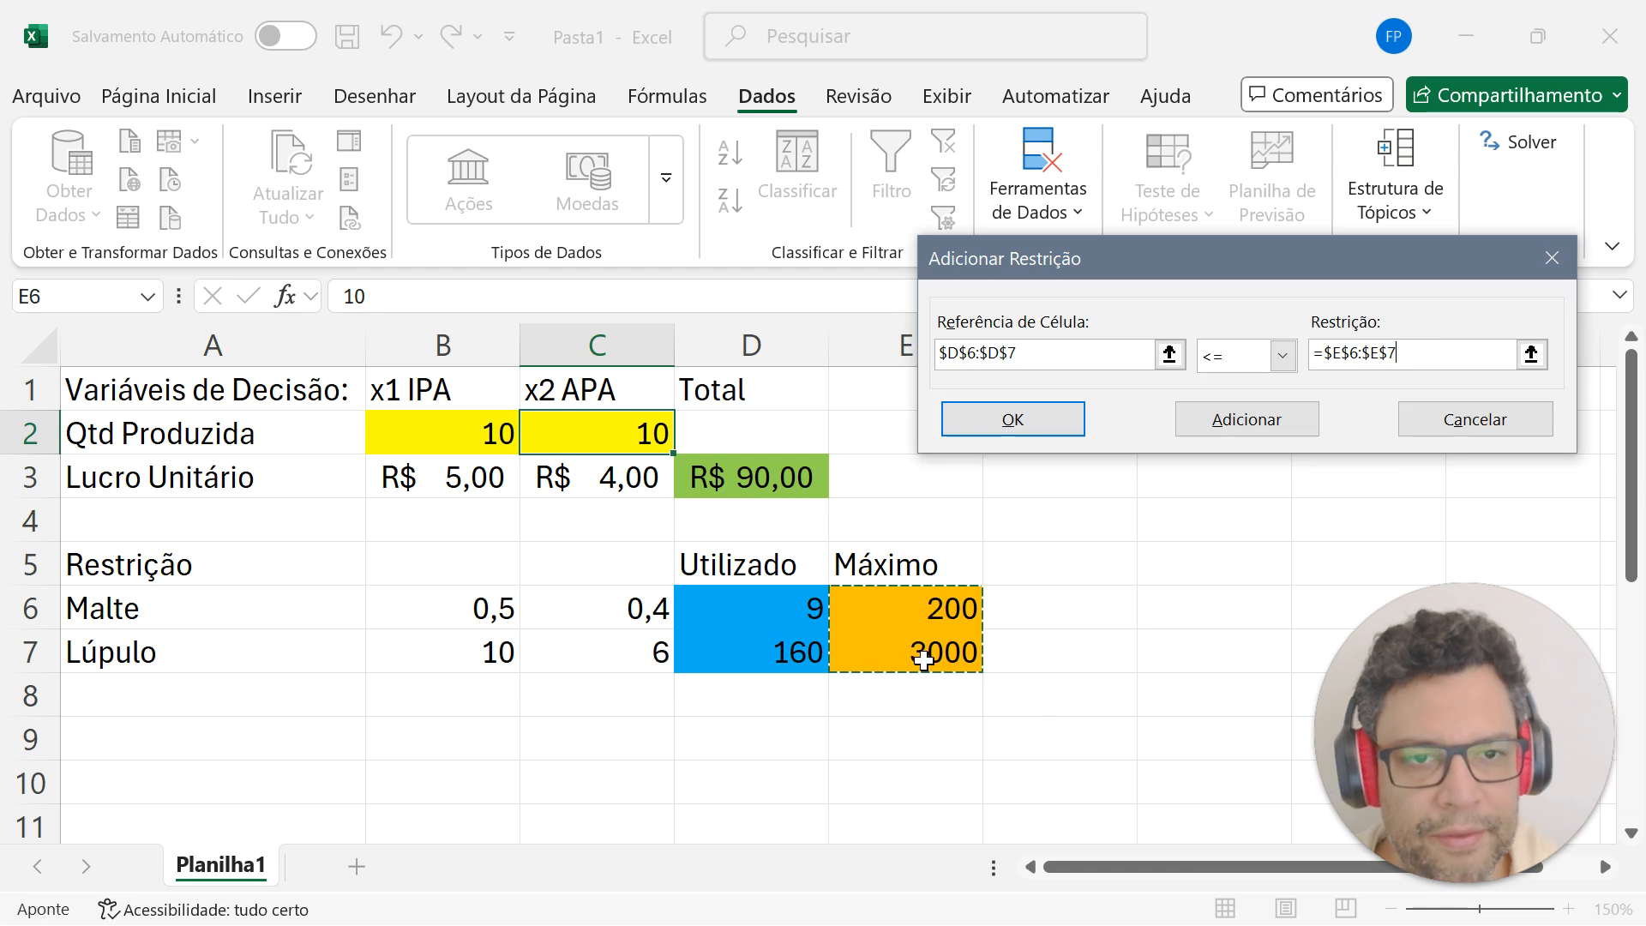
left_click(1061, 353)
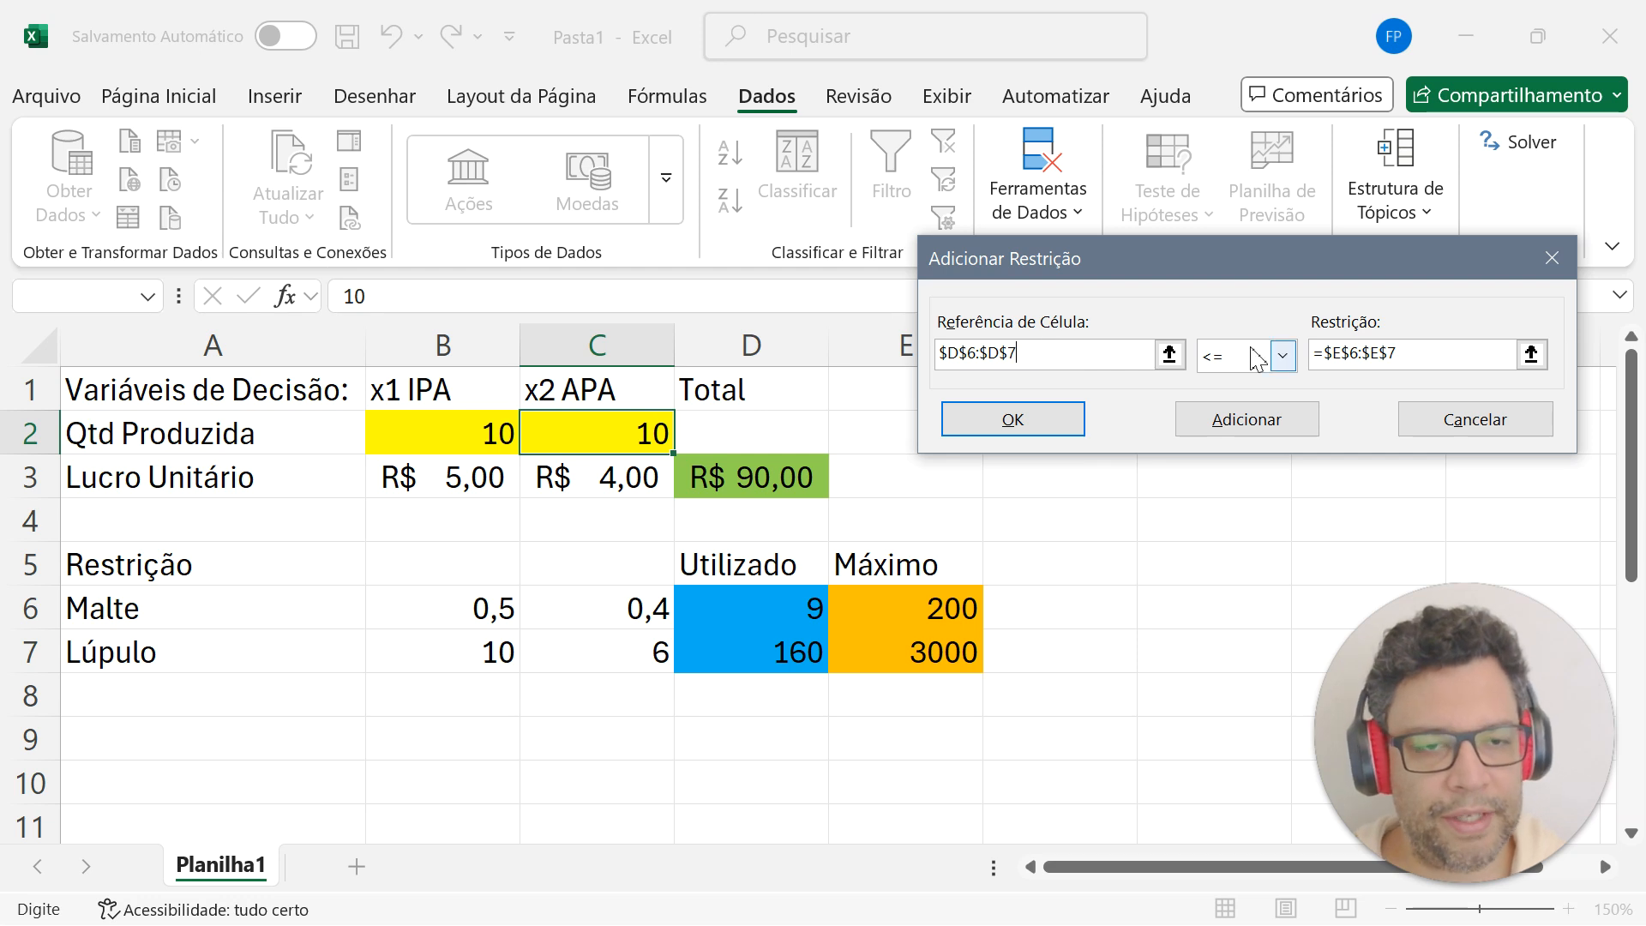
left_click(1443, 355)
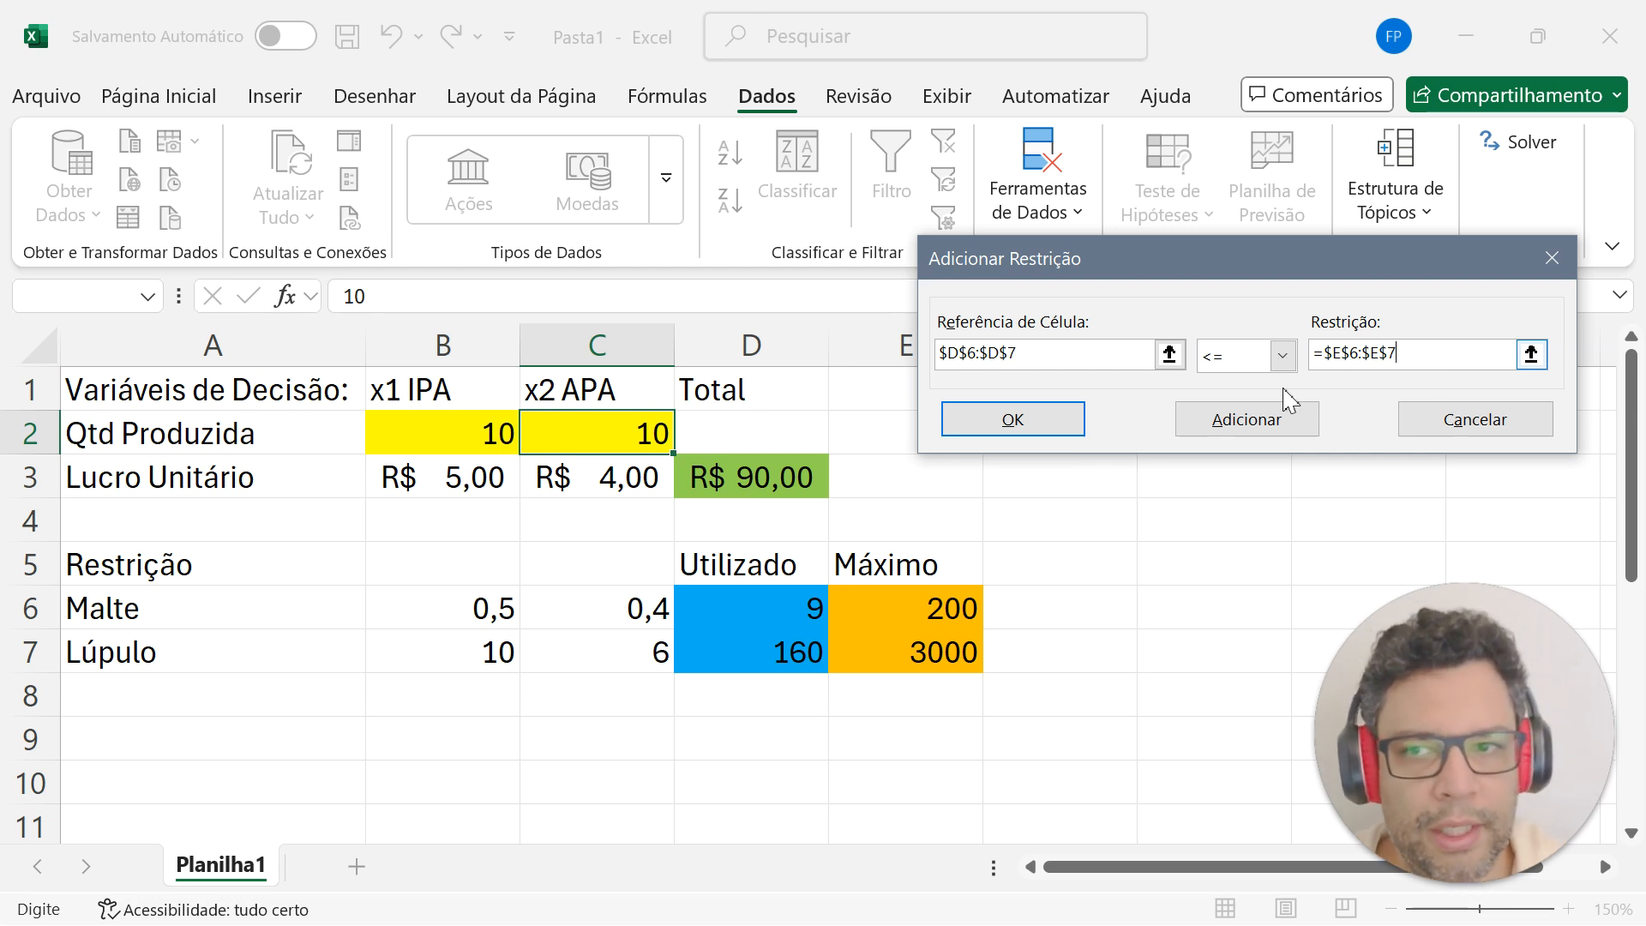
left_click(1029, 437)
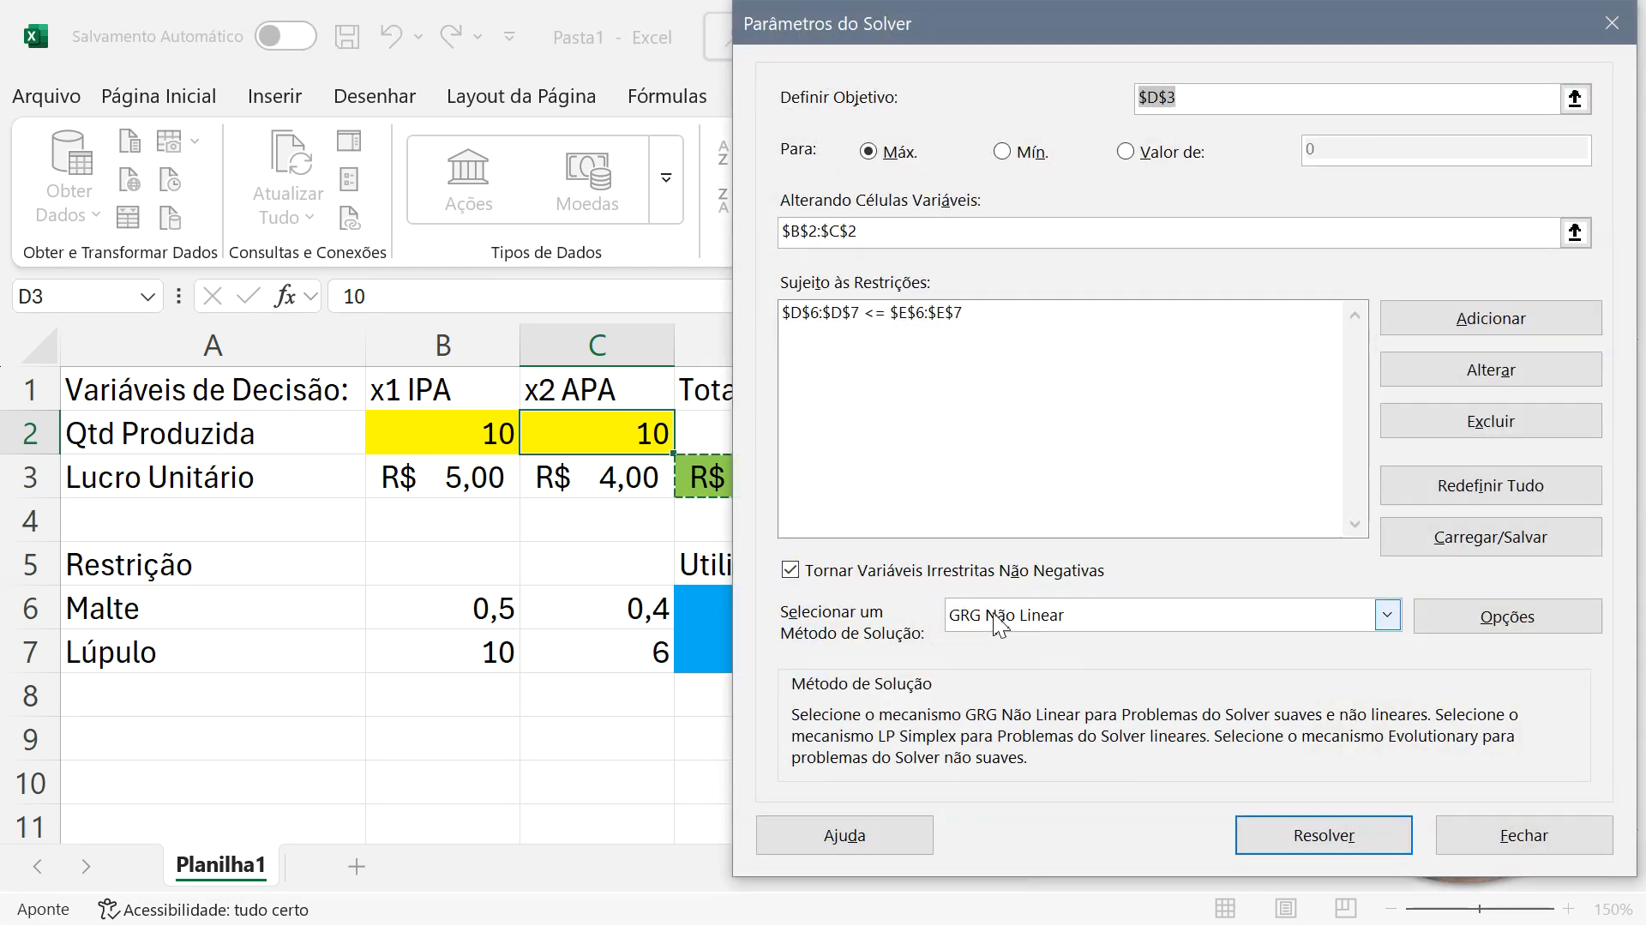
Solve the model with the LP Simplex method, keeping the Solver solution, and autofit the width of column D.
left_click(1126, 614)
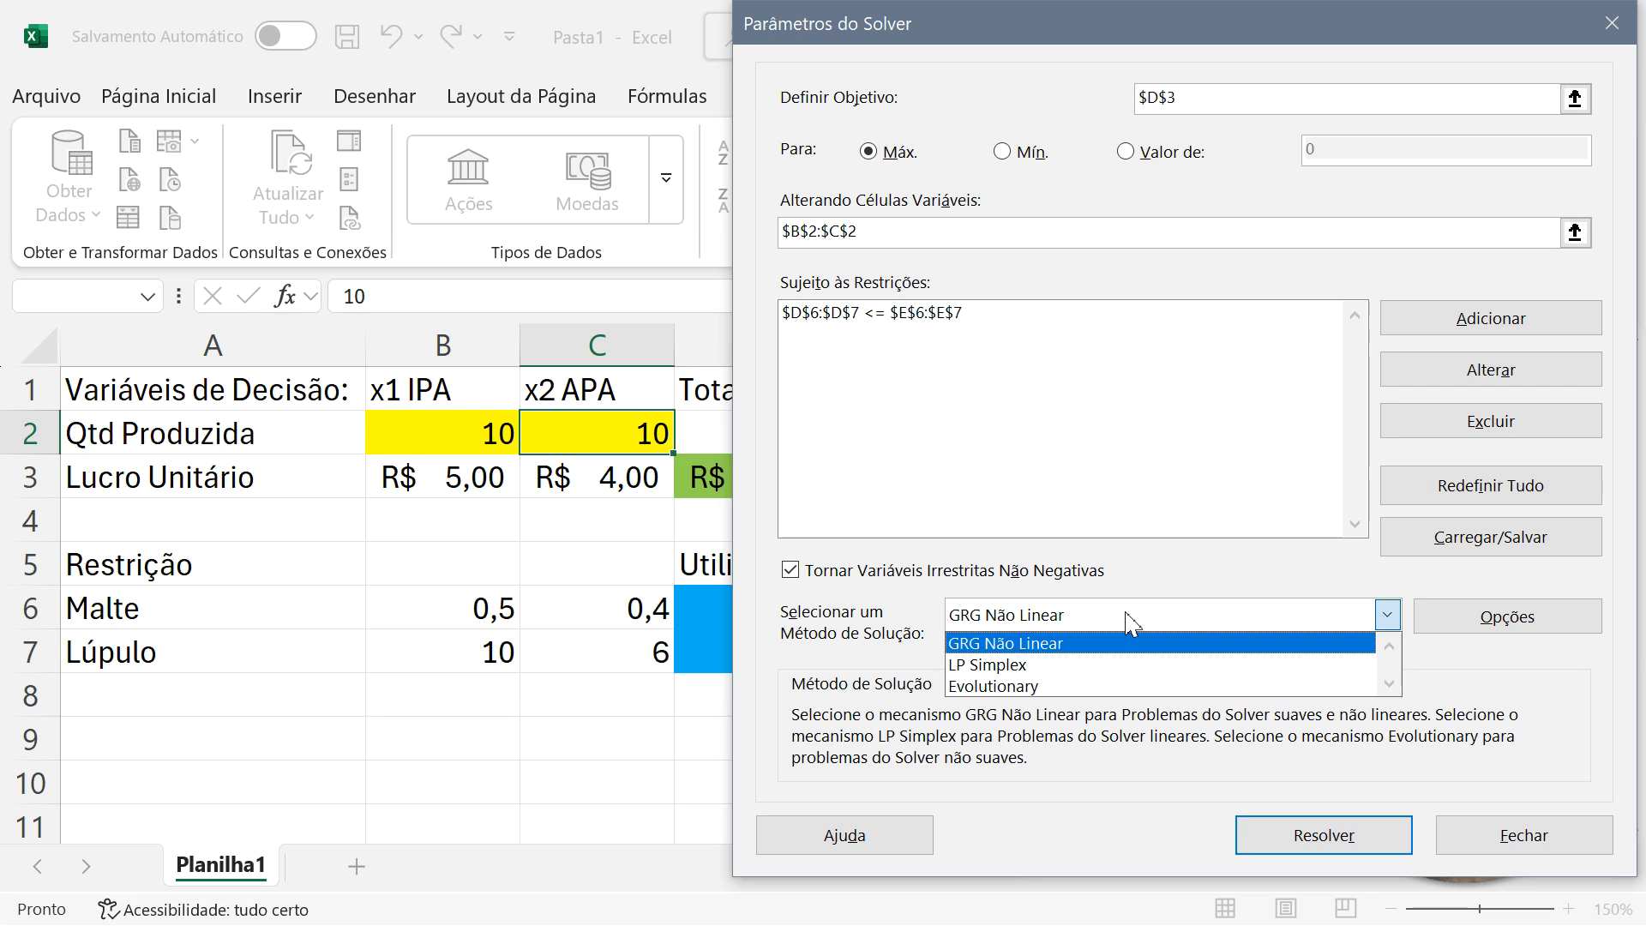
left_click(1131, 667)
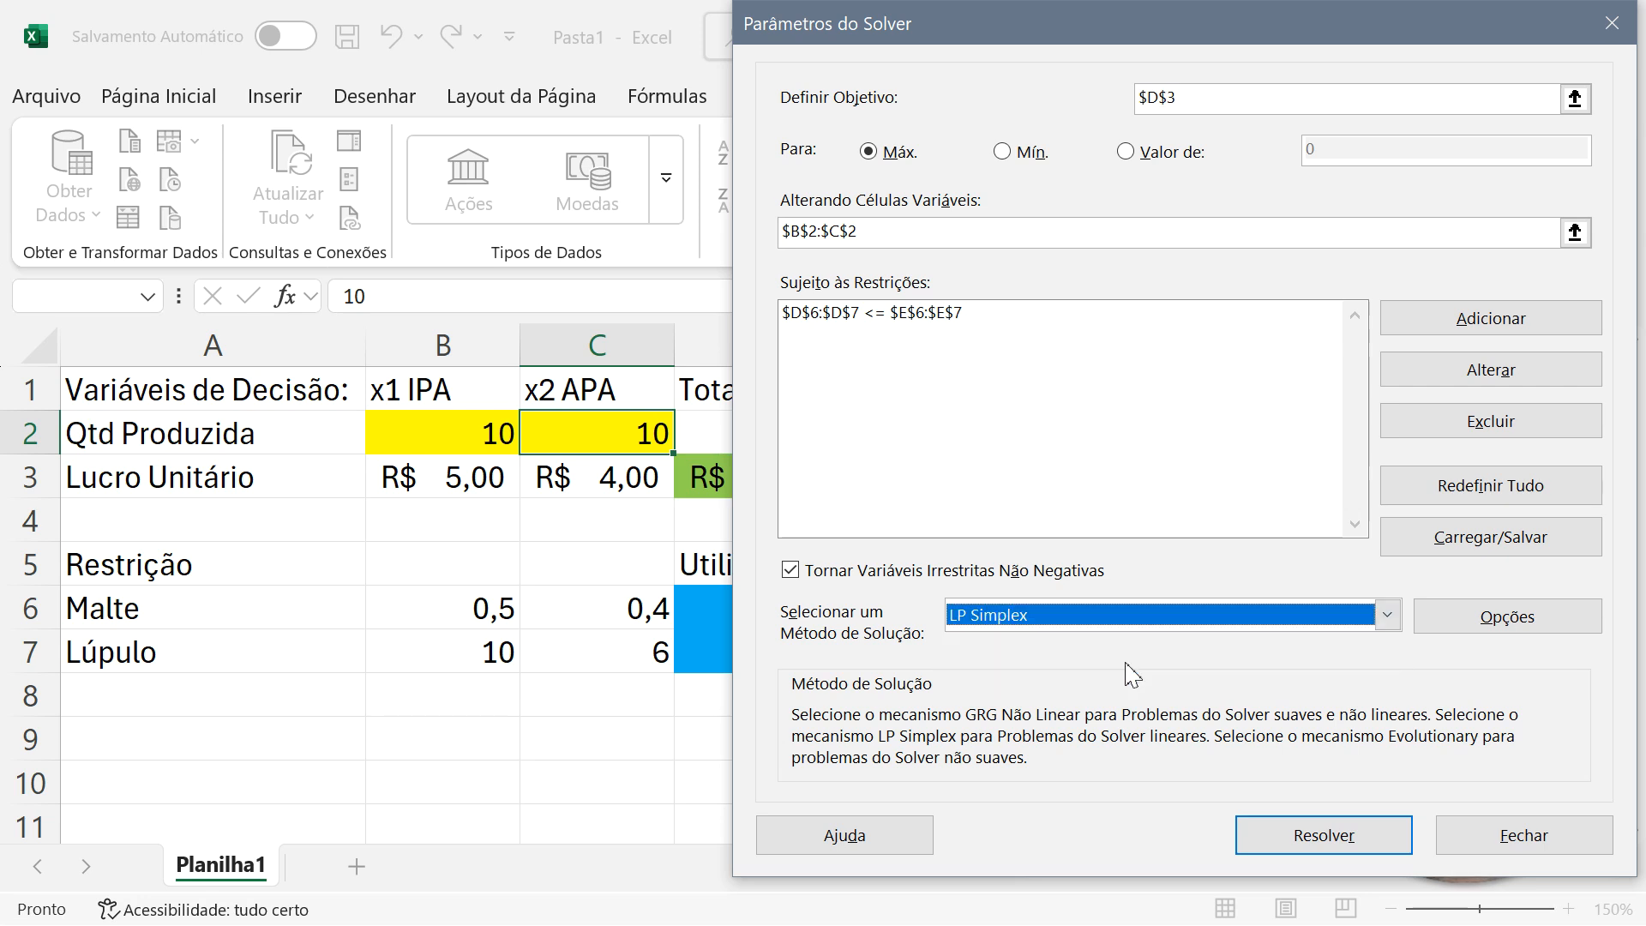
left_click(1305, 844)
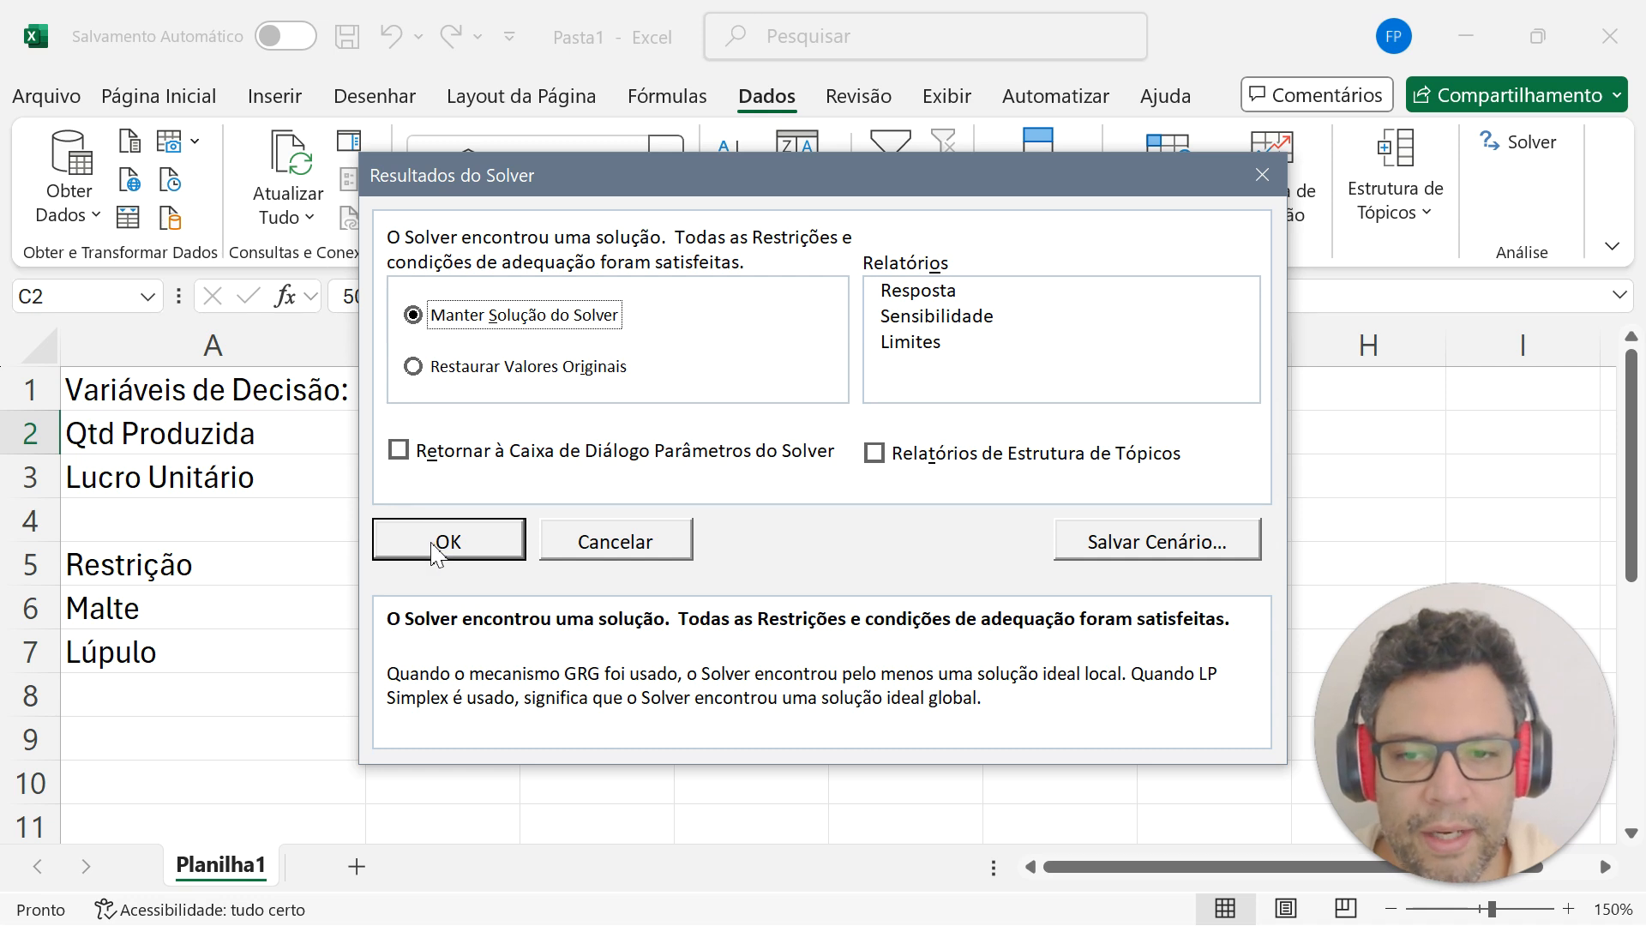
left_click(429, 540)
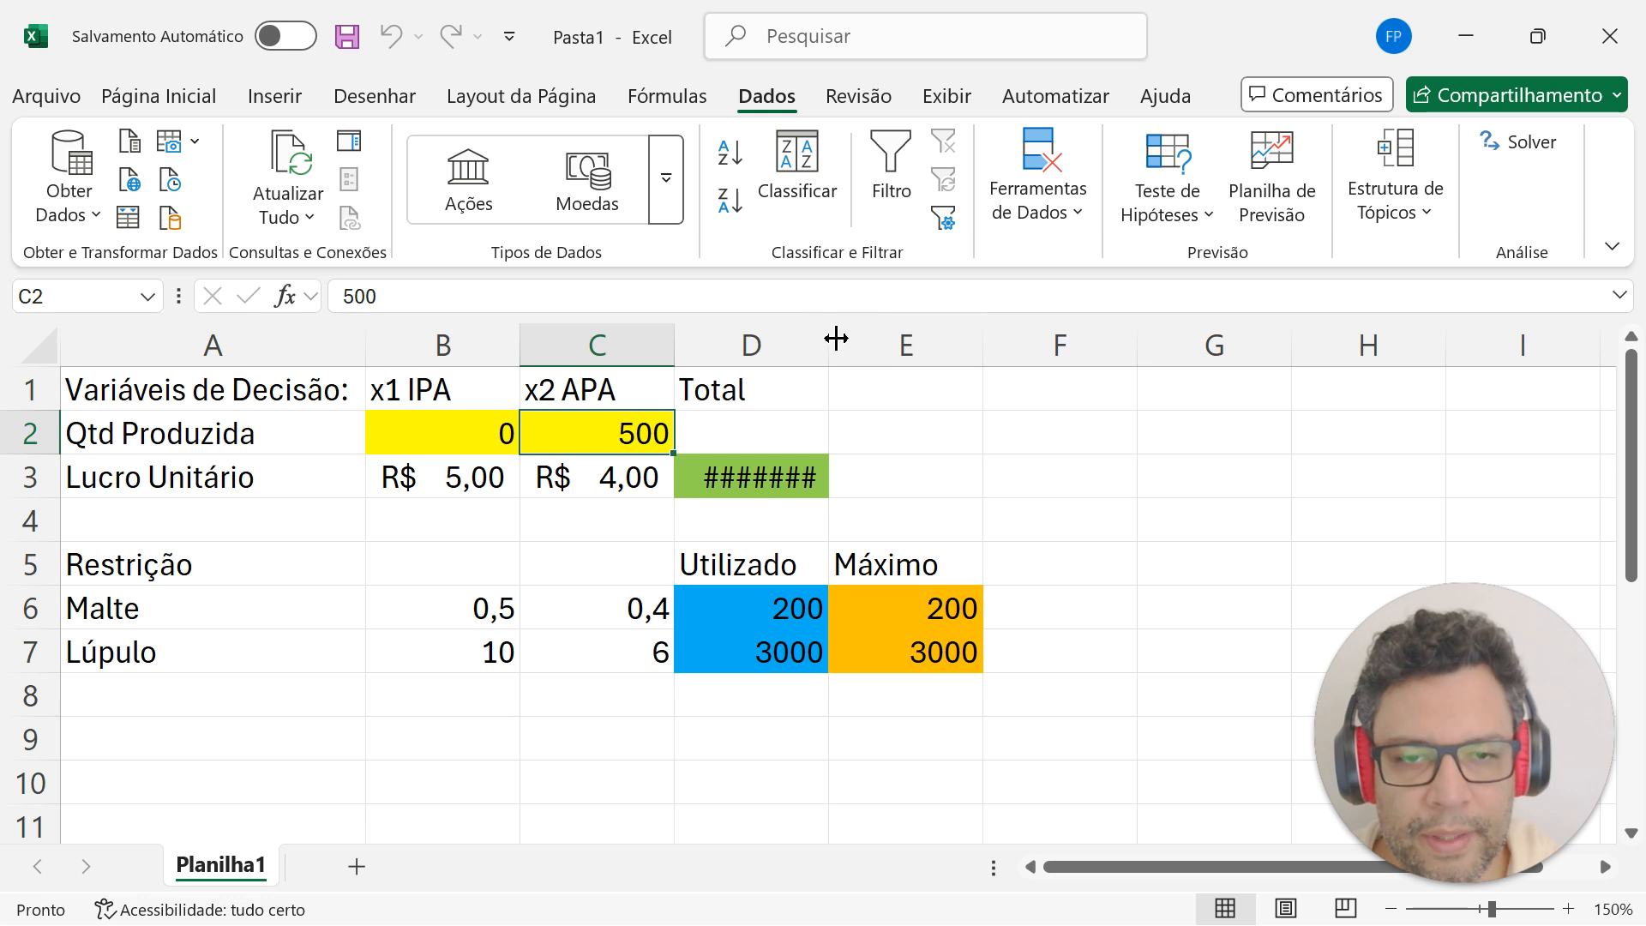
double_click(835, 338)
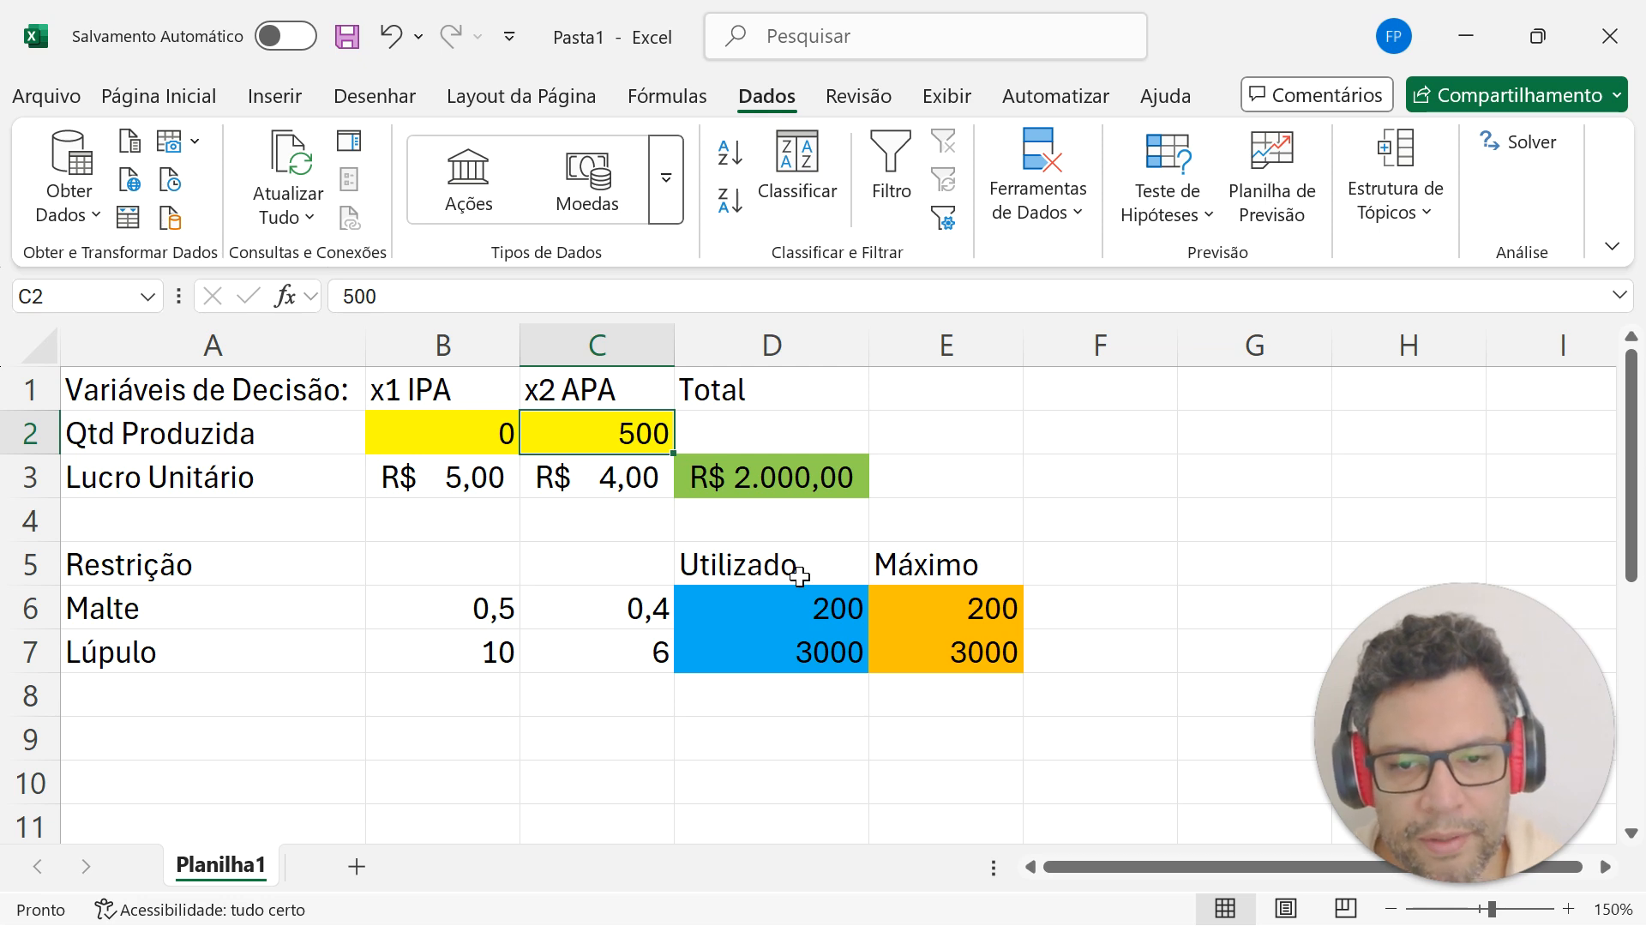
Compare the used and maximum malt and hops in D6:E7 and check the total profit in D3.
left_click(799, 603)
left_click(1003, 671)
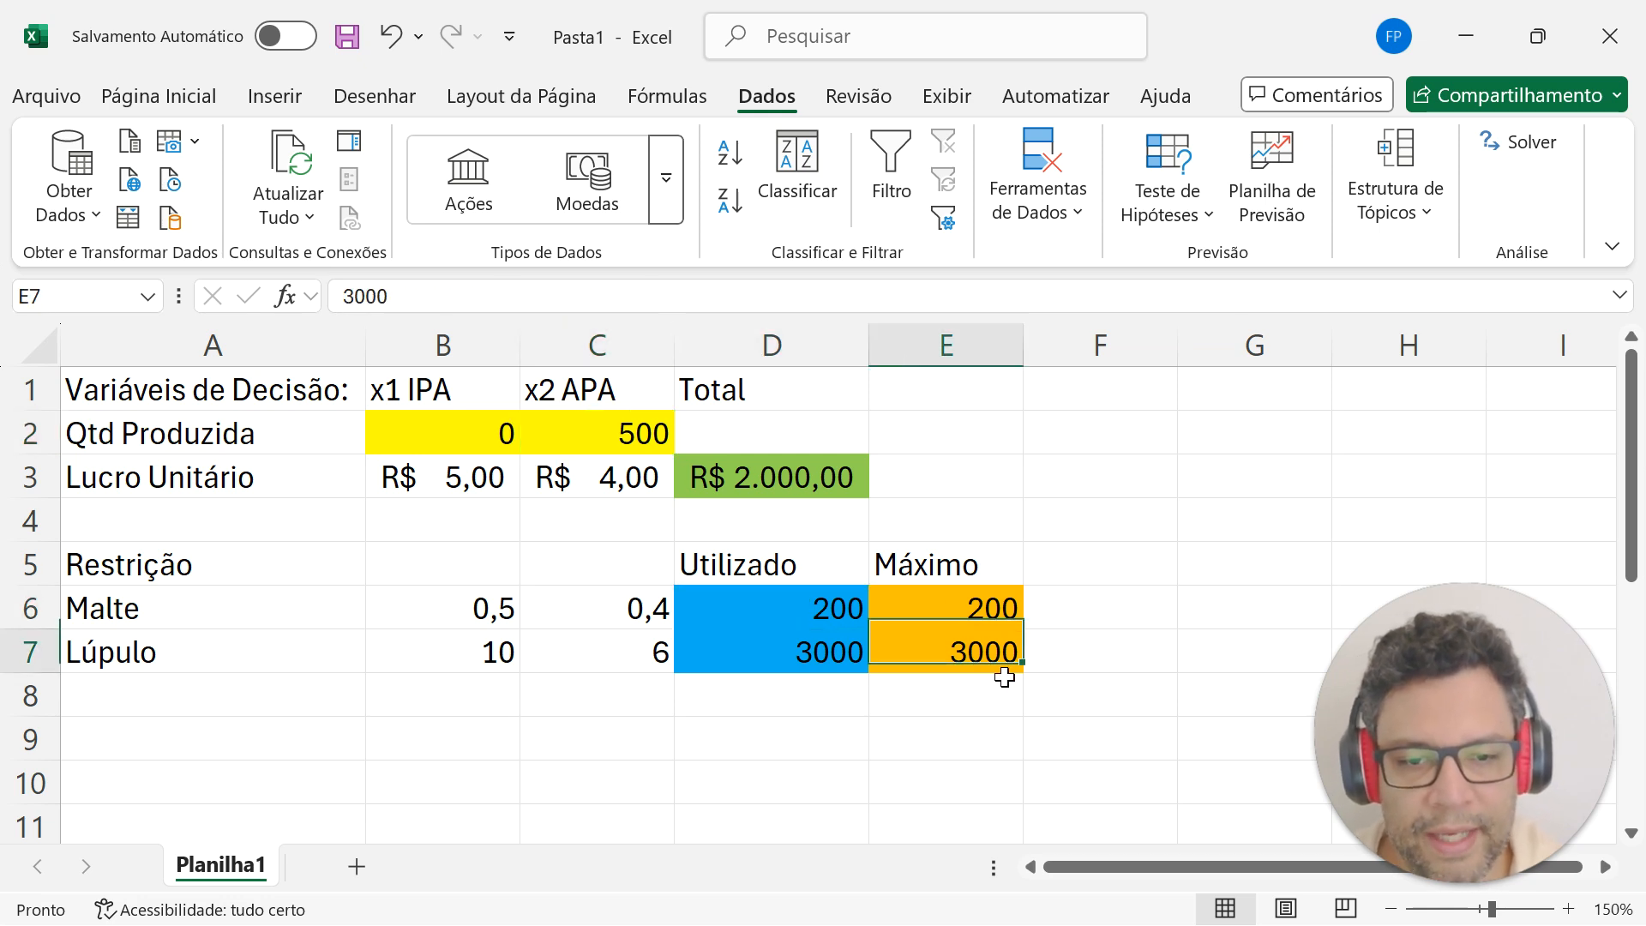
key("Left")
key("Up")
key("Right")
key("Down")
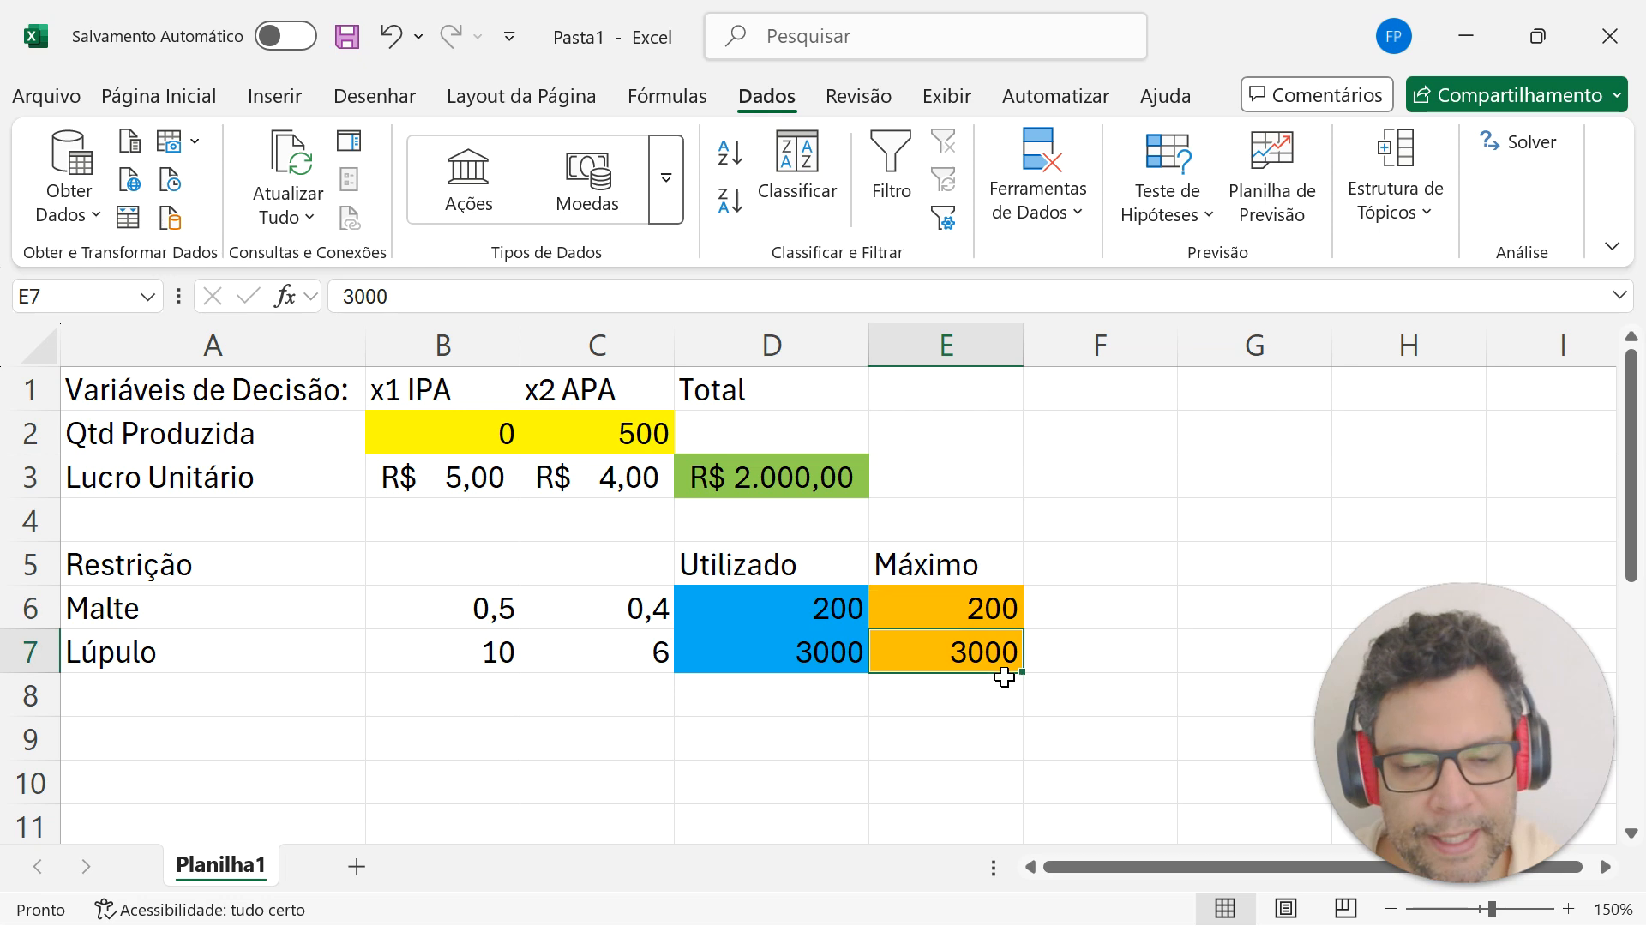
key("Left")
key("Up")
key("Up")
key("Up")
key("Up")
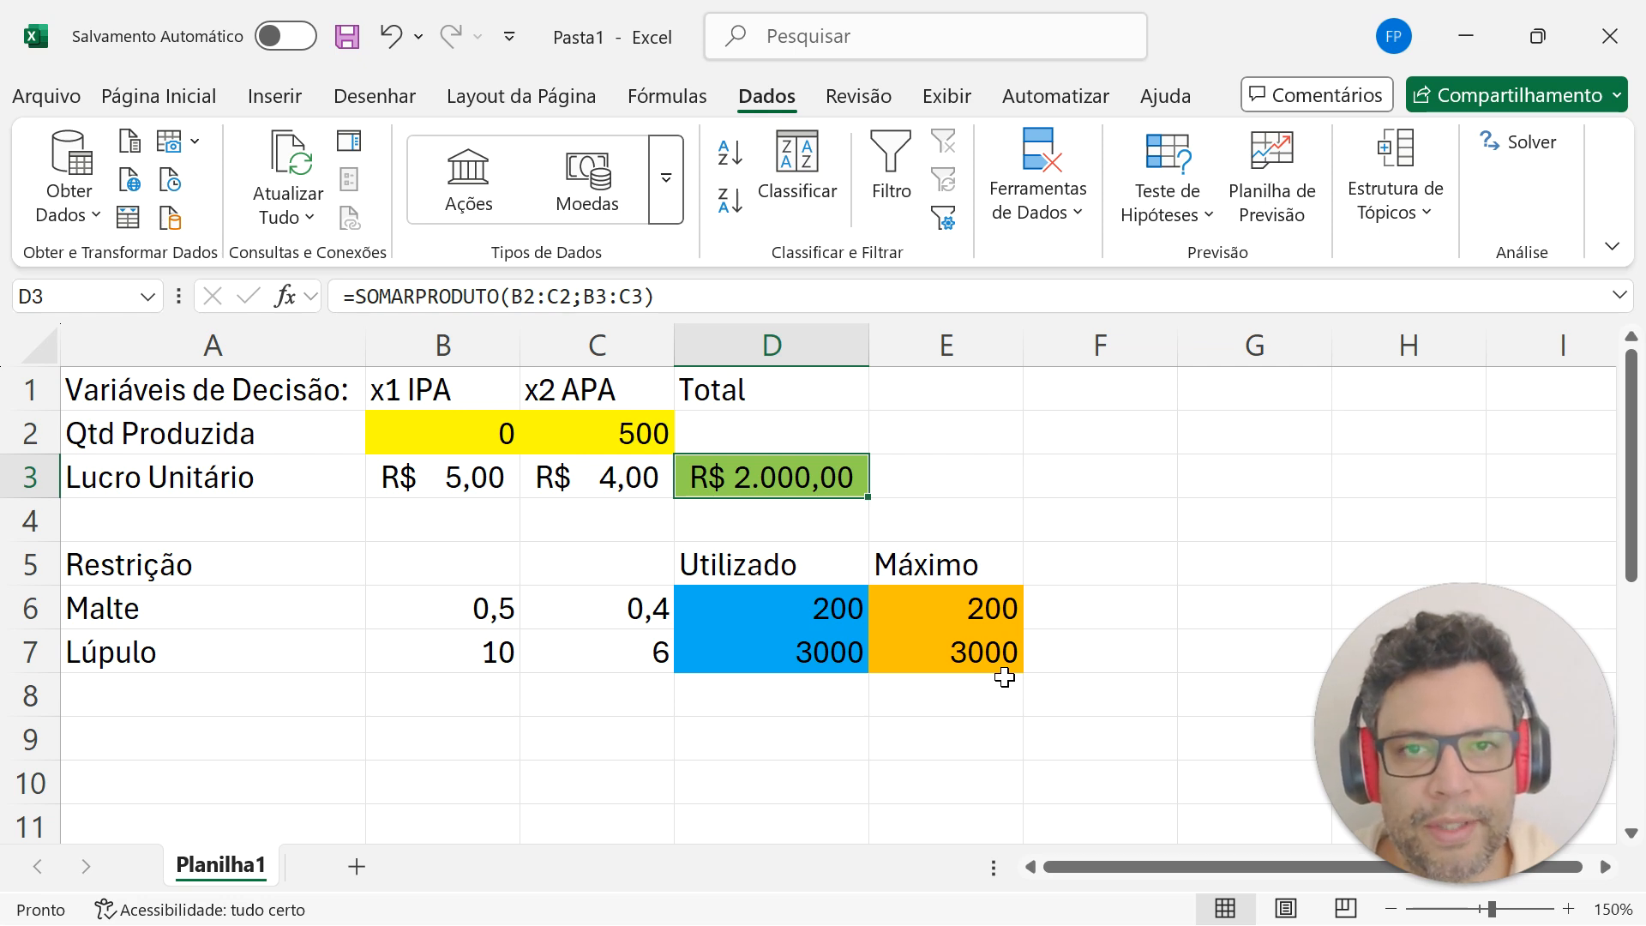
Switch to the quiz page in the browser and answer question 1 with "A produção de APA deve ser de 500 unidades.".
key("alt+Tab")
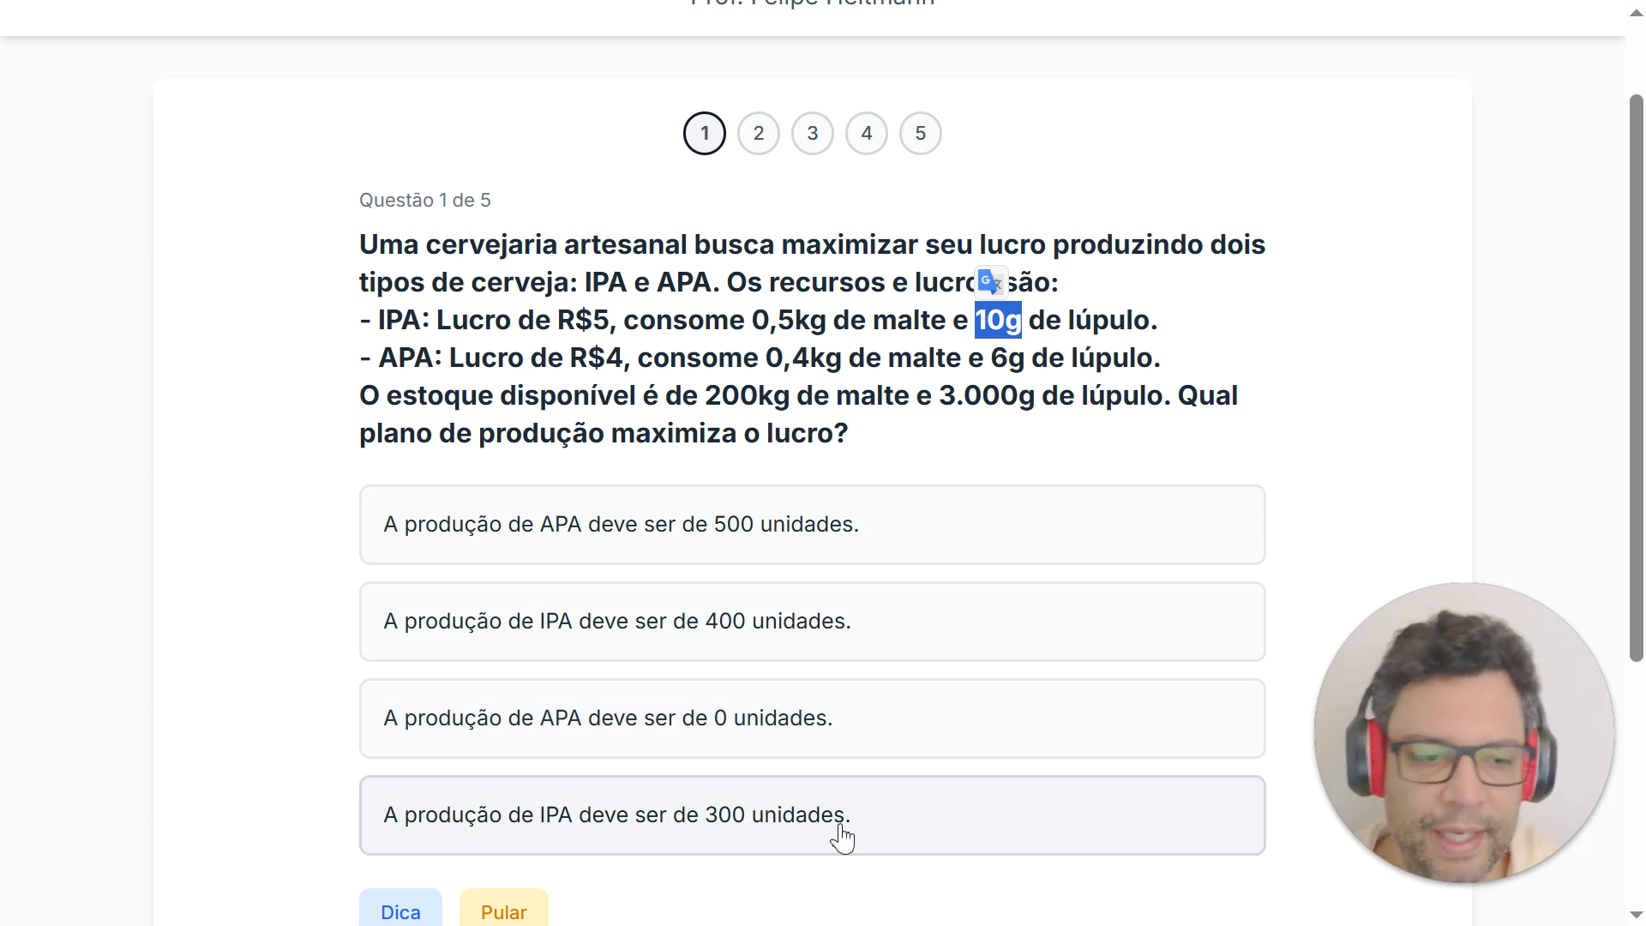
left_click(791, 523)
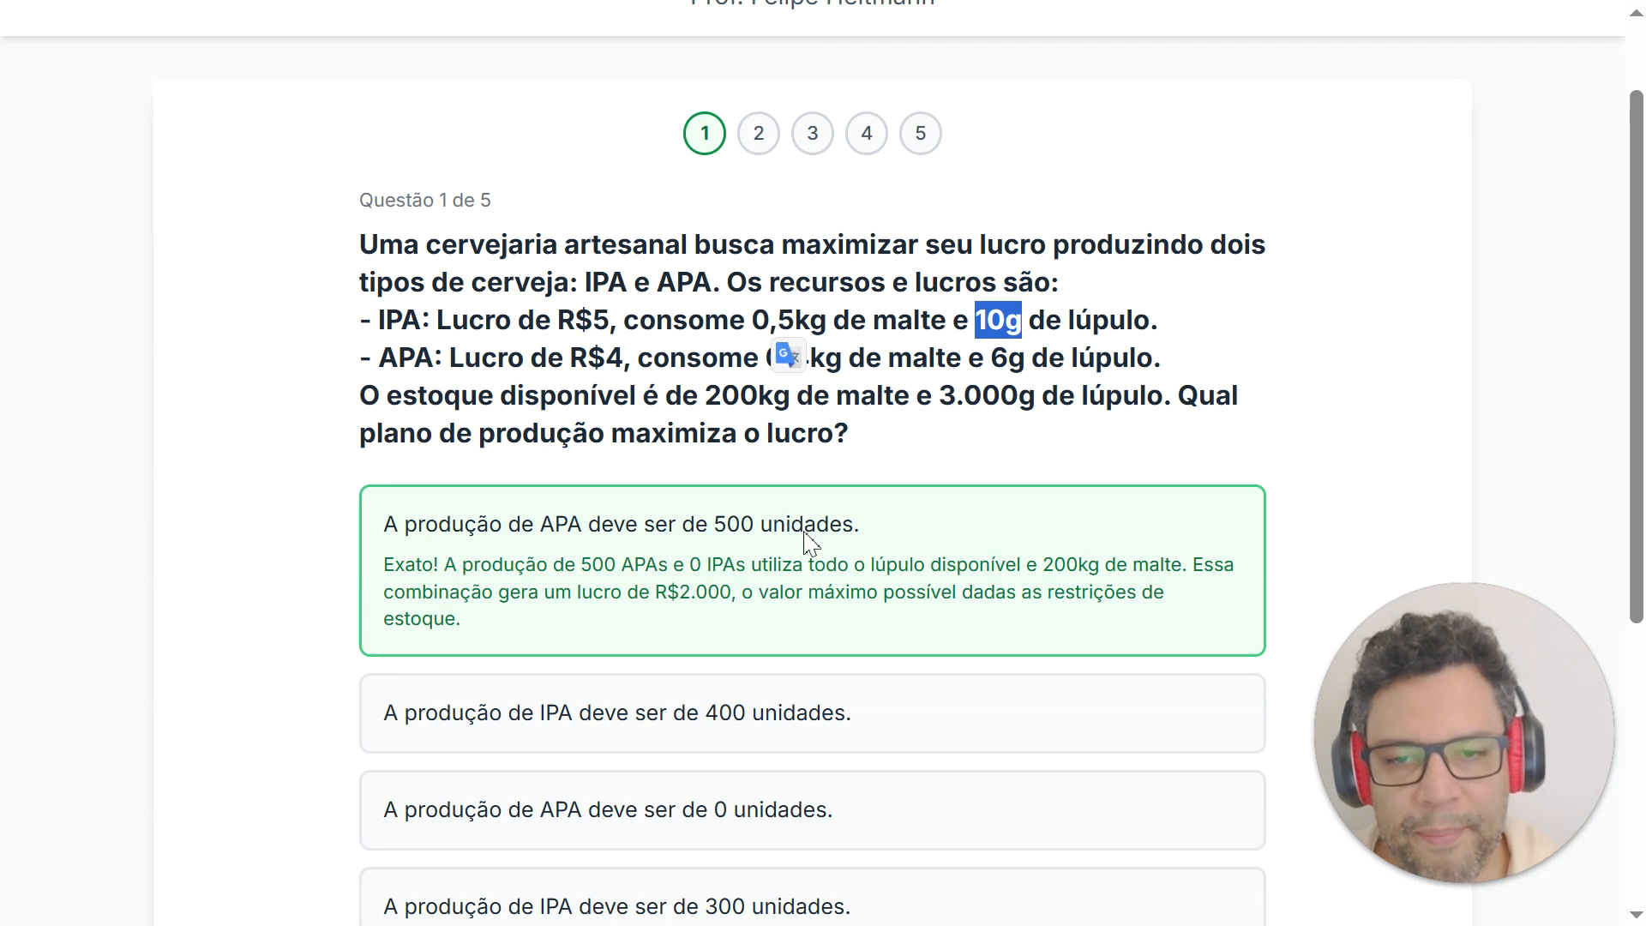